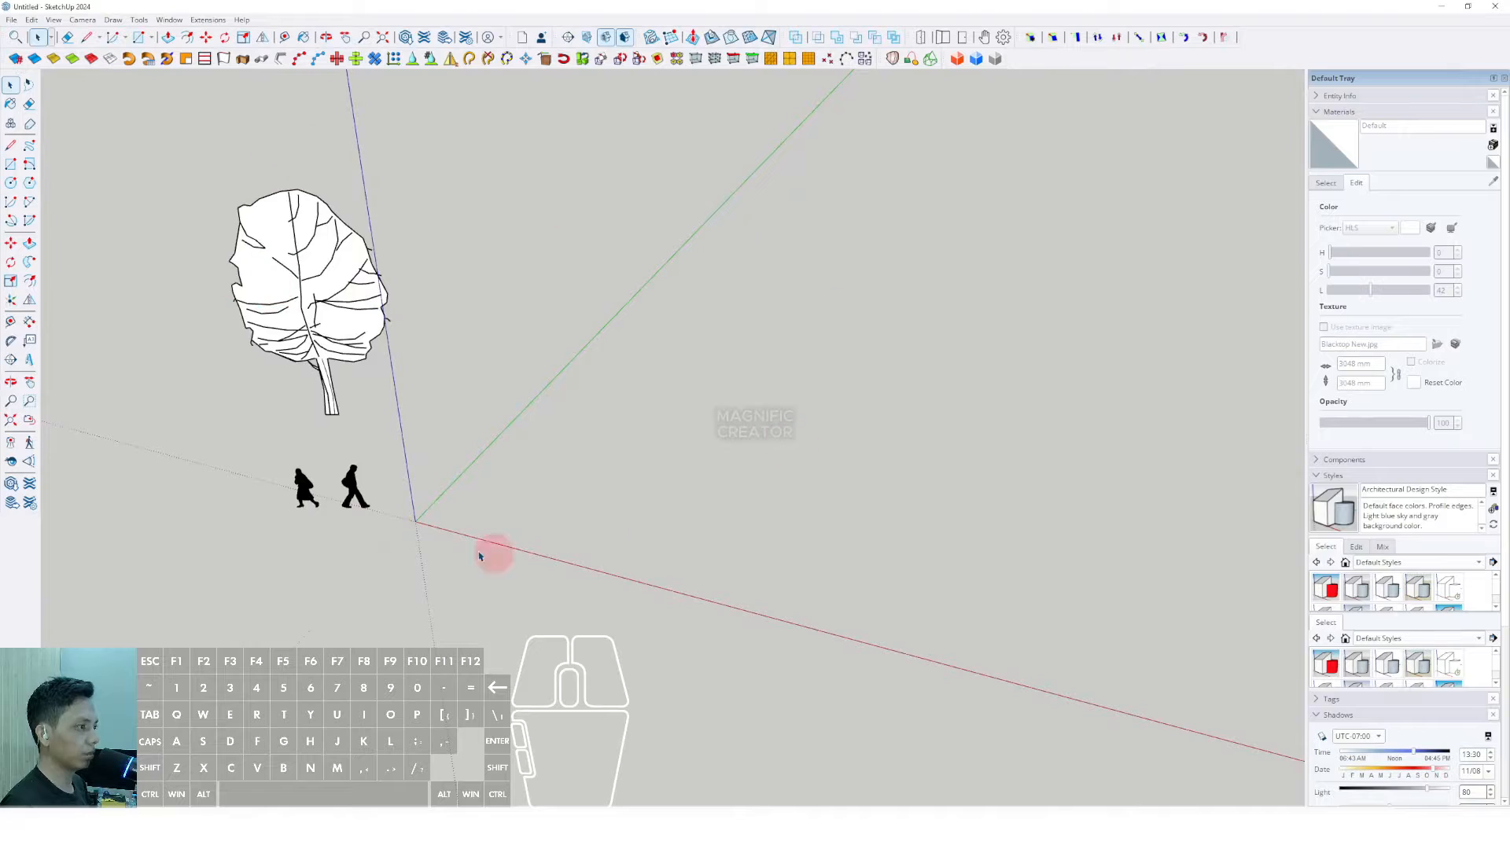
# Draw a ground-level square from the origin with the Rotated Rectangle tool, about 40000 mm on each side
pyautogui.moveTo(378, 383); pyautogui.dragTo(198, 200, button='middle')
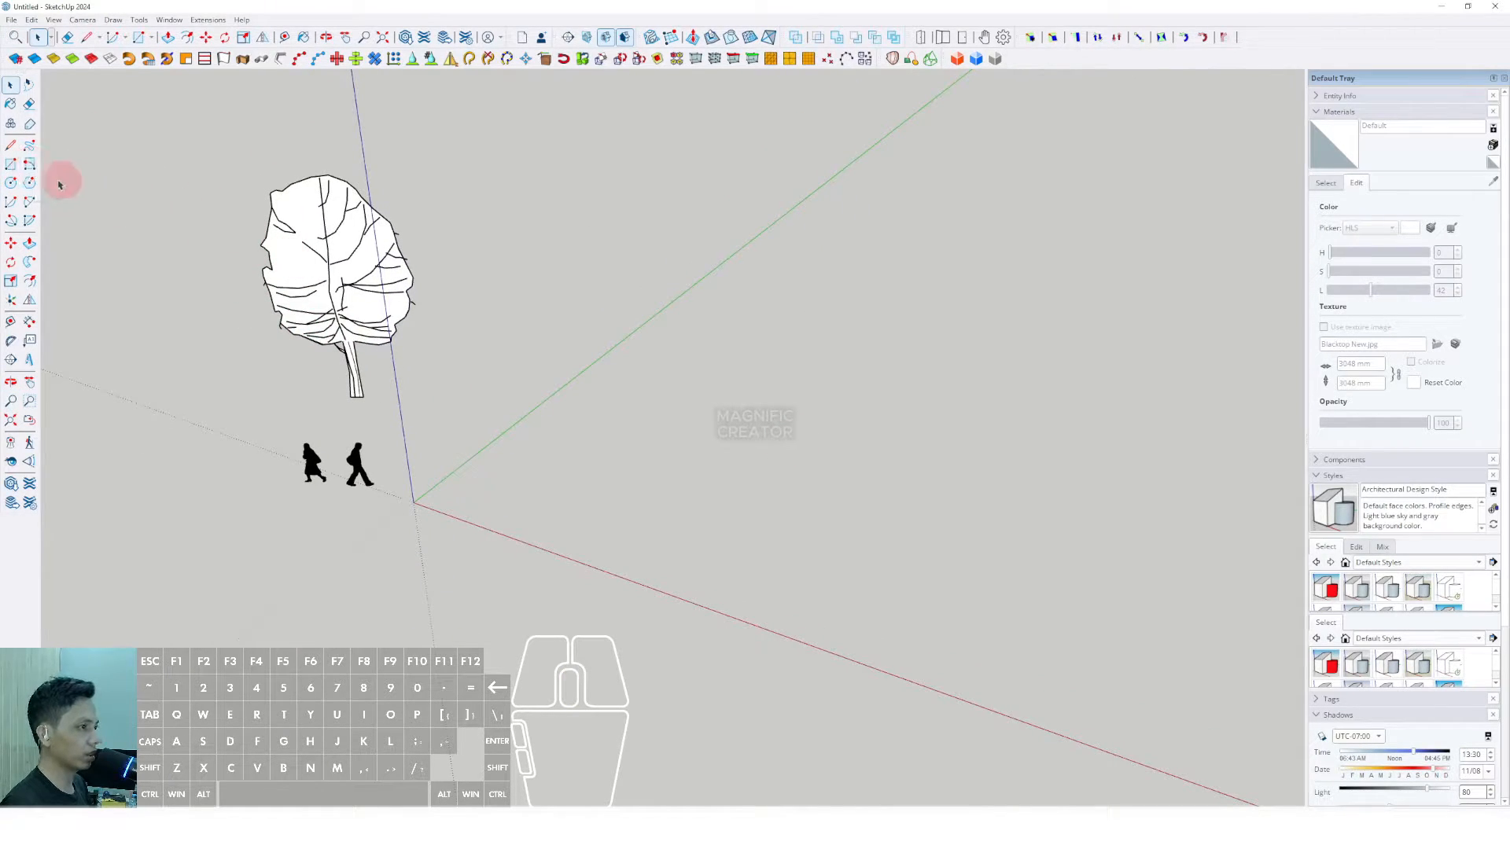
pyautogui.click(29, 165)
pyautogui.scroll(5, 411, 499)
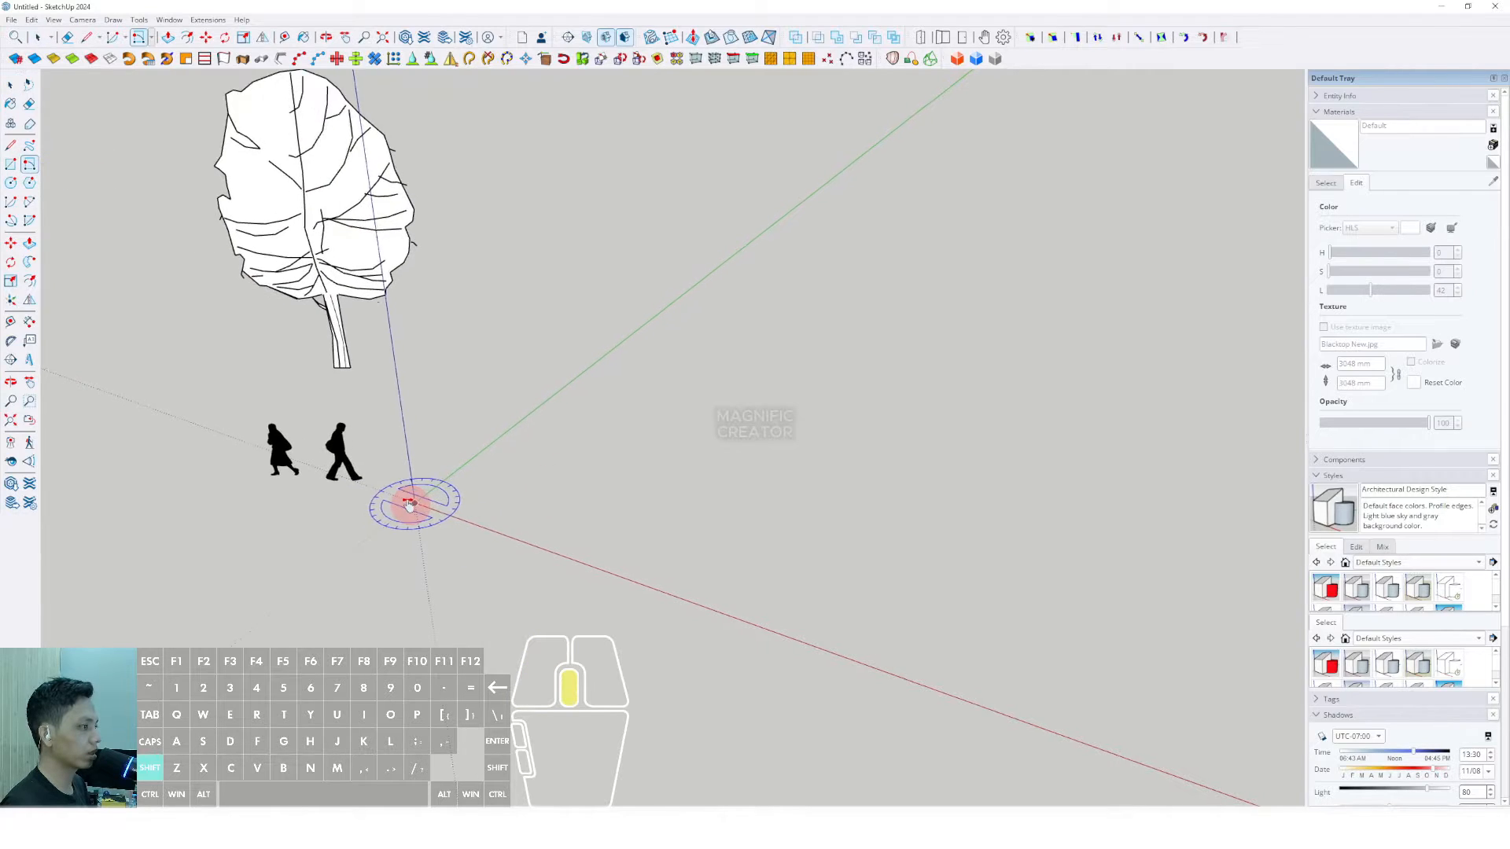
pyautogui.scroll(1, 327, 446)
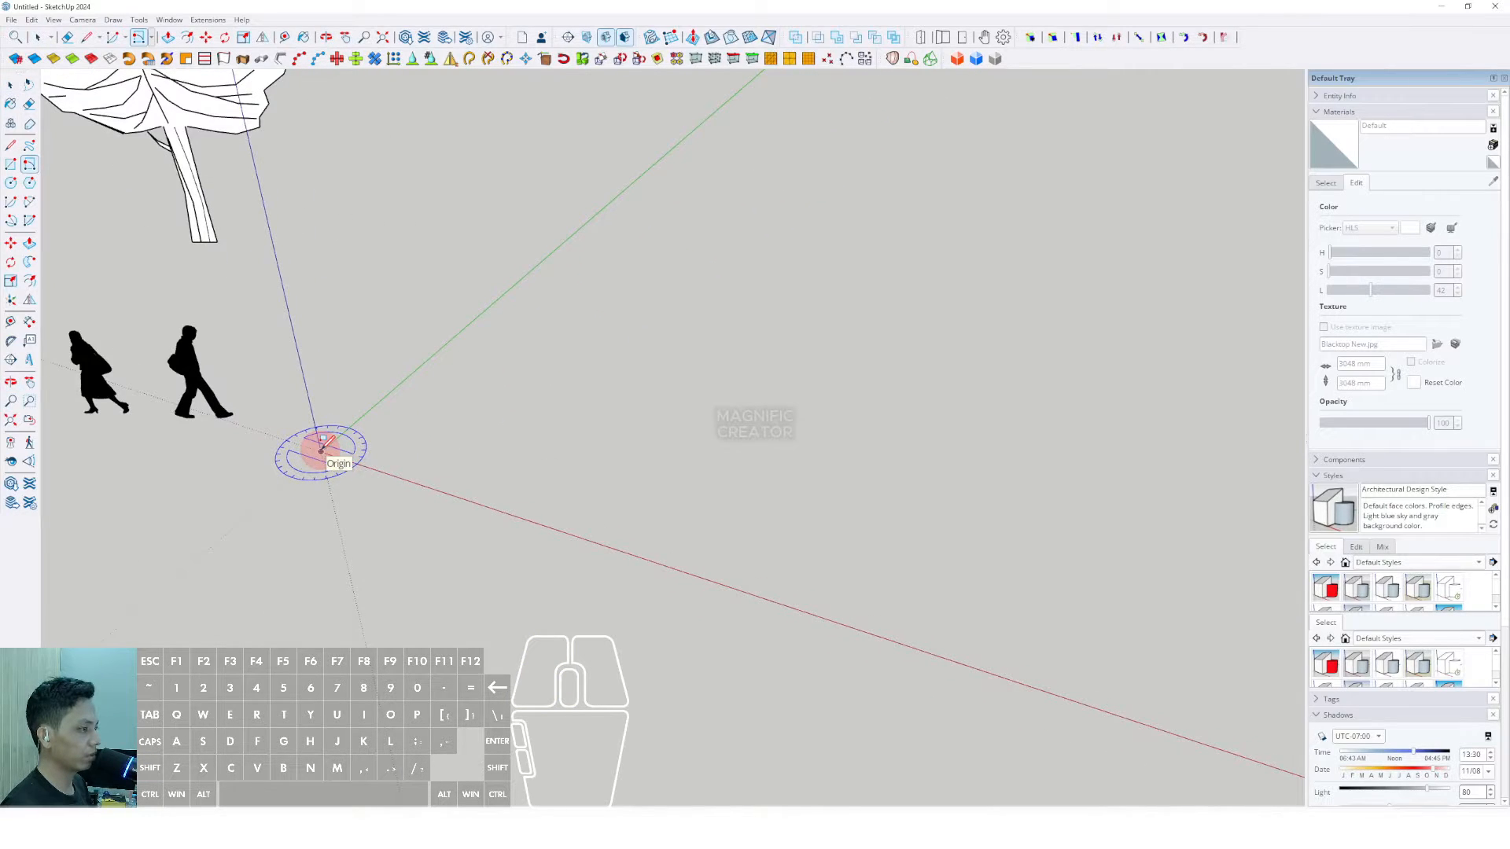
pyautogui.scroll(-2, 417, 511)
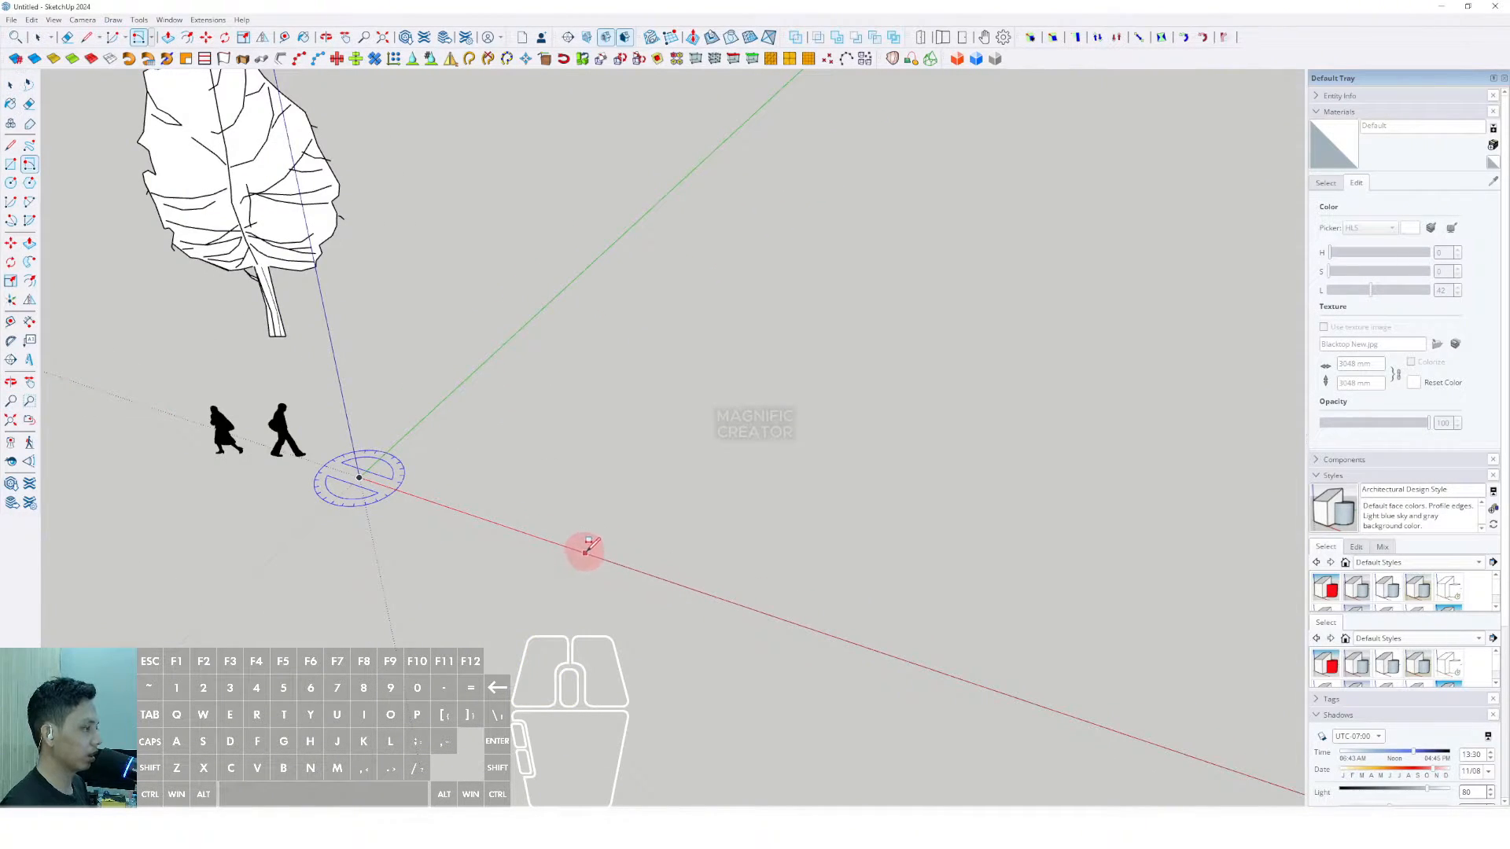
pyautogui.scroll(-1, 586, 551)
pyautogui.scroll(2, 506, 529)
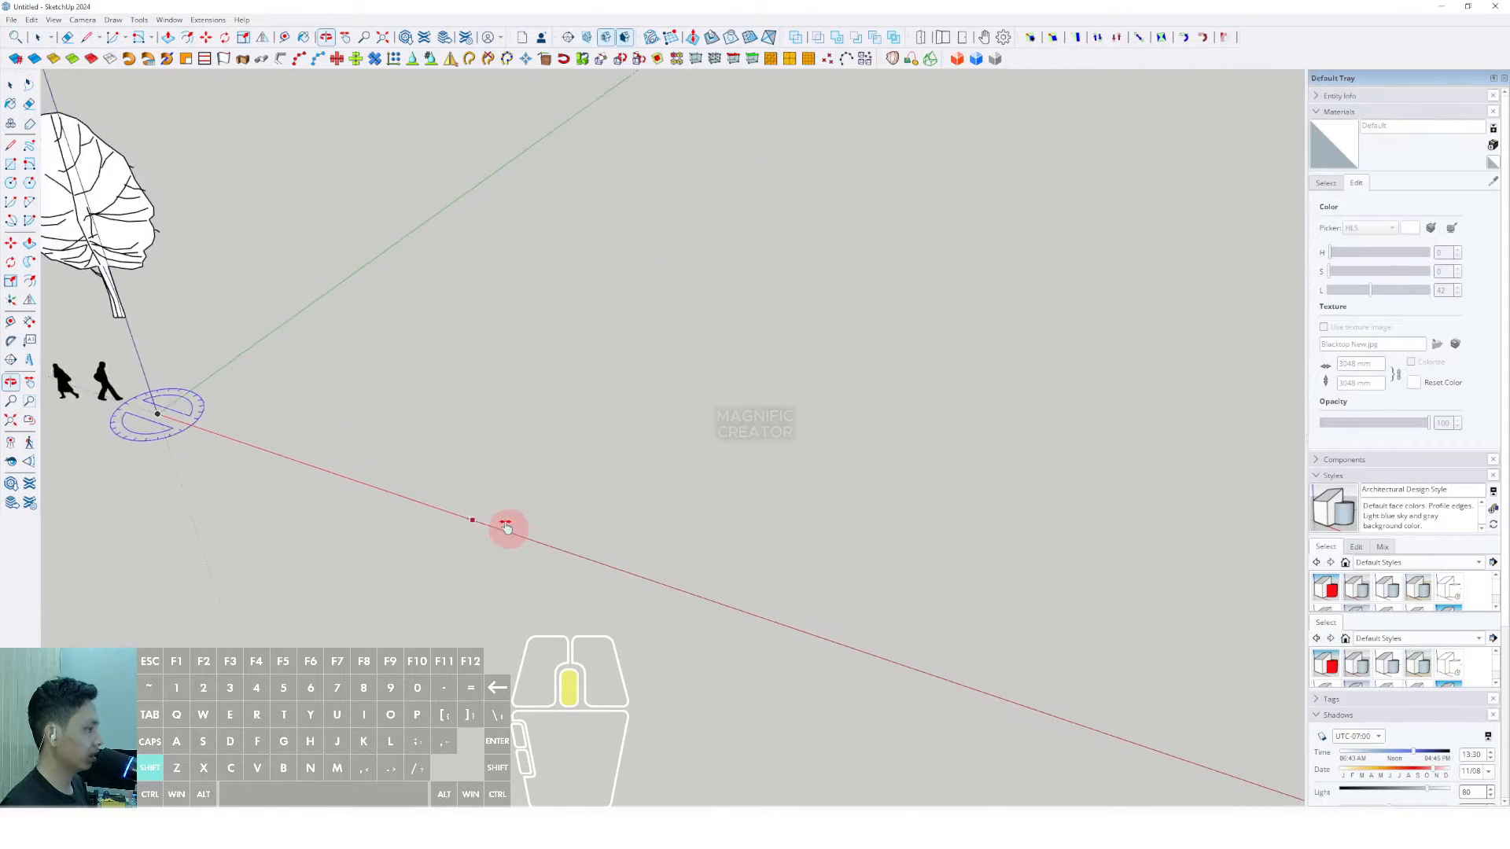
pyautogui.scroll(-2, 511, 532)
pyautogui.scroll(-1, 692, 589)
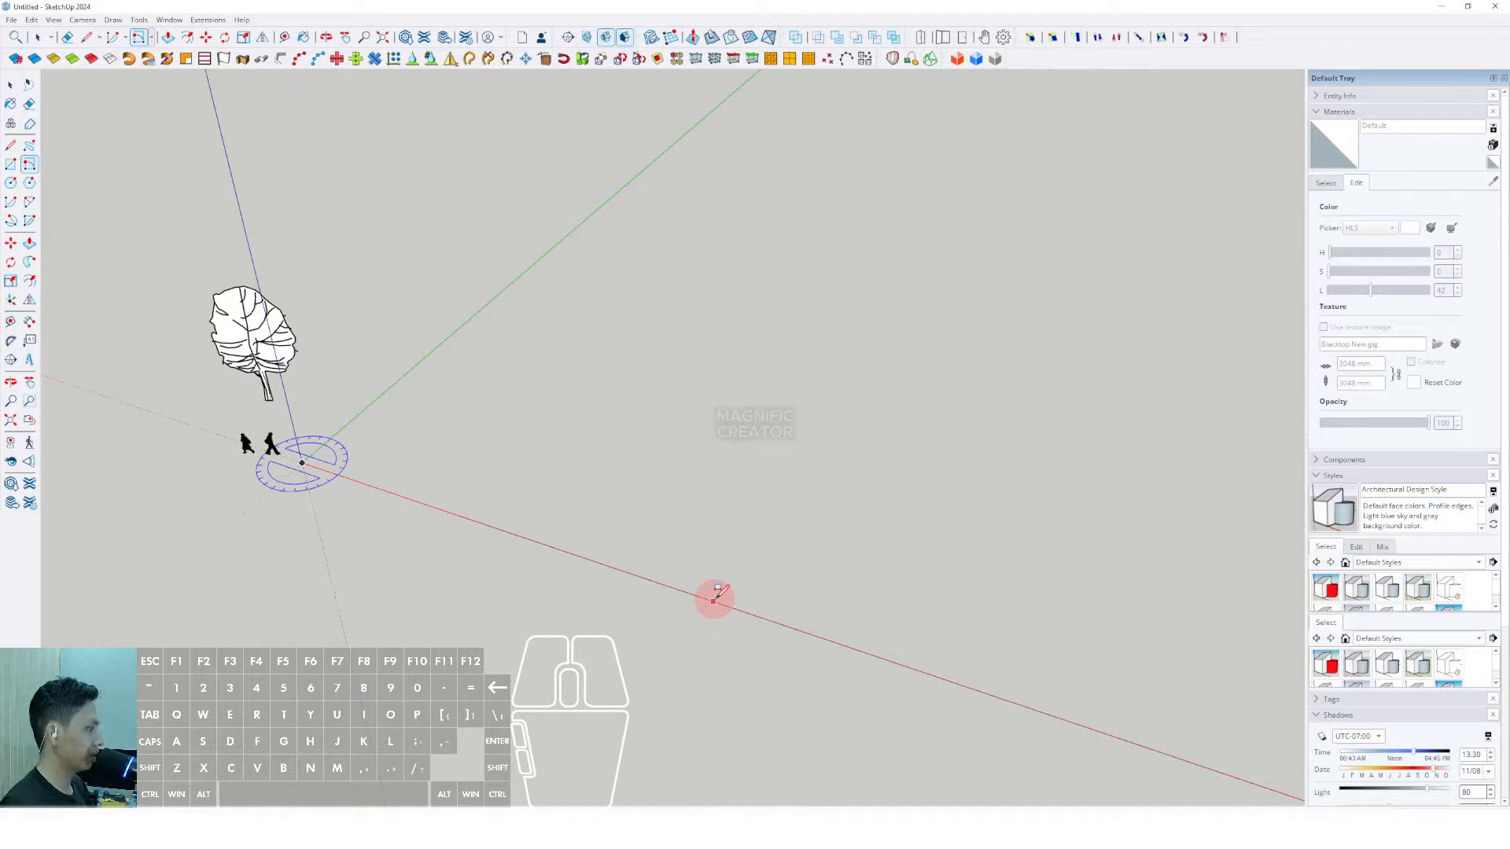
pyautogui.moveTo(717, 589); pyautogui.dragTo(847, 493, button='middle')
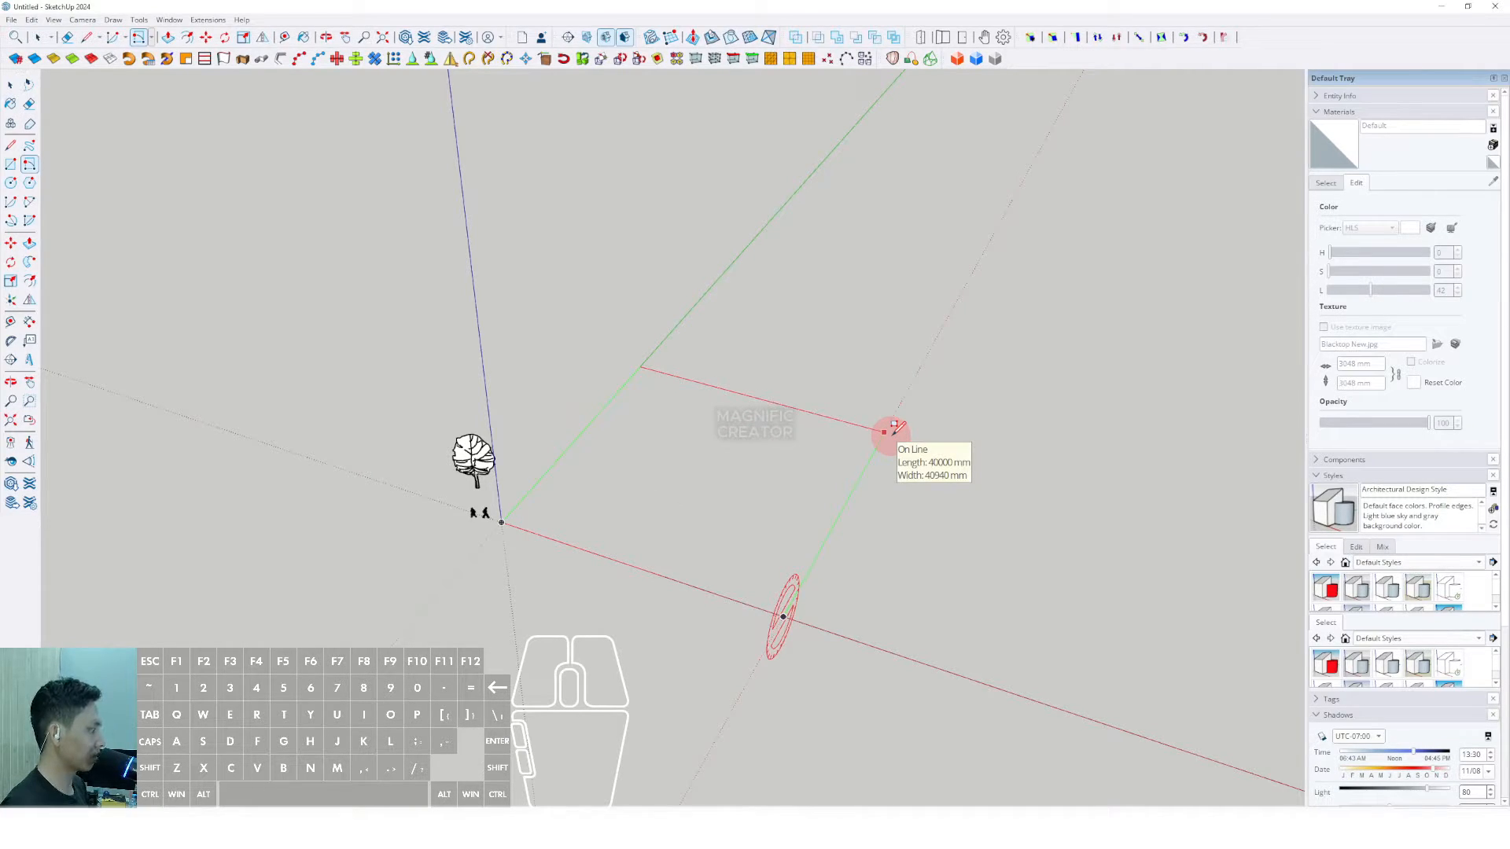
pyautogui.click(894, 428)
pyautogui.press('space')
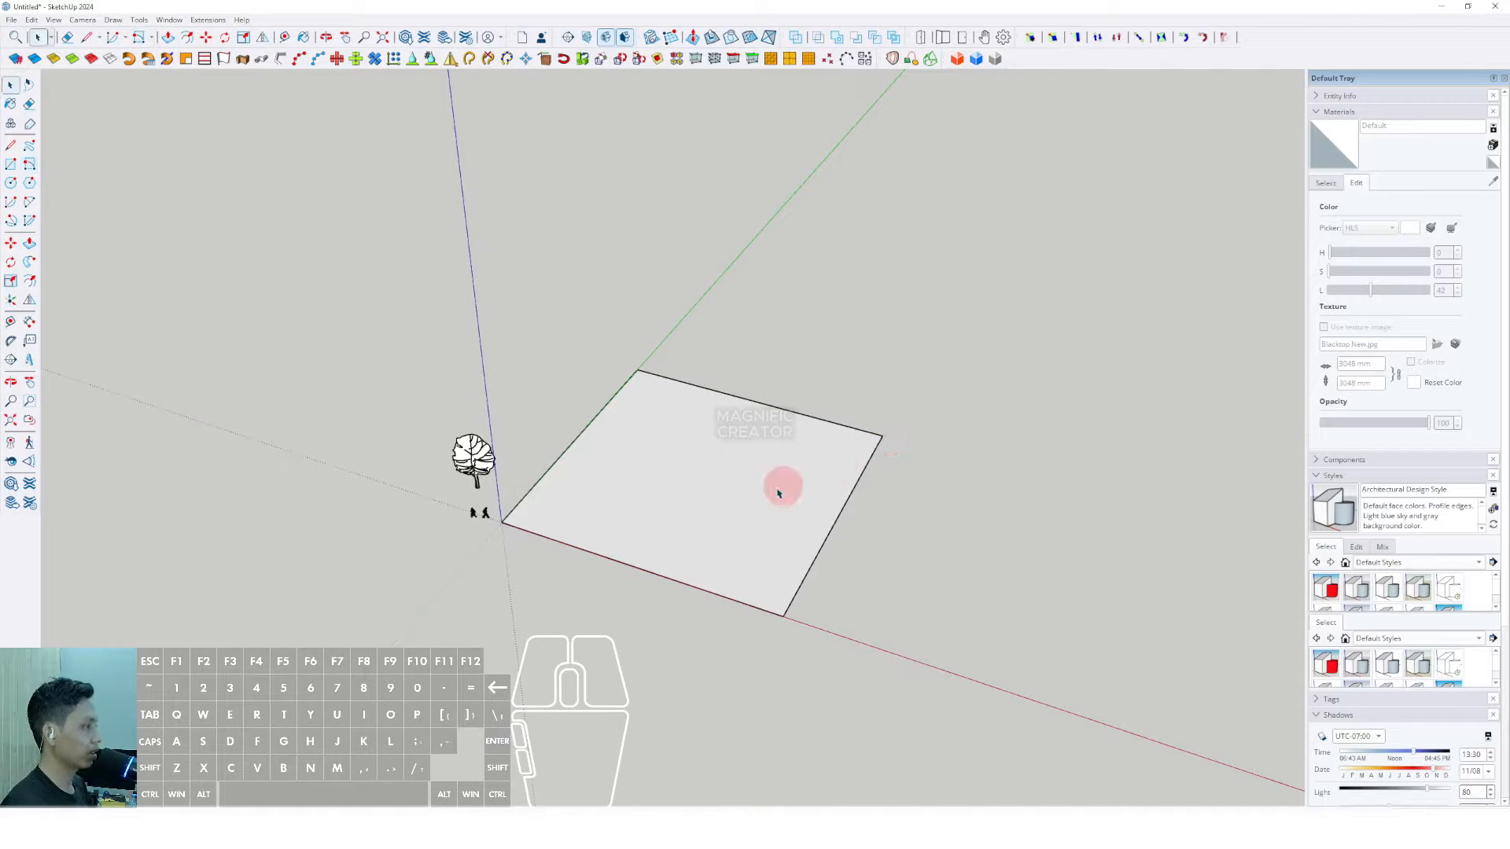
# Copy the square with its edges and place the duplicate on the ground diagonally behind the original
pyautogui.moveTo(779, 488)
pyautogui.mouseDown(button='middle')
pyautogui.moveTo(624, 506)
pyautogui.moveTo(508, 447)
pyautogui.moveTo(485, 469)
pyautogui.moveTo(559, 479)
pyautogui.moveTo(540, 479)
pyautogui.mouseUp(button='middle')
pyautogui.click(515, 443)
pyautogui.scroll(5, 497, 450)
pyautogui.scroll(-1, 439, 459)
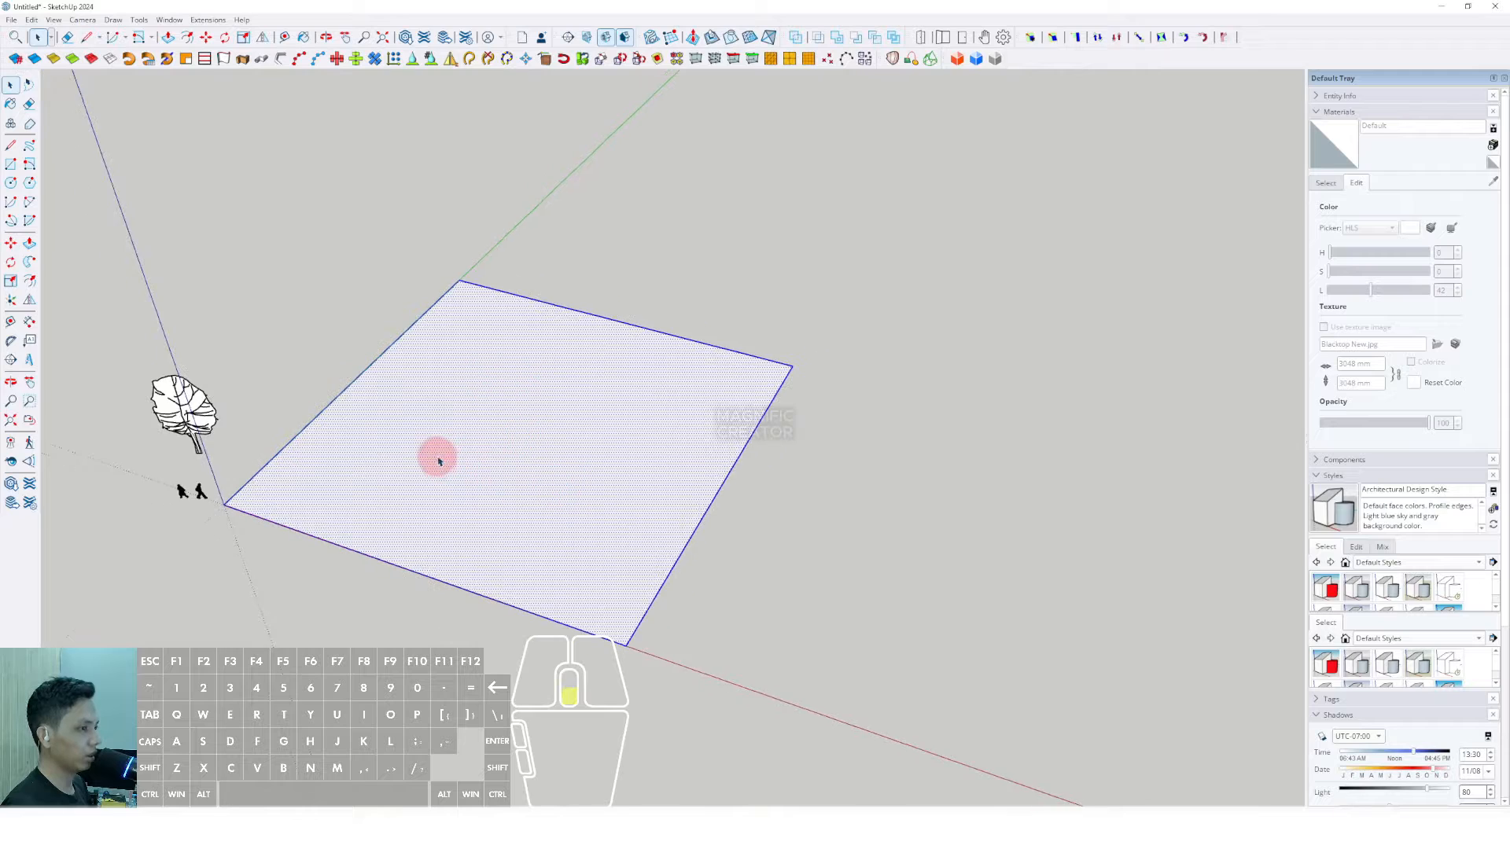
pyautogui.keyDown('shift'); pyautogui.moveTo(439, 459); pyautogui.dragTo(476, 449, button='middle'); pyautogui.keyUp('shift')
pyautogui.click(10, 244)
pyautogui.scroll(3, 425, 487)
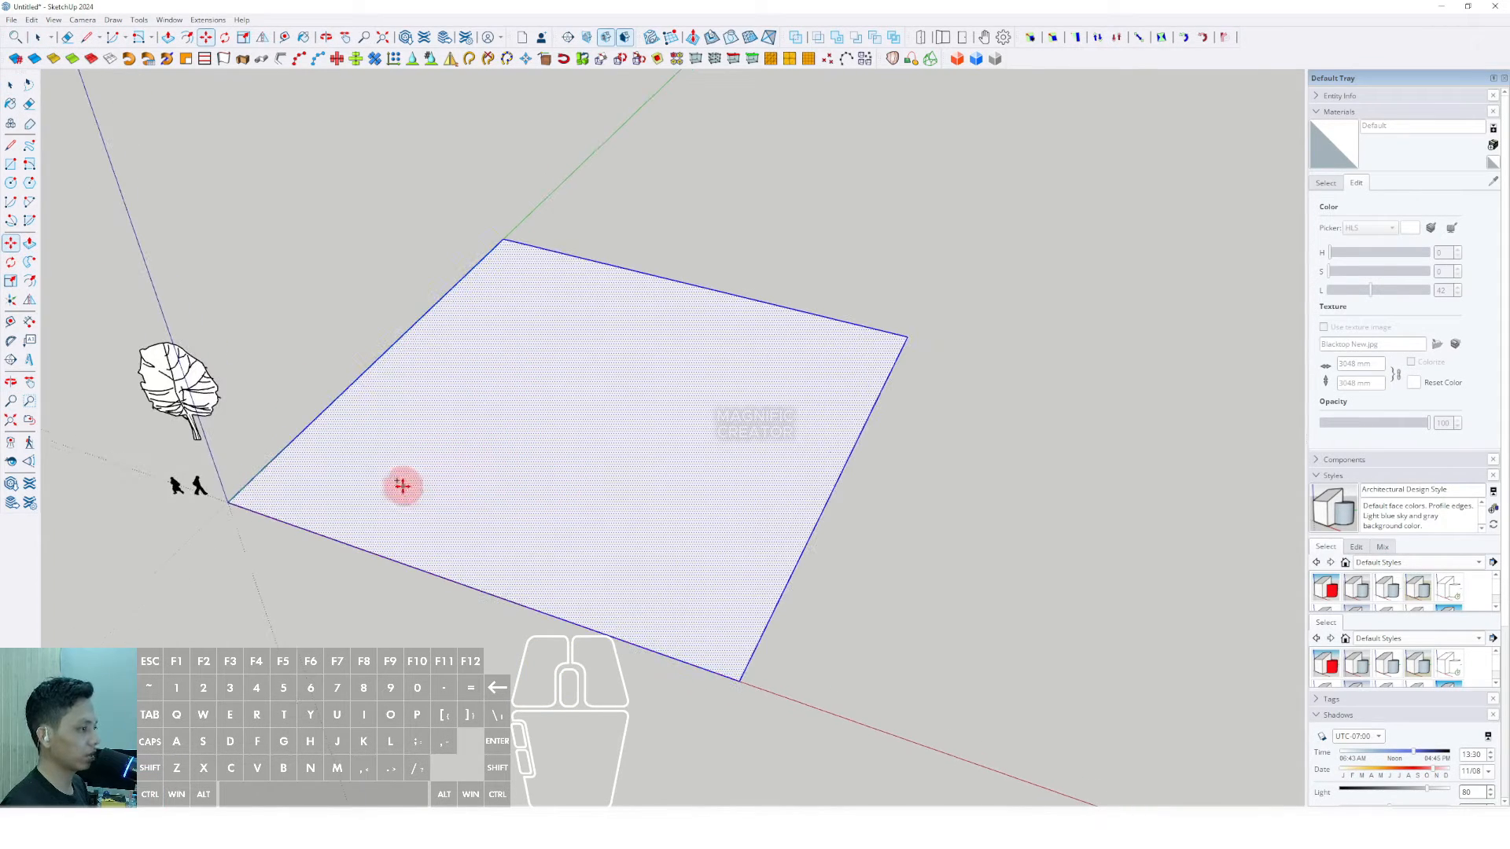
pyautogui.click(236, 503)
pyautogui.press('ctrl')
pyautogui.scroll(-3, 330, 496)
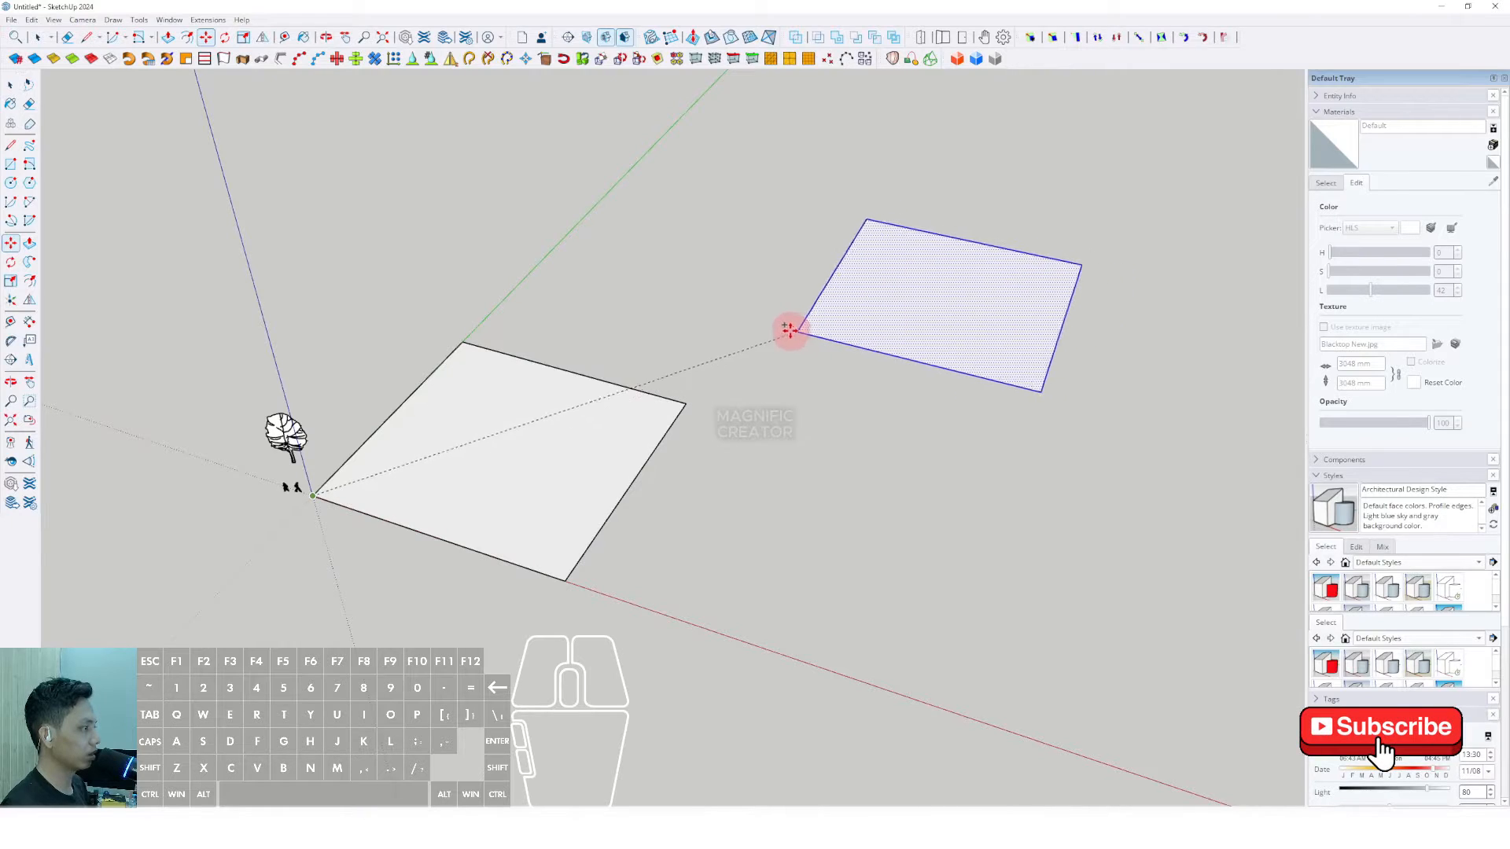
pyautogui.moveTo(795, 358); pyautogui.dragTo(548, 326, button='middle')
pyautogui.press('space')
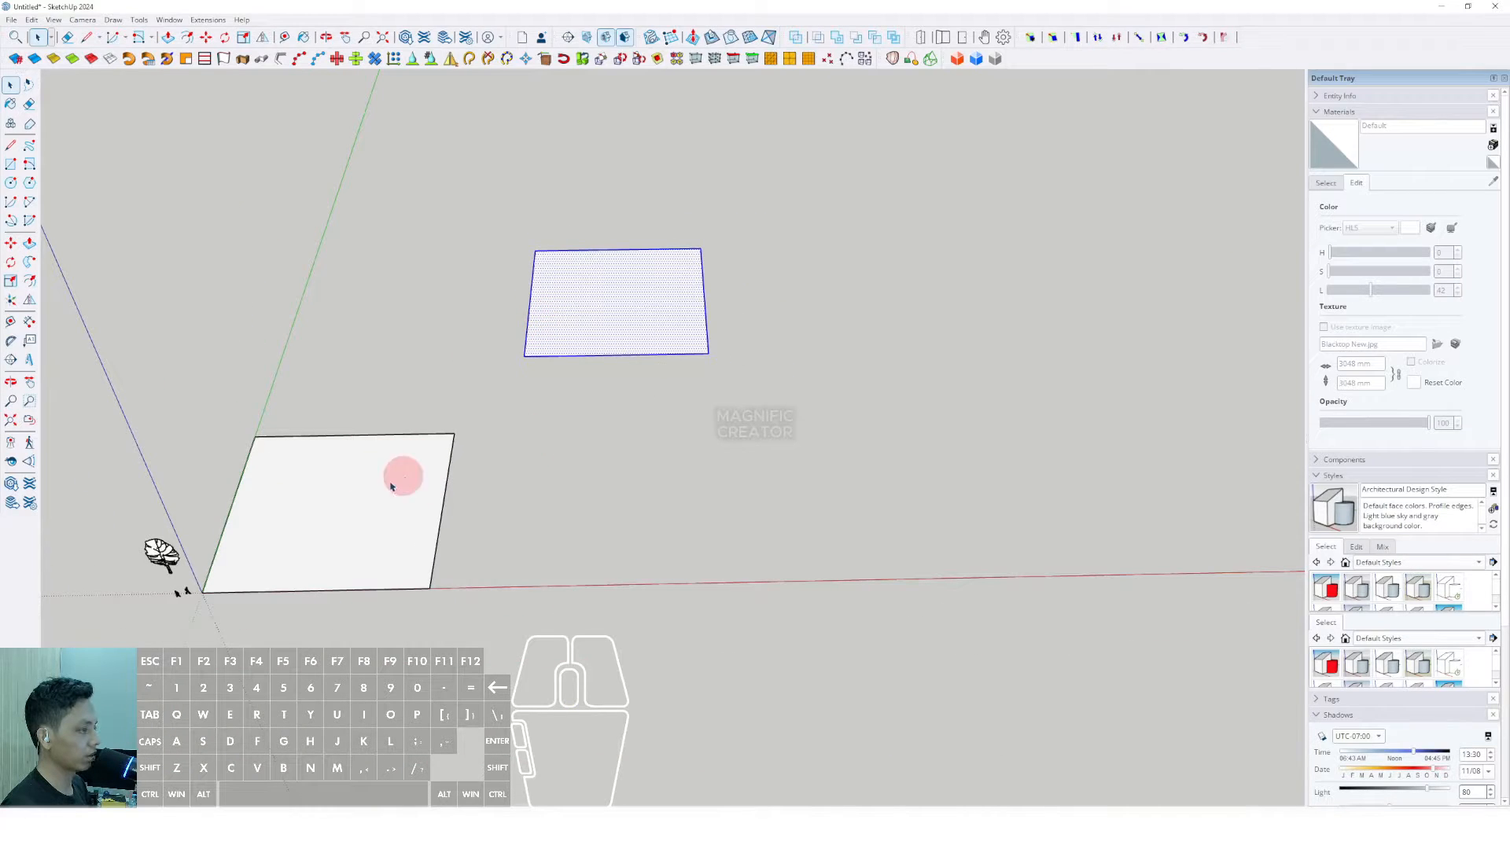
# Copy the rear square and place a third square in front of it, further along the red axis
pyautogui.click(367, 498)
pyautogui.scroll(1, 551, 287)
pyautogui.click(551, 287)
pyautogui.moveTo(457, 184); pyautogui.dragTo(859, 444)
pyautogui.scroll(1, 589, 319)
pyautogui.moveTo(590, 318); pyautogui.dragTo(582, 324, button='middle')
pyautogui.scroll(1, 542, 242)
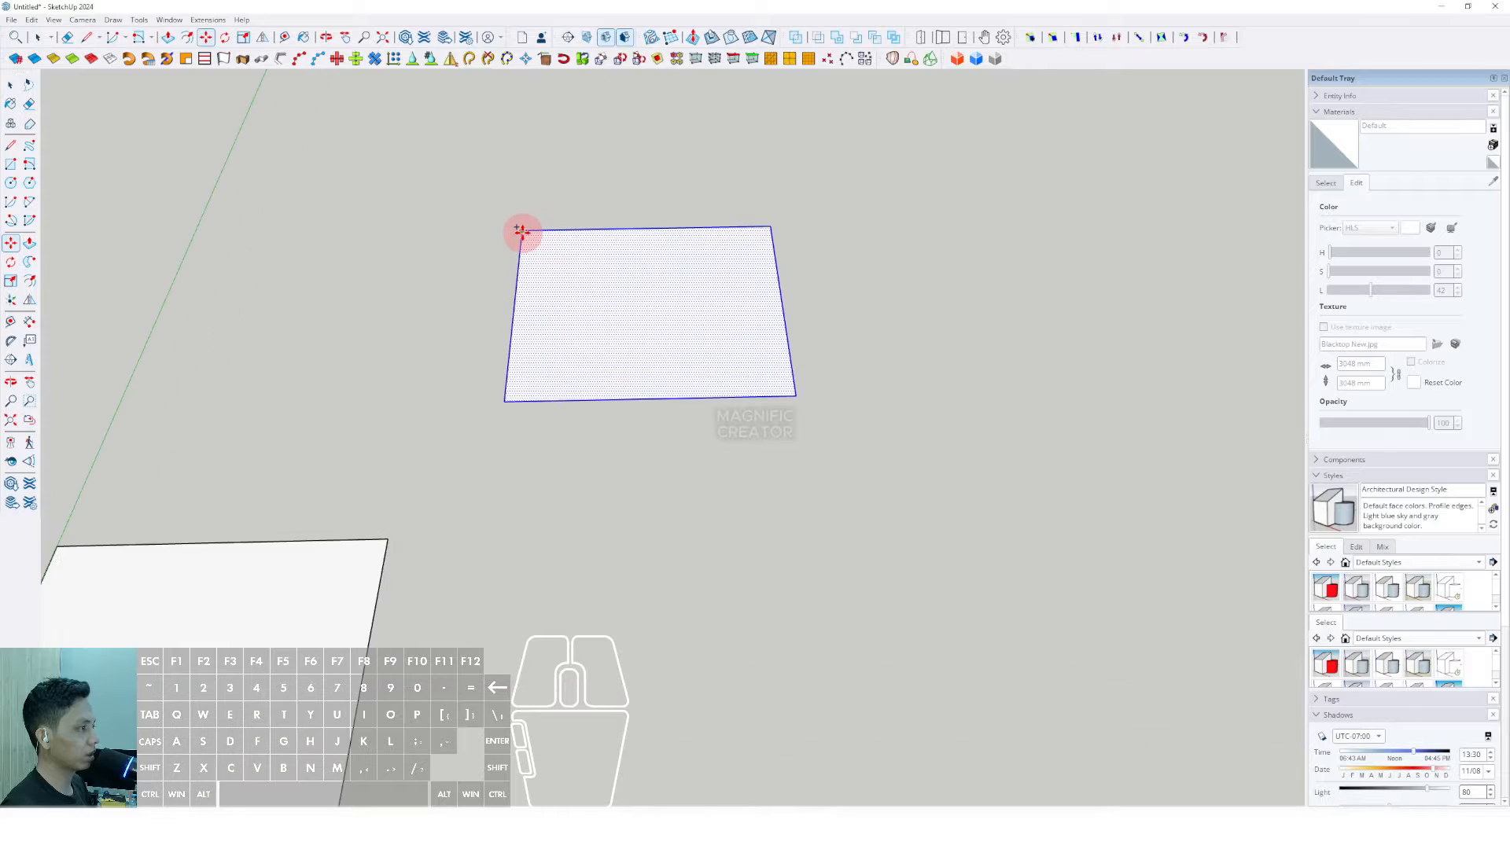
pyautogui.scroll(-3, 526, 231)
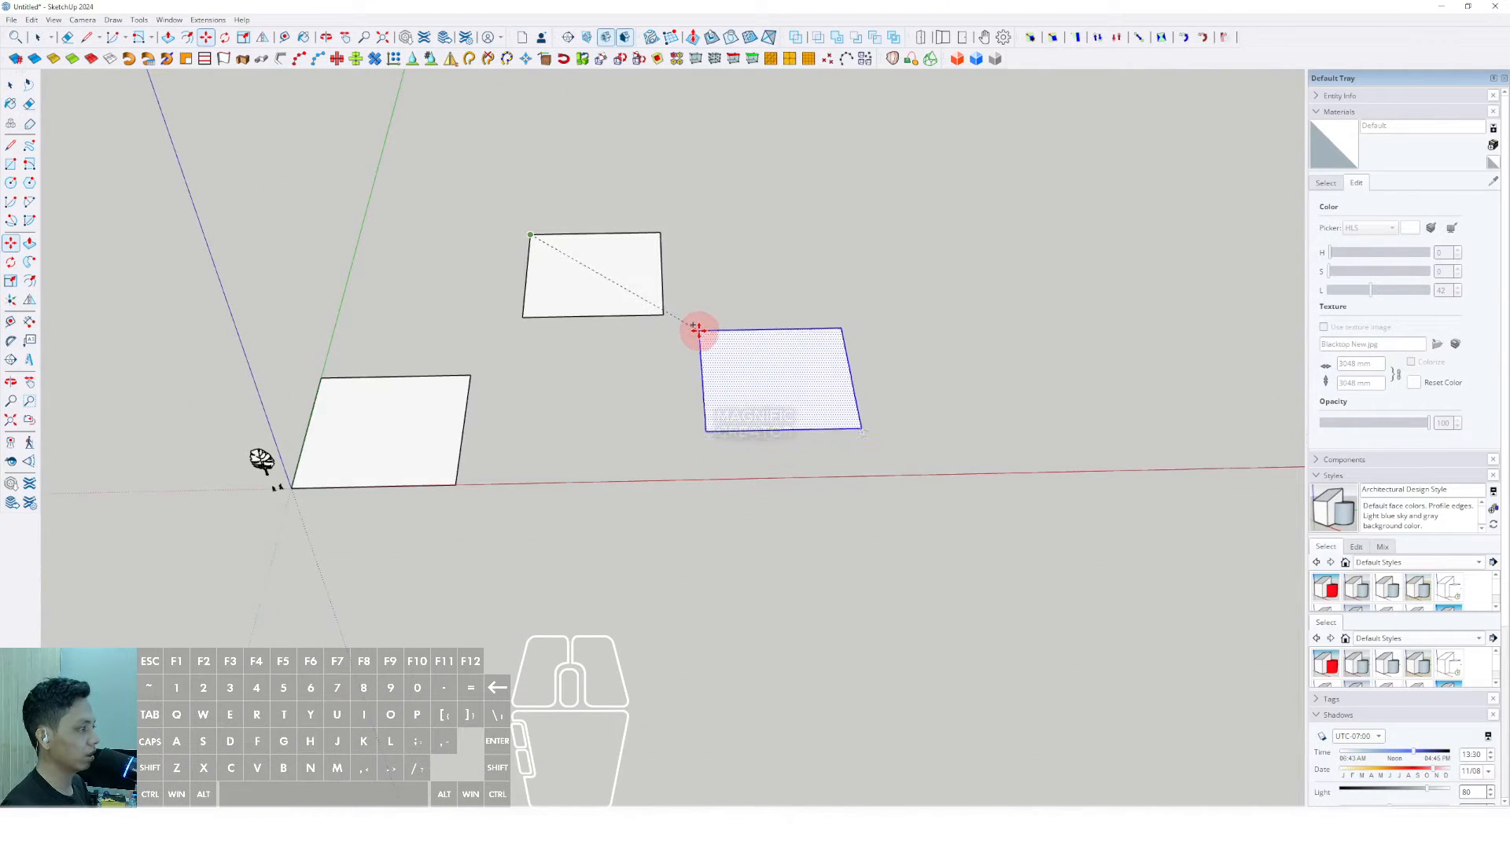
pyautogui.click(695, 328)
pyautogui.scroll(2, 736, 449)
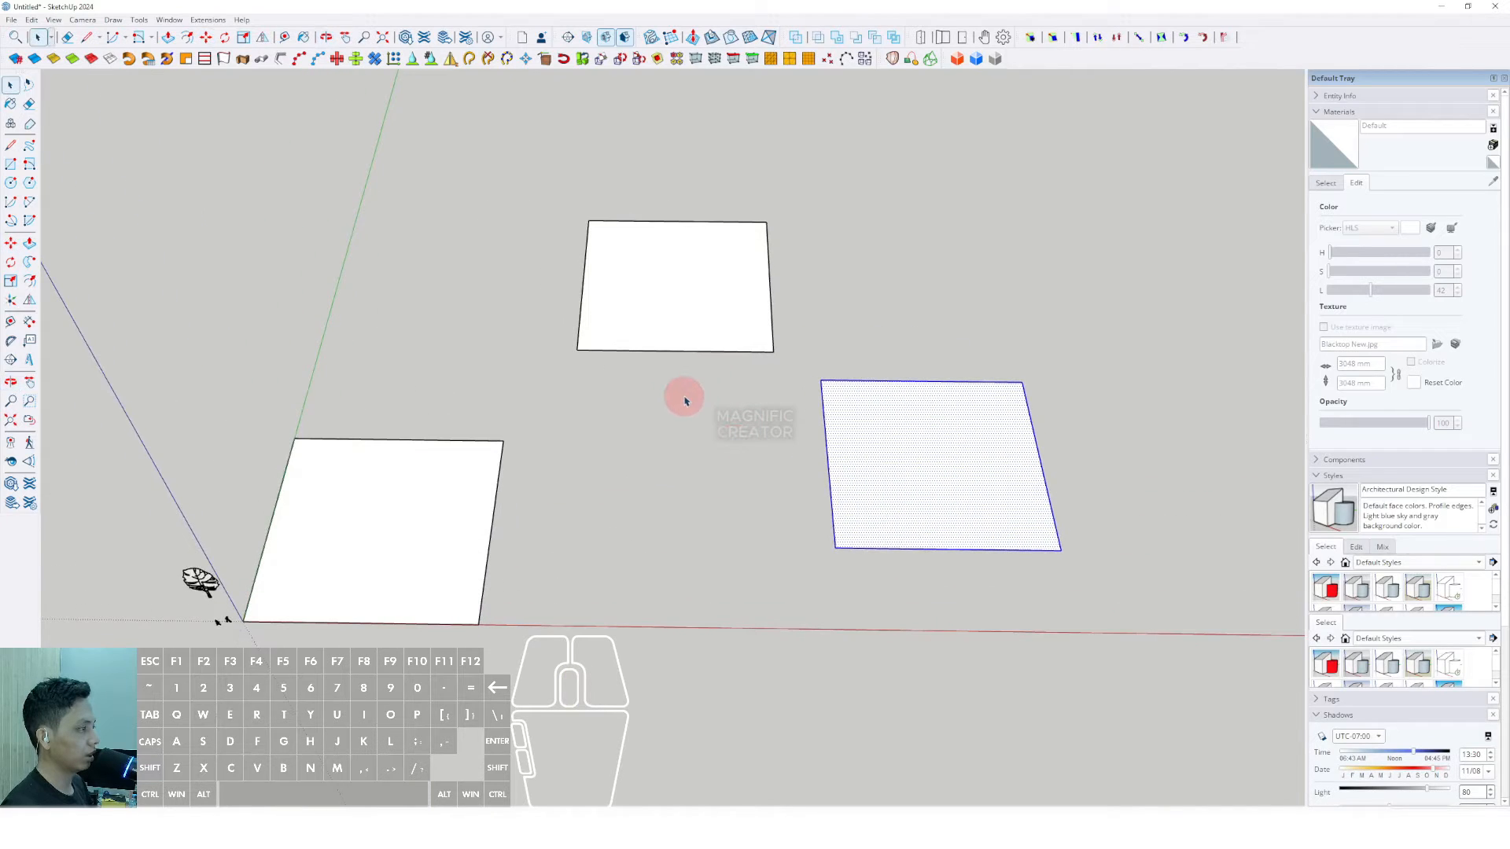
# Draw four diagonal lines across the corners of the square at the origin, one per corner
pyautogui.moveTo(943, 590); pyautogui.dragTo(907, 569, button='middle')
pyautogui.scroll(2, 354, 554)
pyautogui.scroll(-1, 466, 499)
pyautogui.moveTo(354, 554); pyautogui.dragTo(481, 378, button='middle')
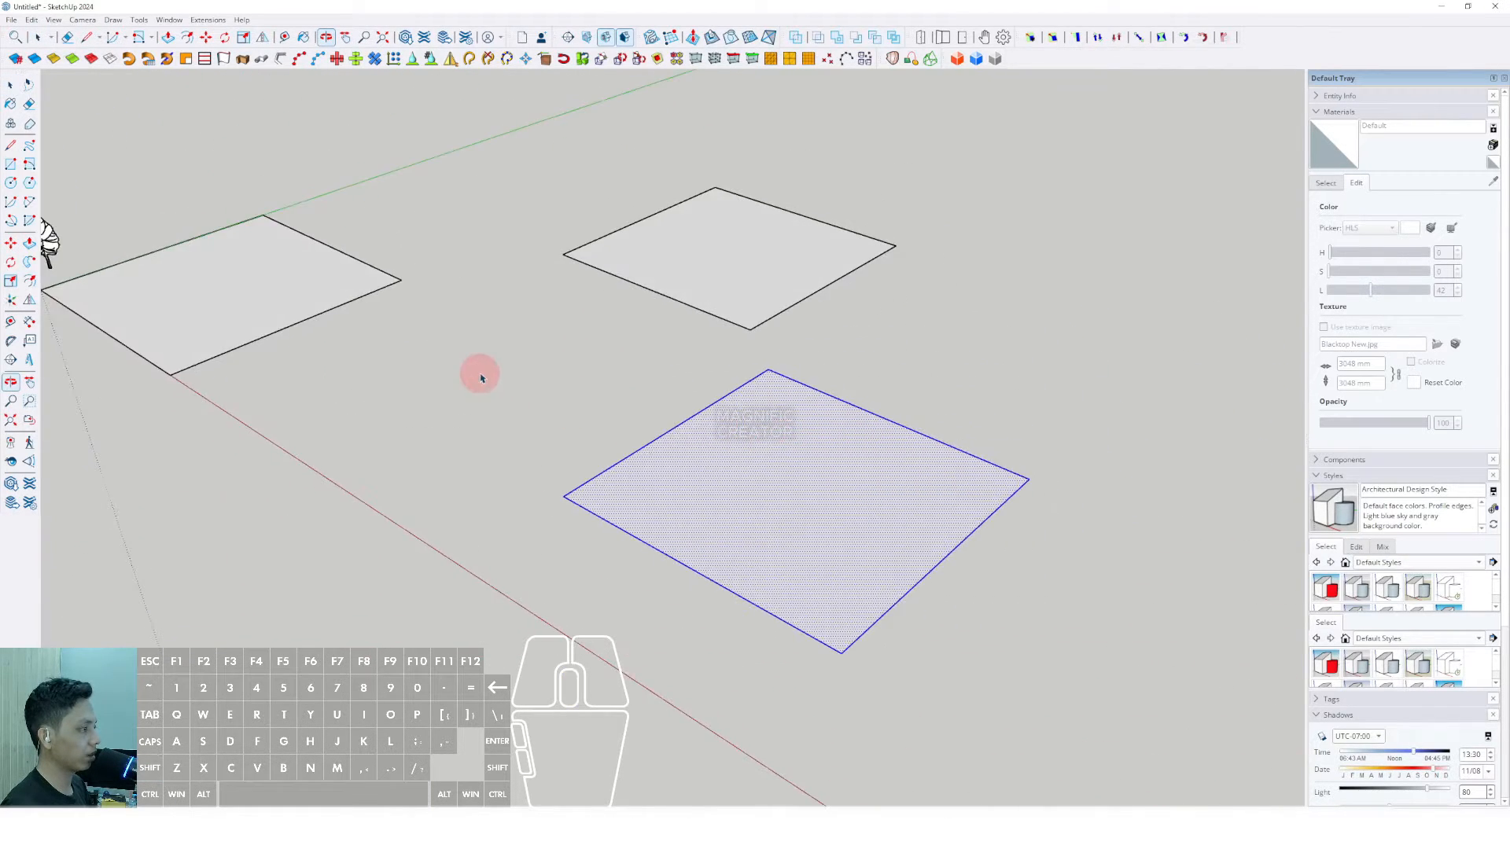
pyautogui.moveTo(747, 451); pyautogui.dragTo(283, 314, button='middle')
pyautogui.click(87, 212)
pyautogui.click(11, 146)
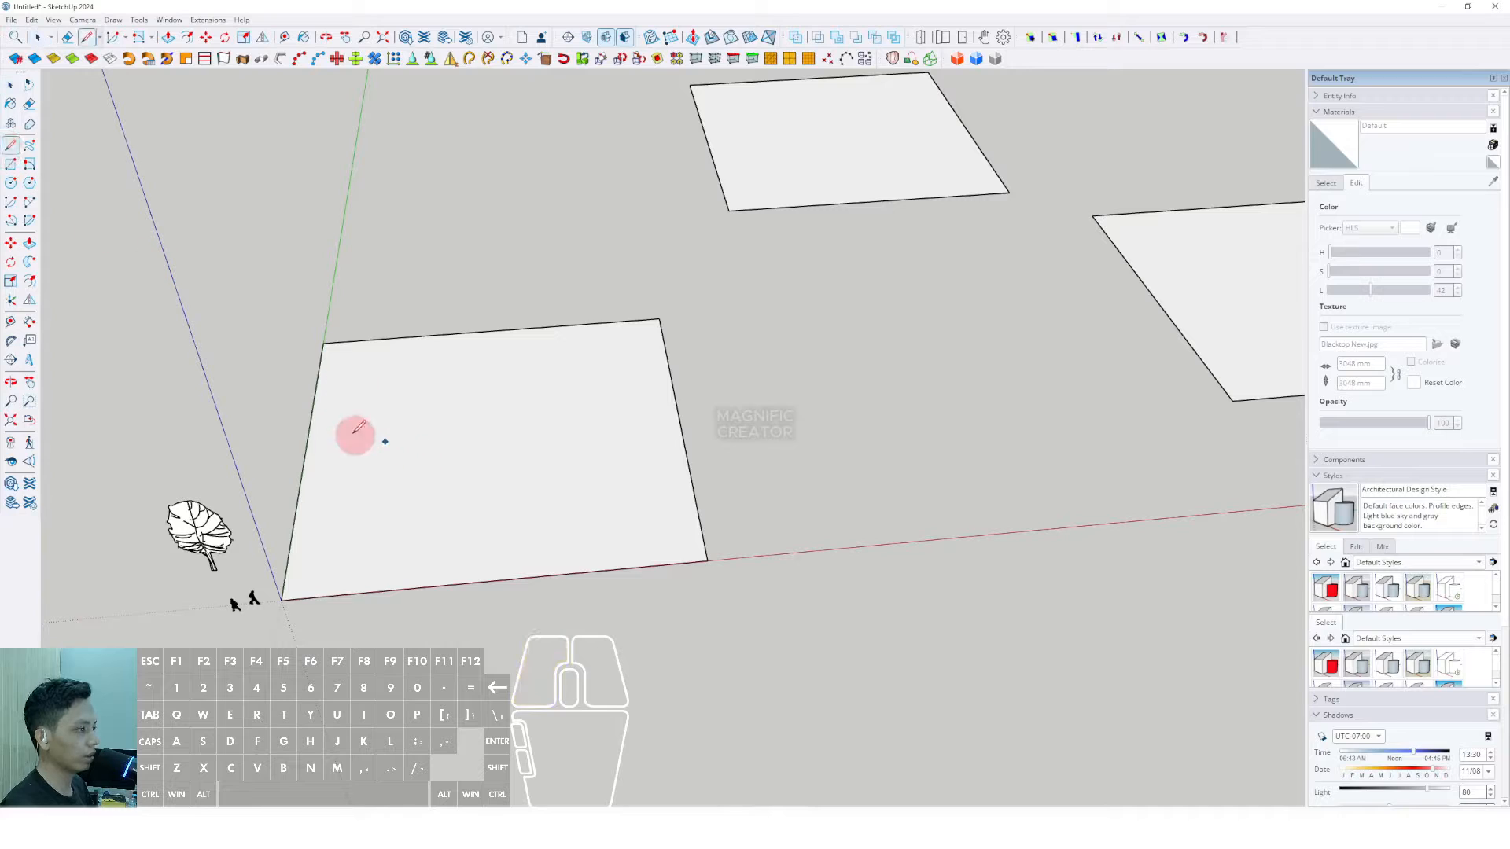
pyautogui.moveTo(430, 463)
pyautogui.mouseDown(button='middle')
pyautogui.moveTo(336, 431)
pyautogui.moveTo(442, 428)
pyautogui.moveTo(361, 487)
pyautogui.moveTo(374, 501)
pyautogui.mouseUp(button='middle')
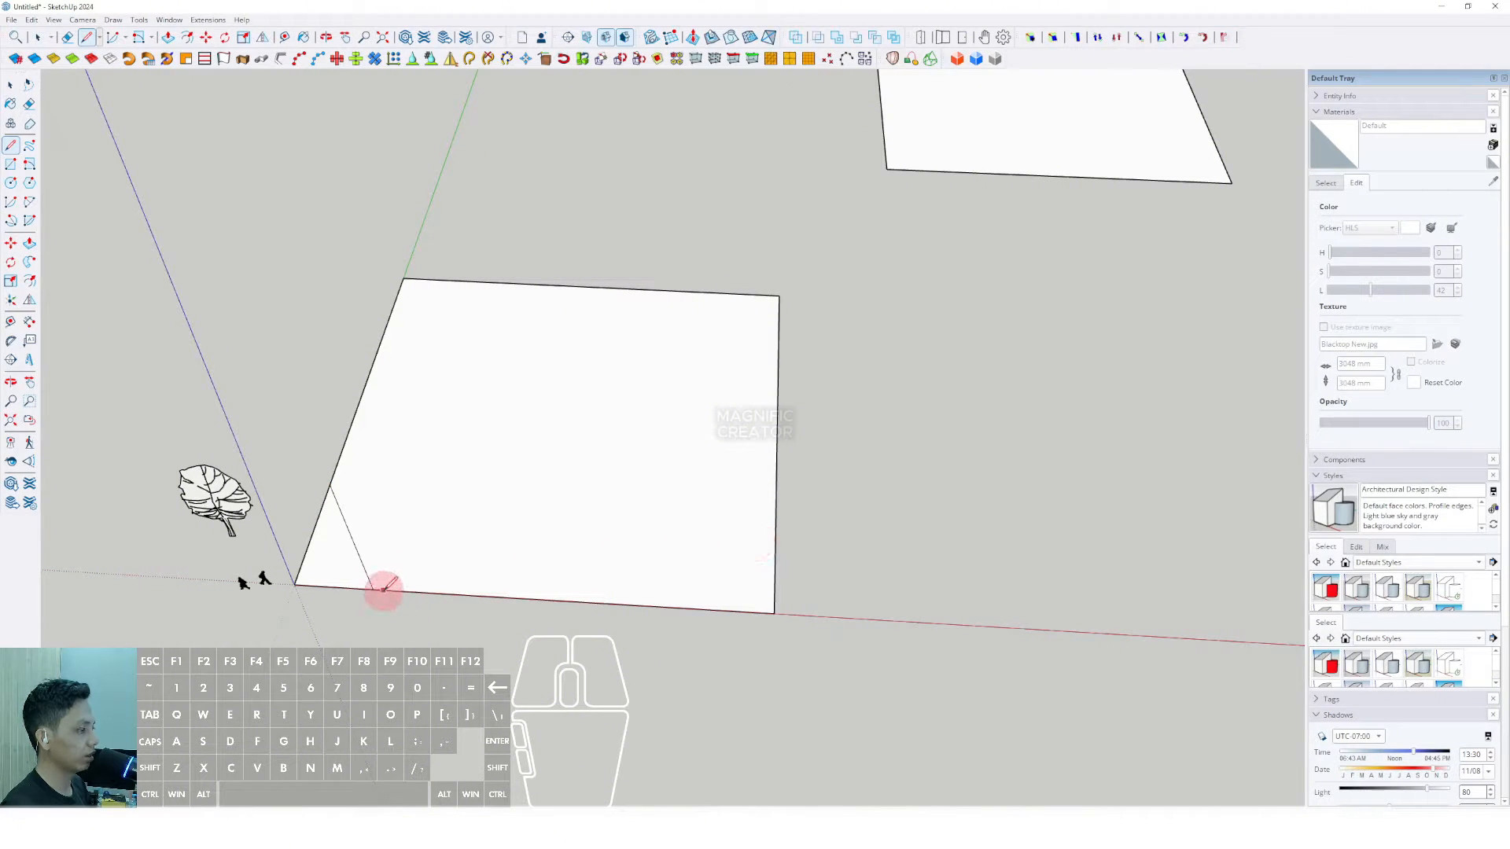
pyautogui.scroll(1, 792, 531)
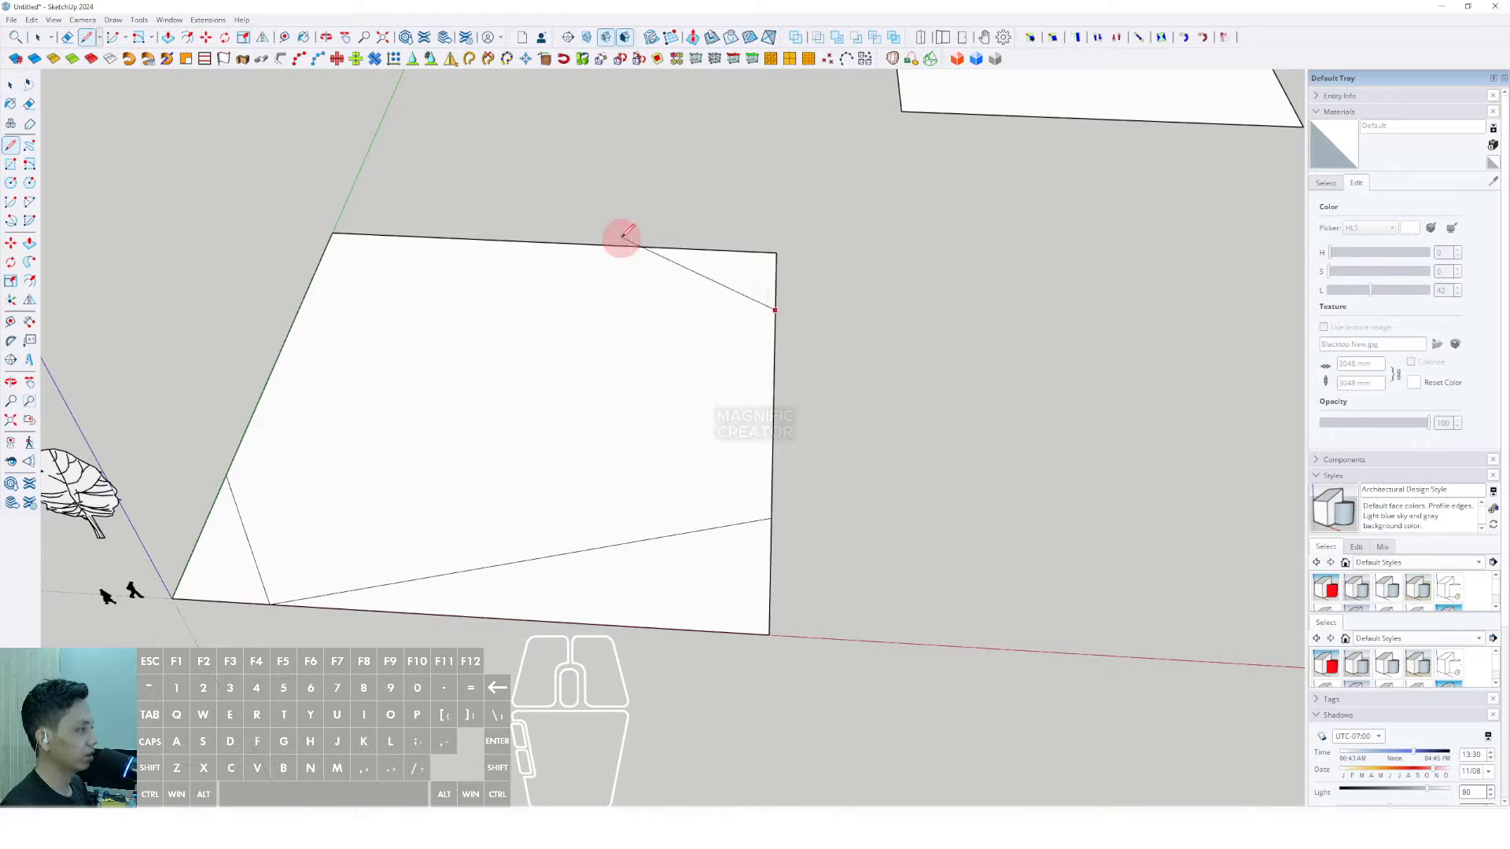
pyautogui.click(677, 248)
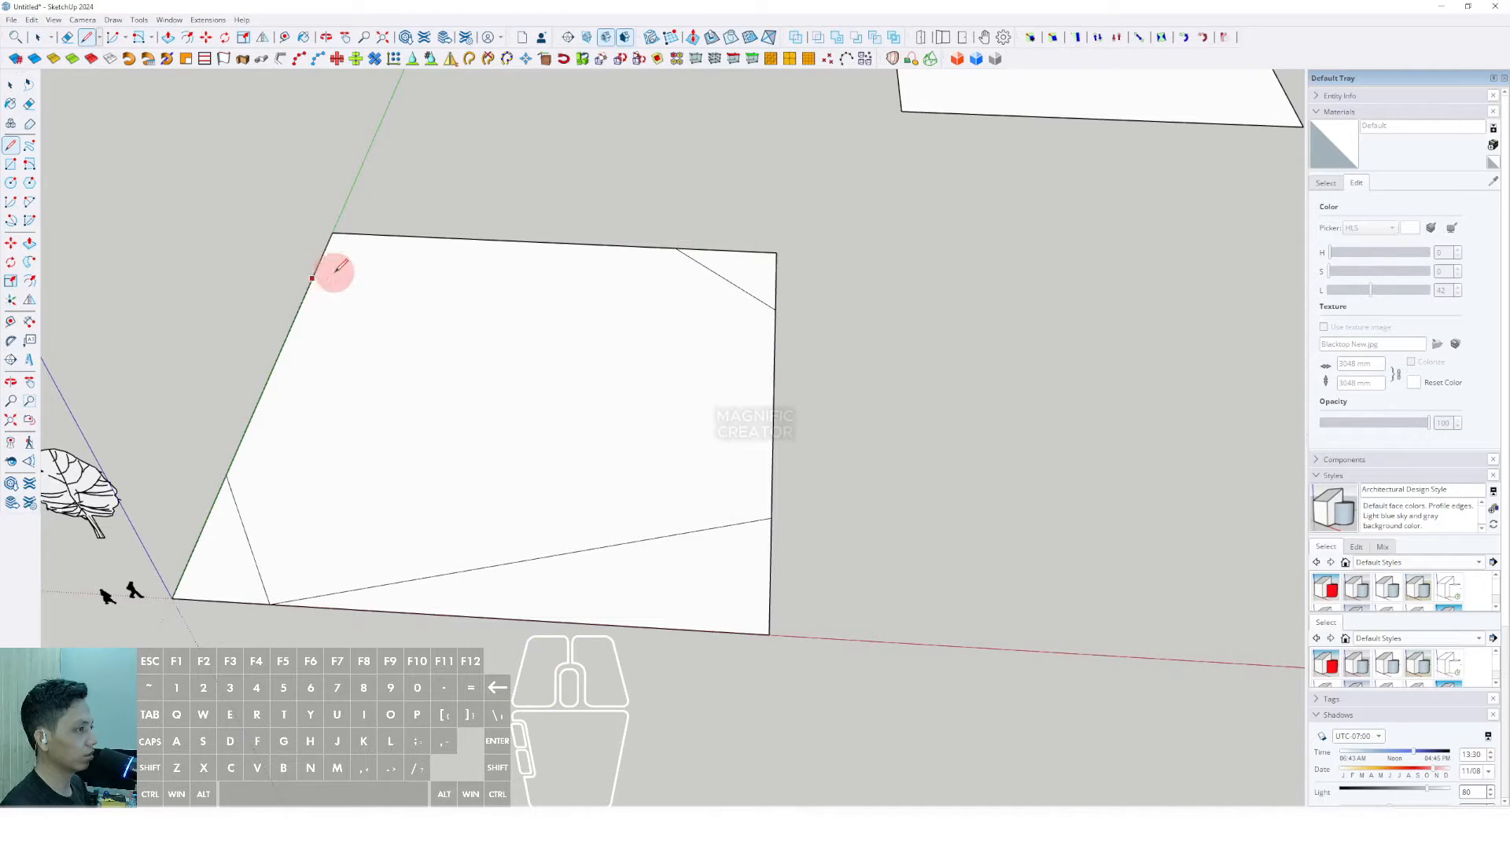
pyautogui.press('space')
# Erase the outer edges of the four cut-off corners to leave an irregular polygon at the origin
pyautogui.scroll(-3, 430, 339)
pyautogui.scroll(1, 419, 350)
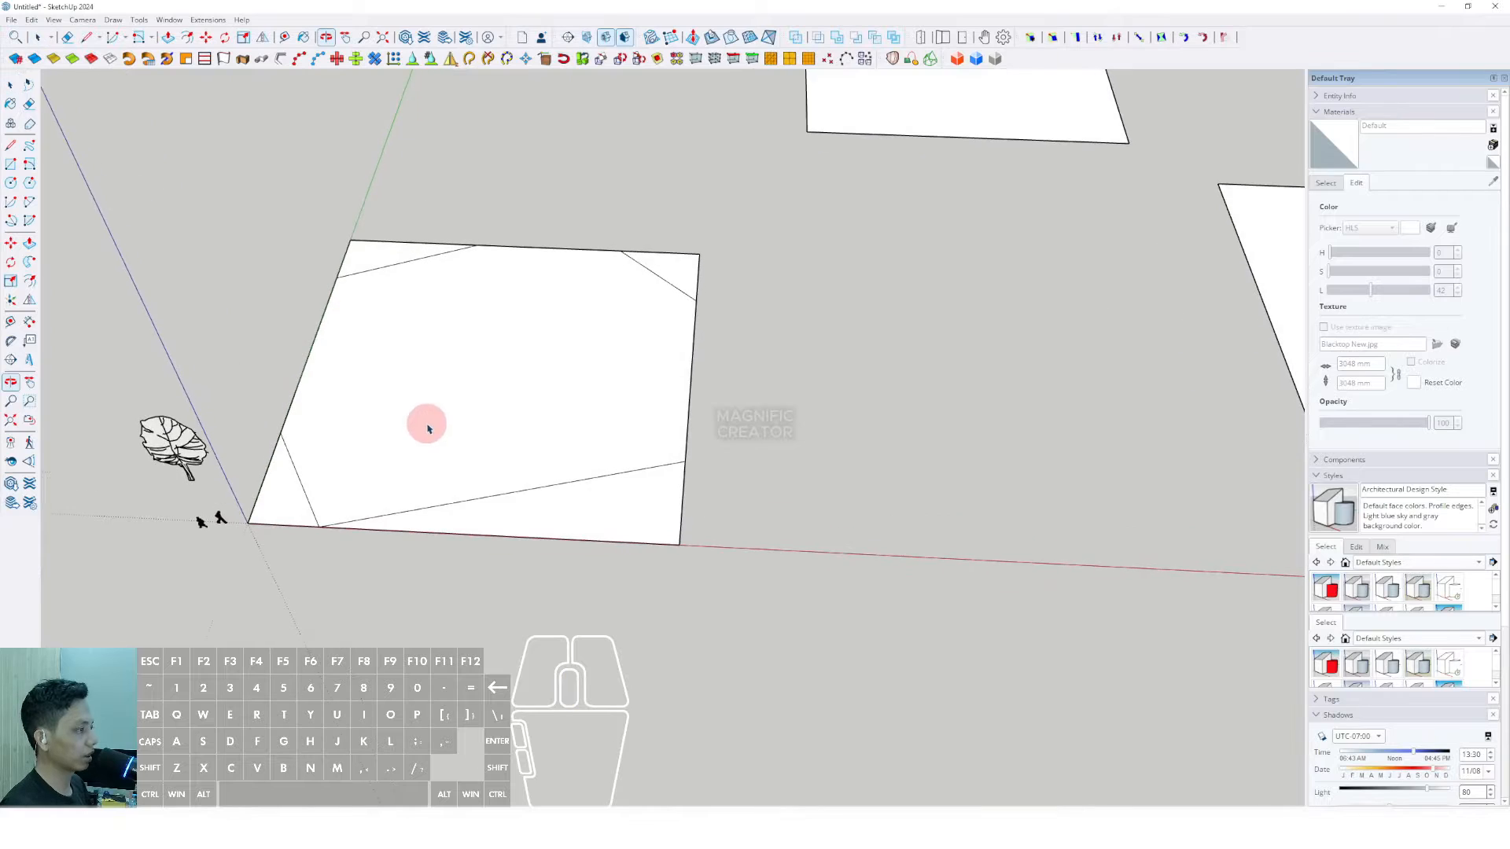
pyautogui.scroll(-2, 413, 472)
pyautogui.scroll(2, 346, 477)
pyautogui.click(29, 105)
pyautogui.scroll(1, 293, 547)
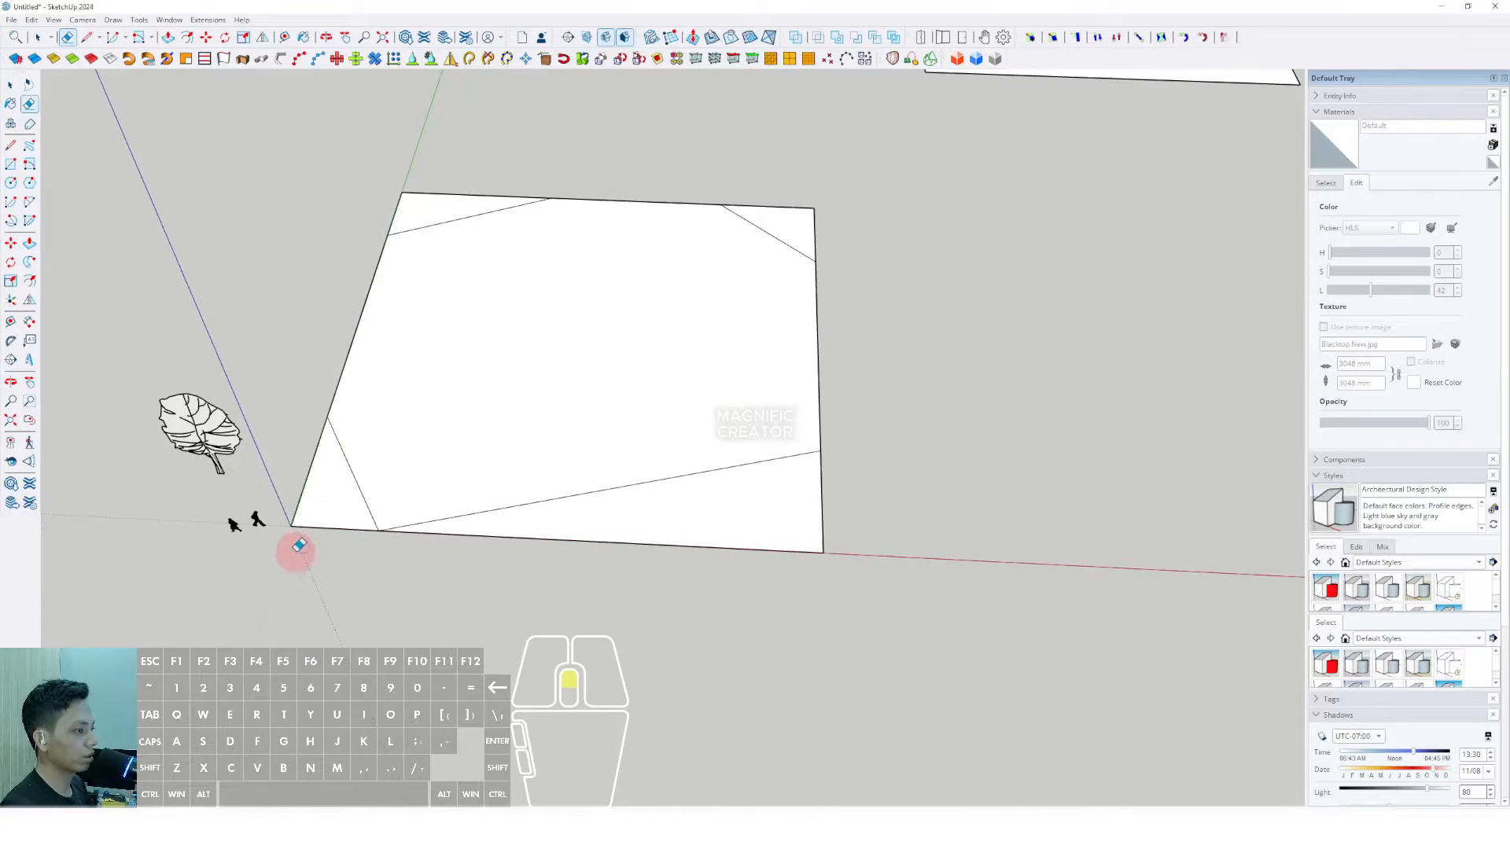
pyautogui.scroll(1, 338, 539)
pyautogui.moveTo(373, 244); pyautogui.dragTo(472, 226)
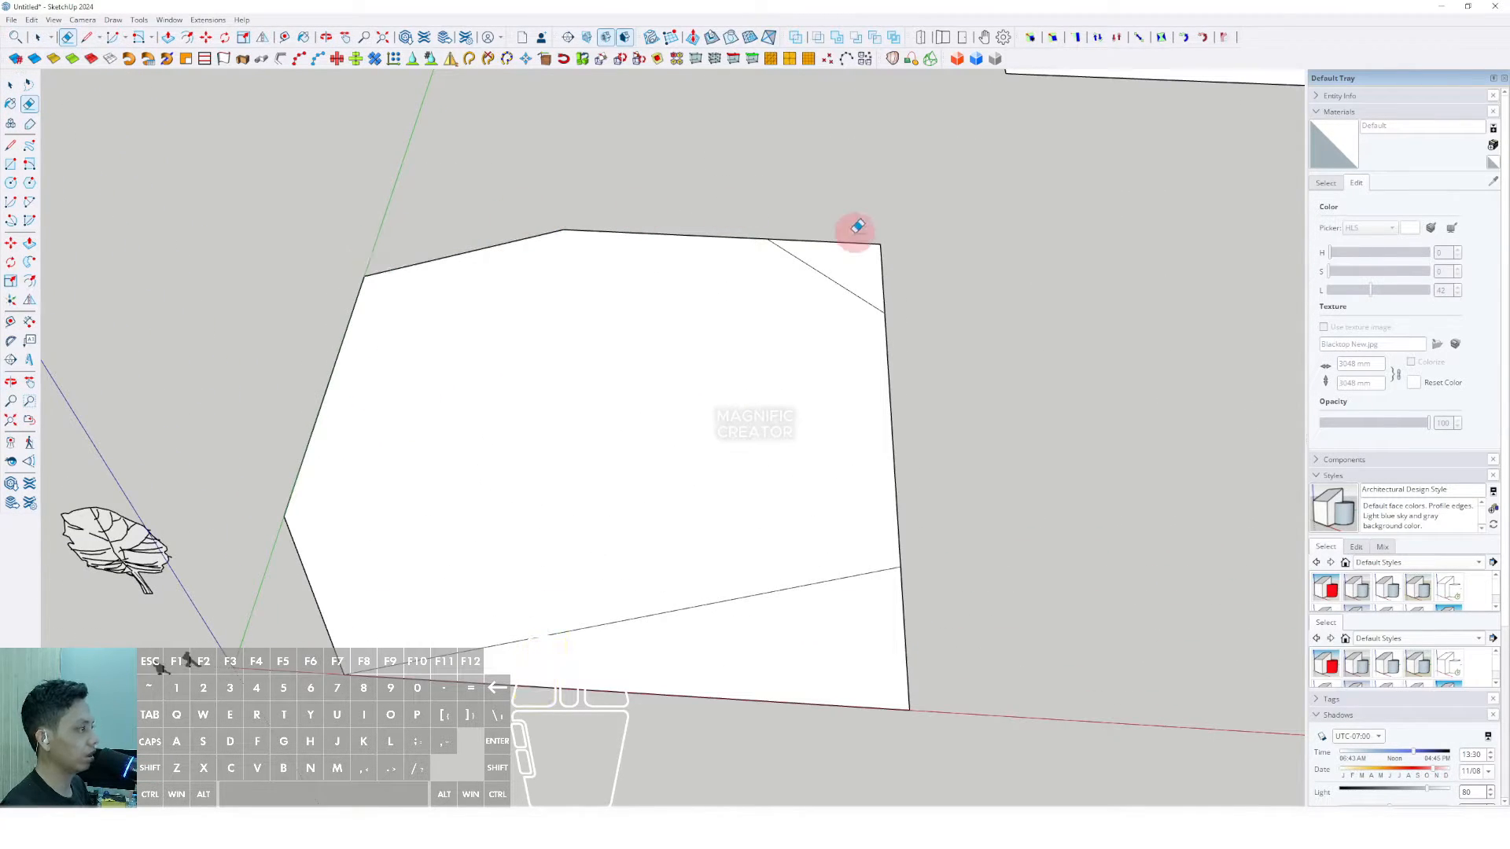
pyautogui.moveTo(880, 250); pyautogui.dragTo(881, 252)
pyautogui.scroll(-2, 751, 509)
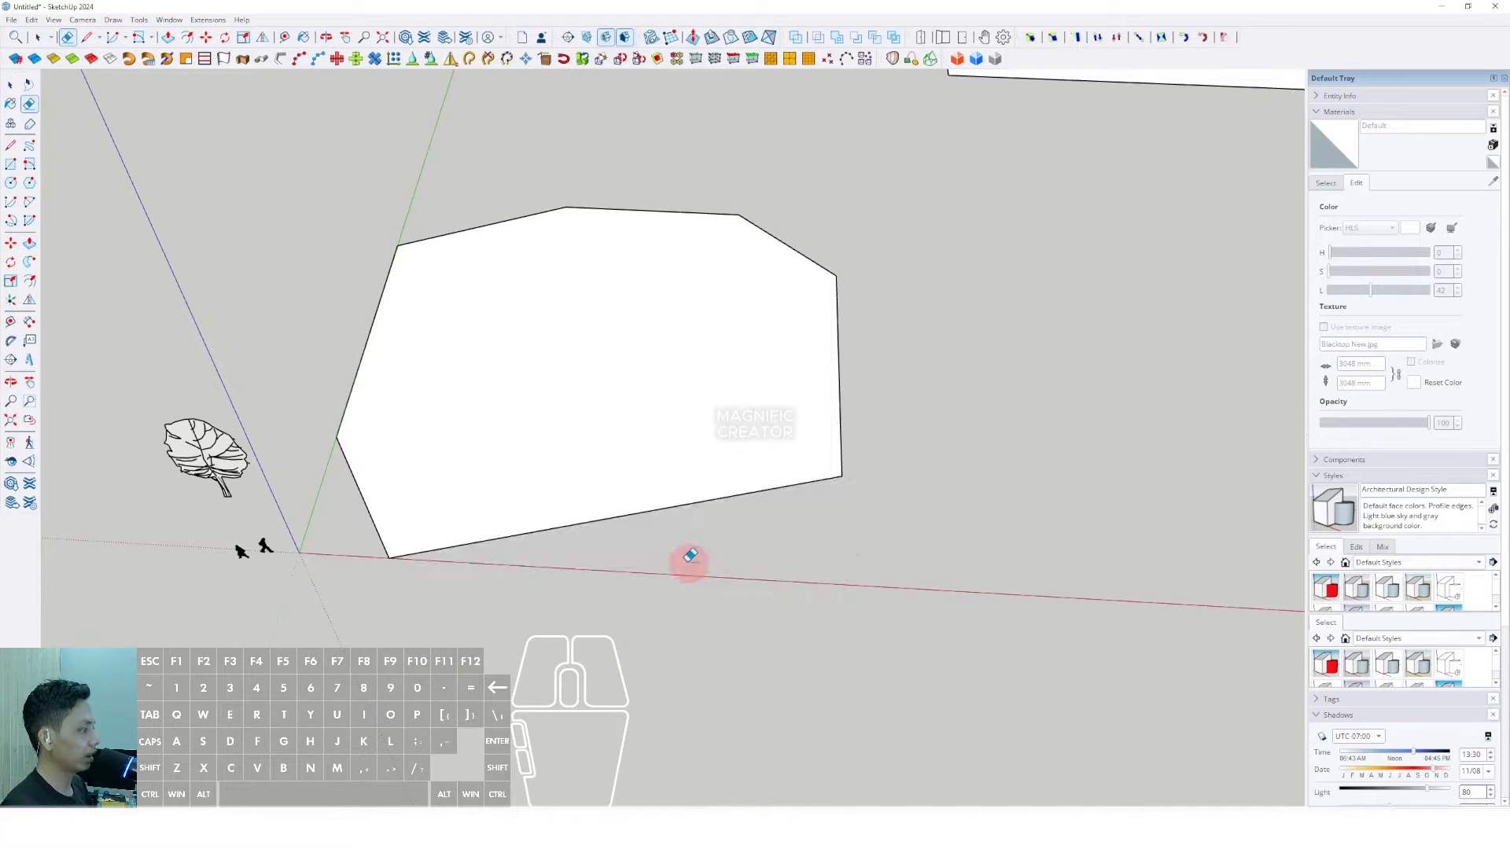
# Draw lines across both front corners of the third square and from its left edge to its back-right corner
pyautogui.scroll(-3, 658, 422)
pyautogui.keyDown('shift'); pyautogui.moveTo(659, 421); pyautogui.dragTo(401, 458, button='middle'); pyautogui.keyUp('shift')
pyautogui.scroll(1, 974, 431)
pyautogui.keyDown('shift'); pyautogui.moveTo(974, 431); pyautogui.dragTo(666, 446, button='middle'); pyautogui.keyUp('shift')
pyautogui.press('space')
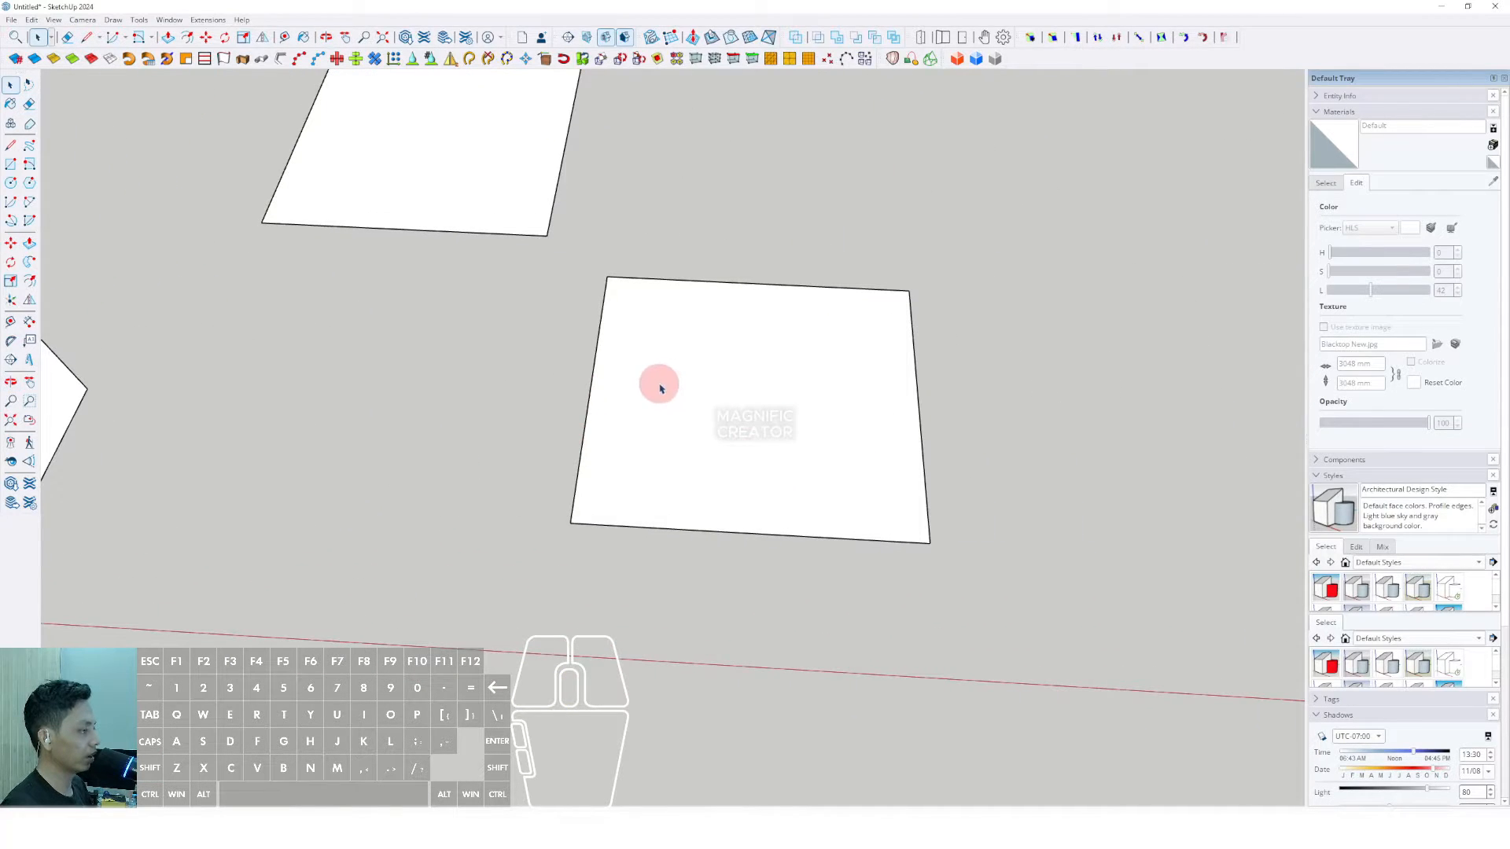
pyautogui.moveTo(661, 387); pyautogui.dragTo(170, 210, button='middle')
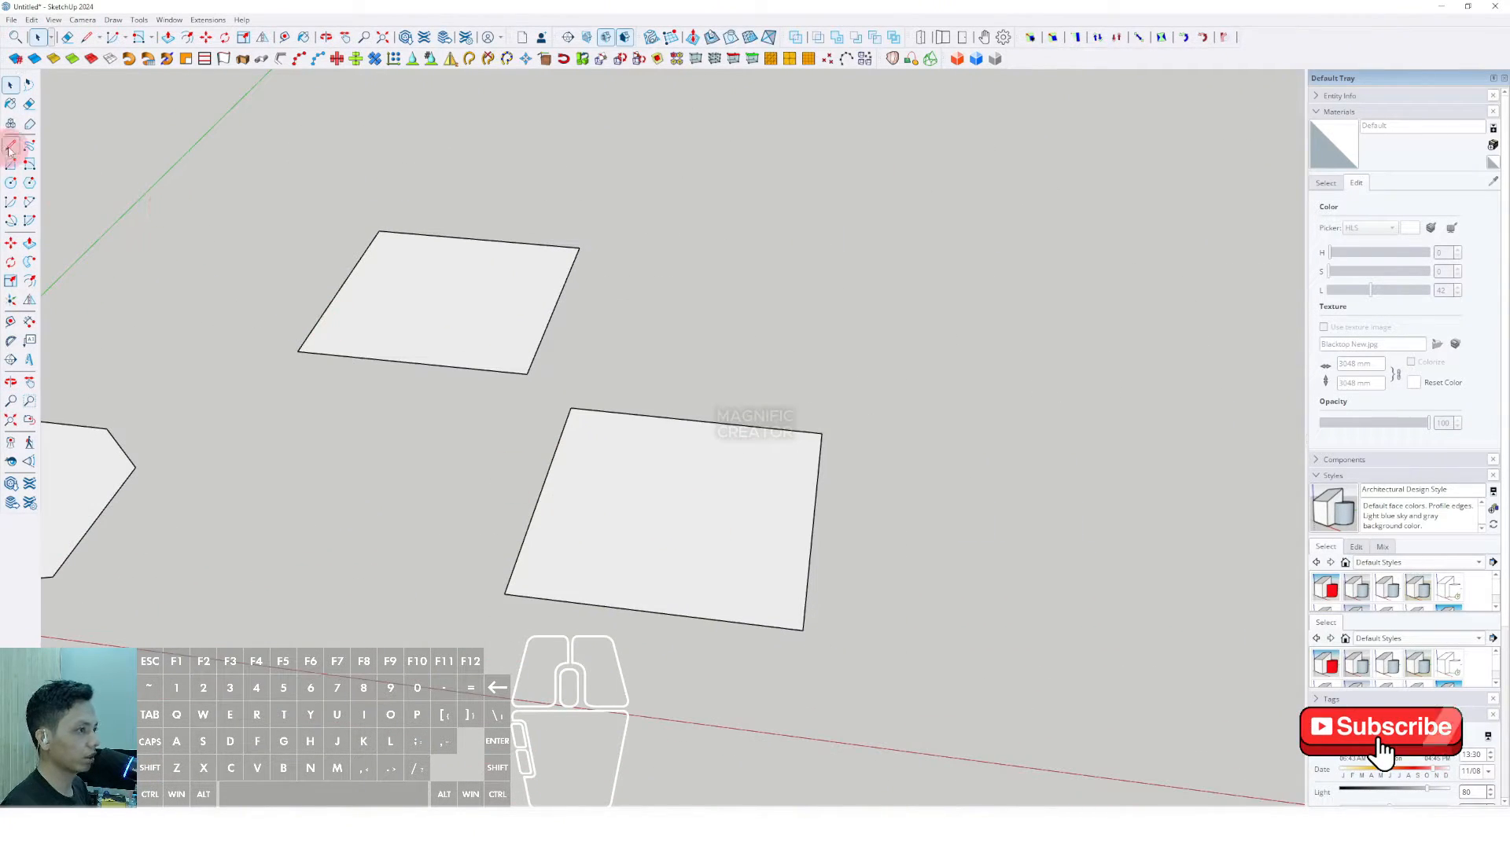
pyautogui.scroll(4, 495, 522)
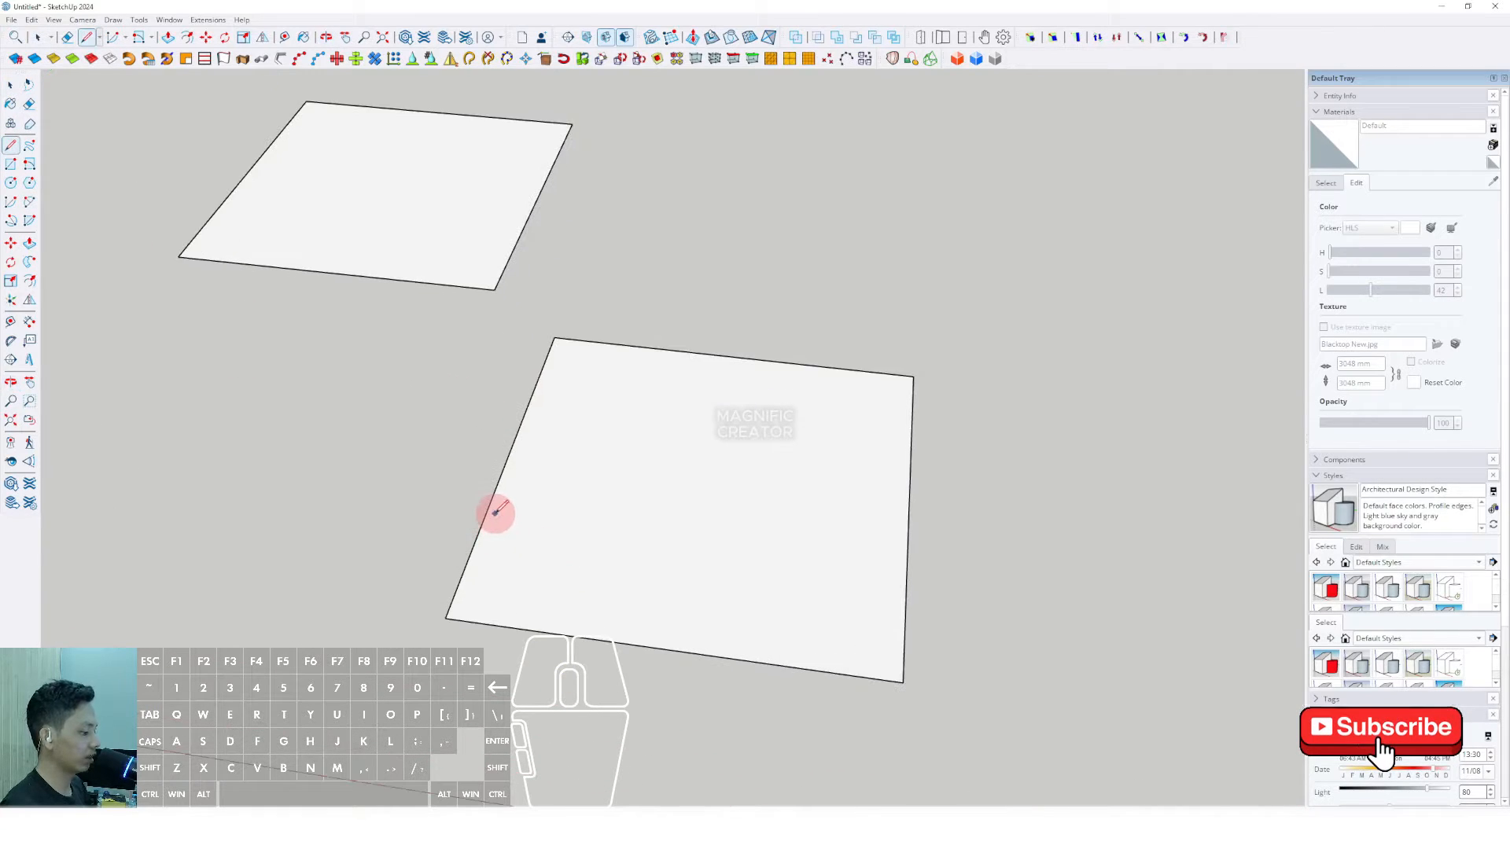
pyautogui.click(477, 527)
pyautogui.scroll(2, 529, 587)
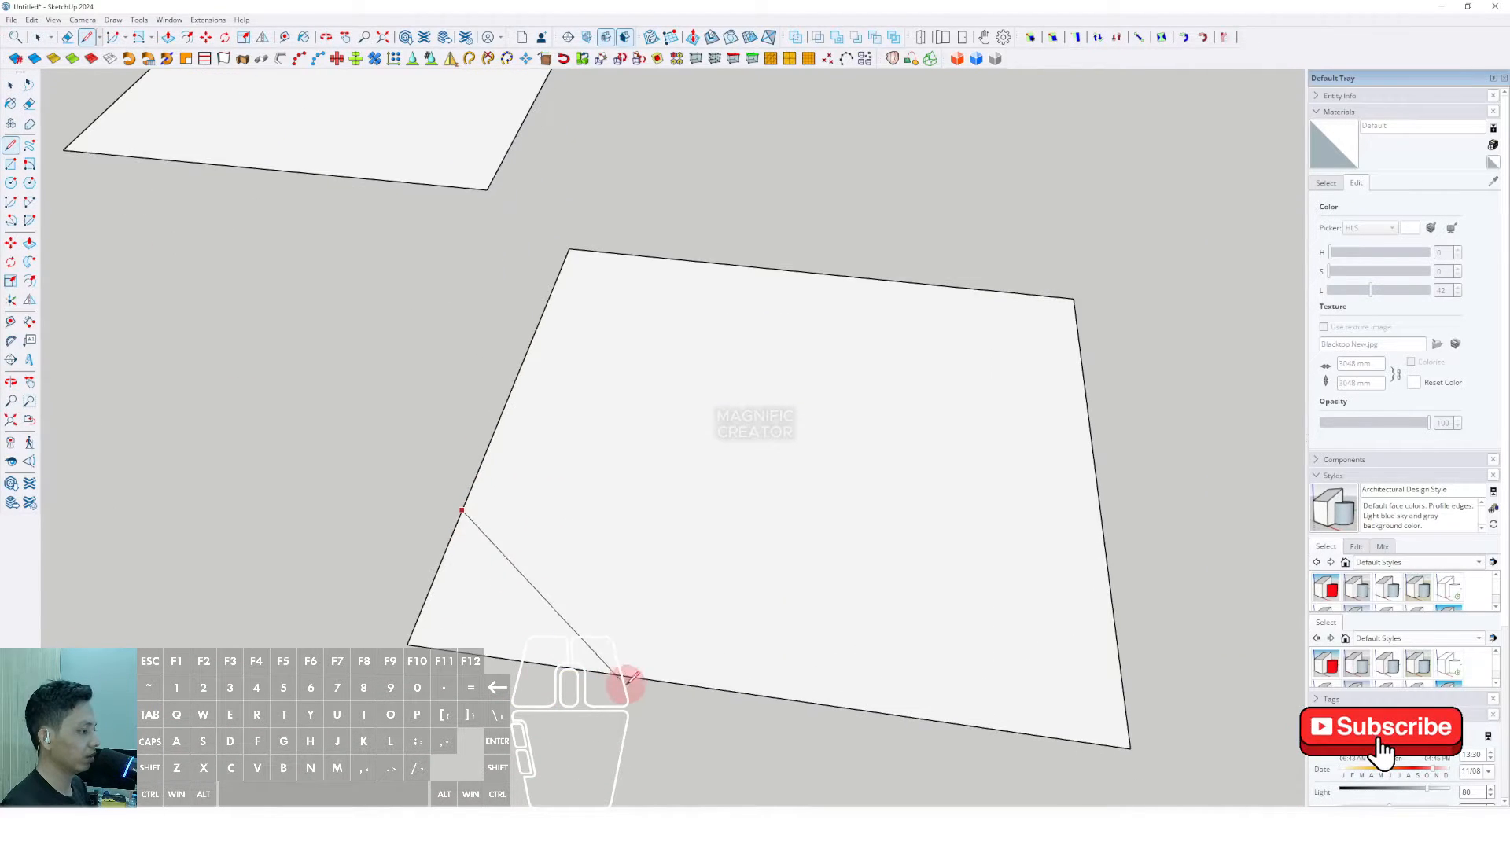
pyautogui.click(502, 653)
pyautogui.scroll(-1, 503, 653)
pyautogui.click(836, 705)
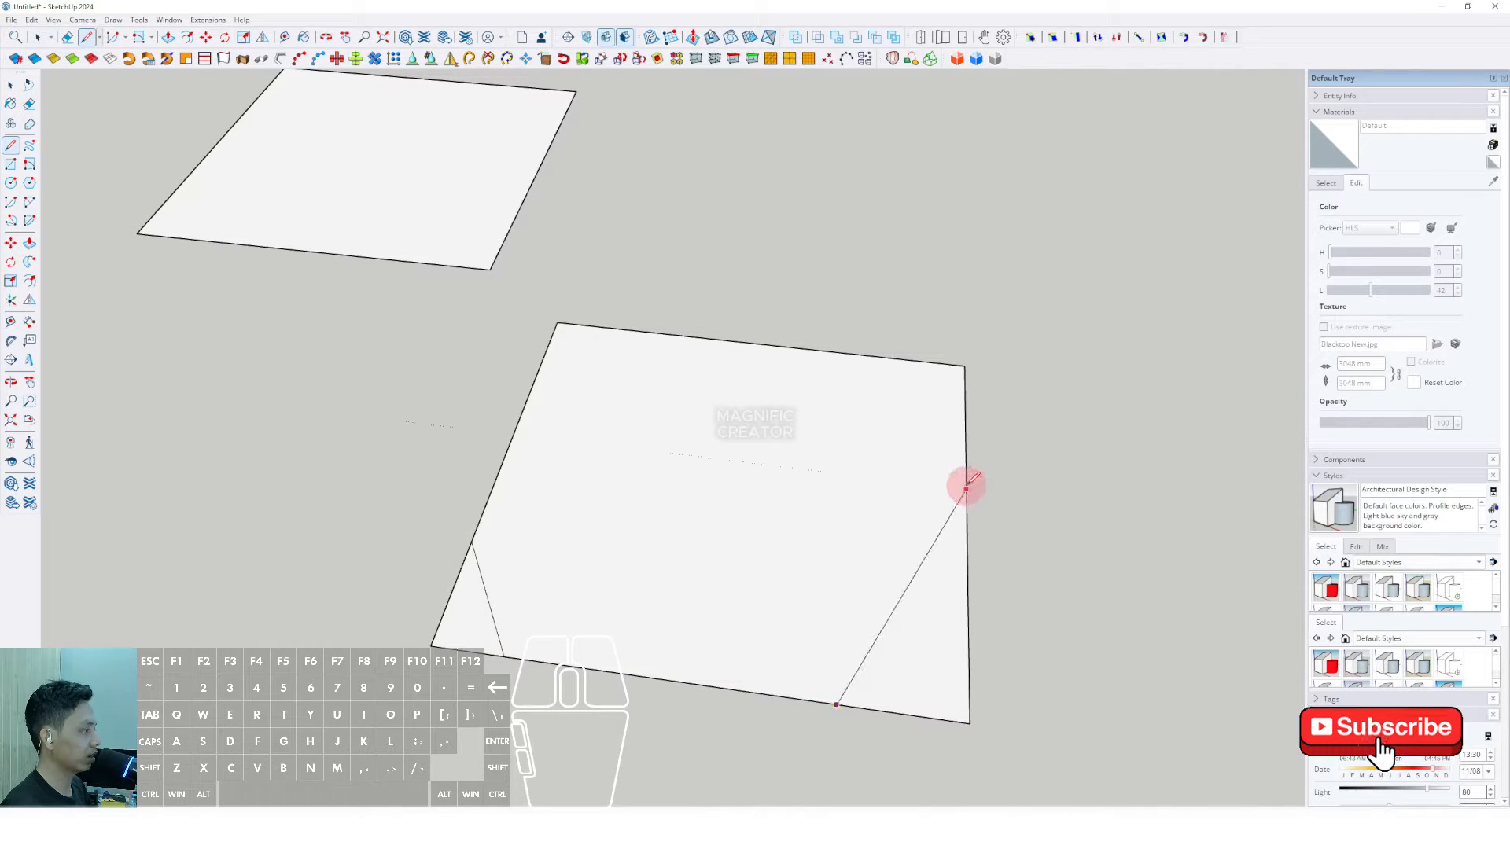
pyautogui.click(966, 489)
pyautogui.click(963, 364)
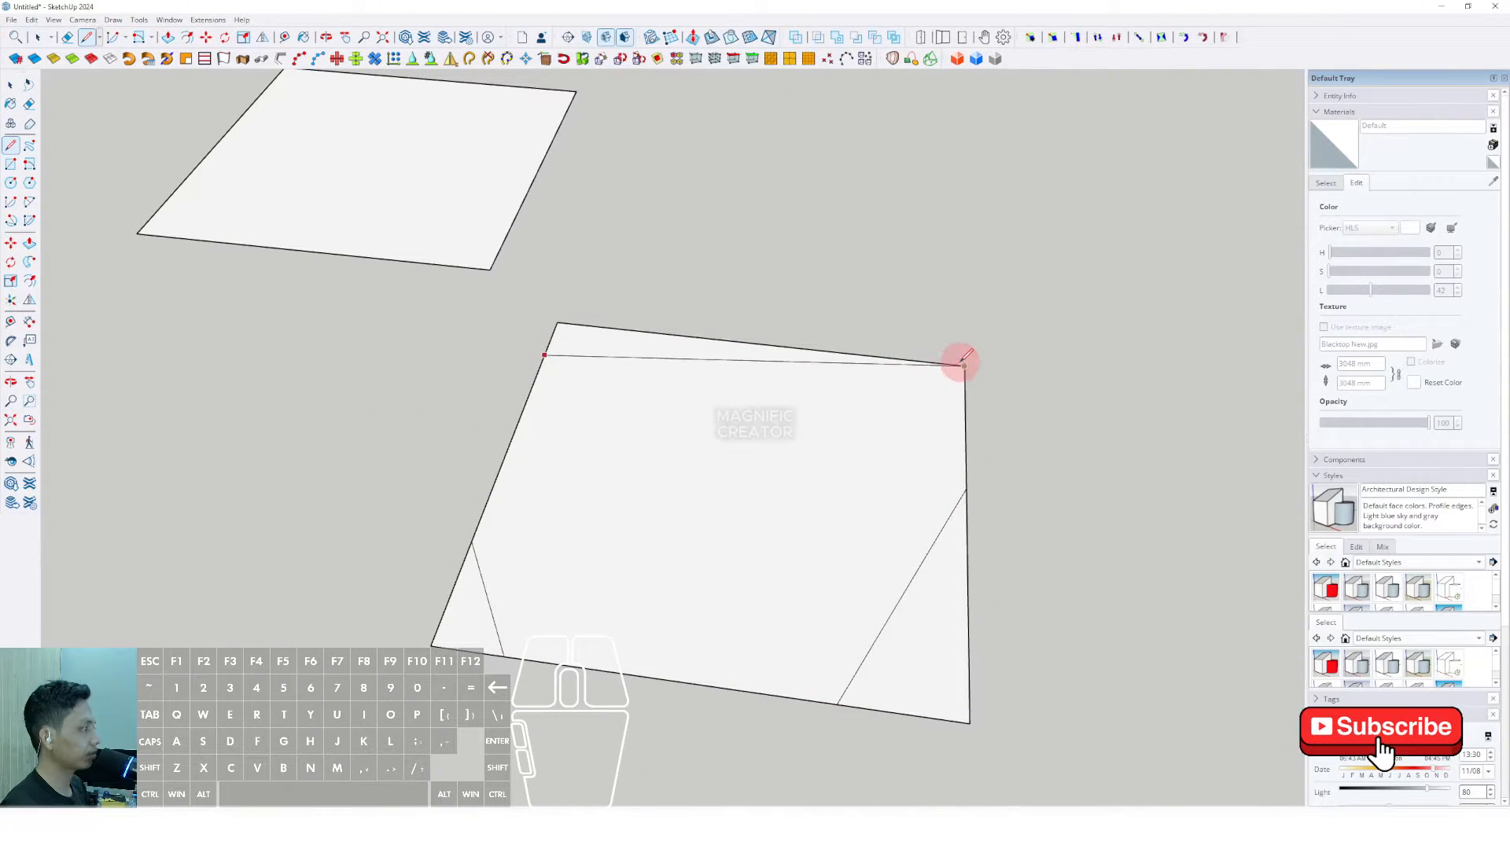
# Erase the outer edges beyond the dividing lines on the third square to leave an irregular polygon
pyautogui.press('e')
pyautogui.scroll(-1, 663, 350)
pyautogui.moveTo(615, 330); pyautogui.dragTo(568, 343)
pyautogui.moveTo(928, 607)
pyautogui.mouseDown()
pyautogui.moveTo(846, 654)
pyautogui.moveTo(818, 653)
pyautogui.mouseUp()
# Draw diagonal lines across the two front corners and the back-left corner of the rear square
pyautogui.moveTo(499, 556); pyautogui.dragTo(467, 410, button='middle')
pyautogui.click(11, 145)
pyautogui.scroll(2, 461, 441)
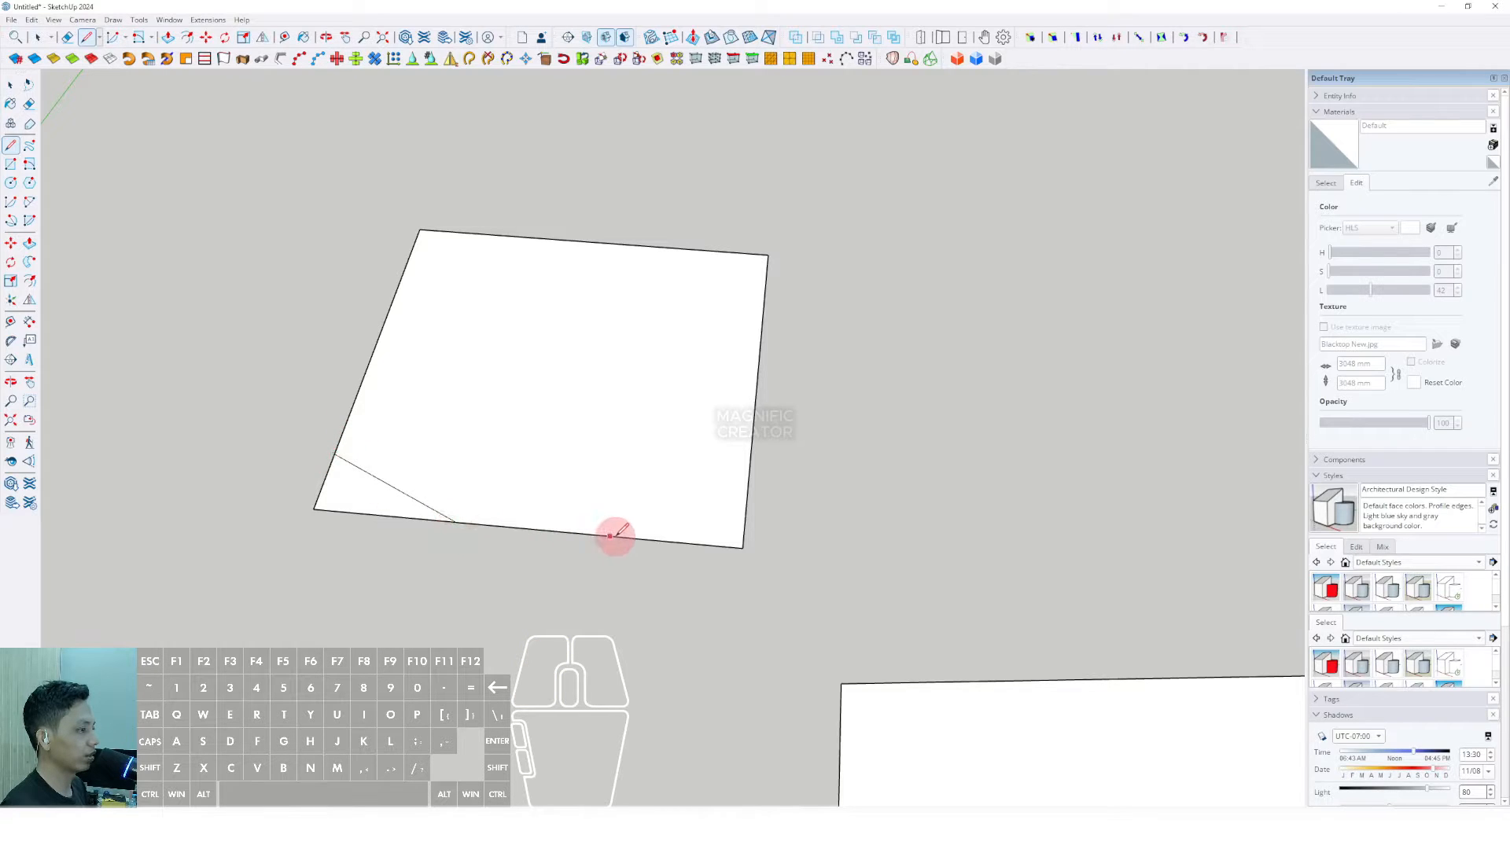
pyautogui.click(624, 537)
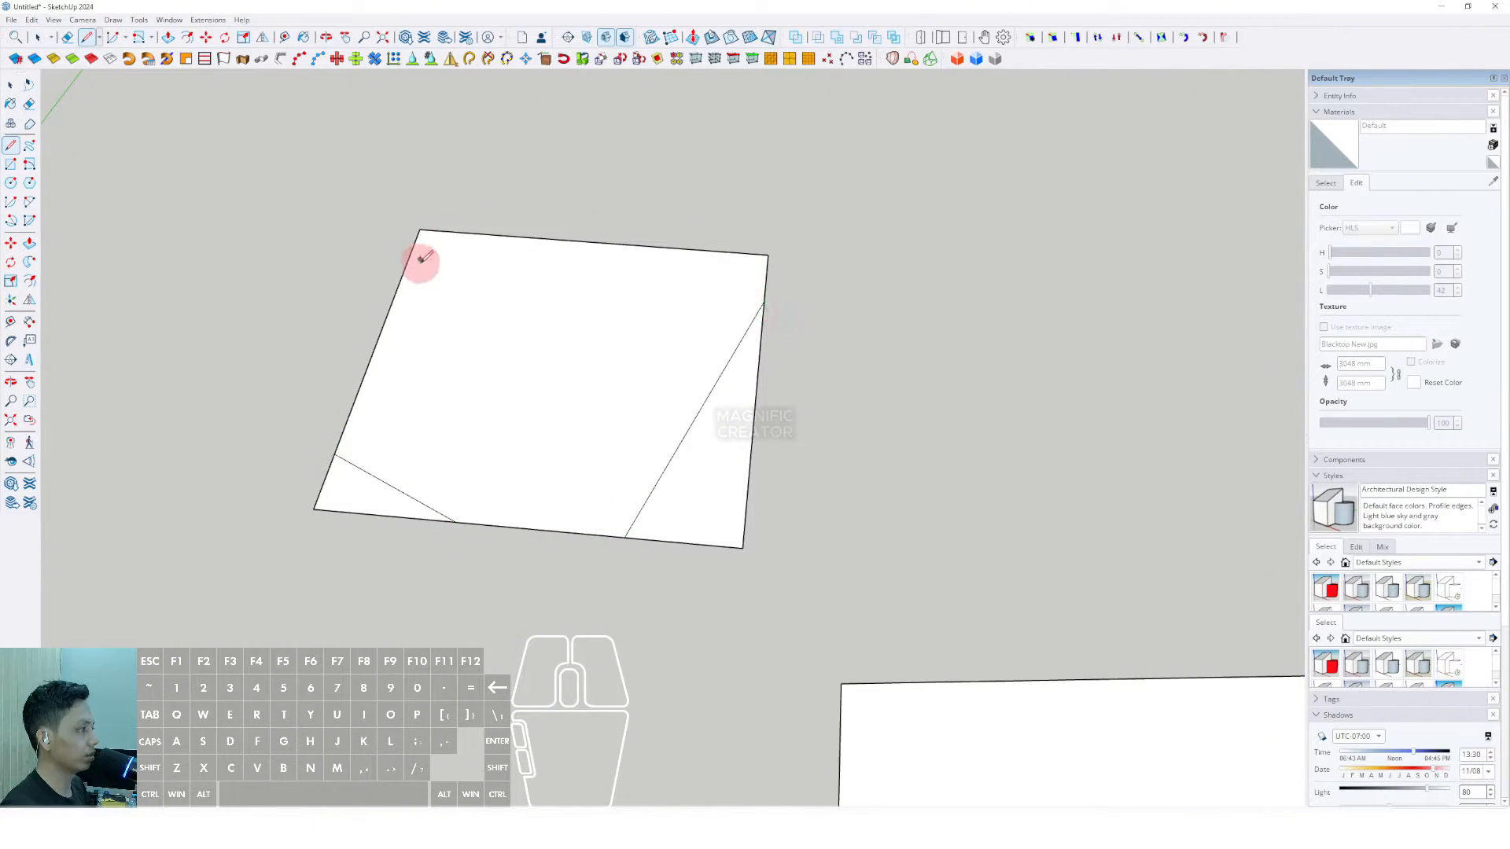
pyautogui.click(685, 247)
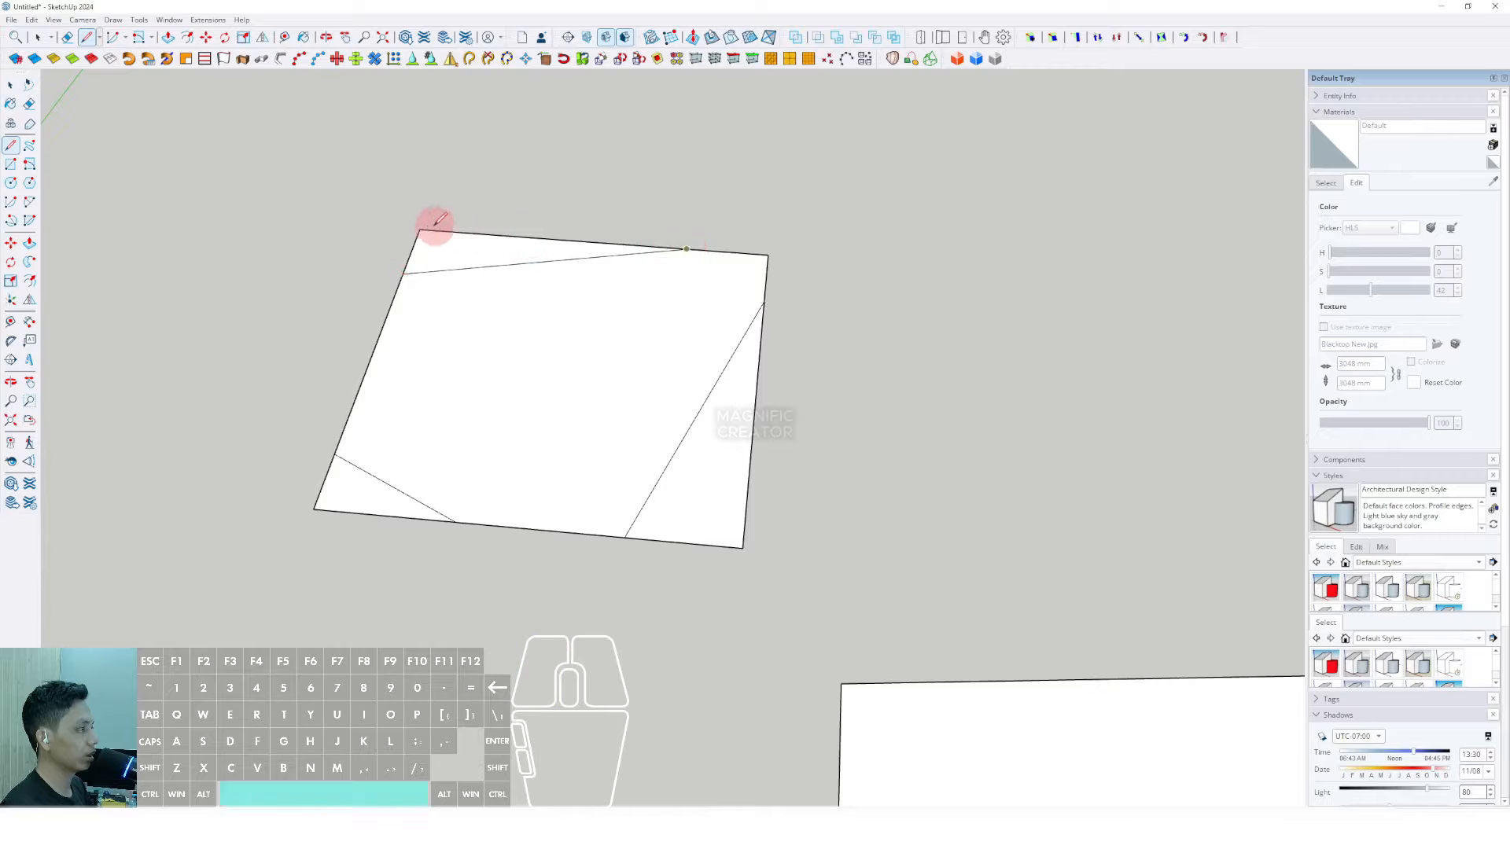
# Erase the outer edges of the three cut-off corners on the rear square to leave an irregular polygon
pyautogui.press('e')
pyautogui.moveTo(435, 228); pyautogui.dragTo(368, 246)
pyautogui.click(761, 475)
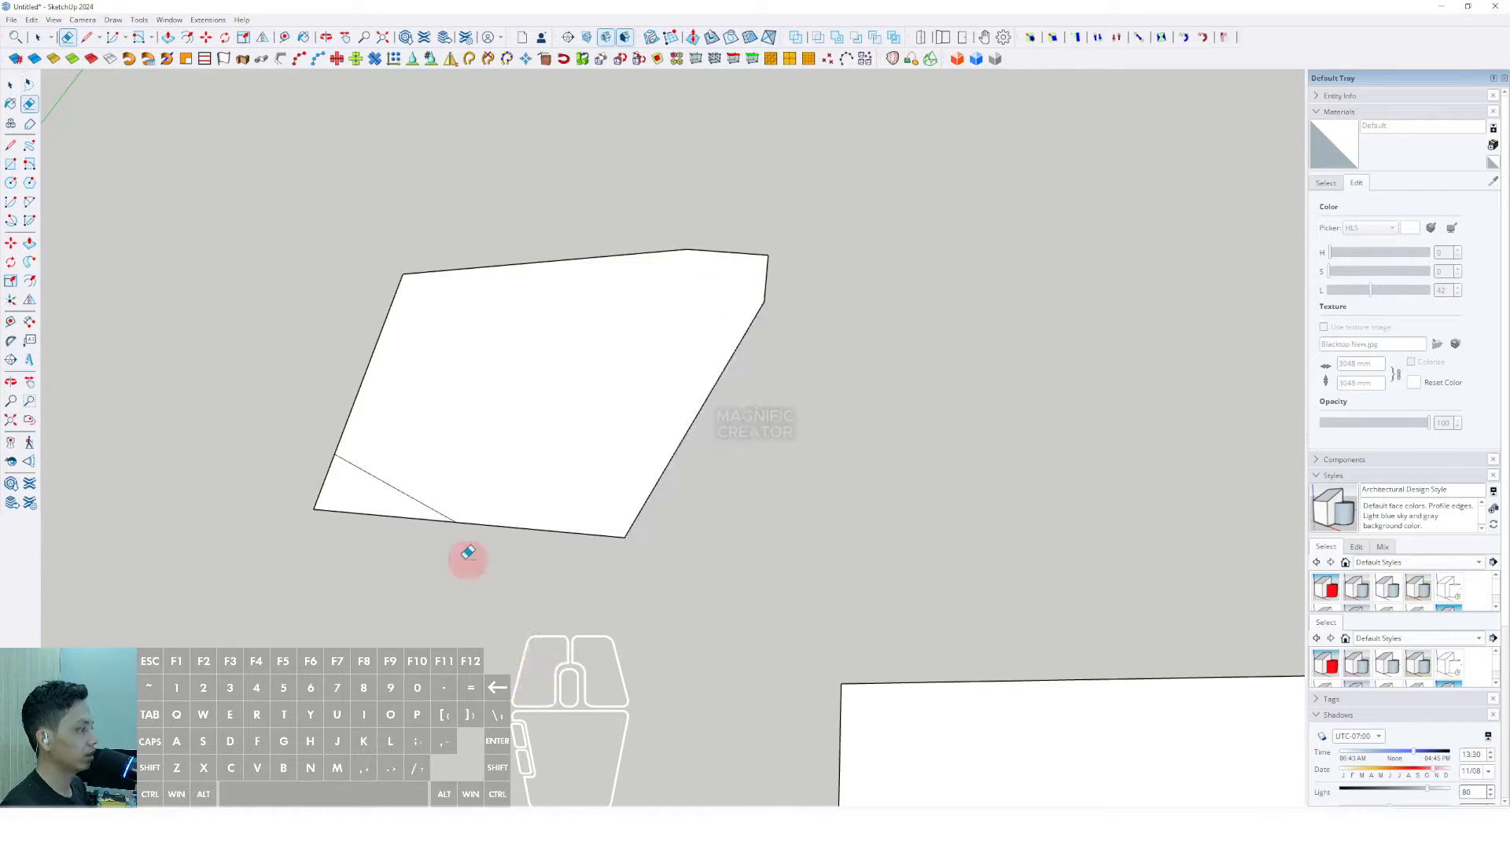
pyautogui.click(316, 488)
pyautogui.scroll(-4, 532, 354)
pyautogui.moveTo(686, 588); pyautogui.dragTo(535, 341, button='middle')
pyautogui.moveTo(691, 512)
pyautogui.mouseDown(button='middle')
pyautogui.moveTo(506, 462)
pyautogui.moveTo(385, 456)
pyautogui.mouseUp(button='middle')
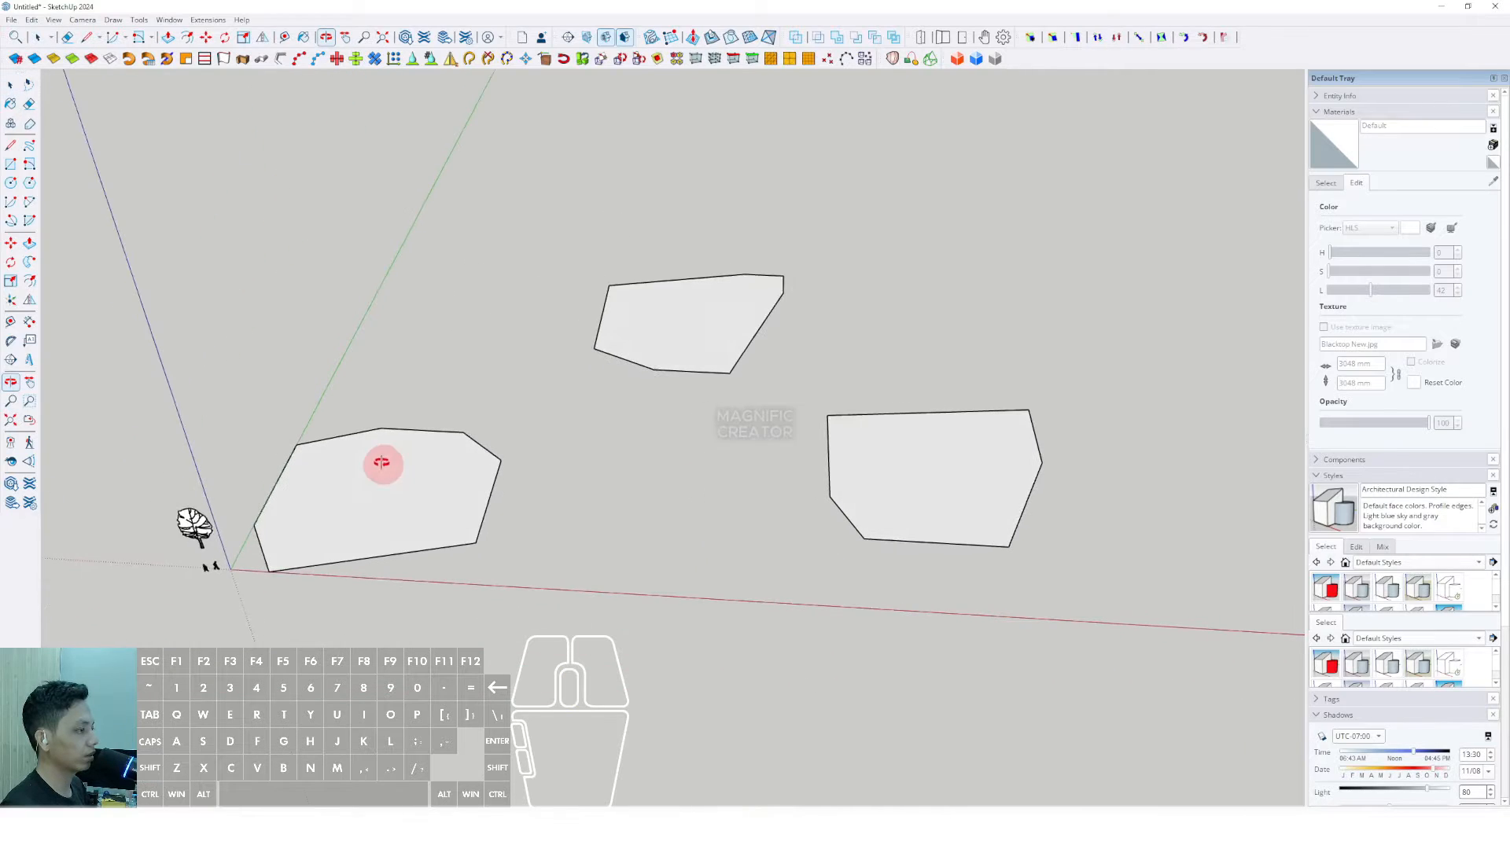
# Extrude the irregular polygon nearest the origin upward into a thin floor slab with Push/Pull
pyautogui.click(370, 492)
pyautogui.click(681, 314)
pyautogui.click(895, 485)
pyautogui.scroll(2, 388, 520)
pyautogui.moveTo(389, 521); pyautogui.dragTo(380, 453, button='middle')
pyautogui.click(380, 474)
pyautogui.scroll(2, 382, 475)
pyautogui.scroll(-1, 364, 465)
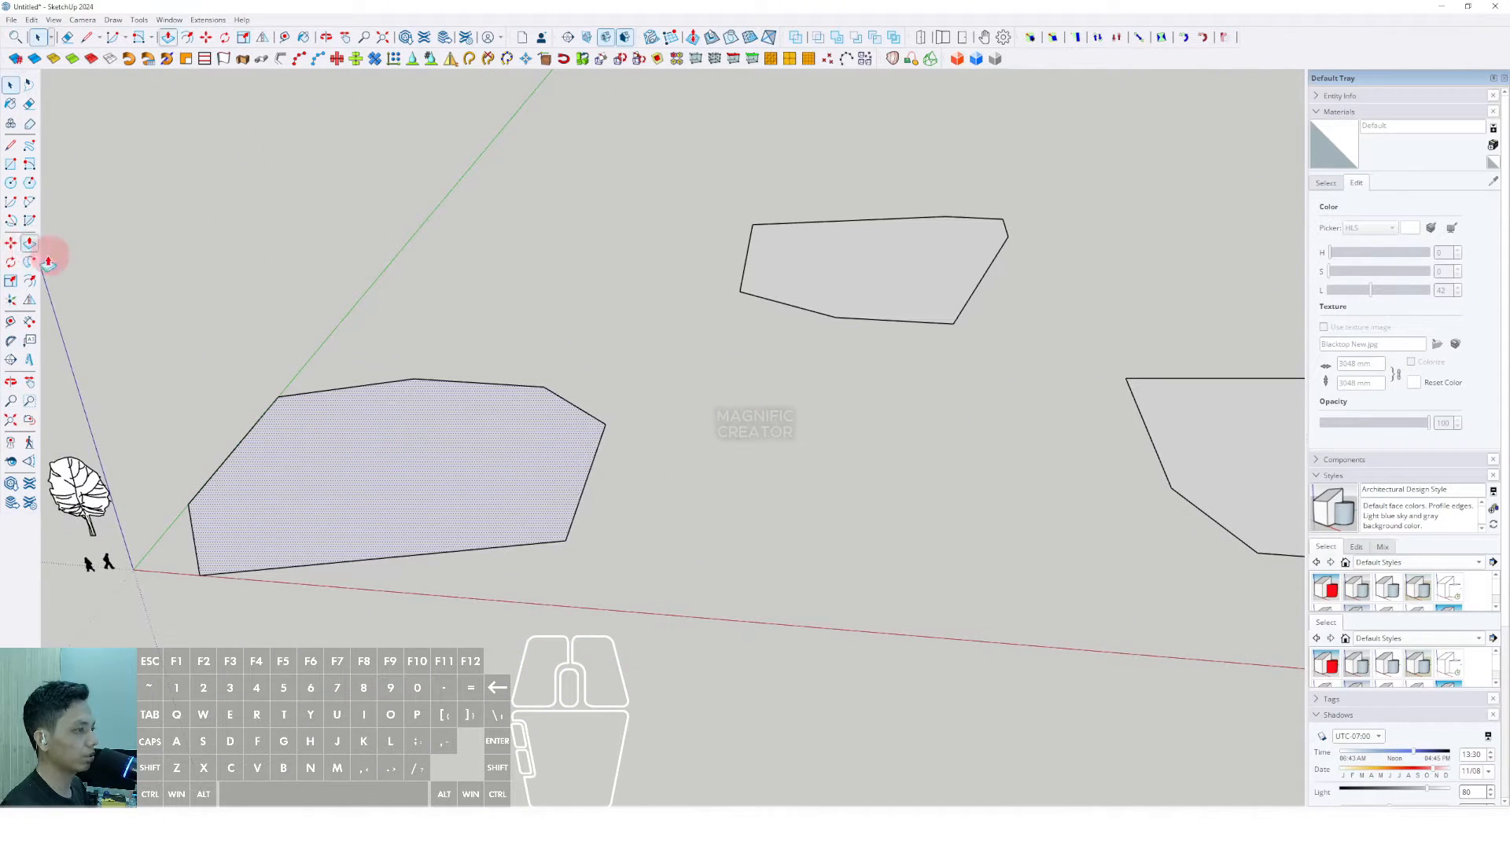
pyautogui.click(405, 442)
pyautogui.click(399, 376)
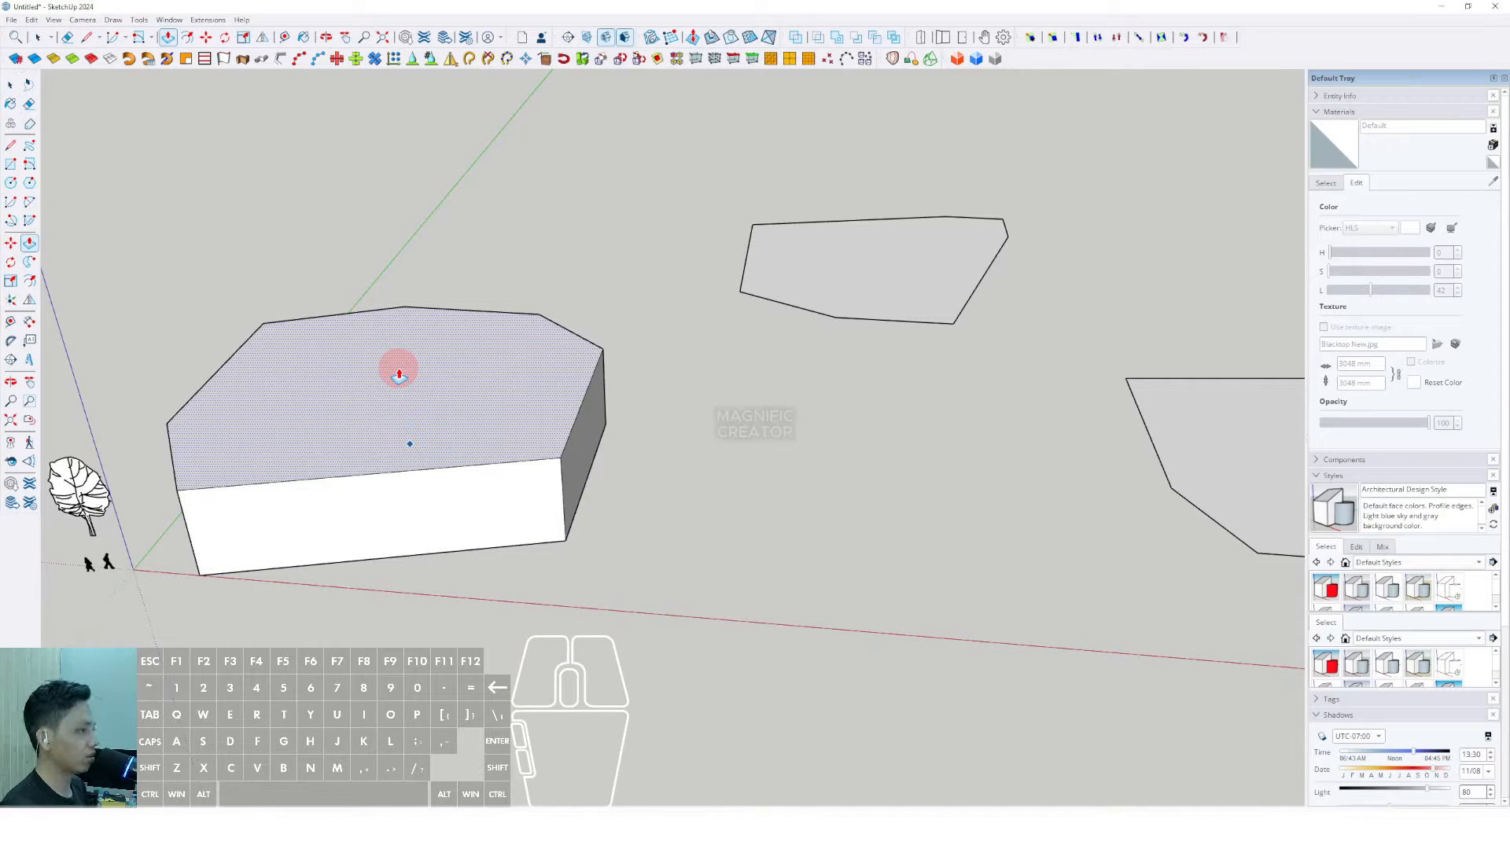
pyautogui.press('Return')
pyautogui.press('space')
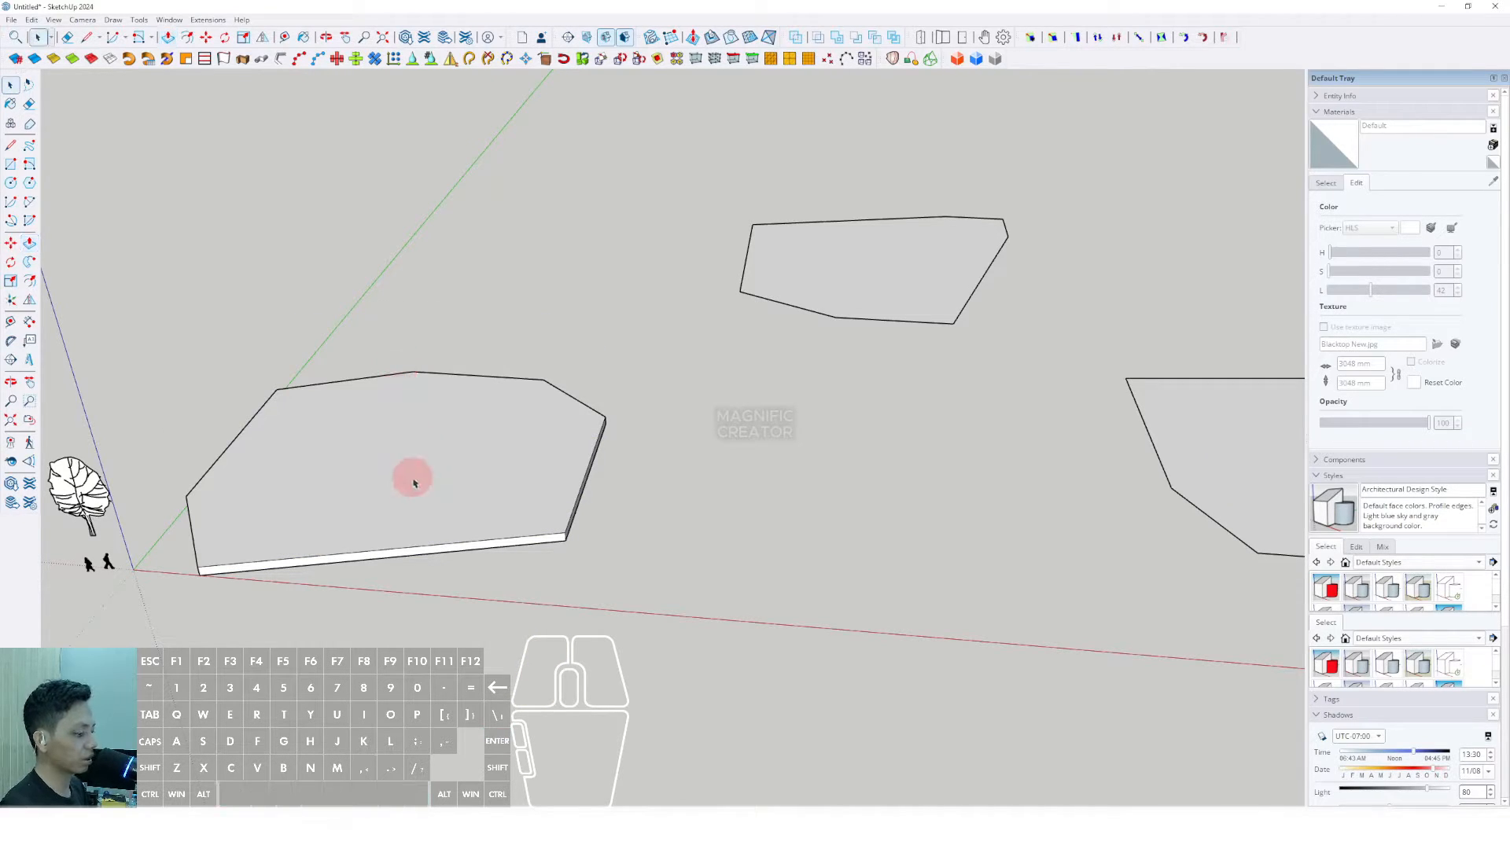
# Make the extruded slab nearest the origin a component
pyautogui.moveTo(389, 470); pyautogui.dragTo(363, 448, button='middle')
pyautogui.moveTo(363, 448)
pyautogui.keyDown('shift'); pyautogui.mouseDown(button='middle')
pyautogui.moveTo(367, 481)
pyautogui.moveTo(388, 438)
pyautogui.mouseUp(button='middle'); pyautogui.keyUp('shift')
pyautogui.rightClick(398, 452)
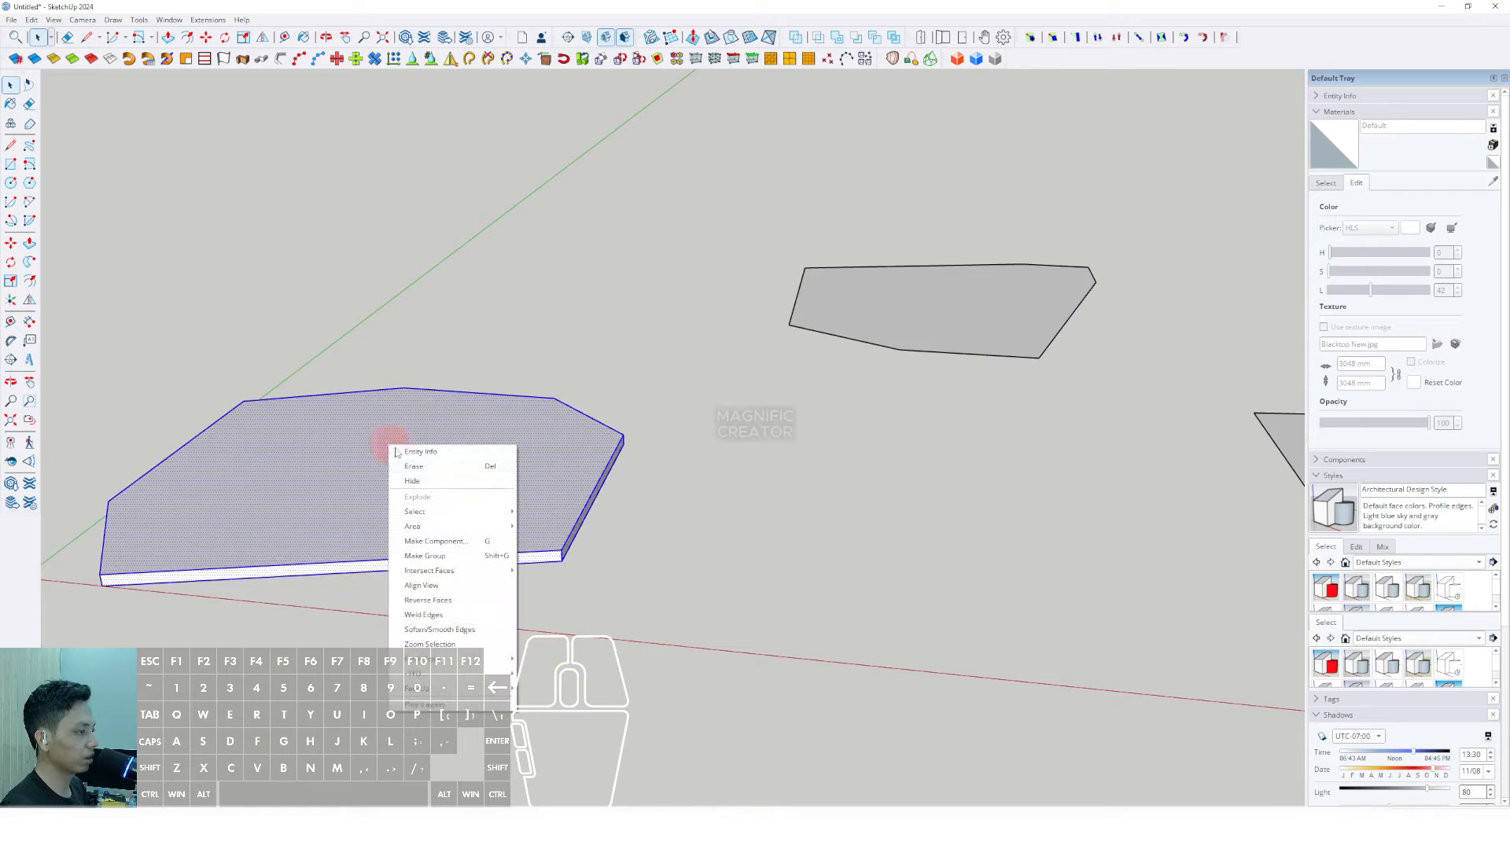
pyautogui.click(426, 542)
pyautogui.click(732, 499)
# Extrude the rear polygon upward to the same thickness as the slab nearest the origin
pyautogui.moveTo(731, 499); pyautogui.dragTo(775, 360, button='middle')
pyautogui.press('p')
pyautogui.click(783, 363)
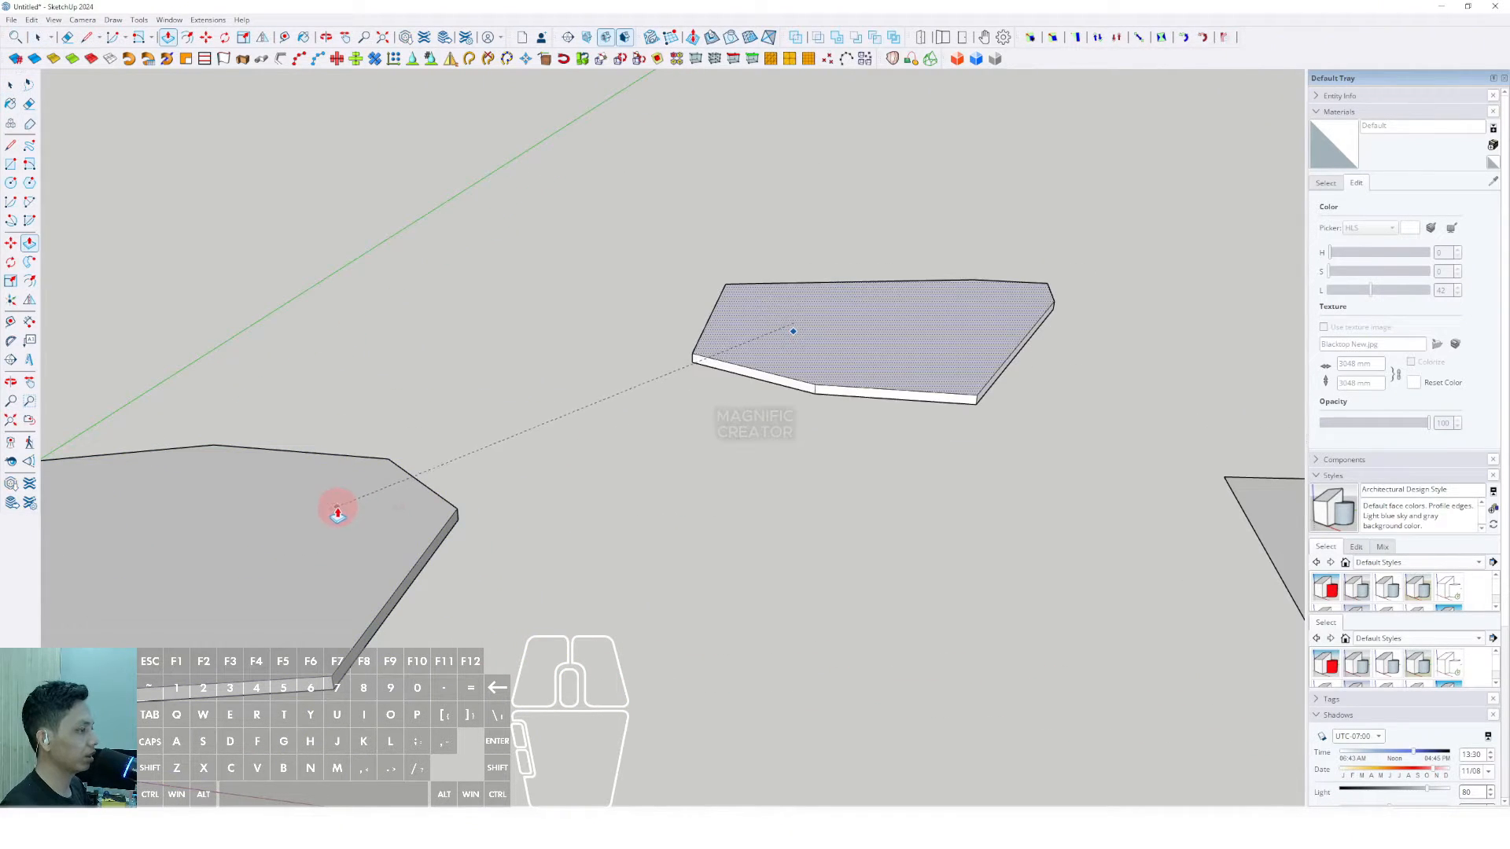
pyautogui.scroll(2, 370, 519)
pyautogui.moveTo(413, 531); pyautogui.dragTo(511, 393, button='middle')
pyautogui.press('space')
# Turn the whole rear slab, with all its faces and edges, into a component
pyautogui.keyDown('shift'); pyautogui.moveTo(838, 316); pyautogui.dragTo(772, 394, button='middle'); pyautogui.keyUp('shift')
pyautogui.scroll(2, 767, 360)
pyautogui.tripleClick(777, 392)
pyautogui.scroll(4, 859, 381)
pyautogui.rightClick(785, 404)
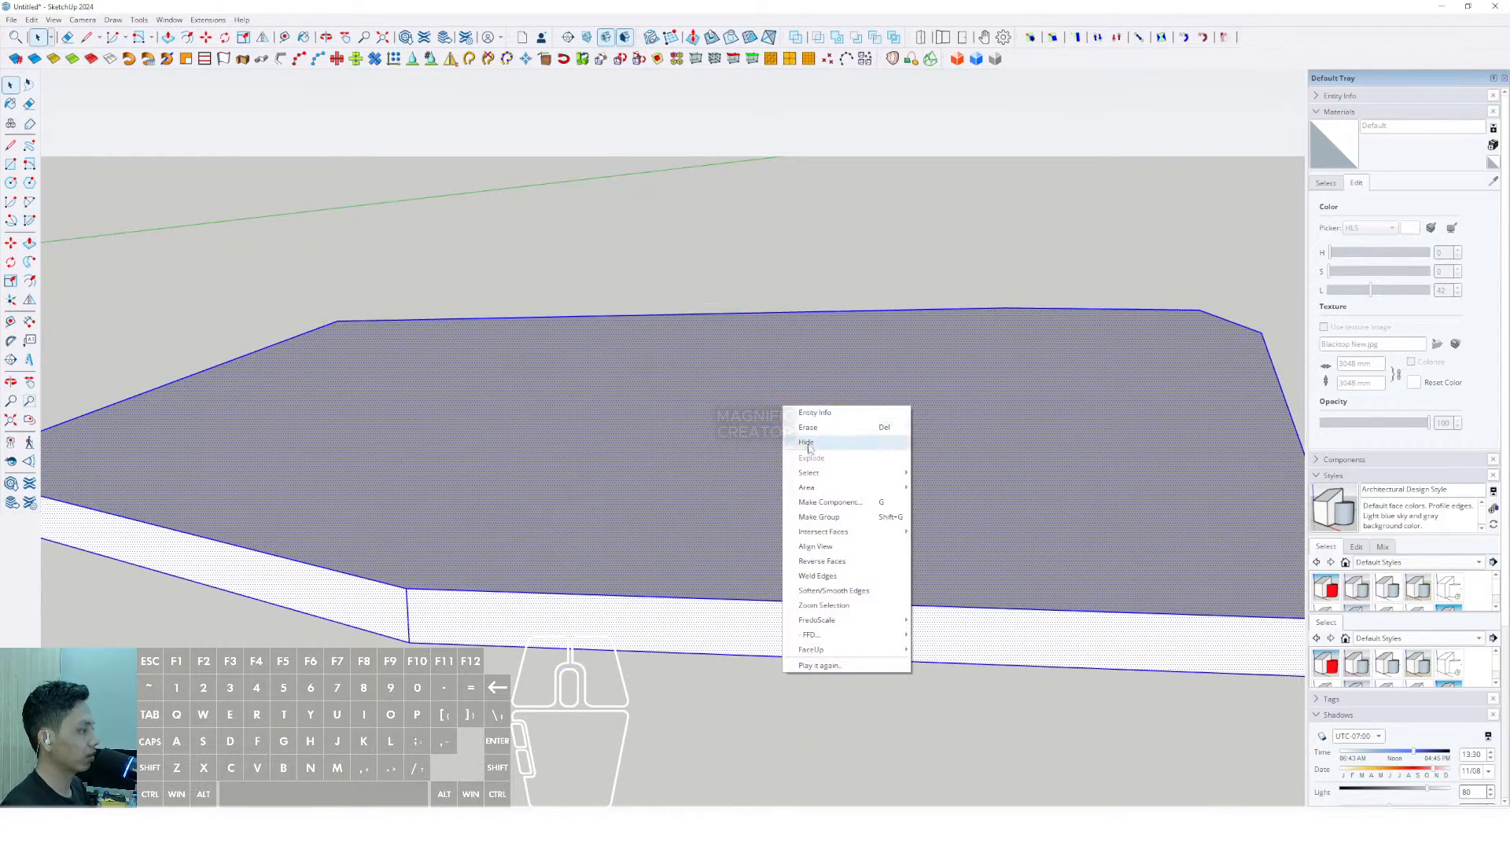
pyautogui.click(809, 502)
pyautogui.click(719, 502)
# Extrude the third polygon, farthest along the red axis, to match the thickness of the rear slab
pyautogui.scroll(-6, 607, 486)
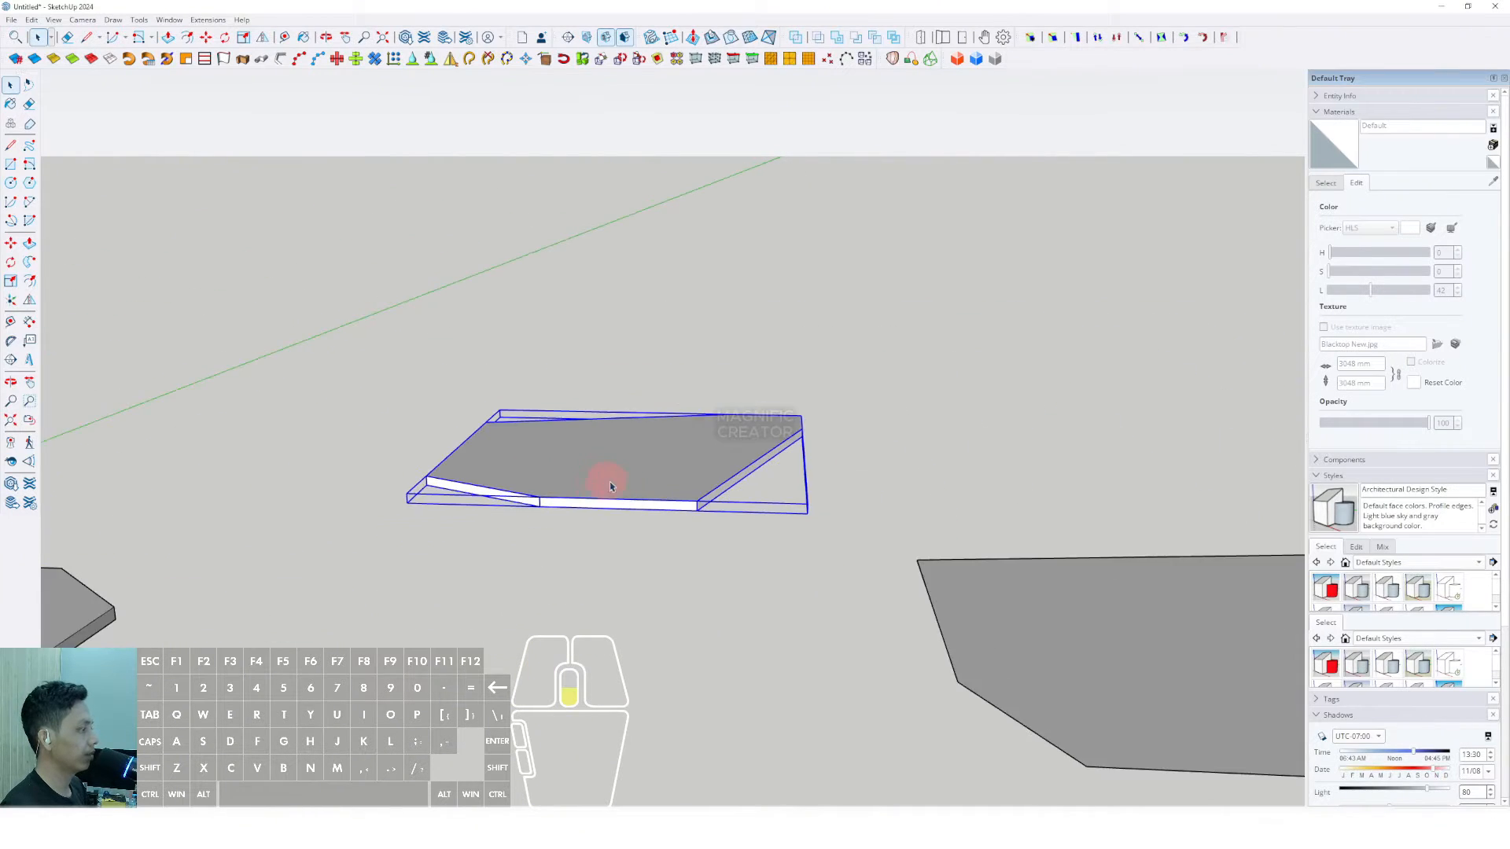
pyautogui.keyDown('shift'); pyautogui.moveTo(1015, 635); pyautogui.dragTo(743, 473, button='middle'); pyautogui.keyUp('shift')
pyautogui.keyDown('shift'); pyautogui.moveTo(743, 473); pyautogui.dragTo(910, 503, button='middle'); pyautogui.keyUp('shift')
pyautogui.click(797, 488)
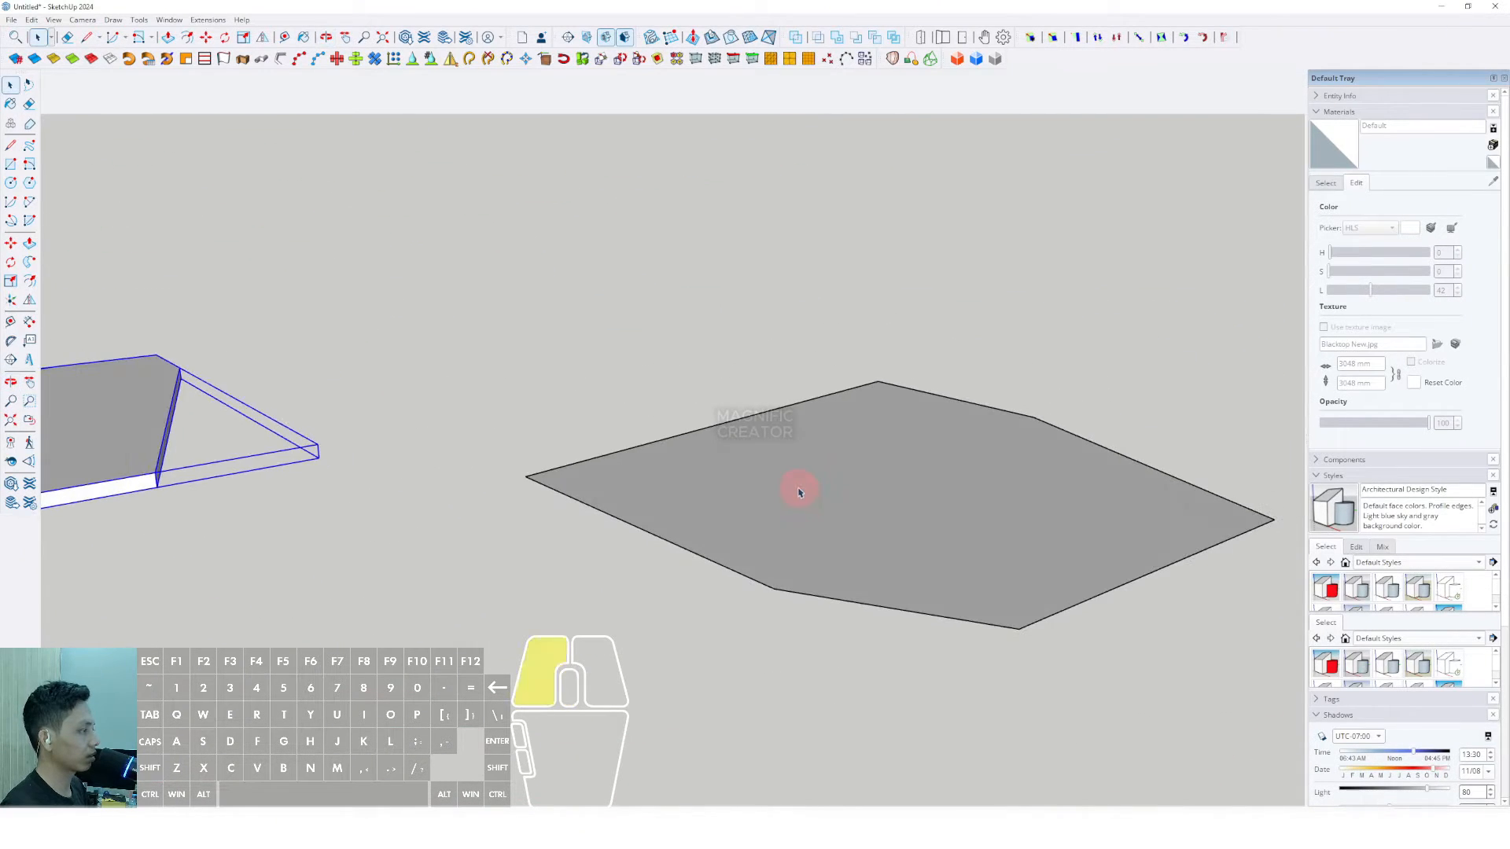
pyautogui.scroll(-2, 696, 472)
pyautogui.keyDown('shift'); pyautogui.moveTo(713, 479); pyautogui.dragTo(838, 475, button='middle'); pyautogui.keyUp('shift')
pyautogui.press('v')
pyautogui.moveTo(848, 463); pyautogui.dragTo(343, 409)
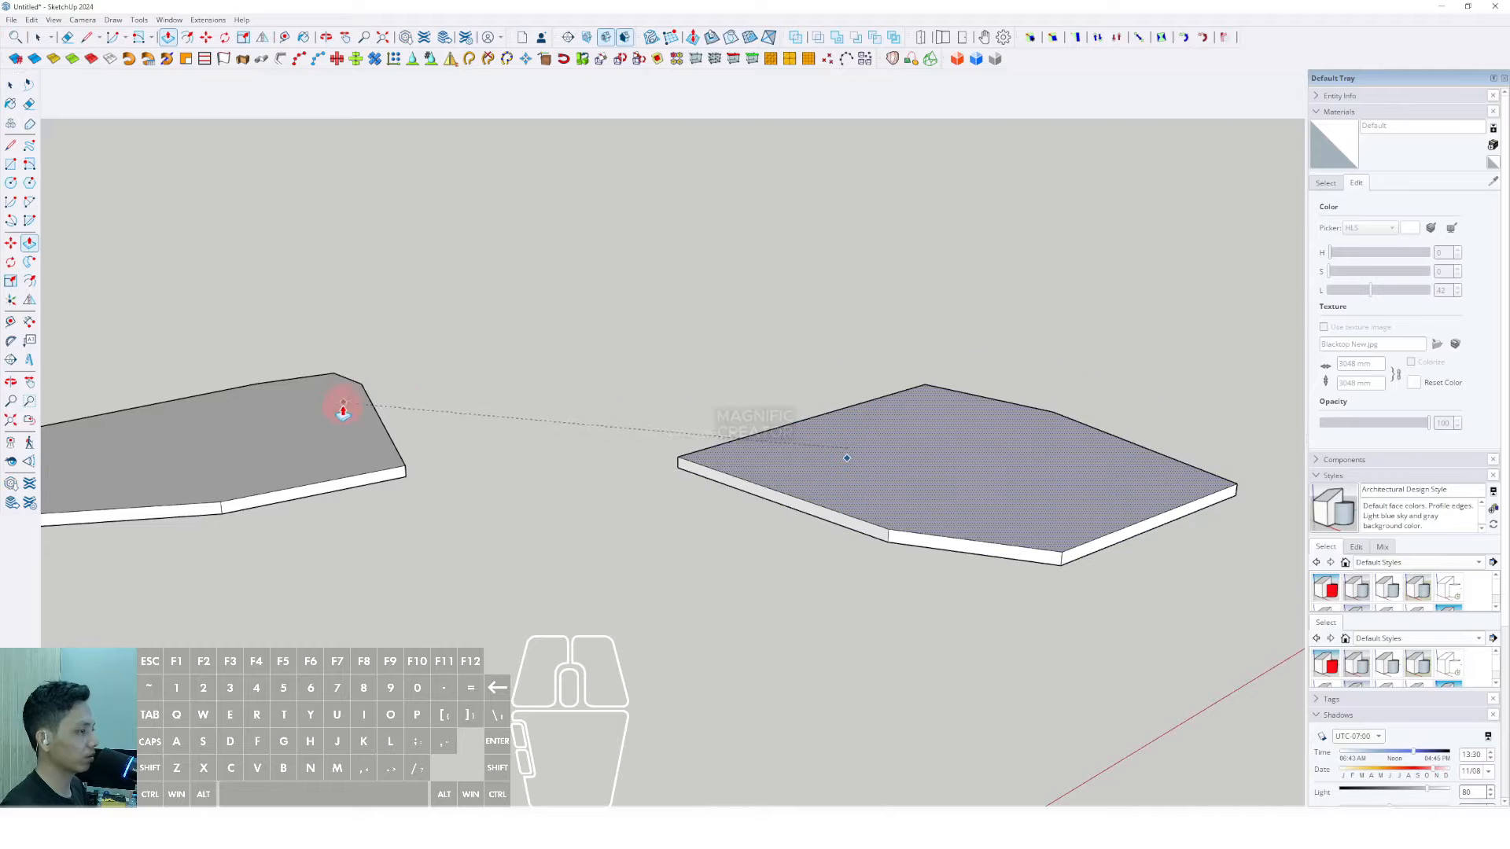
pyautogui.click(324, 433)
pyautogui.press('space')
# Create a component from all the geometry of the third slab, keeping the default component settings
pyautogui.scroll(2, 893, 478)
pyautogui.moveTo(900, 479); pyautogui.dragTo(724, 438, button='middle')
pyautogui.scroll(3, 741, 432)
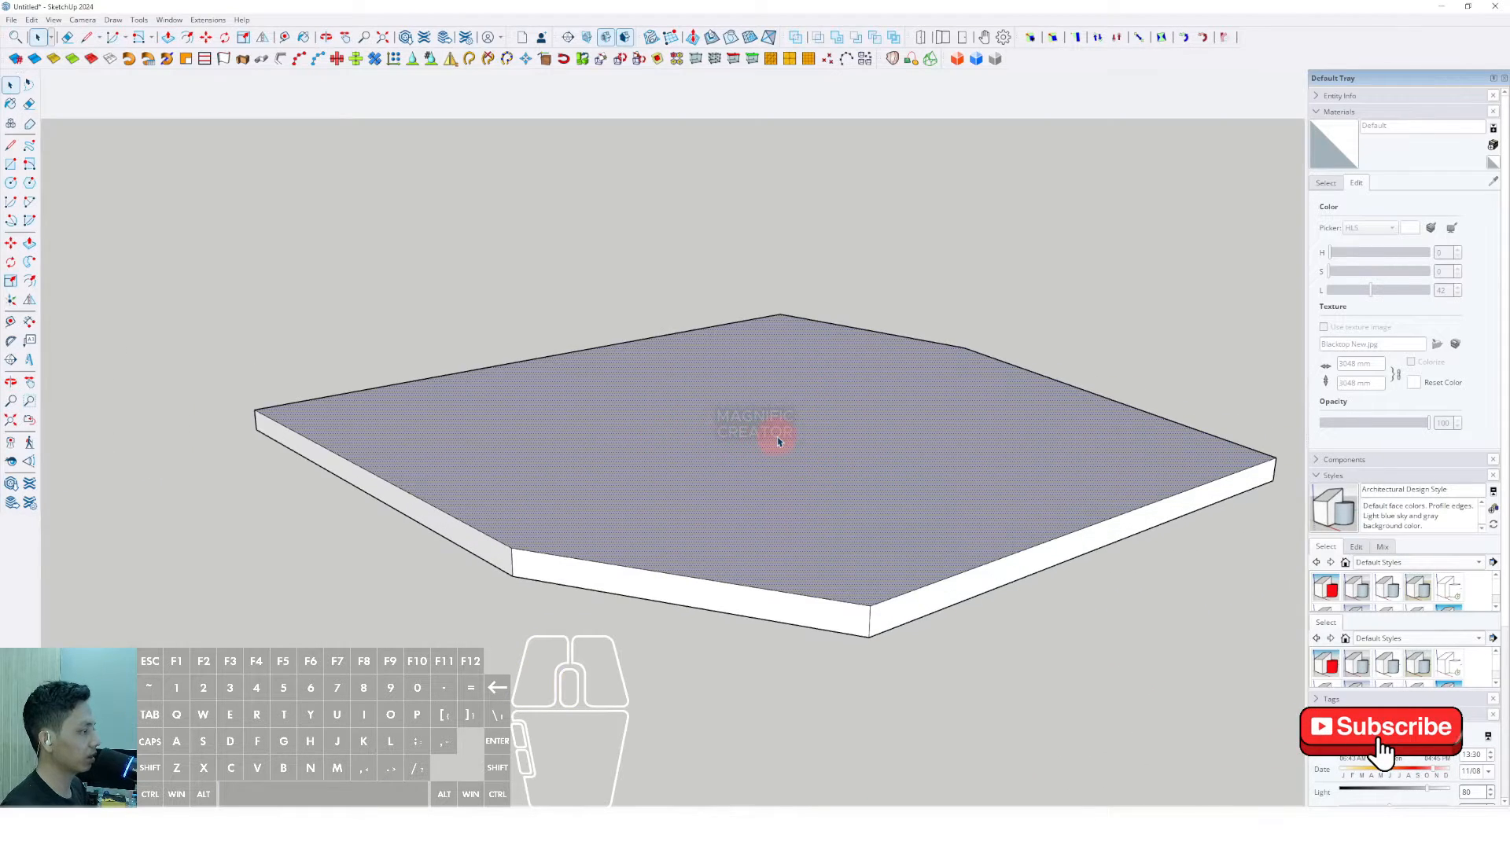
pyautogui.tripleClick(778, 440)
pyautogui.rightClick(777, 438)
pyautogui.click(809, 539)
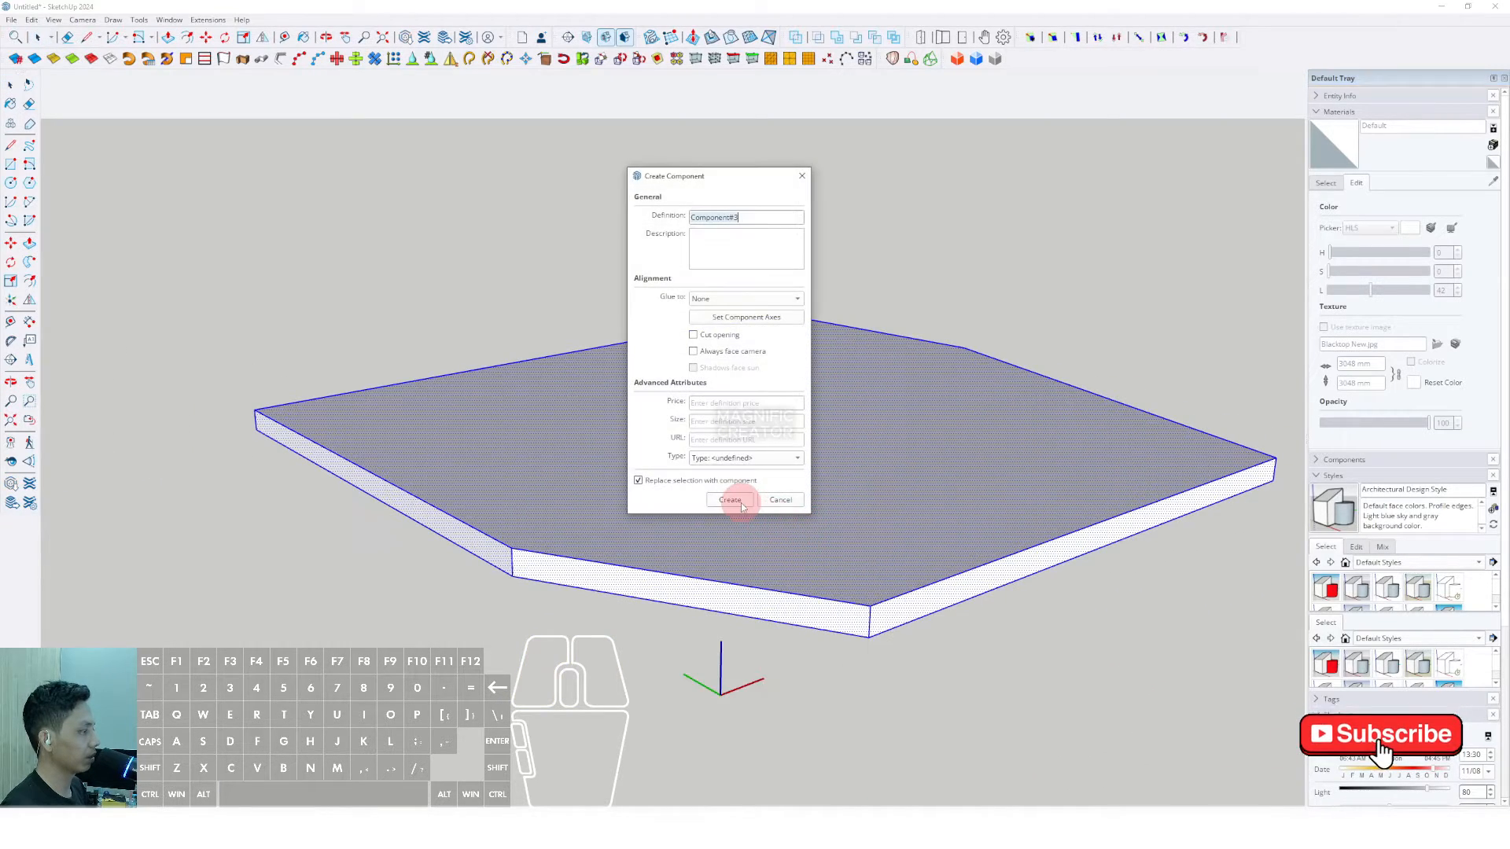
pyautogui.click(741, 499)
# Select all three slab components and combine them into one group
pyautogui.scroll(-6, 788, 451)
pyautogui.scroll(1, 451, 504)
pyautogui.moveTo(829, 458); pyautogui.dragTo(428, 482, button='middle')
pyautogui.scroll(2, 551, 397)
pyautogui.click(428, 482)
pyautogui.scroll(-2, 433, 476)
pyautogui.keyDown('shift'); pyautogui.click(885, 413); pyautogui.keyUp('shift')
pyautogui.keyDown('shift'); pyautogui.click(1130, 509); pyautogui.keyUp('shift')
pyautogui.scroll(-1, 959, 505)
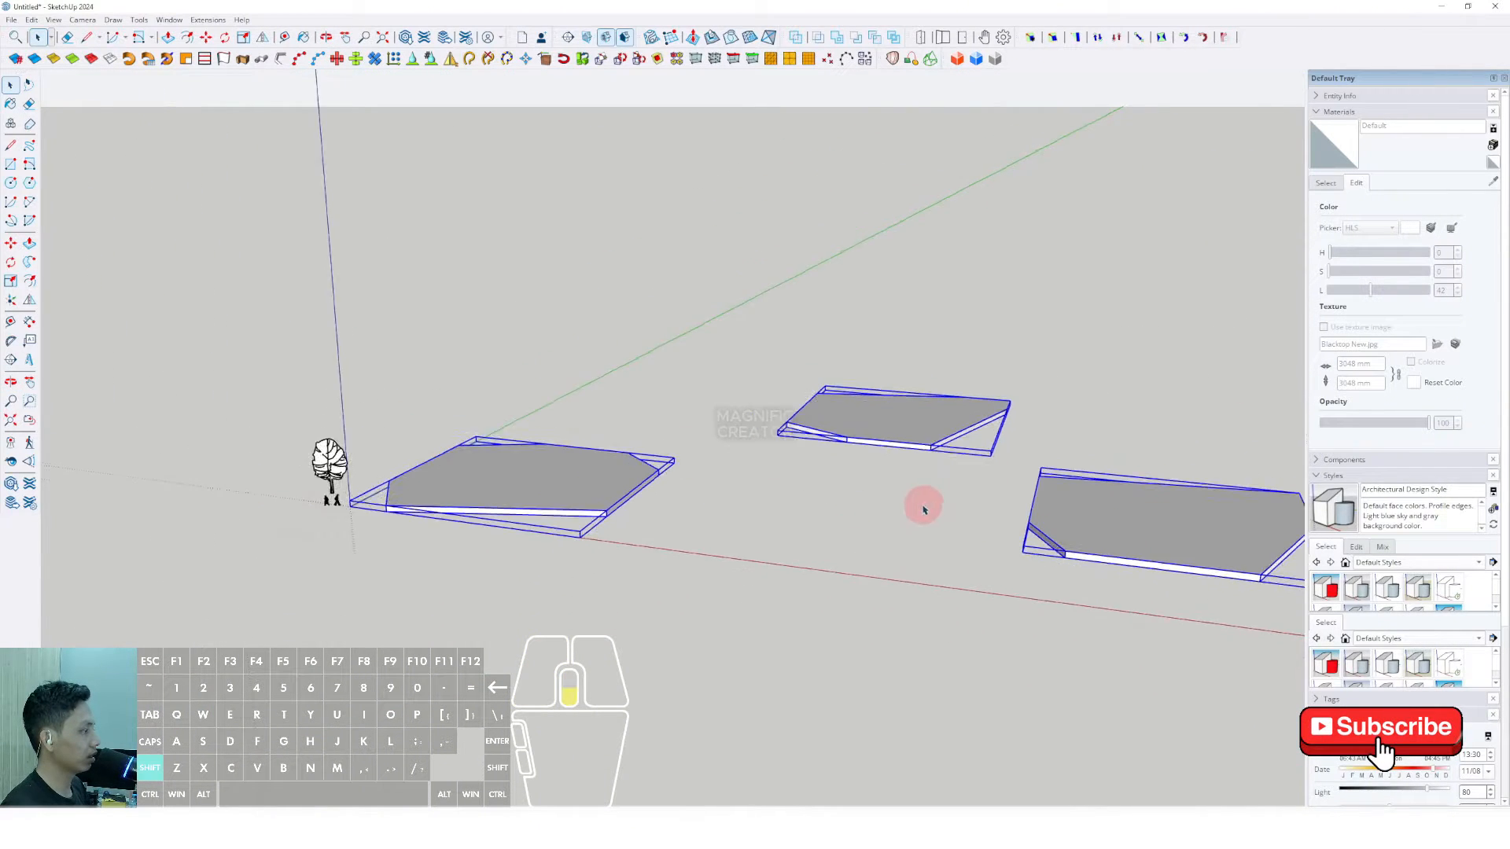
pyautogui.moveTo(923, 506); pyautogui.dragTo(738, 567, button='middle')
pyautogui.scroll(-2, 614, 381)
pyautogui.moveTo(522, 384); pyautogui.dragTo(708, 401, button='middle')
pyautogui.moveTo(1007, 679); pyautogui.dragTo(911, 602)
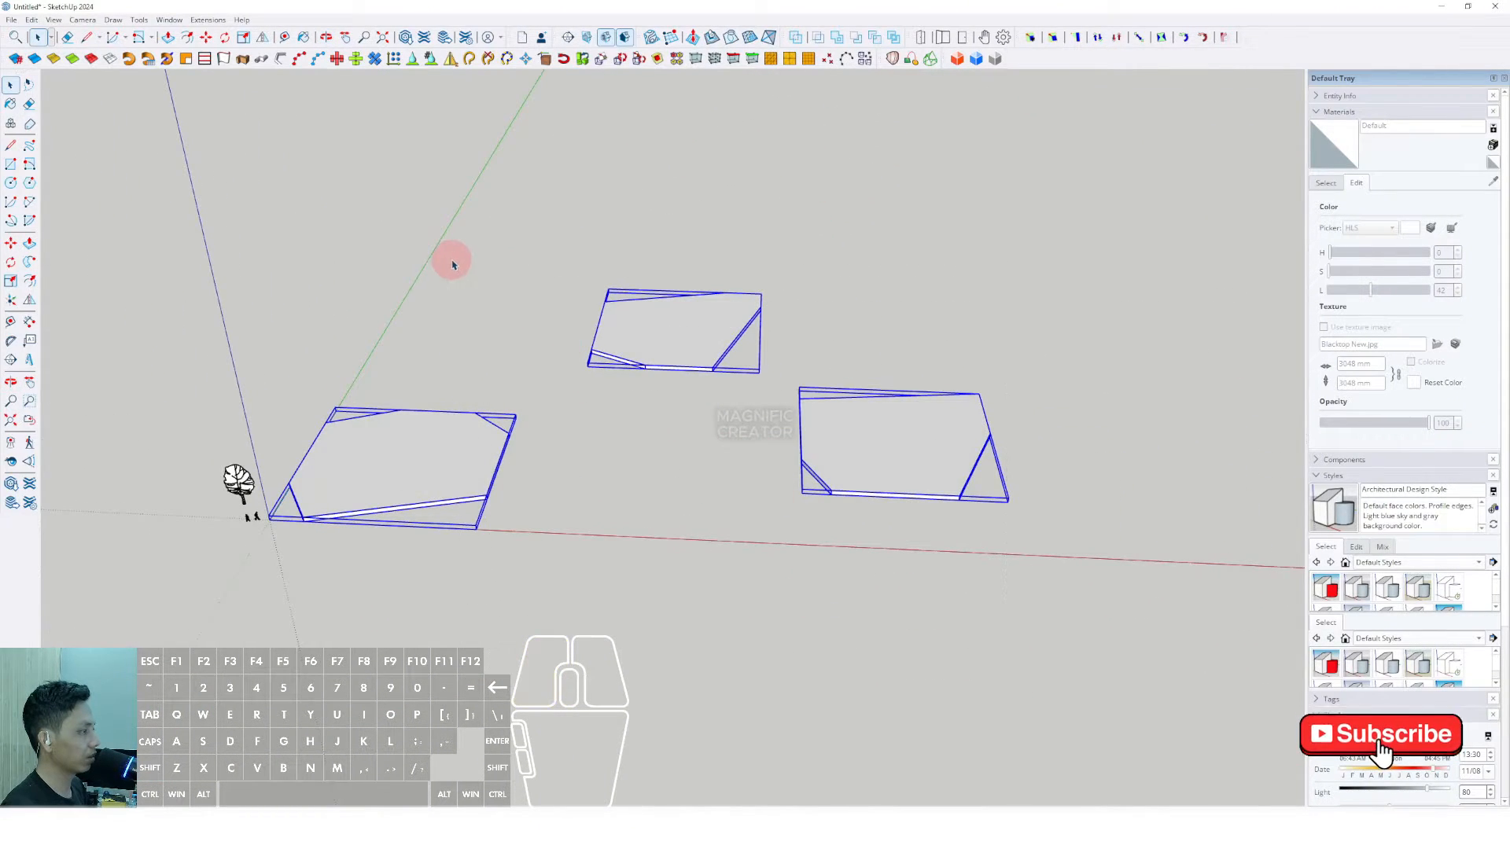
pyautogui.moveTo(448, 259)
pyautogui.mouseDown(button='middle')
pyautogui.moveTo(475, 506)
pyautogui.moveTo(461, 539)
pyautogui.moveTo(484, 443)
pyautogui.moveTo(505, 478)
pyautogui.moveTo(482, 506)
pyautogui.moveTo(673, 507)
pyautogui.moveTo(590, 482)
pyautogui.mouseUp(button='middle')
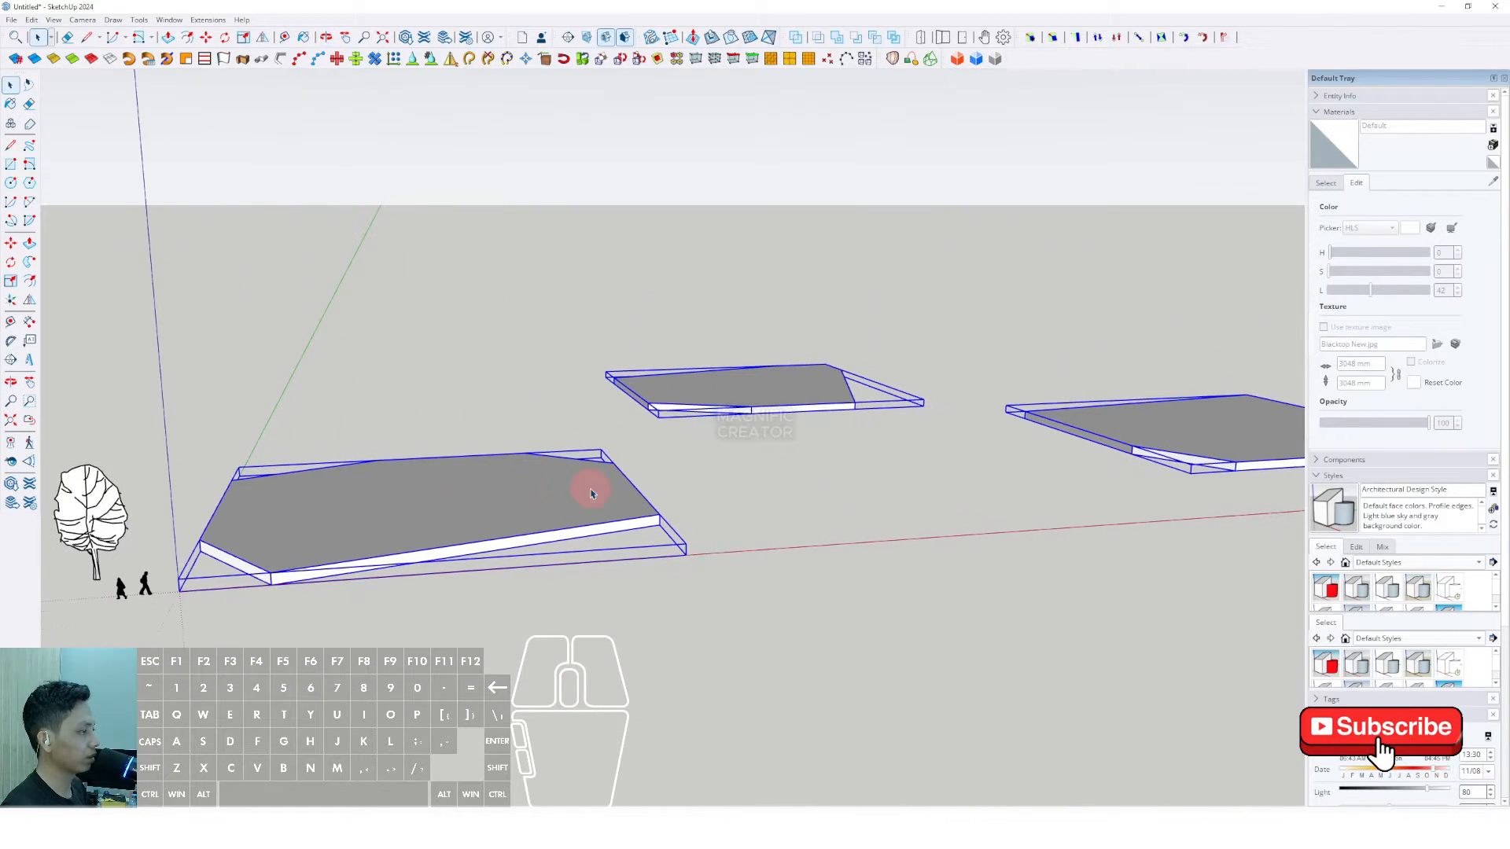
pyautogui.rightClick(566, 489)
pyautogui.click(604, 614)
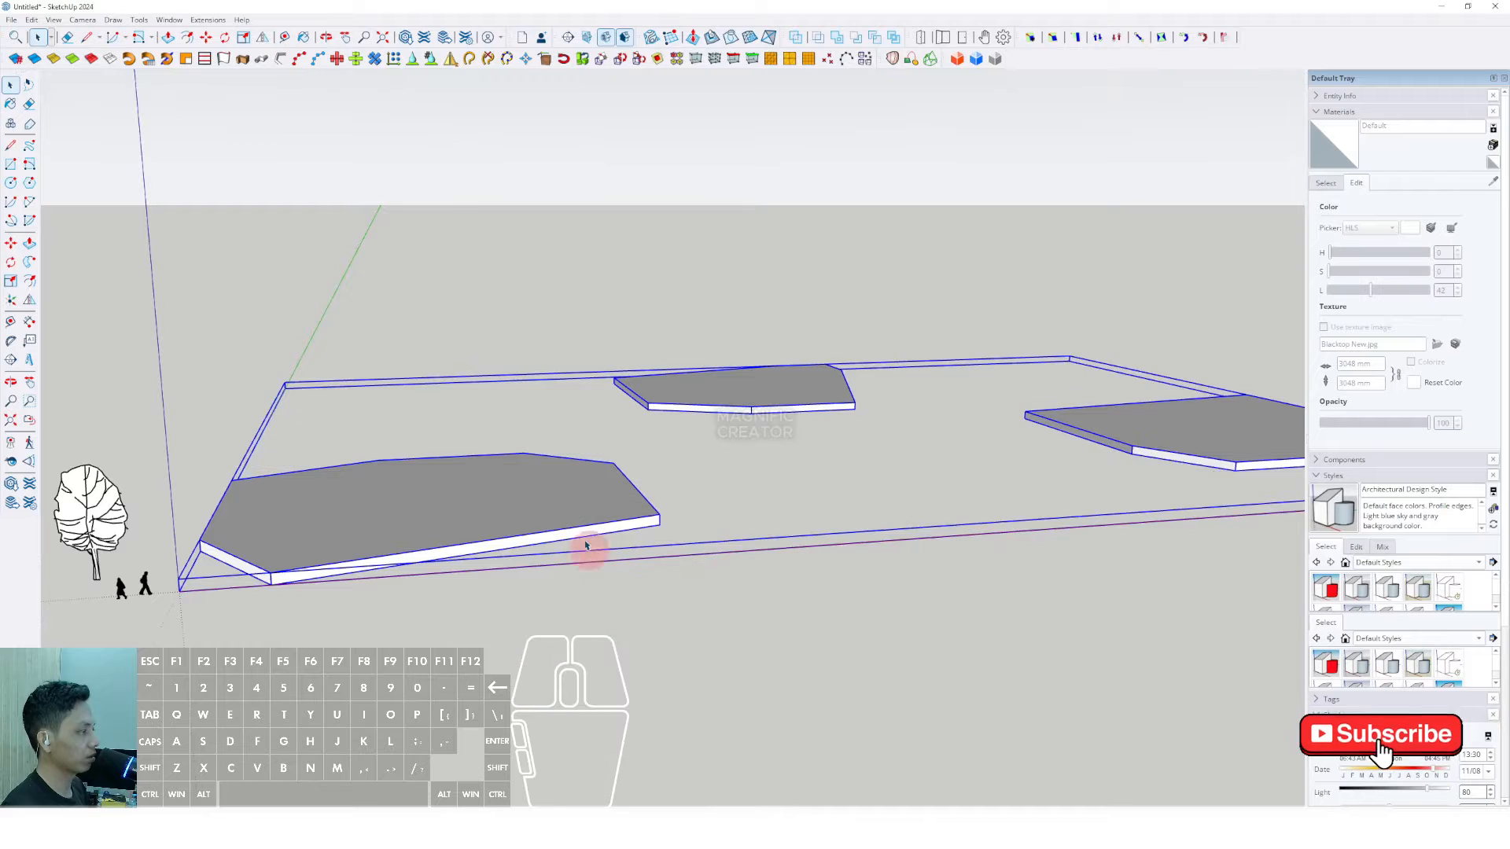
# Copy the slab group straight up along the blue axis to form the next floor level
pyautogui.moveTo(590, 549); pyautogui.dragTo(440, 480, button='middle')
pyautogui.click(11, 245)
pyautogui.scroll(3, 306, 546)
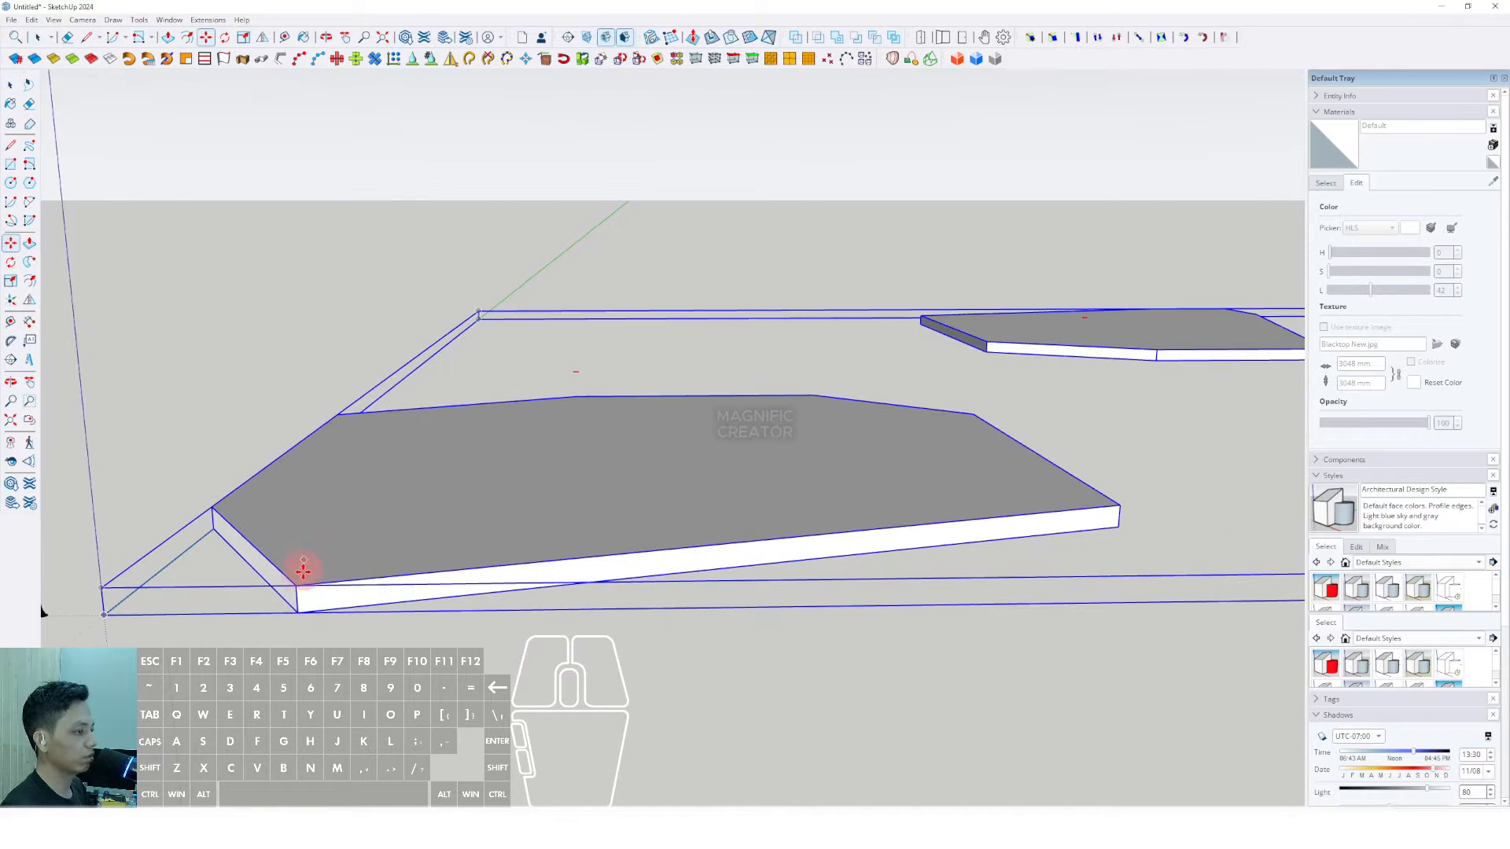
pyautogui.moveTo(294, 622); pyautogui.dragTo(287, 529)
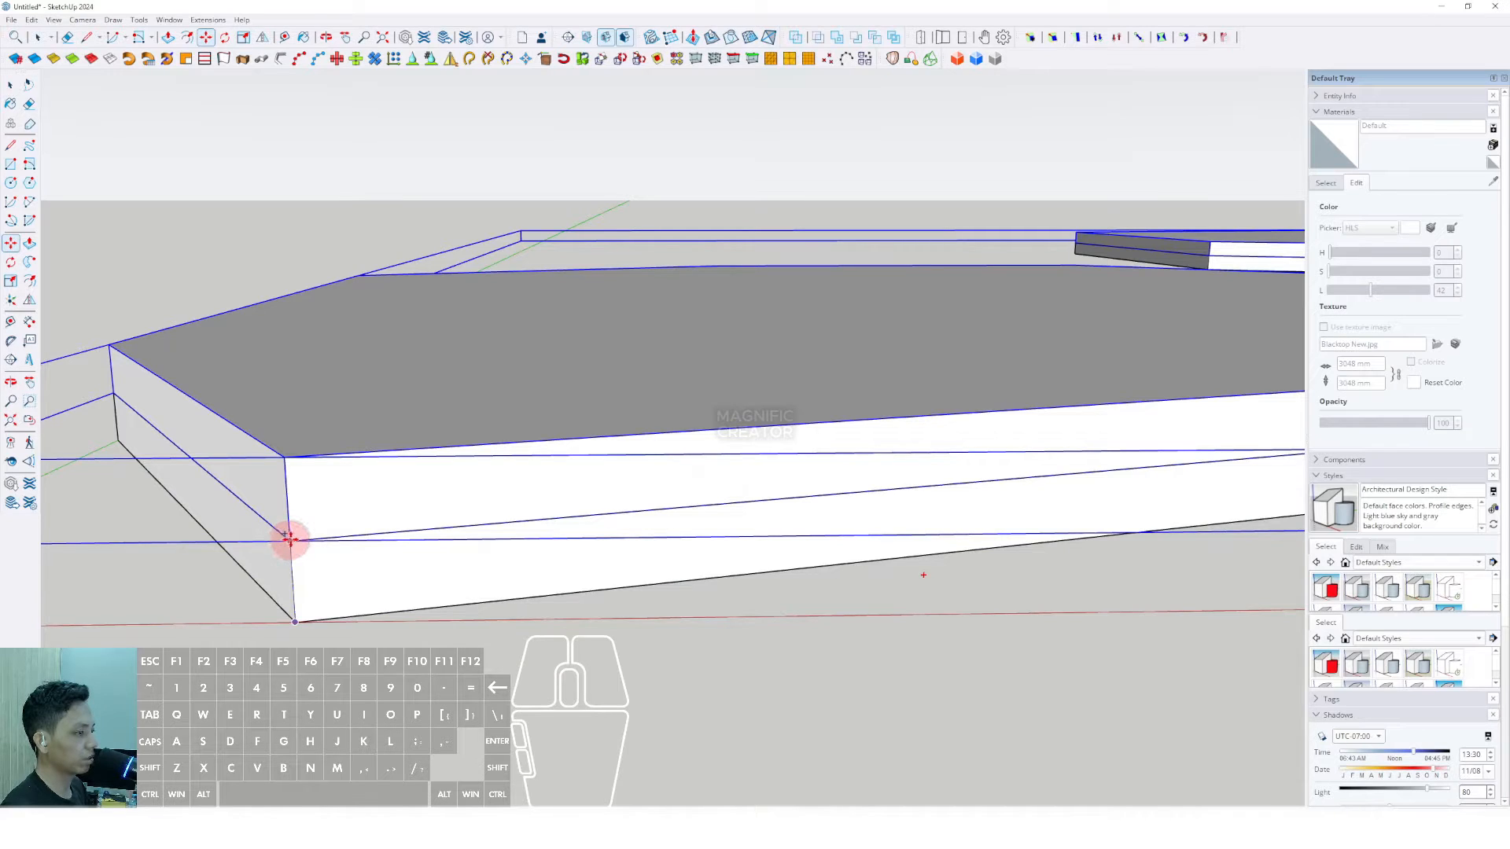
pyautogui.moveTo(288, 539); pyautogui.dragTo(386, 455, button='middle')
pyautogui.moveTo(370, 477); pyautogui.dragTo(359, 122)
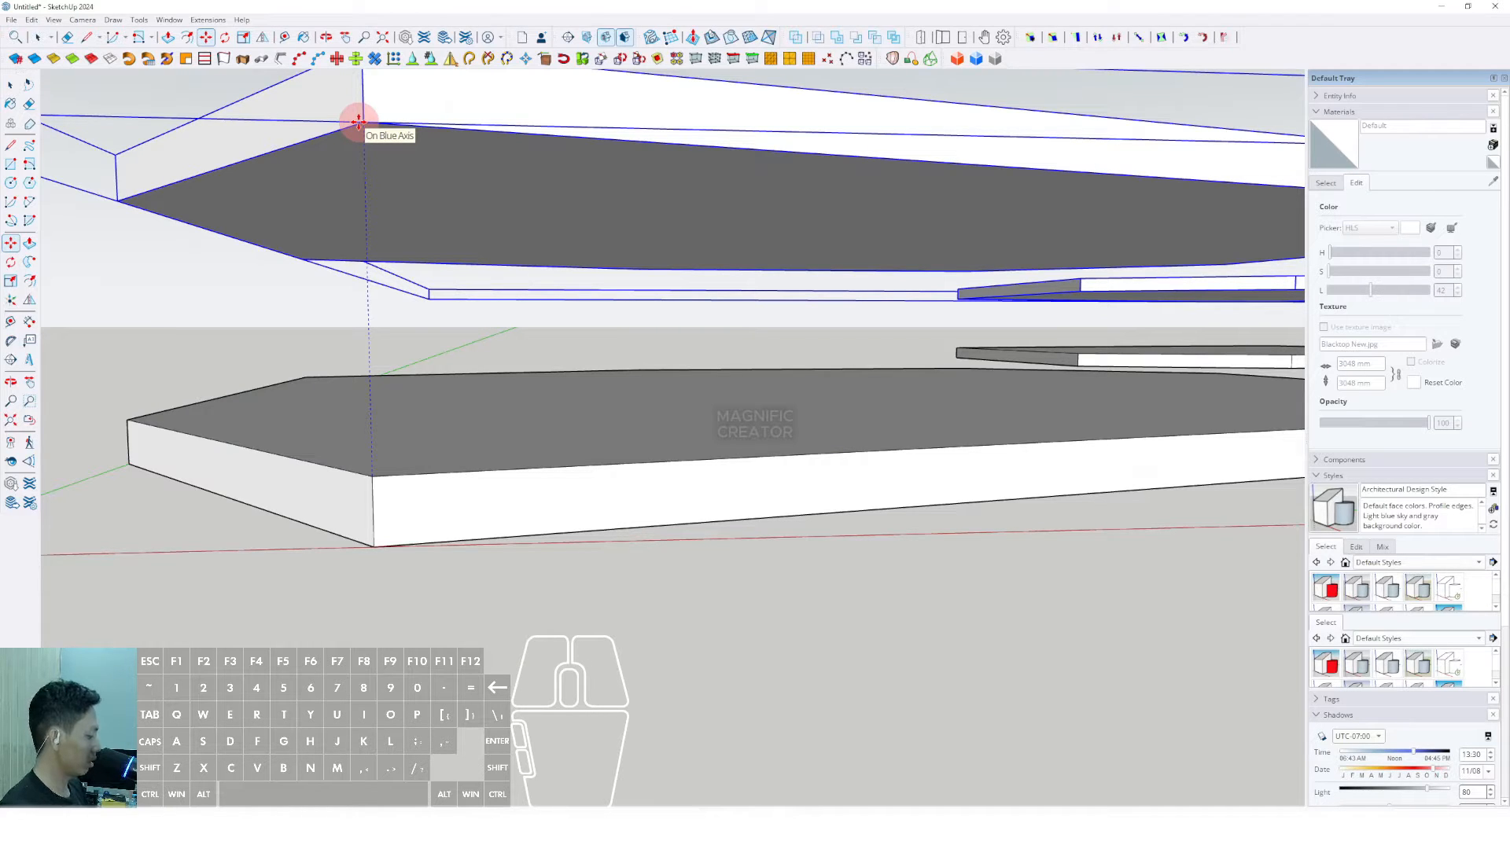
pyautogui.moveTo(359, 122); pyautogui.dragTo(359, 122)
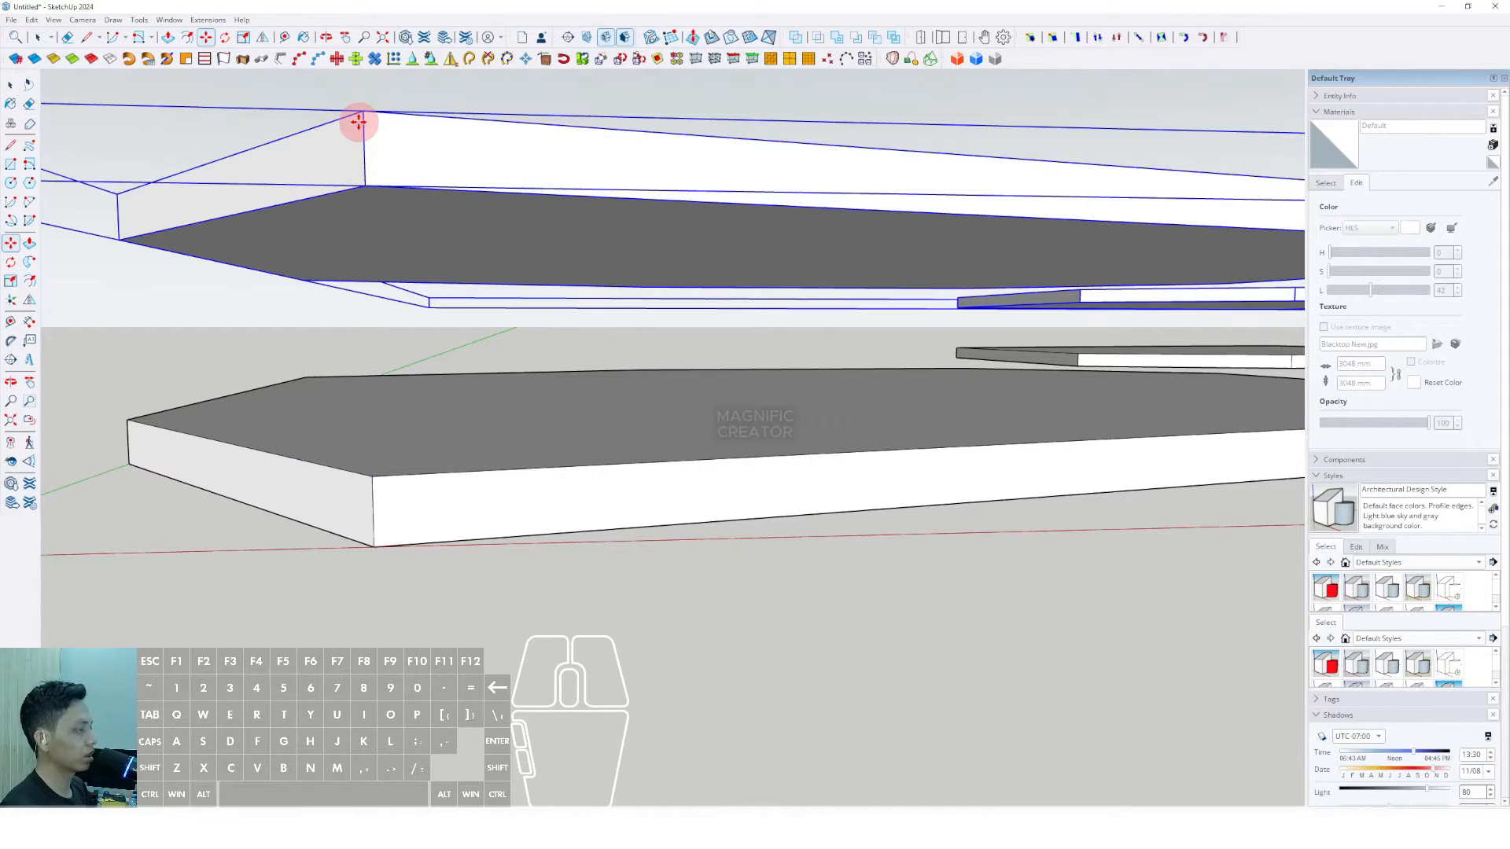
pyautogui.moveTo(412, 458); pyautogui.dragTo(480, 462, button='middle')
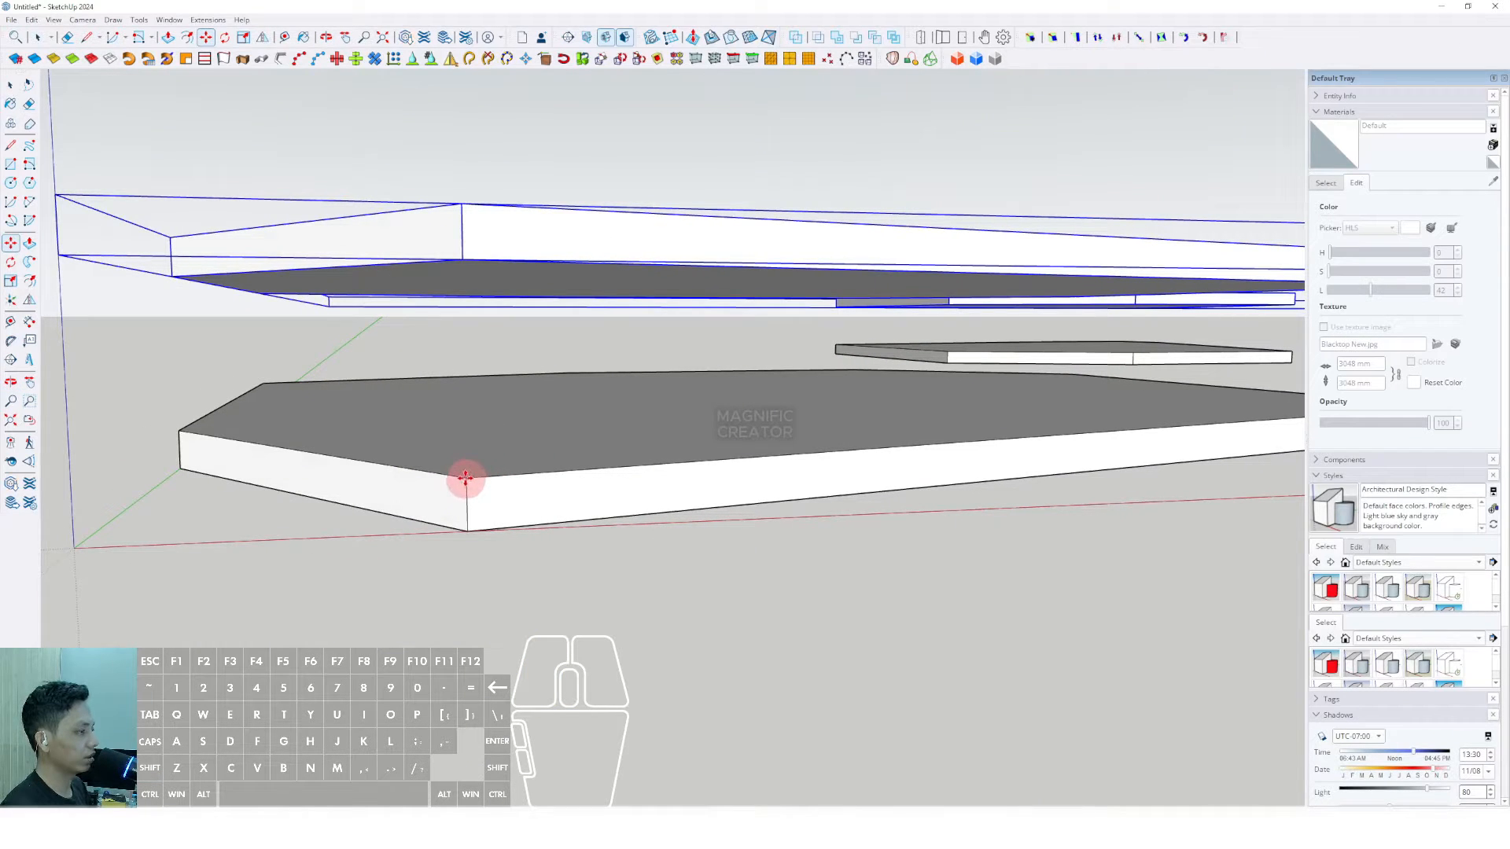
# Copy the raised slab group upward by the same floor spacing and array it vertically into three tall towers
pyautogui.click(465, 477)
pyautogui.scroll(-2, 465, 346)
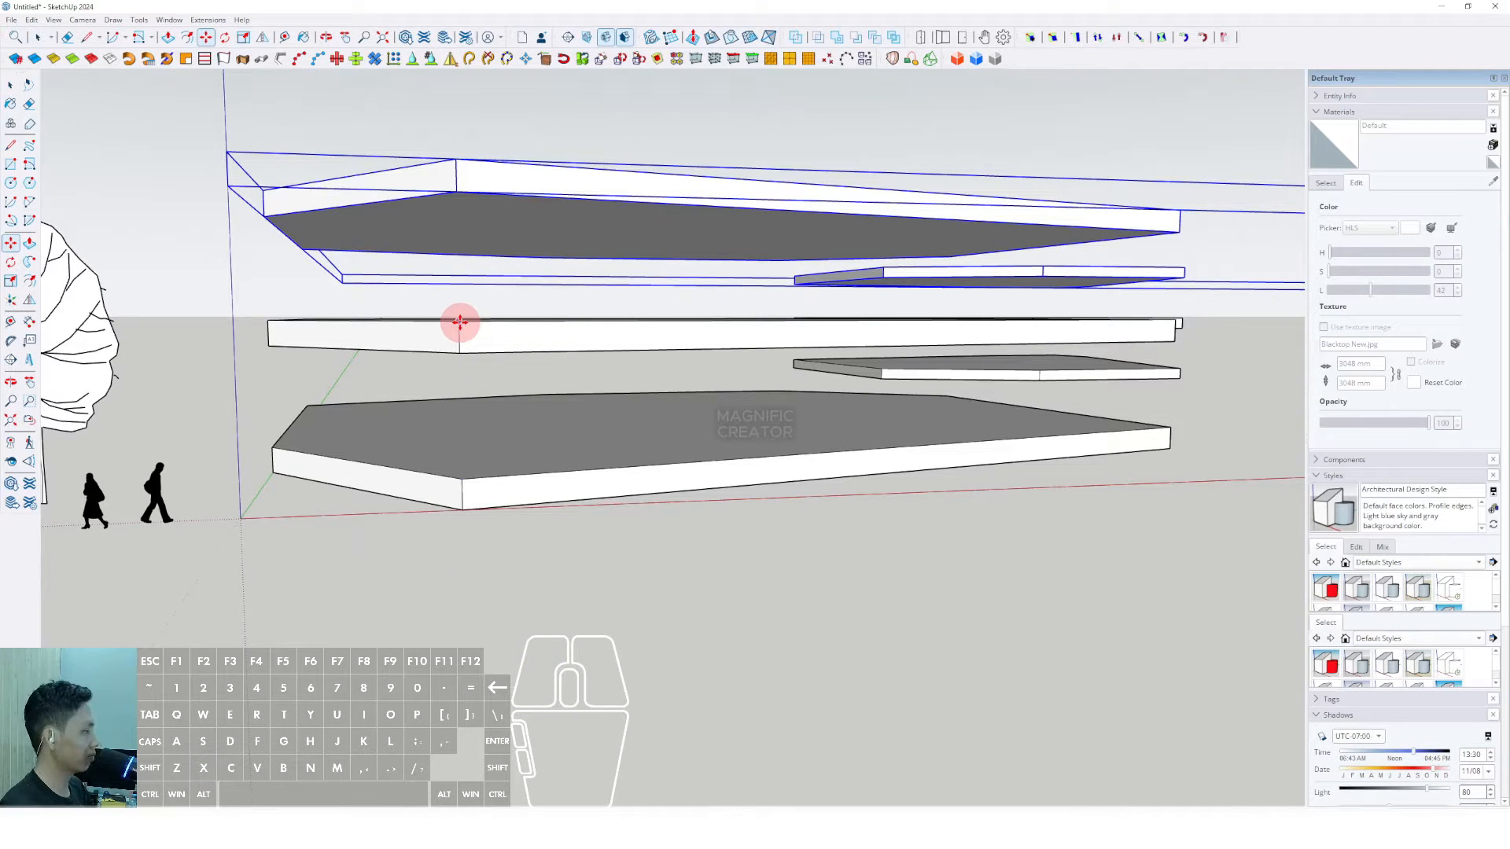
pyautogui.press('Return')
pyautogui.press('space')
pyautogui.scroll(-8, 581, 392)
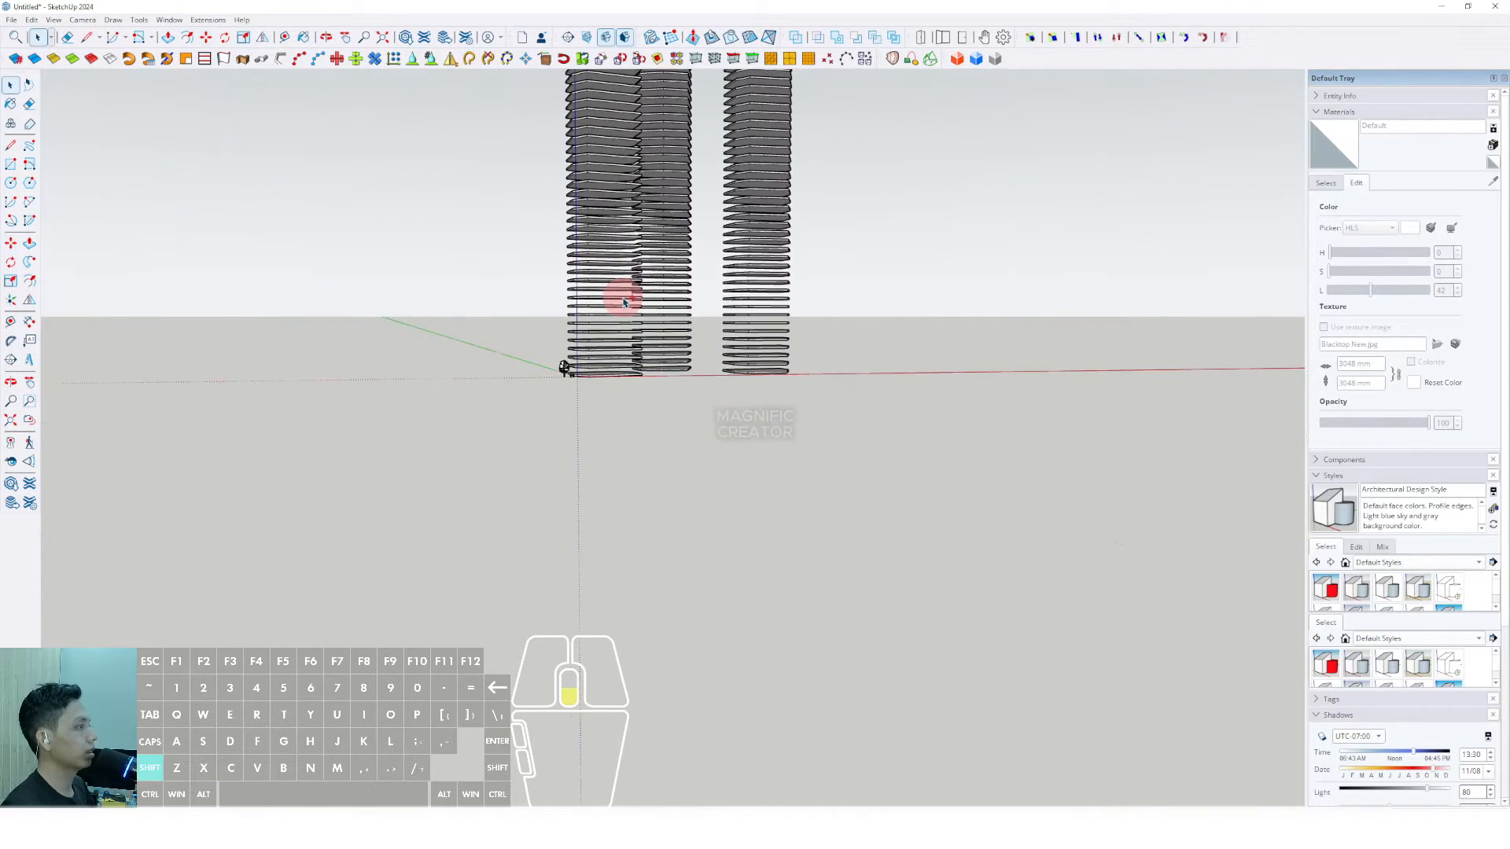
# Draw a rectangle in the middle of the top face of the tower nearest the origin
pyautogui.keyDown('shift'); pyautogui.moveTo(625, 302); pyautogui.dragTo(829, 600, button='middle'); pyautogui.keyUp('shift')
pyautogui.scroll(3, 714, 398)
pyautogui.scroll(-1, 711, 401)
pyautogui.scroll(-1, 729, 367)
pyautogui.keyDown('shift'); pyautogui.moveTo(735, 369); pyautogui.dragTo(724, 253, button='middle'); pyautogui.keyUp('shift')
pyautogui.scroll(3, 773, 332)
pyautogui.scroll(3, 791, 483)
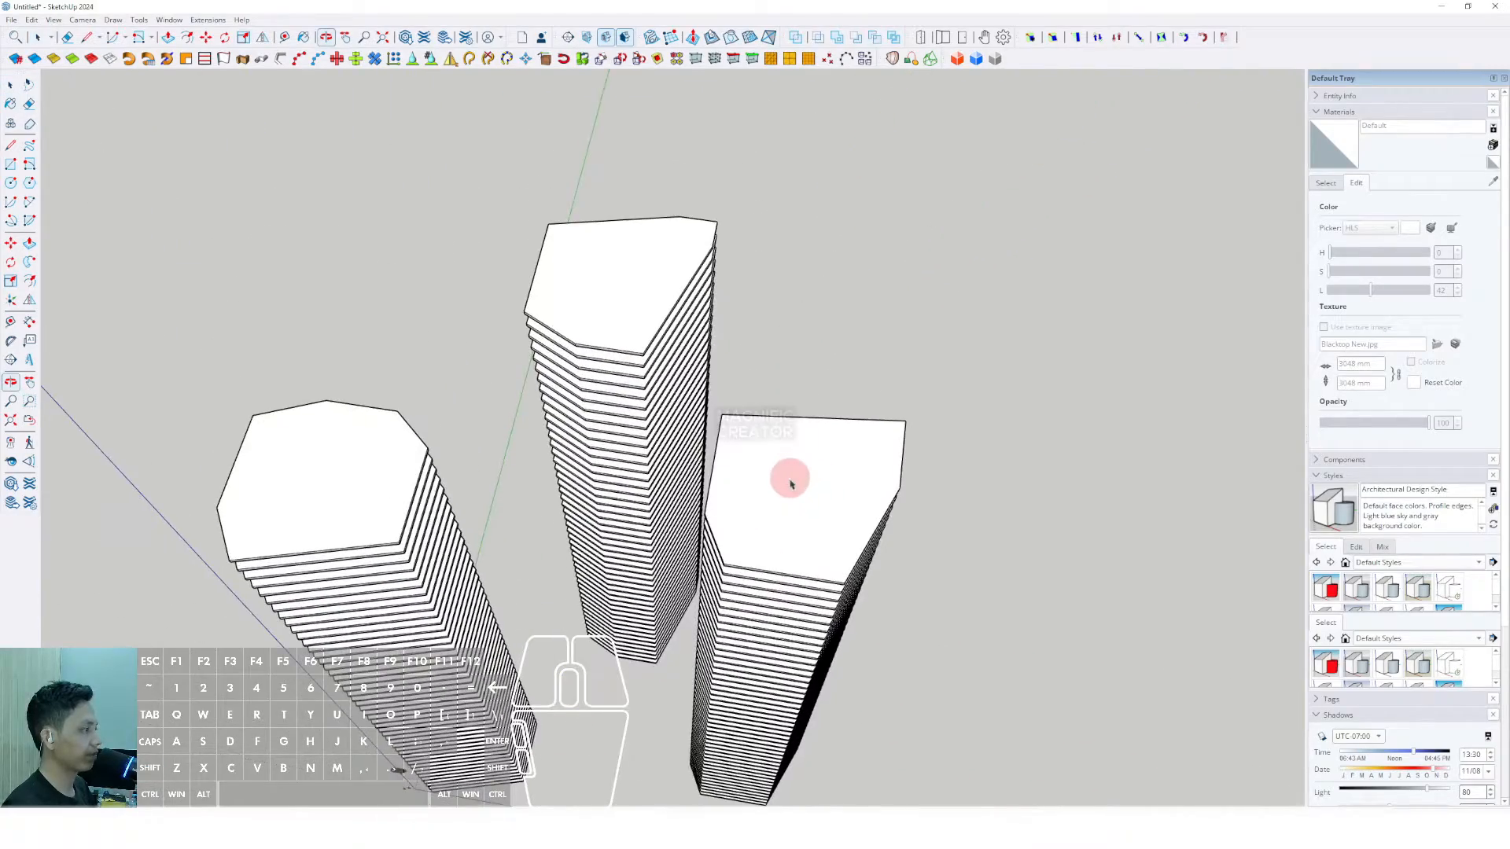
pyautogui.keyDown('shift'); pyautogui.moveTo(776, 522); pyautogui.dragTo(810, 496, button='middle'); pyautogui.keyUp('shift')
pyautogui.scroll(1, 380, 522)
pyautogui.keyDown('shift'); pyautogui.moveTo(381, 522); pyautogui.dragTo(498, 451, button='middle'); pyautogui.keyUp('shift')
pyautogui.press('r')
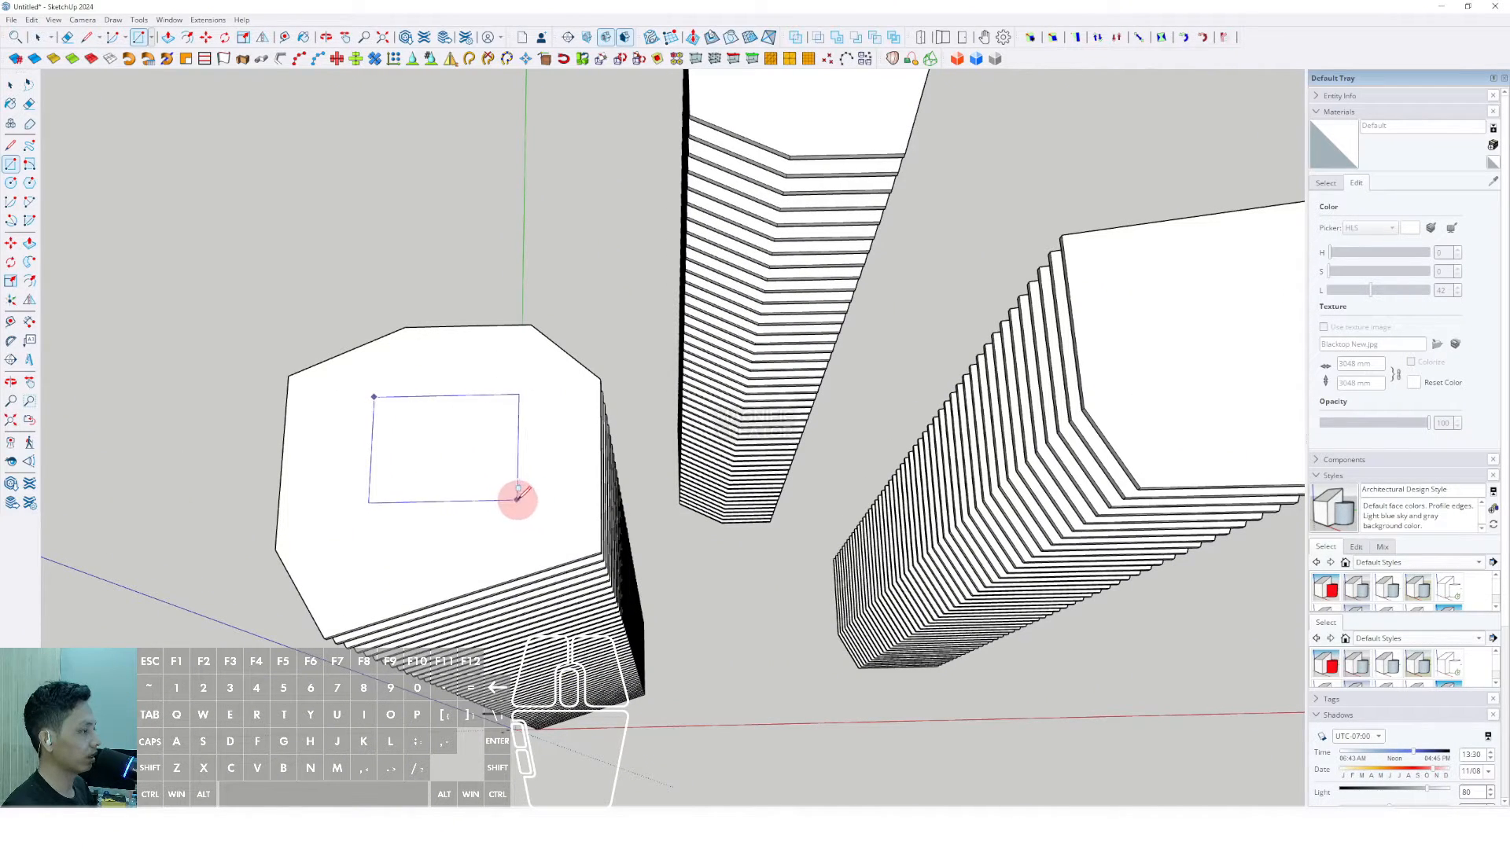
pyautogui.scroll(2, 517, 497)
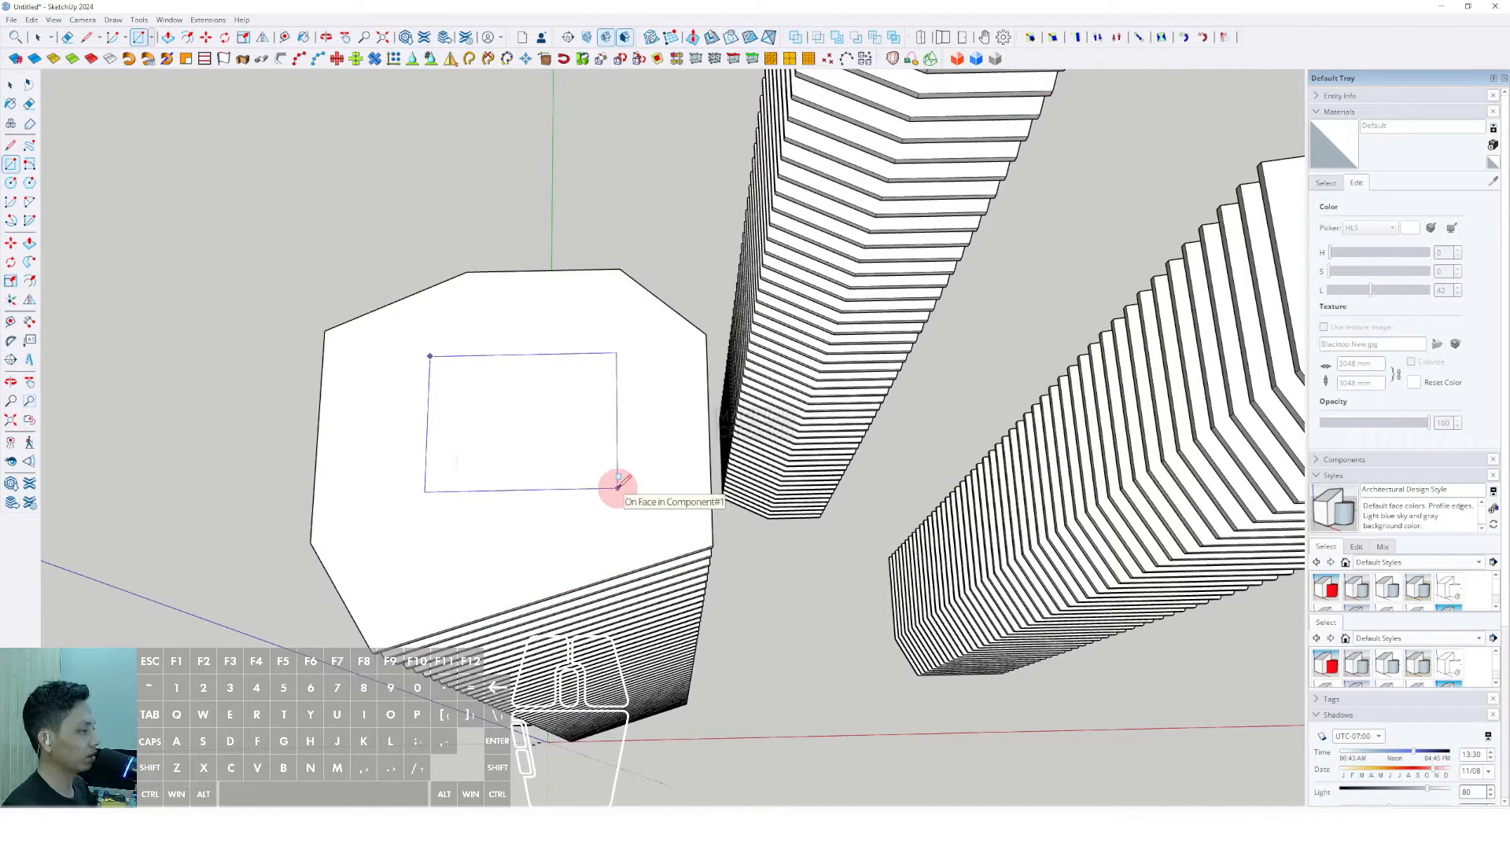
pyautogui.scroll(-3, 551, 440)
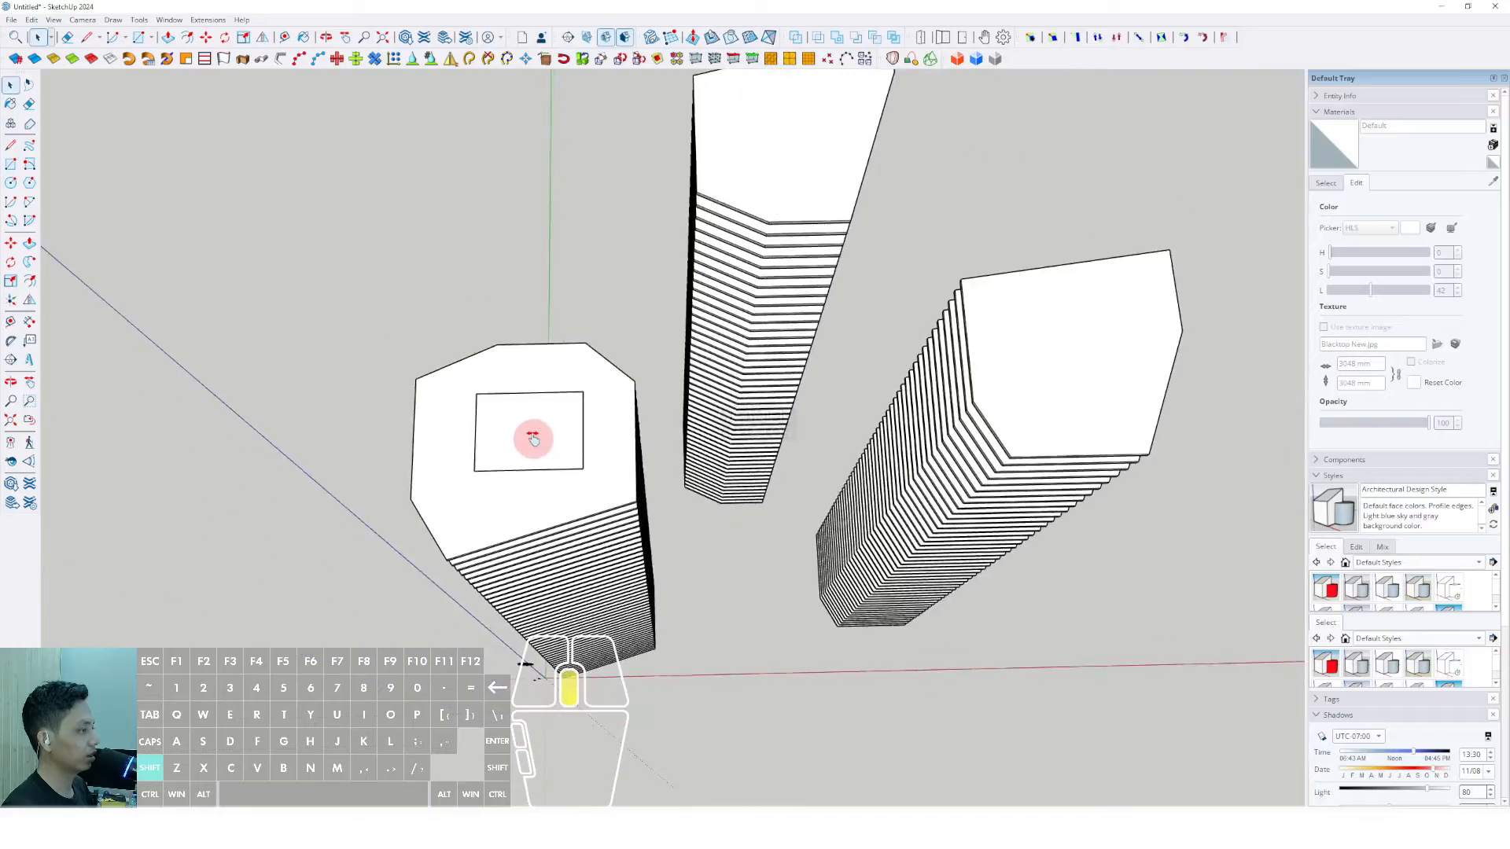
# Push the roof rectangle down through the tower's stacked floors to form a solid core
pyautogui.moveTo(530, 432); pyautogui.dragTo(477, 317, button='middle')
pyautogui.press('space')
pyautogui.click(563, 305)
pyautogui.scroll(-2, 563, 332)
pyautogui.scroll(-3, 563, 337)
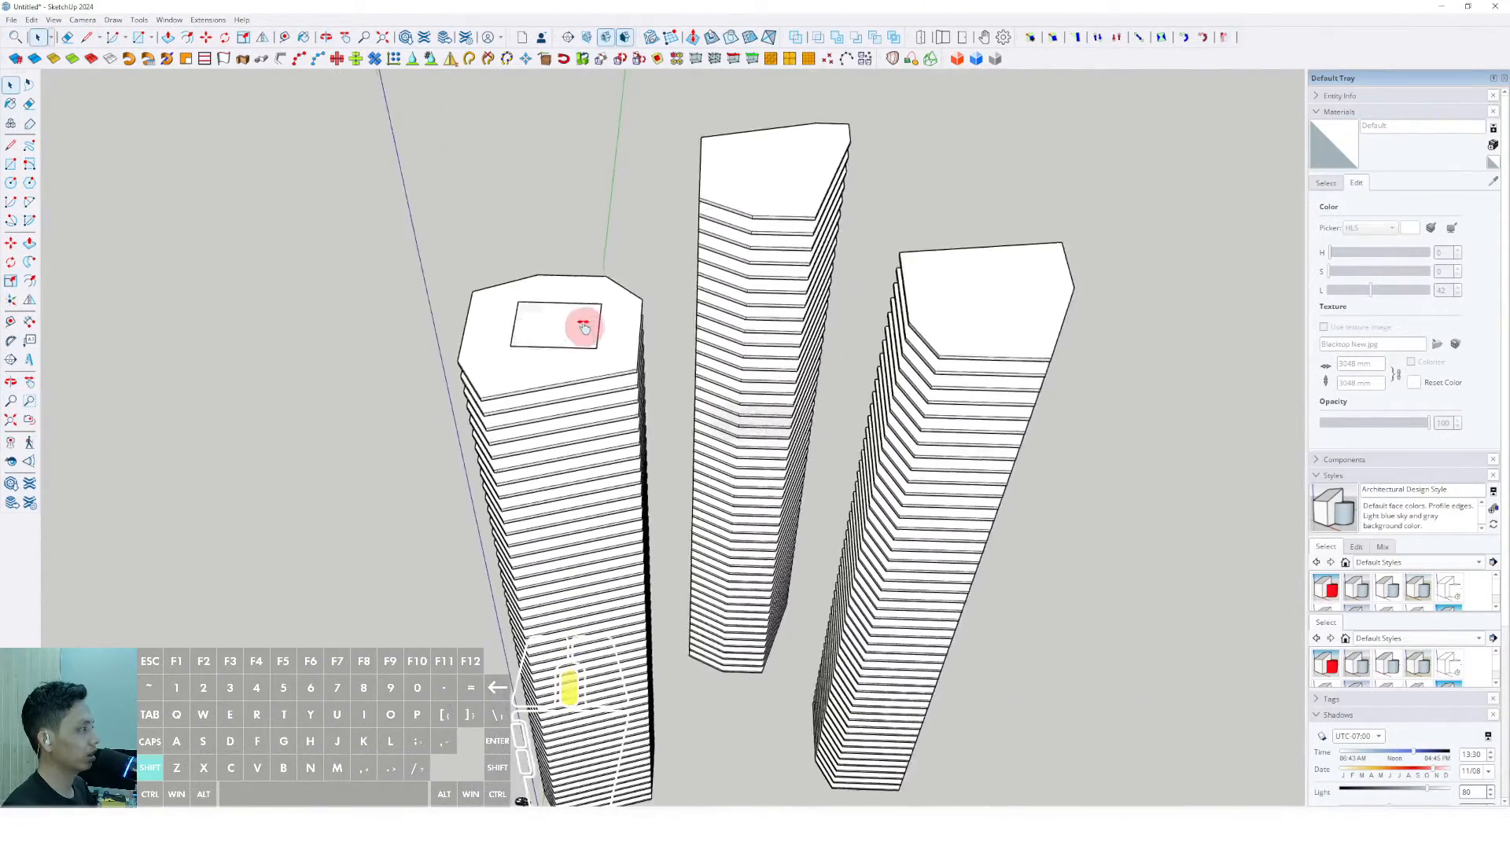
pyautogui.press('p')
pyautogui.scroll(2, 511, 366)
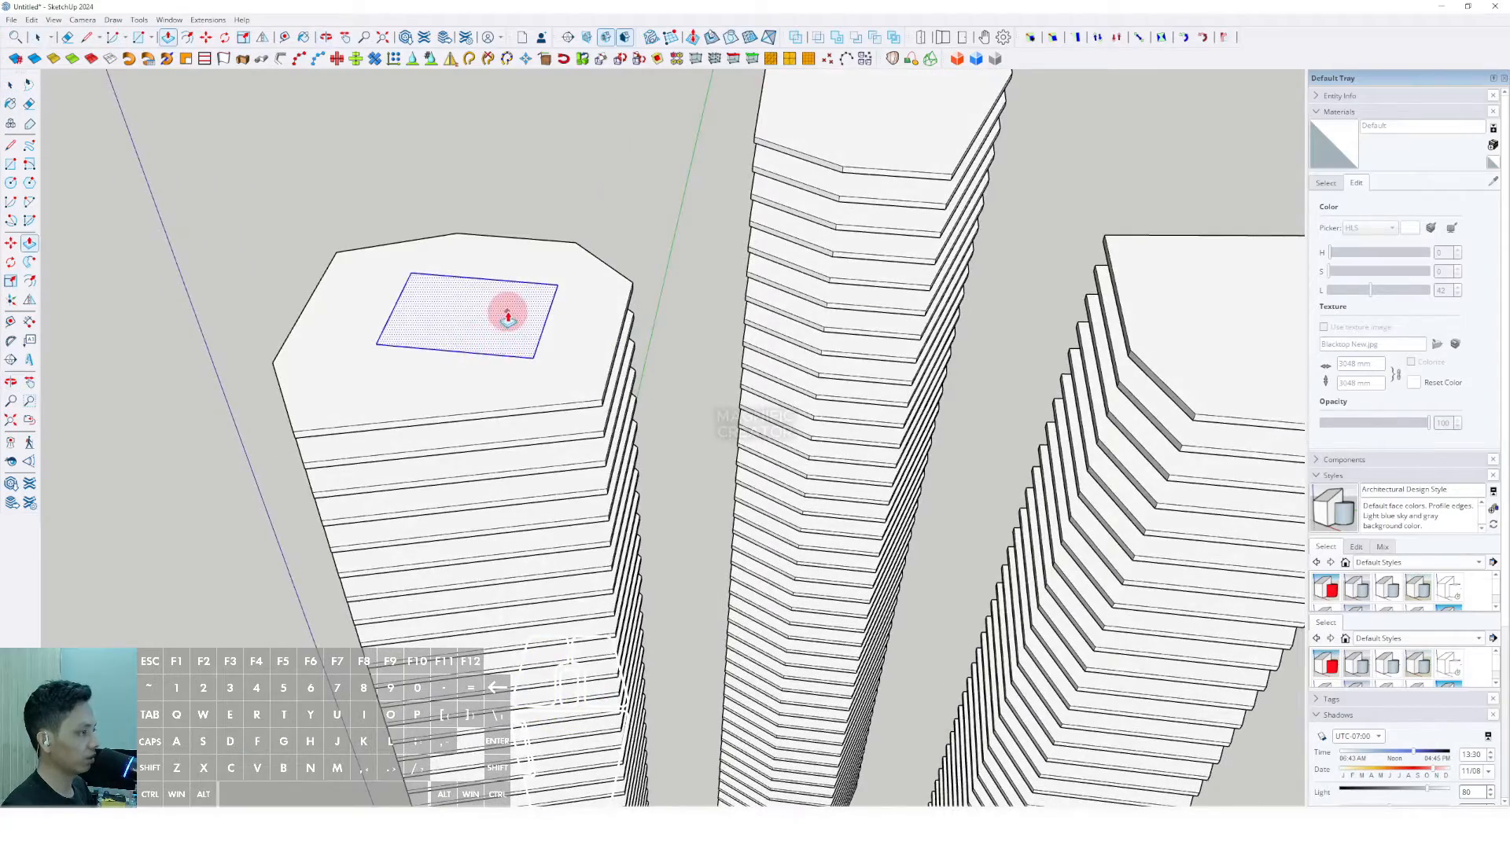
pyautogui.scroll(-2, 511, 338)
pyautogui.moveTo(522, 404); pyautogui.dragTo(495, 472, button='middle')
pyautogui.scroll(3, 511, 380)
pyautogui.press('space')
# Pull the core's top face up so the core rises above the tower's roof slab
pyautogui.scroll(-2, 465, 331)
pyautogui.scroll(1, 459, 162)
pyautogui.keyDown('shift'); pyautogui.moveTo(495, 472); pyautogui.dragTo(488, 293, button='middle'); pyautogui.keyUp('shift')
pyautogui.click(454, 280)
pyautogui.scroll(1, 488, 294)
pyautogui.click(468, 247)
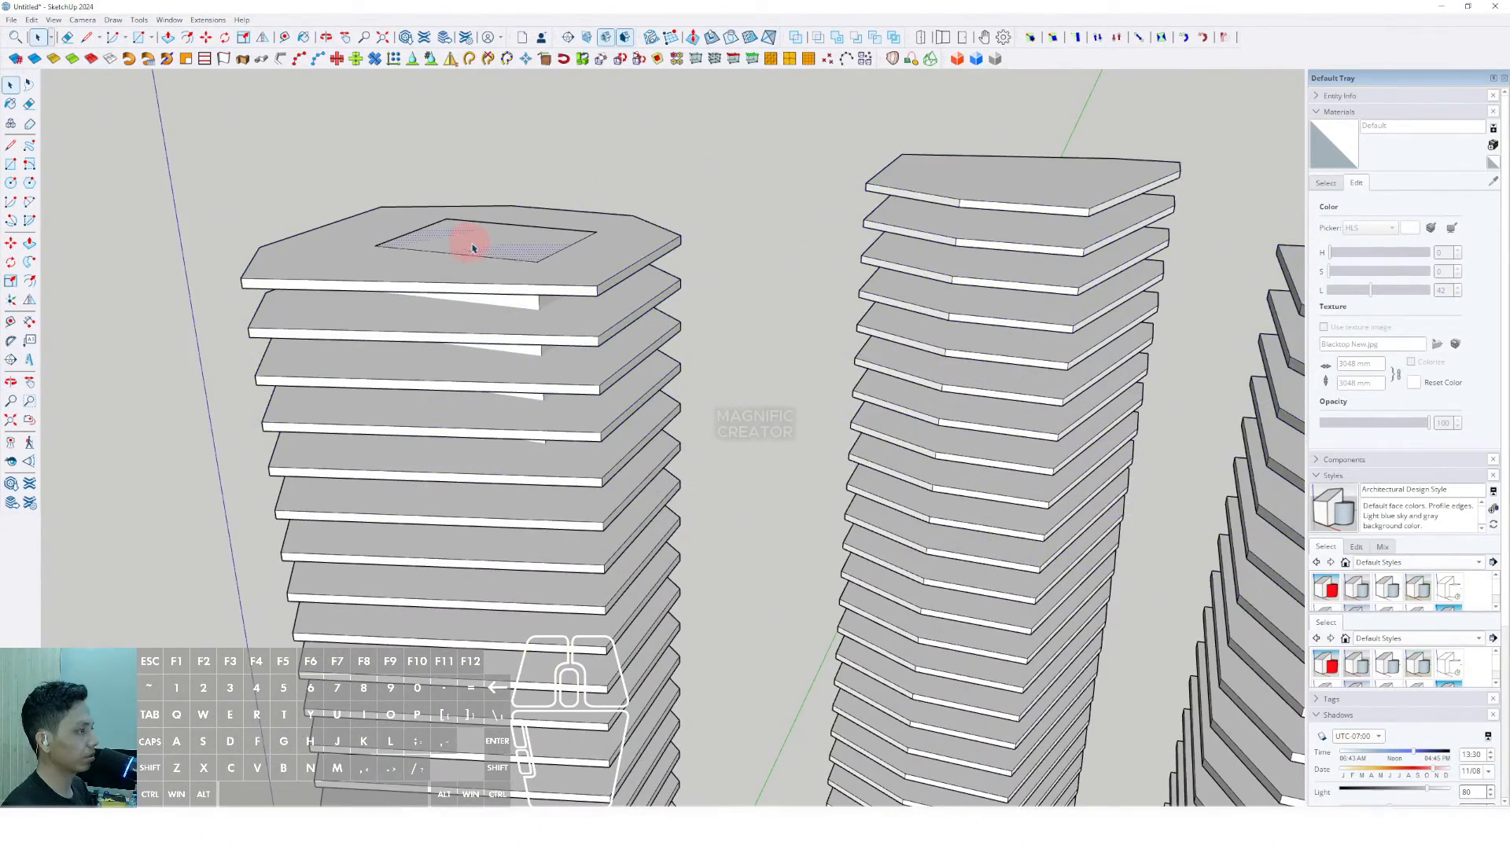
pyautogui.click(473, 232)
pyautogui.scroll(-1, 475, 192)
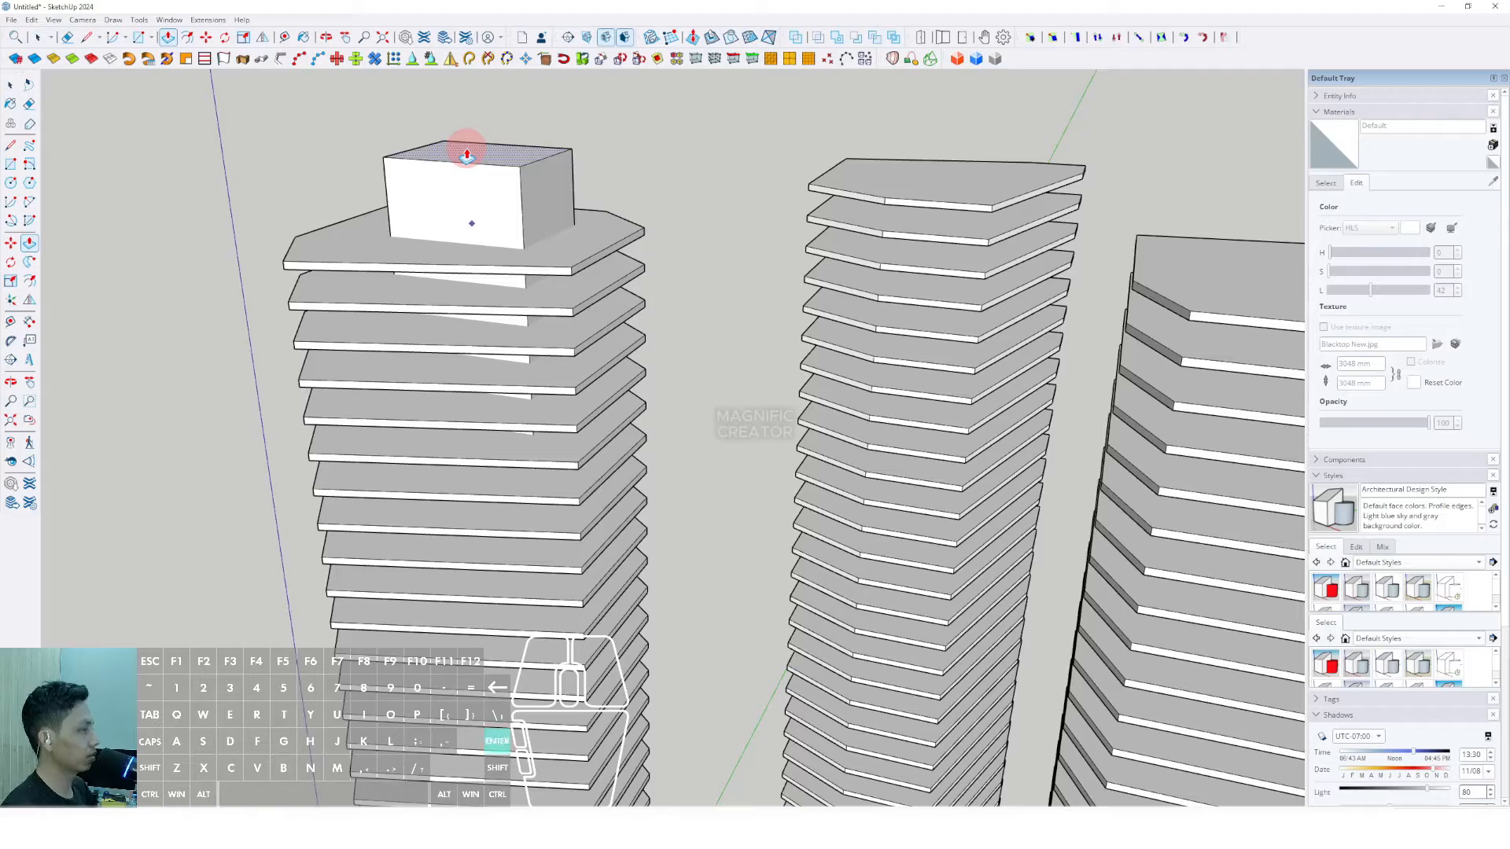
# Group all the core's geometry
pyautogui.rightClick(485, 205)
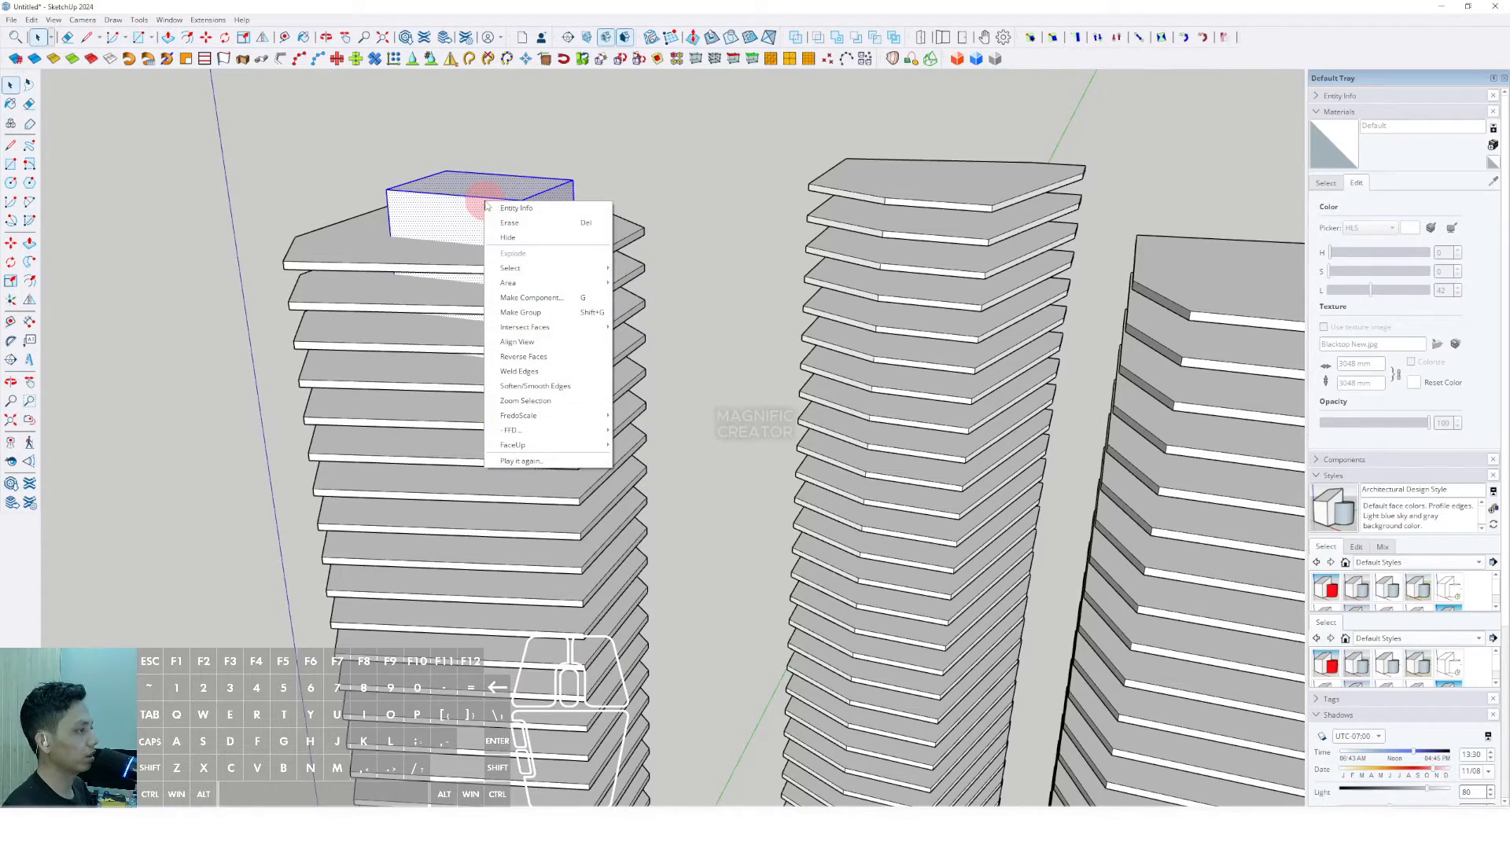
pyautogui.click(515, 313)
# Copy the core group from the tower nearest the origin onto the middle of the second tower's roof
pyautogui.scroll(-2, 475, 264)
pyautogui.moveTo(475, 264); pyautogui.dragTo(462, 358, button='middle')
pyautogui.scroll(3, 462, 358)
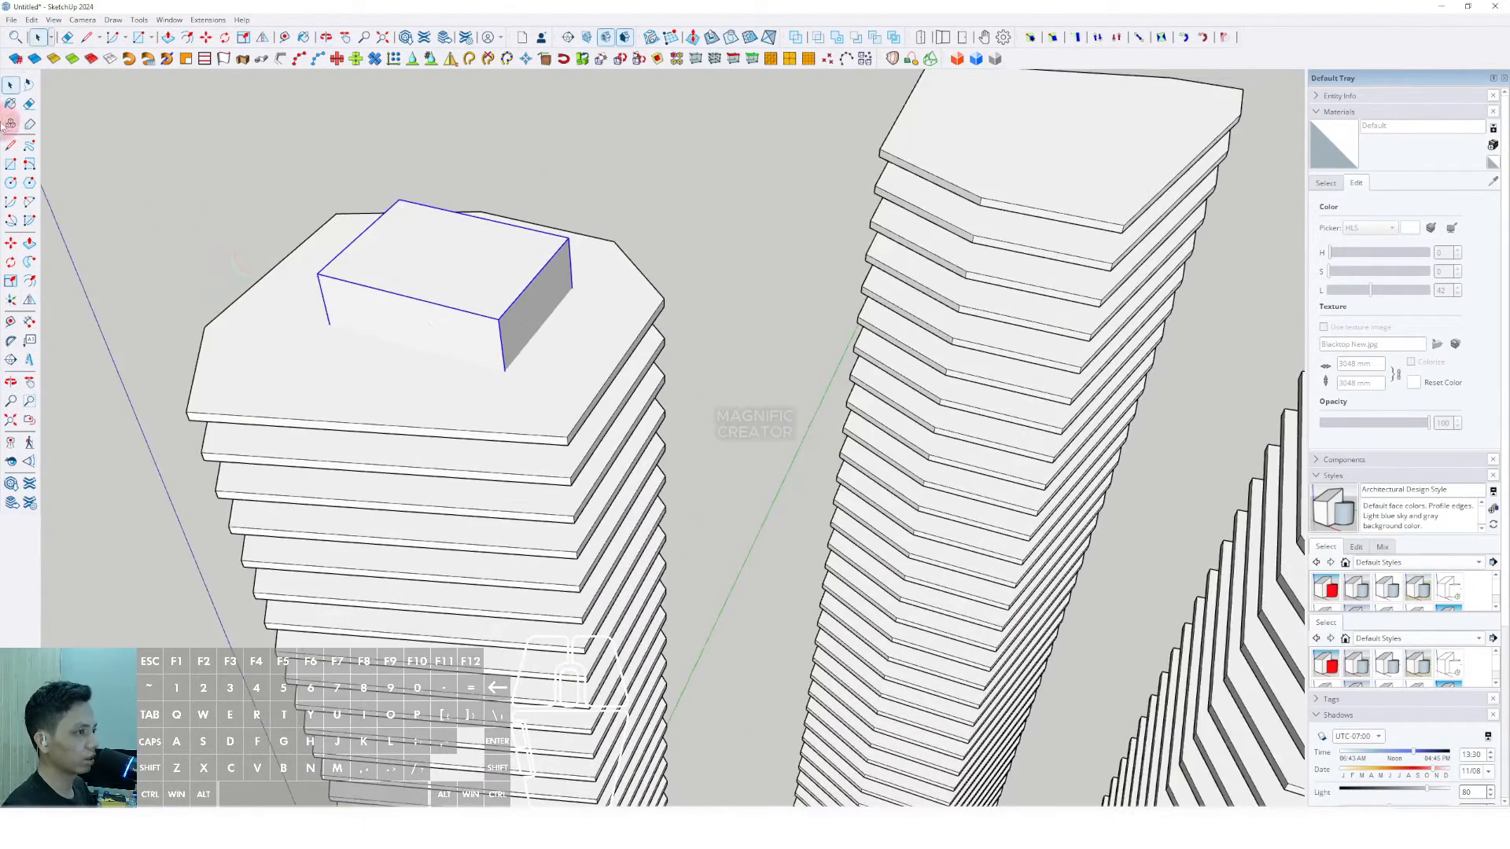
pyautogui.click(10, 244)
pyautogui.scroll(1, 527, 407)
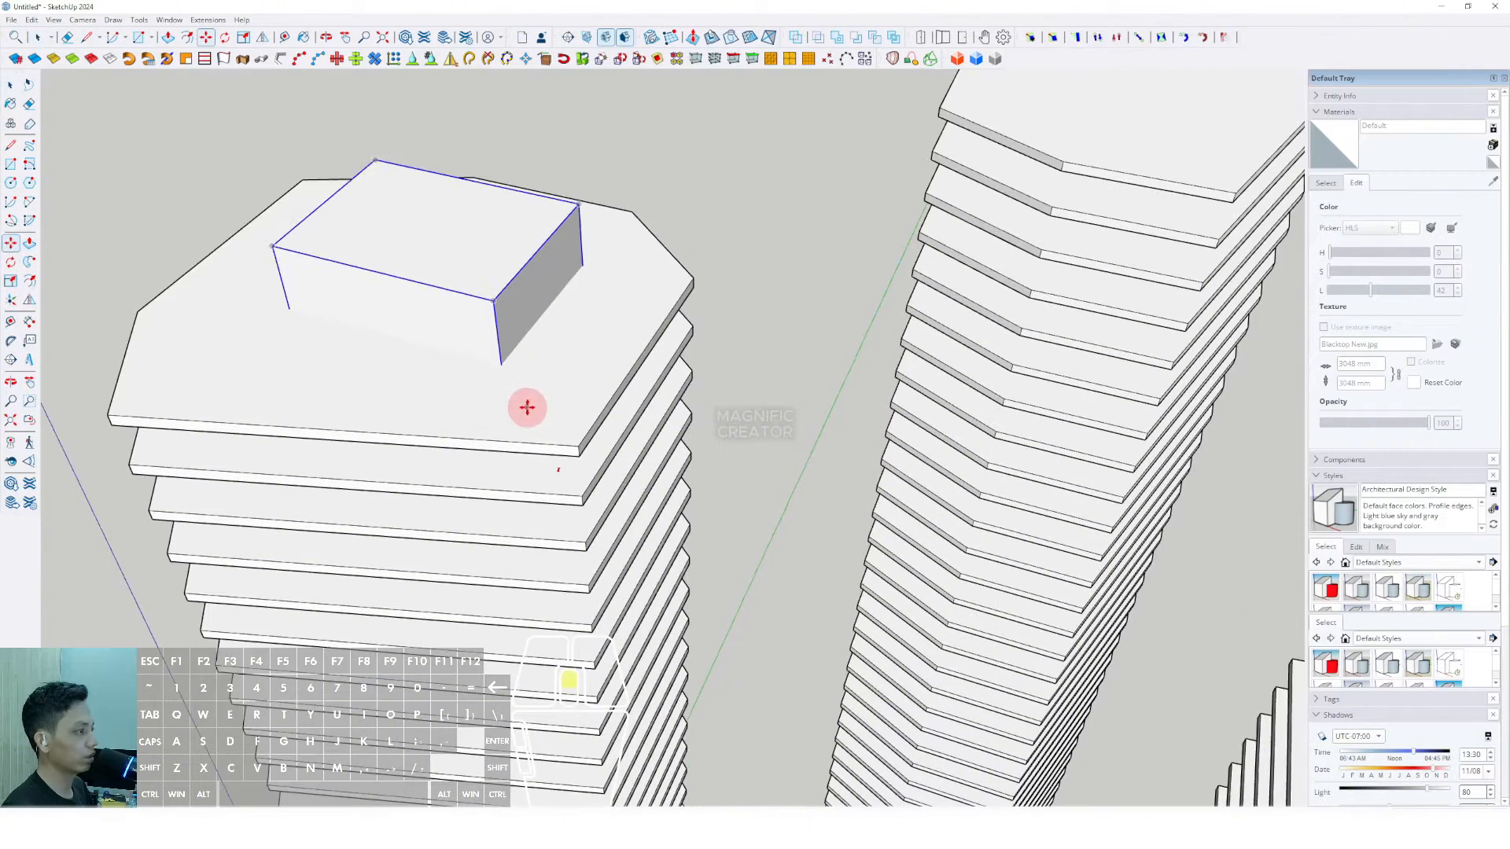
pyautogui.scroll(-3, 521, 395)
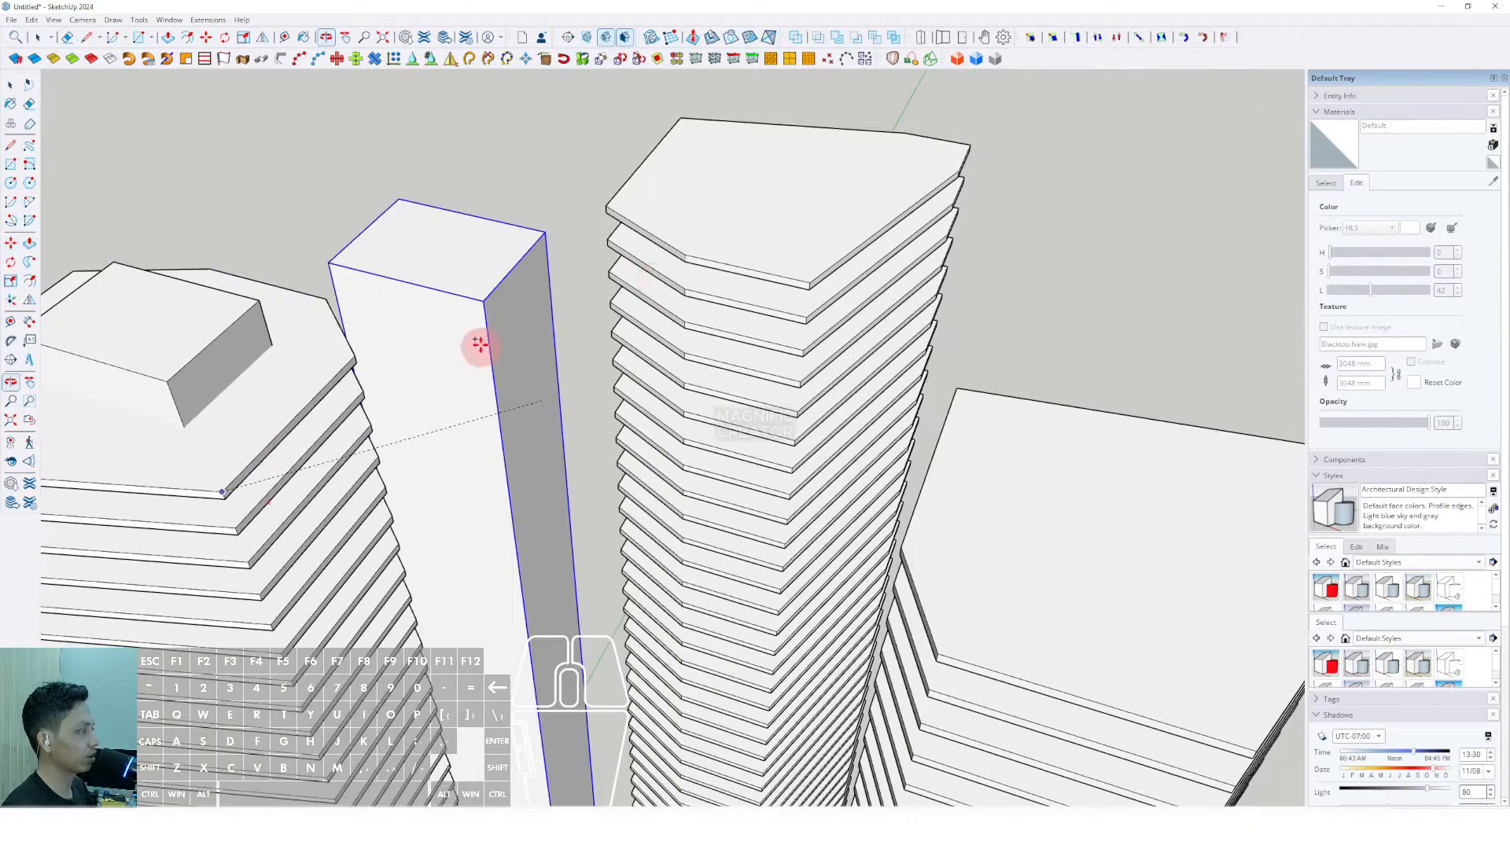
pyautogui.scroll(3, 482, 343)
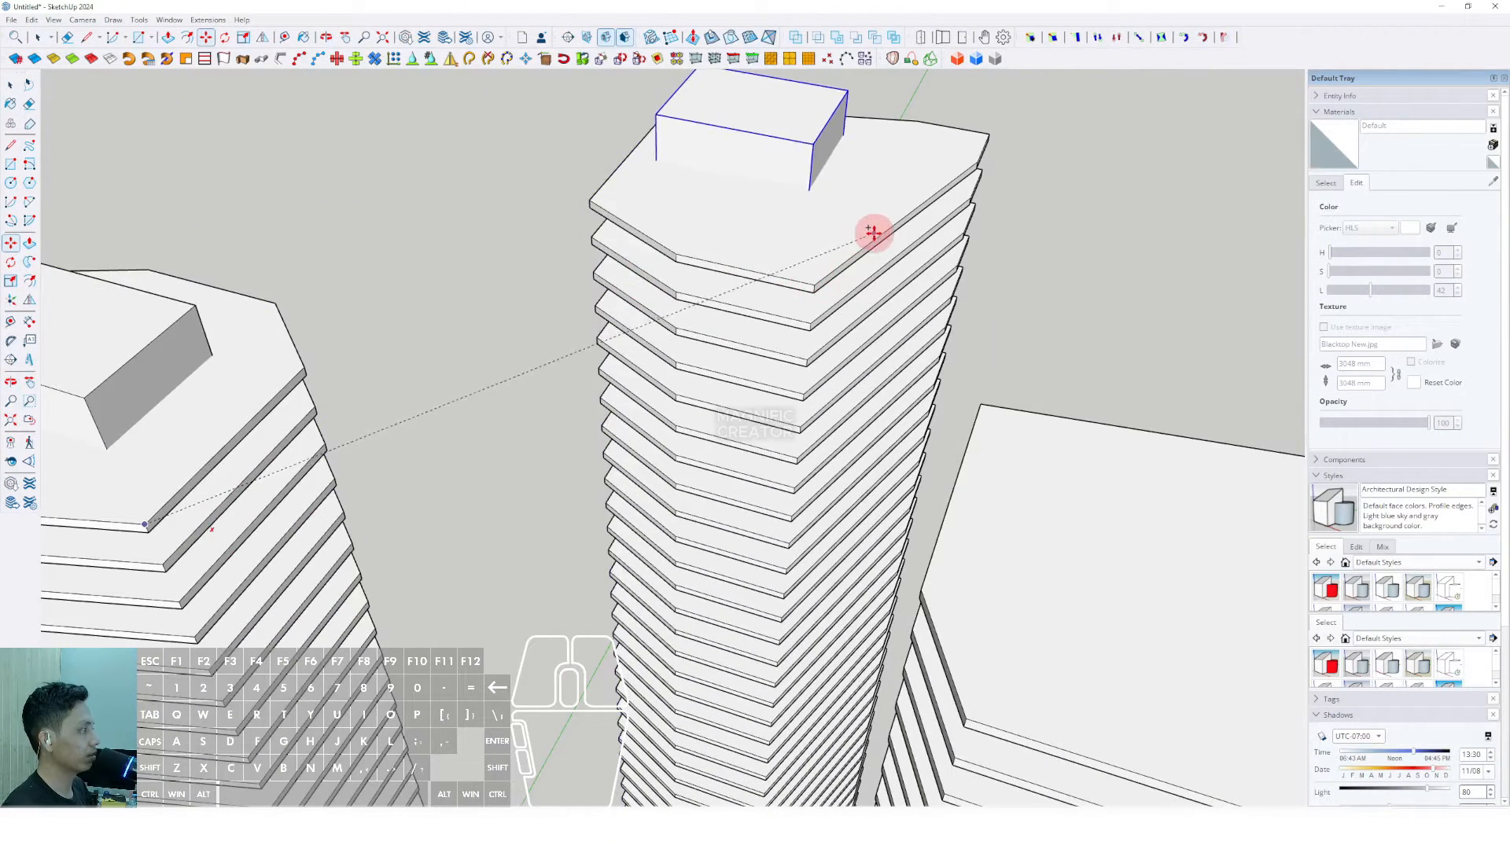
pyautogui.moveTo(869, 229); pyautogui.dragTo(708, 398, button='middle')
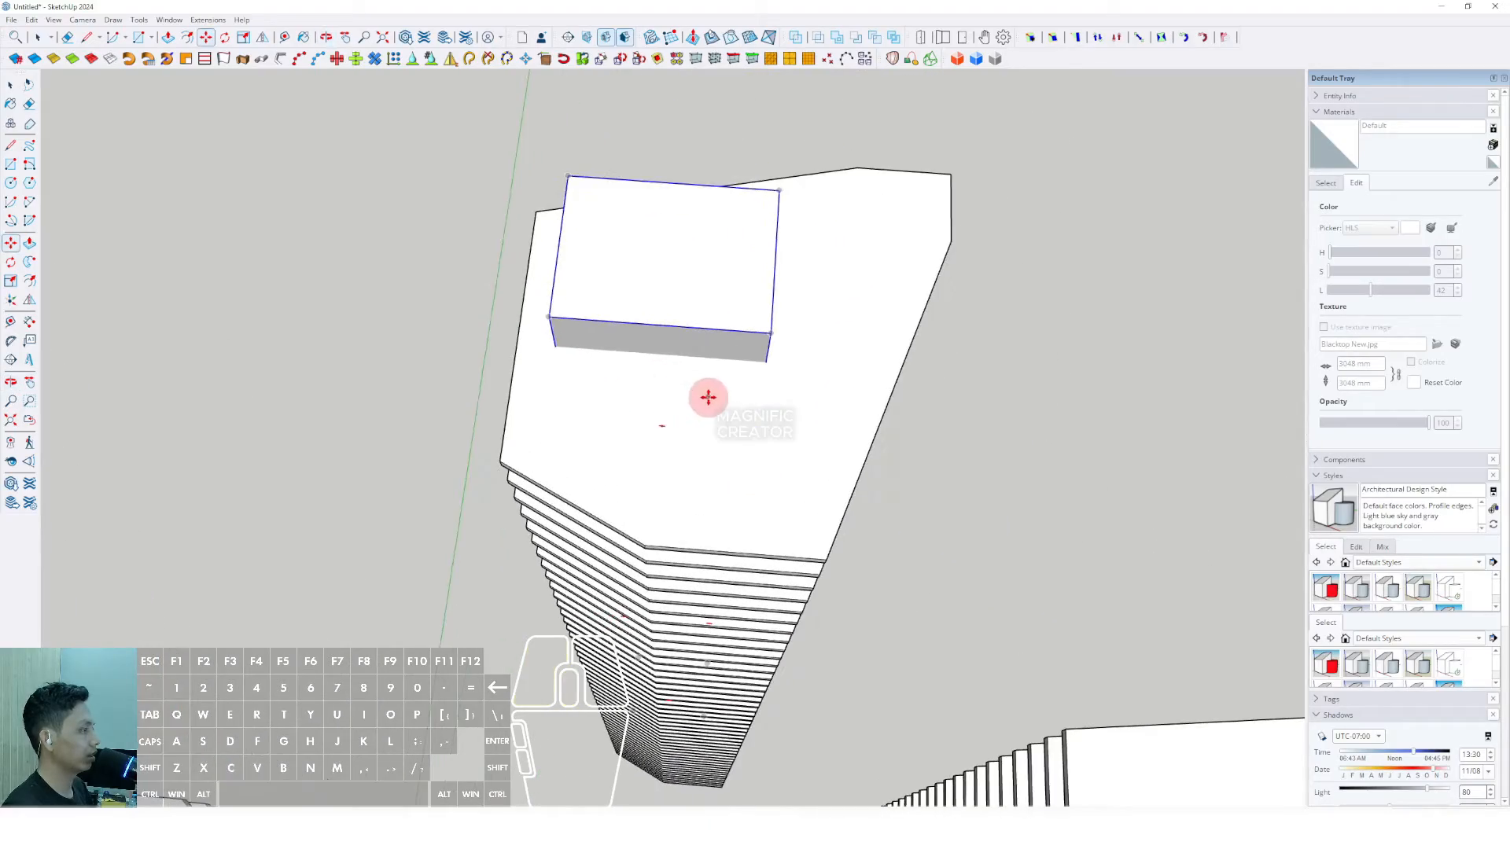
pyautogui.moveTo(739, 448); pyautogui.dragTo(357, 387, button='middle')
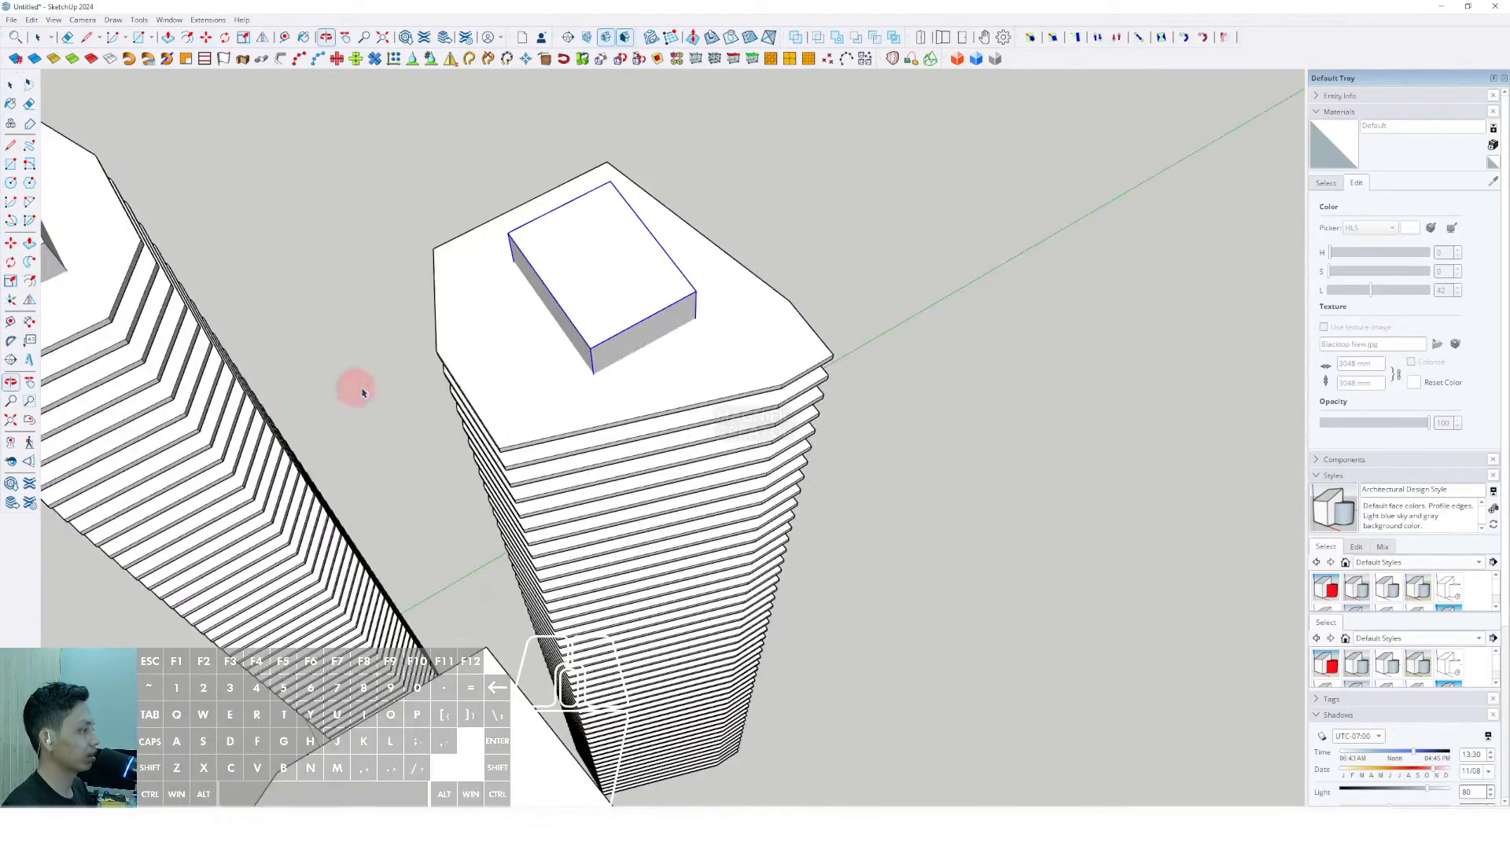
# Resize the second tower's copied core by pushing and pulling its side faces, and close the group
pyautogui.scroll(3, 361, 386)
pyautogui.keyDown('shift'); pyautogui.moveTo(745, 376); pyautogui.dragTo(630, 490, button='middle'); pyautogui.keyUp('shift')
pyautogui.scroll(2, 685, 393)
pyautogui.doubleClick(630, 489)
pyautogui.press('p')
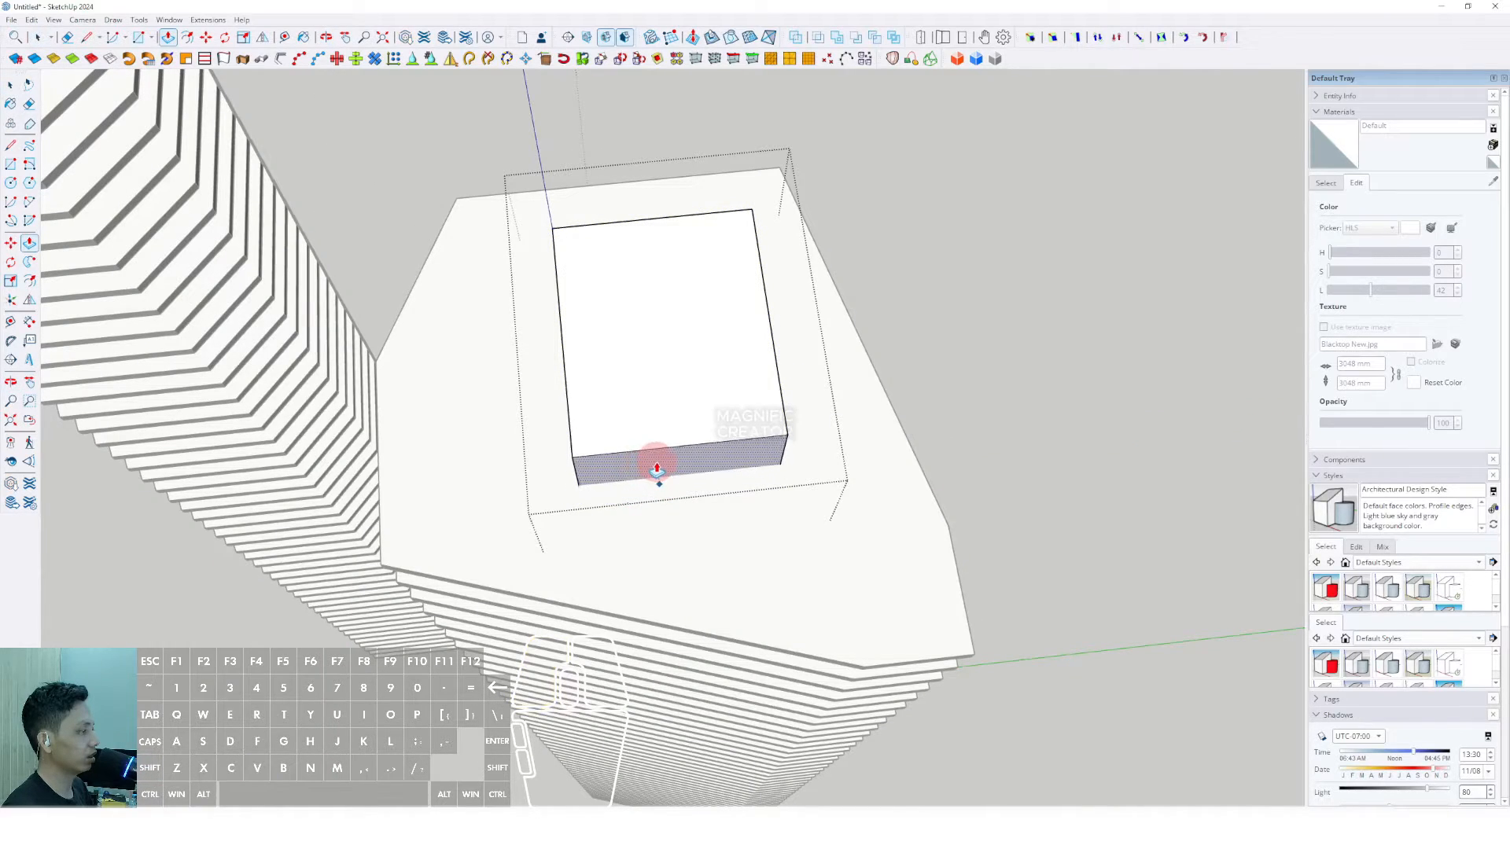
pyautogui.moveTo(640, 450); pyautogui.dragTo(655, 383, button='middle')
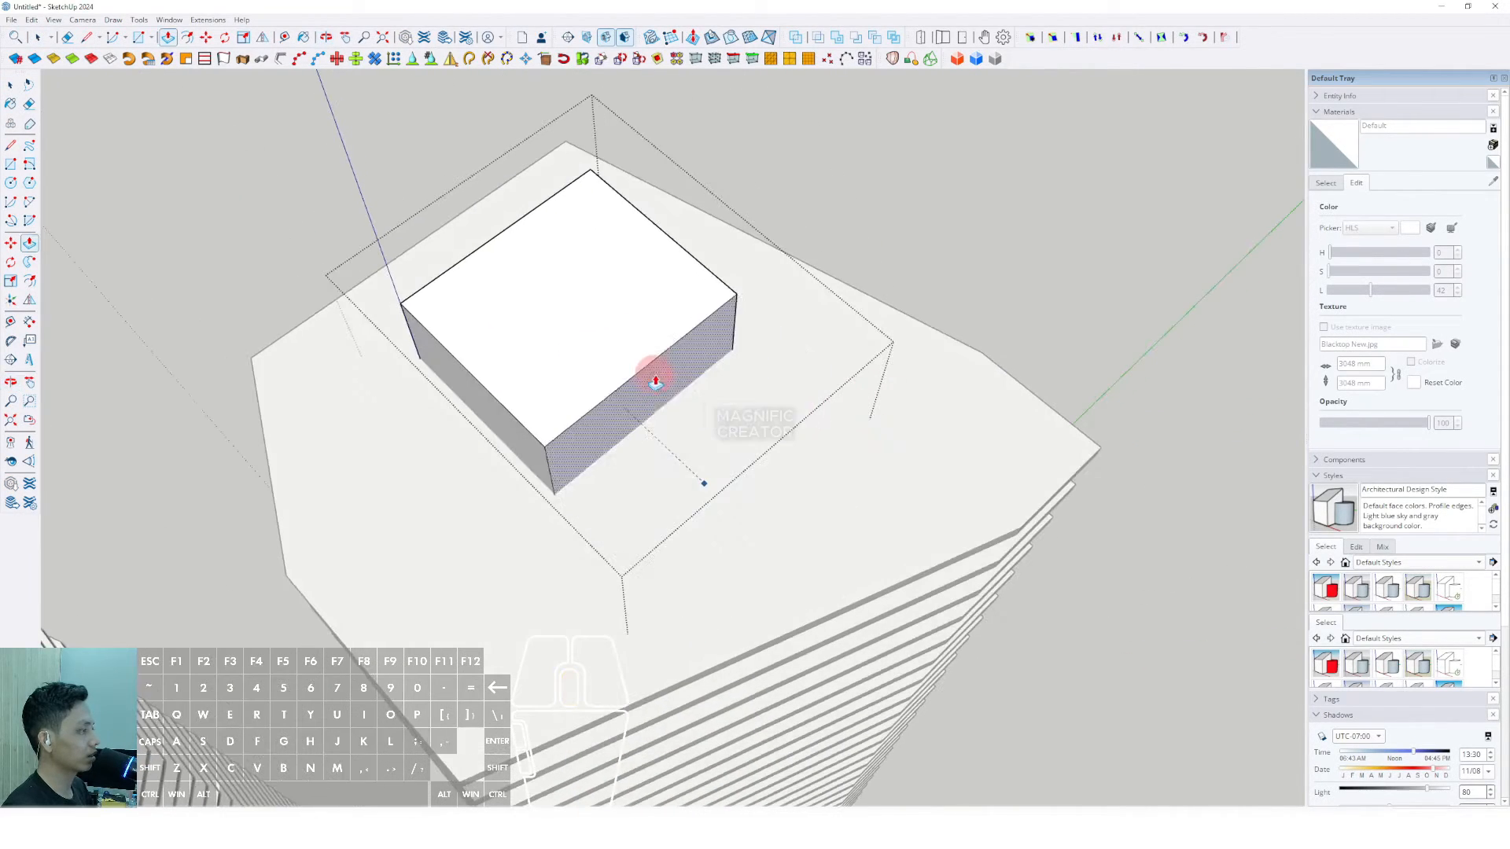
pyautogui.press('space')
pyautogui.scroll(1, 546, 464)
pyautogui.click(538, 456)
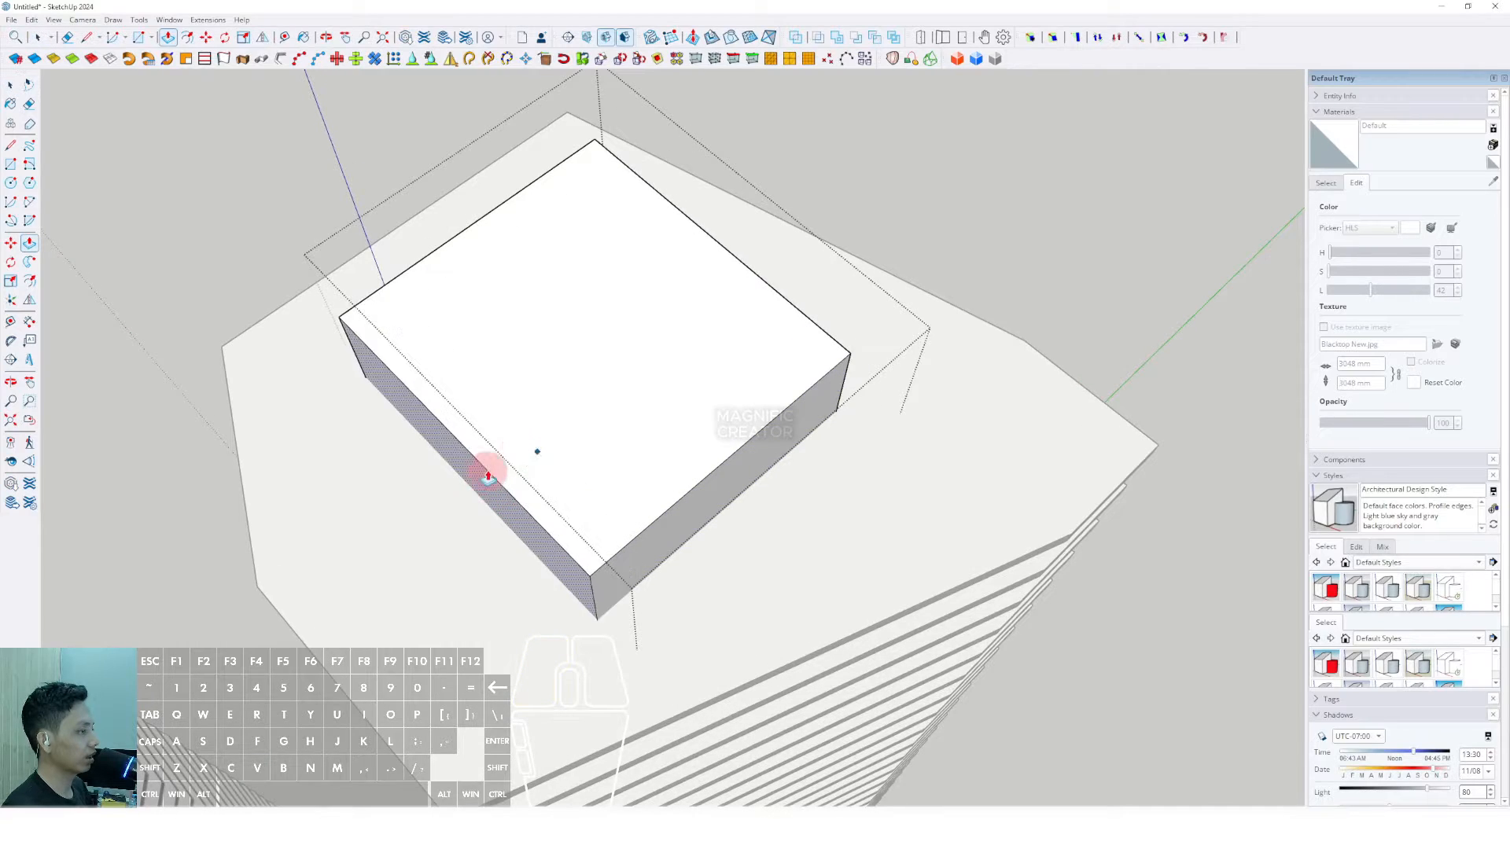
pyautogui.press('space')
pyautogui.scroll(3, 677, 498)
pyautogui.moveTo(677, 501); pyautogui.dragTo(471, 346, button='middle')
pyautogui.press('space')
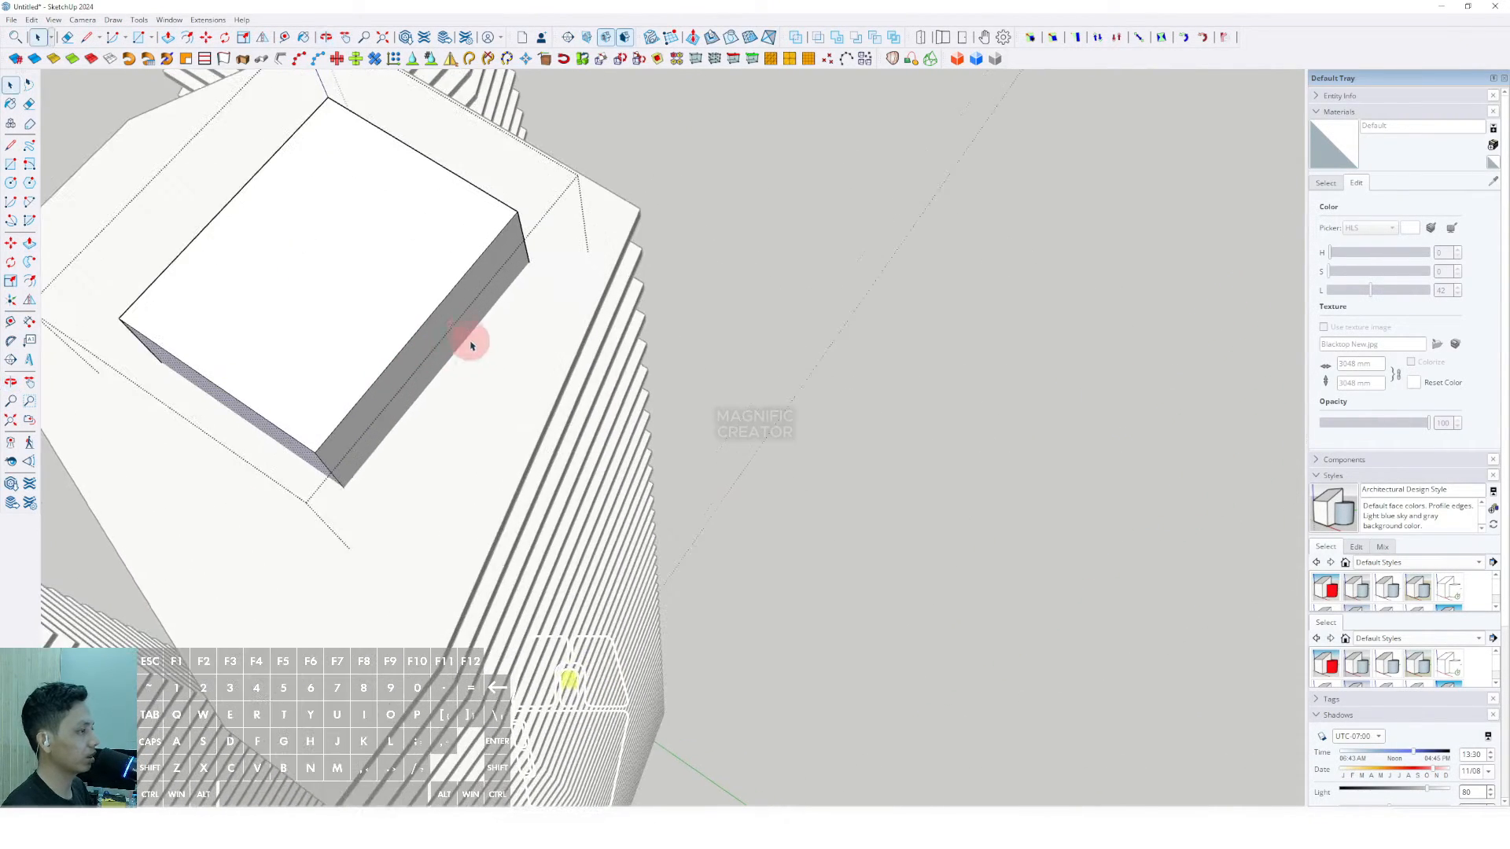
pyautogui.press('space')
pyautogui.scroll(-4, 456, 303)
pyautogui.click(755, 320)
# Copy the second tower's core onto the roof of the third tower
pyautogui.moveTo(755, 320); pyautogui.dragTo(770, 361, button='middle')
pyautogui.keyDown('shift'); pyautogui.moveTo(770, 362); pyautogui.dragTo(598, 311, button='middle'); pyautogui.keyUp('shift')
pyautogui.scroll(5, 629, 298)
pyautogui.click(676, 284)
pyautogui.scroll(3, 665, 289)
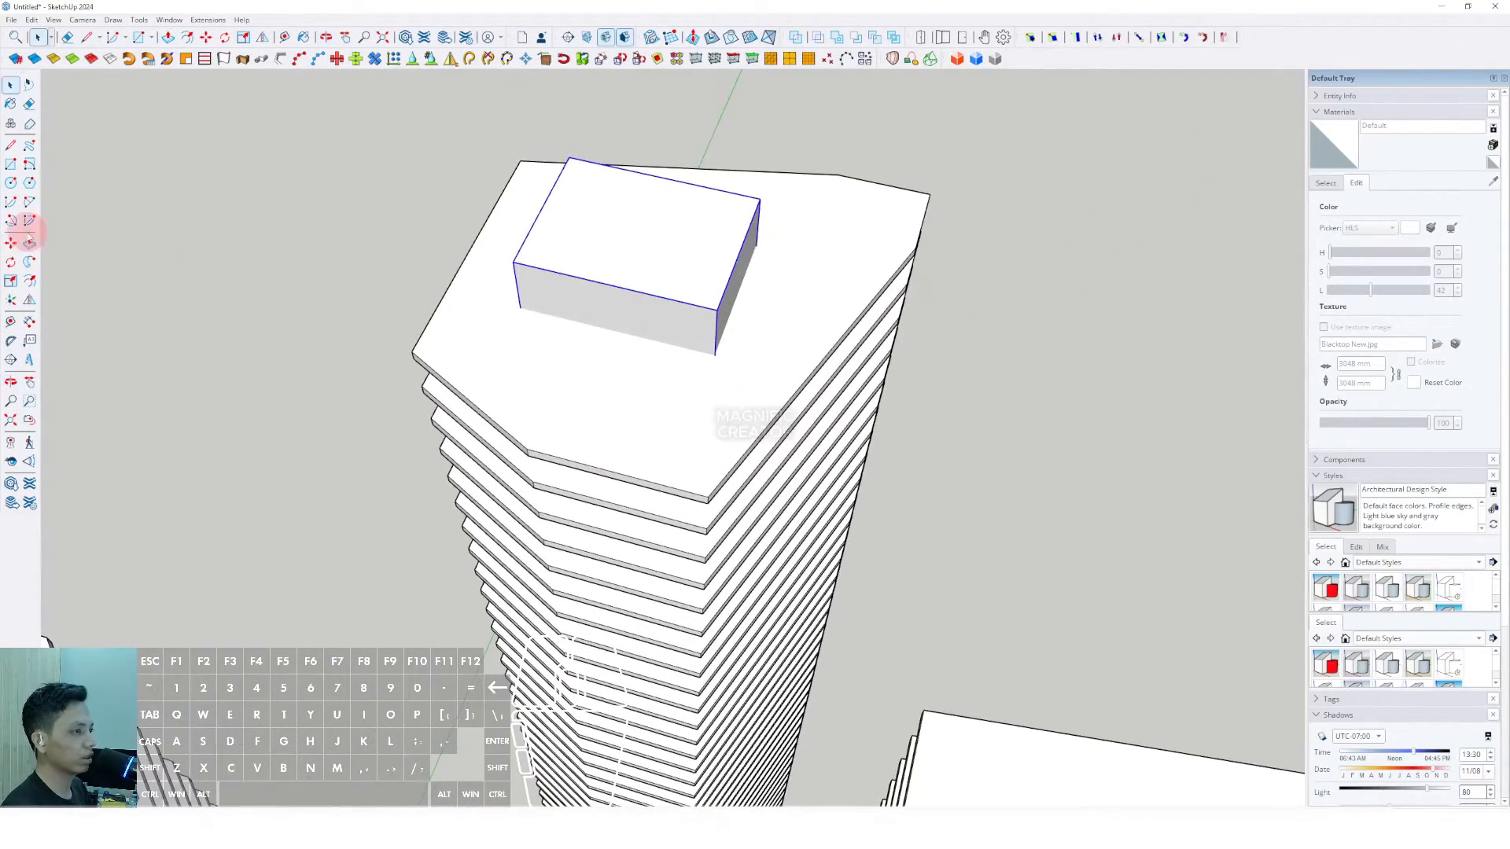
pyautogui.click(11, 243)
pyautogui.scroll(1, 621, 445)
pyautogui.click(656, 386)
pyautogui.scroll(-4, 680, 405)
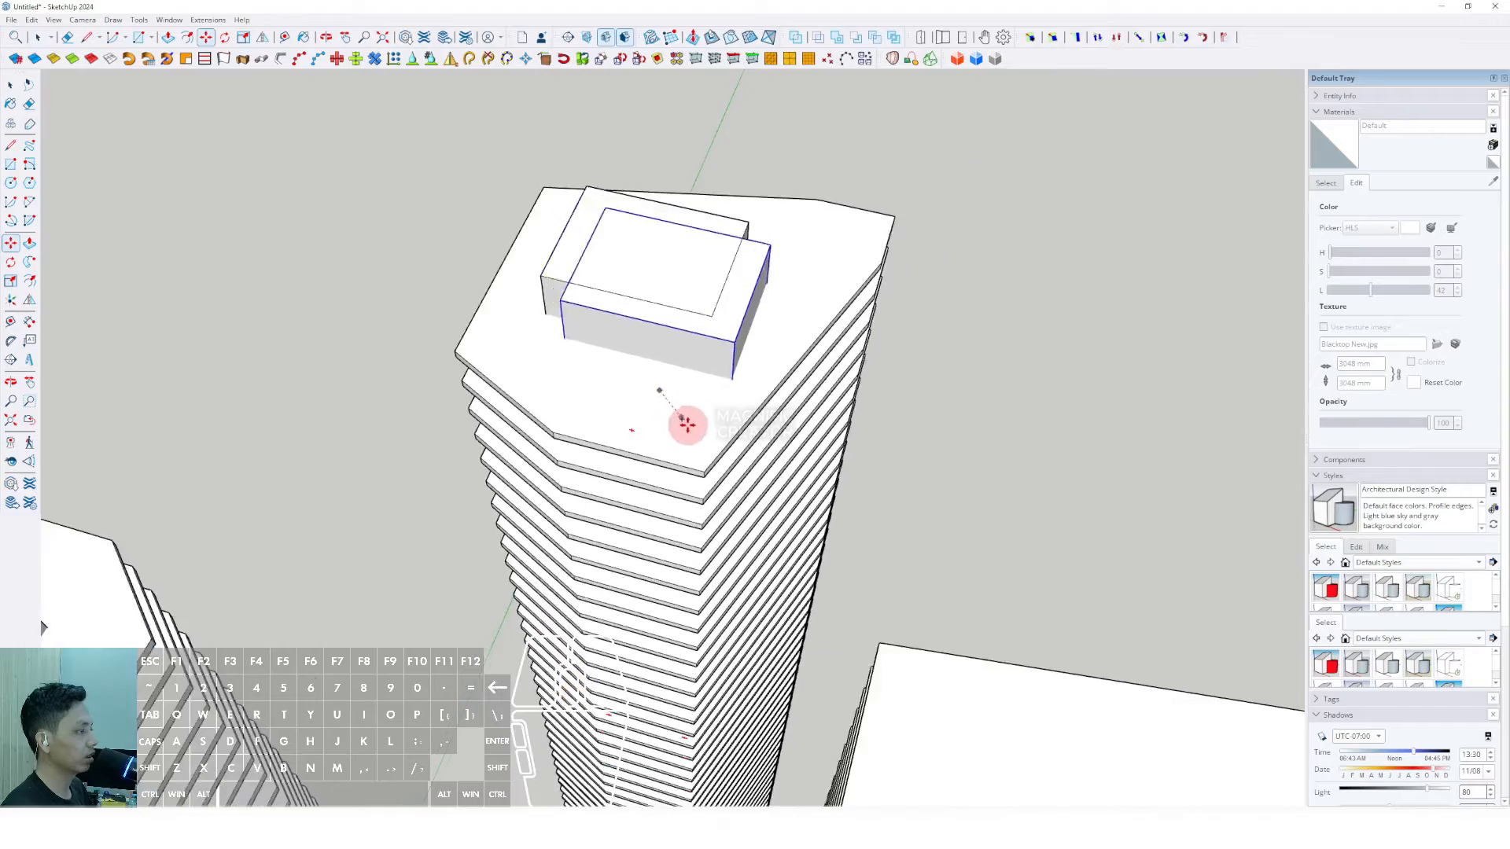
pyautogui.keyDown('shift'); pyautogui.moveTo(928, 641); pyautogui.dragTo(723, 402, button='middle'); pyautogui.keyUp('shift')
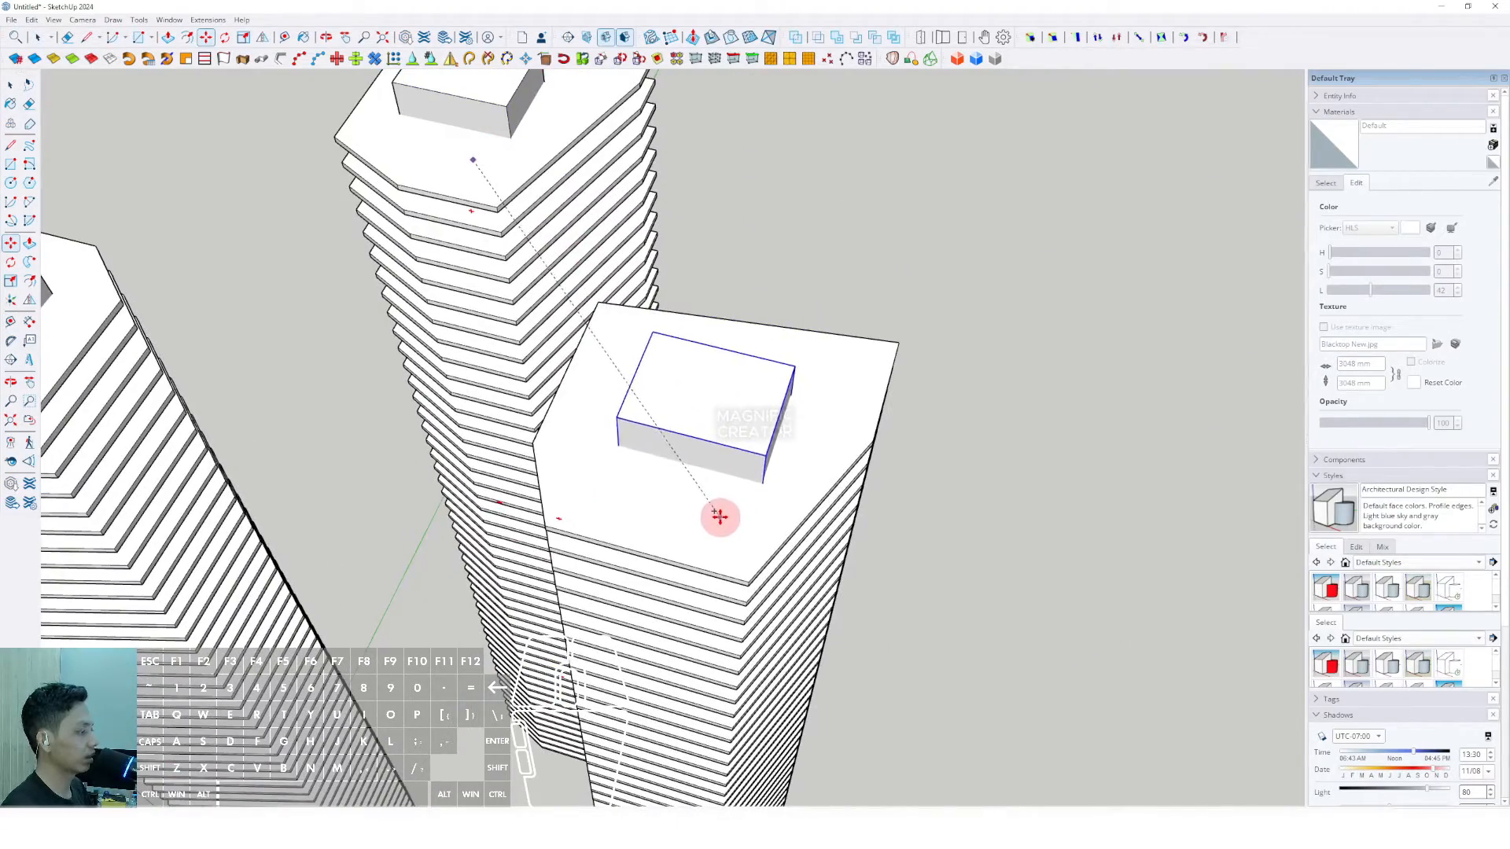
pyautogui.scroll(-5, 719, 517)
pyautogui.moveTo(697, 449); pyautogui.dragTo(676, 361, button='middle')
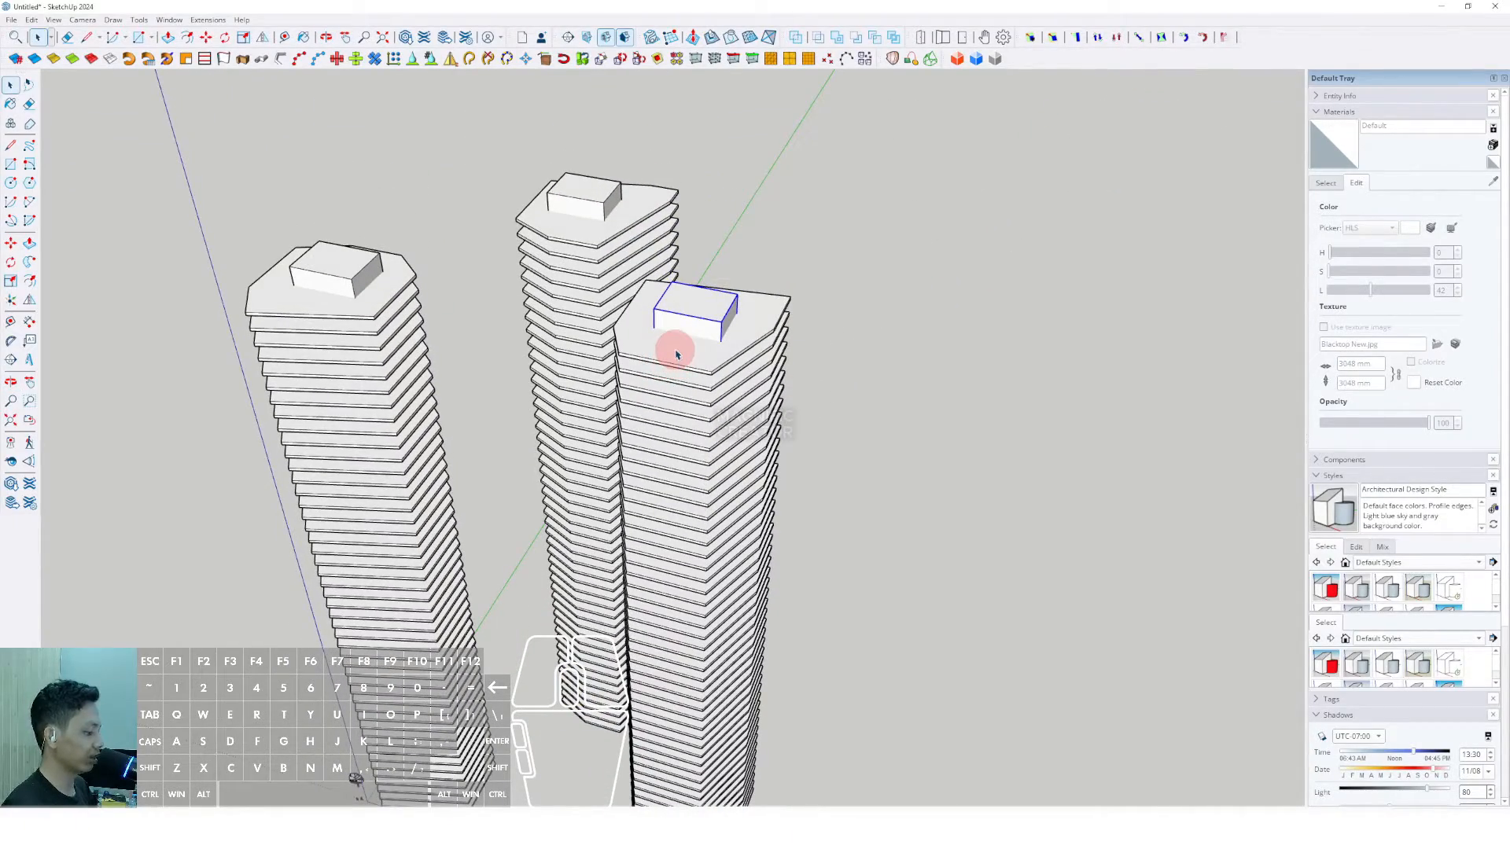
# Explode the group that holds the three towers' top slabs into separate slabs
pyautogui.keyDown('shift'); pyautogui.moveTo(686, 354); pyautogui.dragTo(567, 385, button='middle'); pyautogui.keyUp('shift')
pyautogui.scroll(2, 554, 182)
pyautogui.scroll(-2, 531, 424)
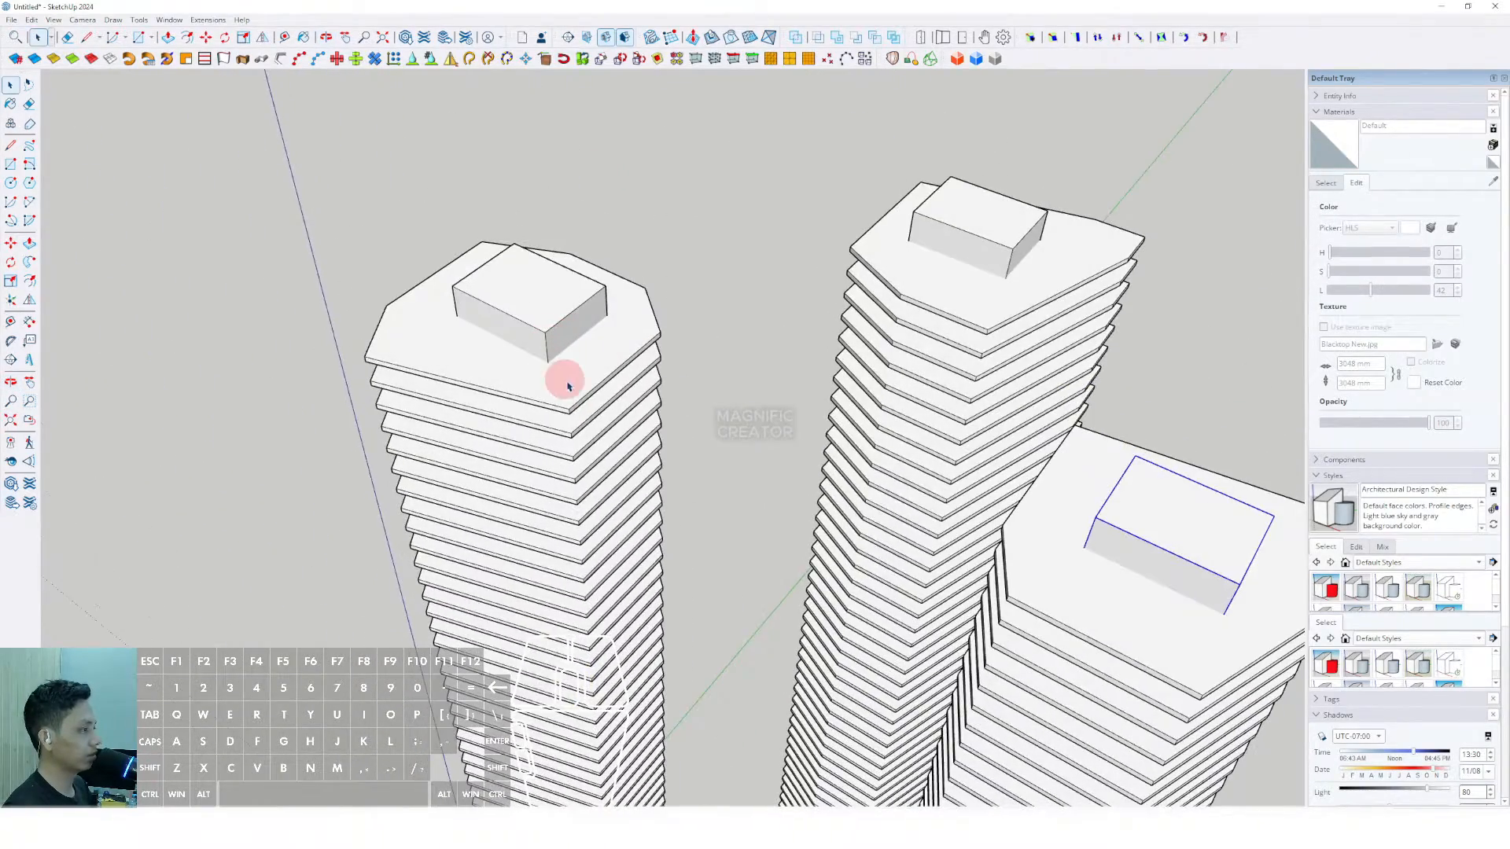
pyautogui.click(566, 385)
pyautogui.scroll(-1, 933, 330)
pyautogui.rightClick(926, 300)
pyautogui.click(901, 285)
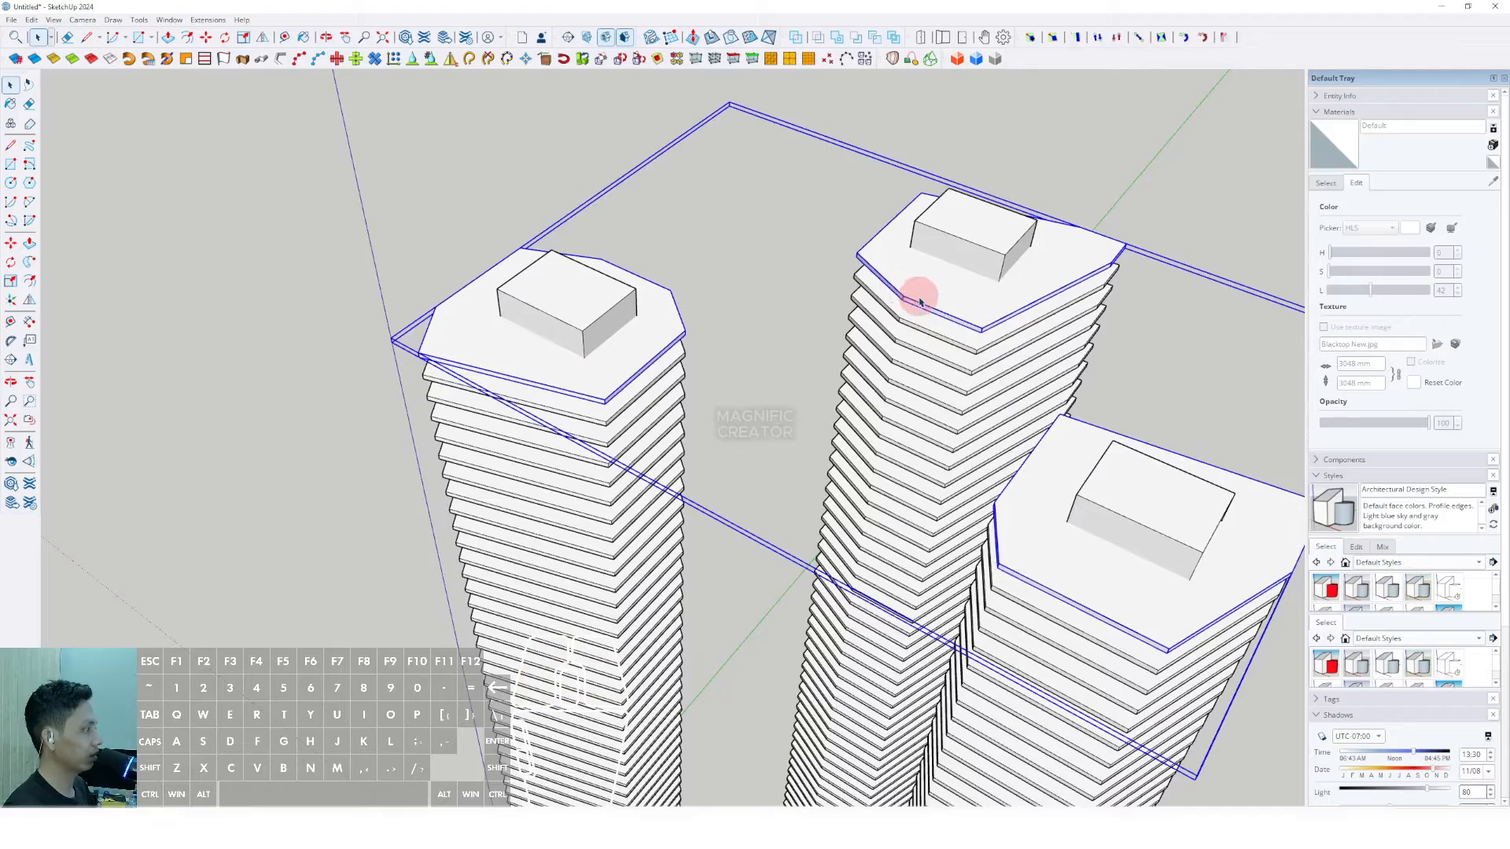
pyautogui.rightClick(924, 302)
pyautogui.click(952, 383)
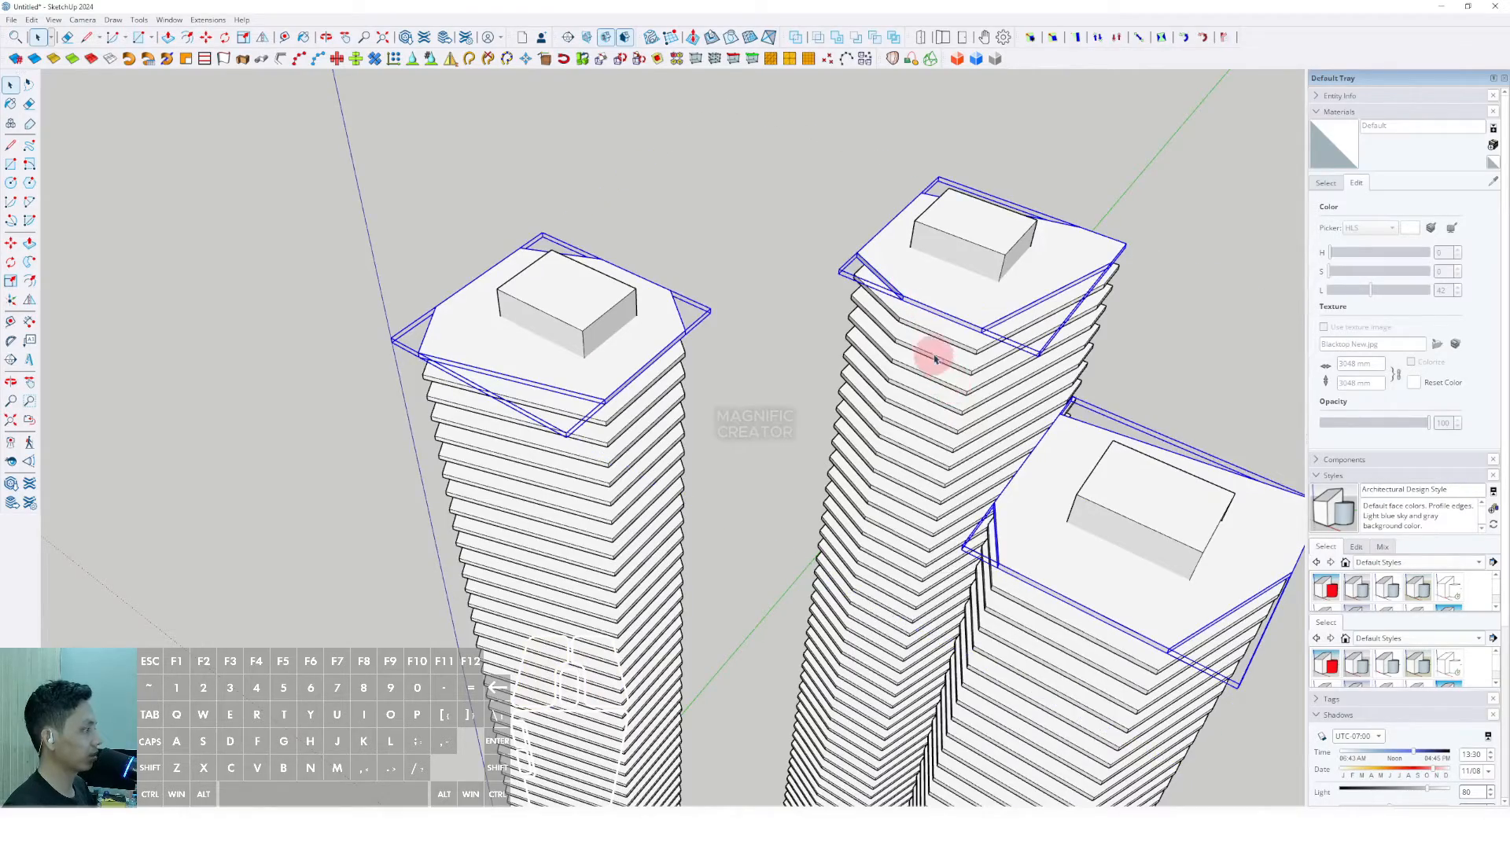
# Make the top slab of each of the three towers unique
pyautogui.moveTo(934, 357); pyautogui.dragTo(883, 228, button='middle')
pyautogui.scroll(2, 911, 283)
pyautogui.keyDown('shift'); pyautogui.moveTo(910, 287); pyautogui.dragTo(891, 312, button='middle'); pyautogui.keyUp('shift')
pyautogui.scroll(1, 563, 306)
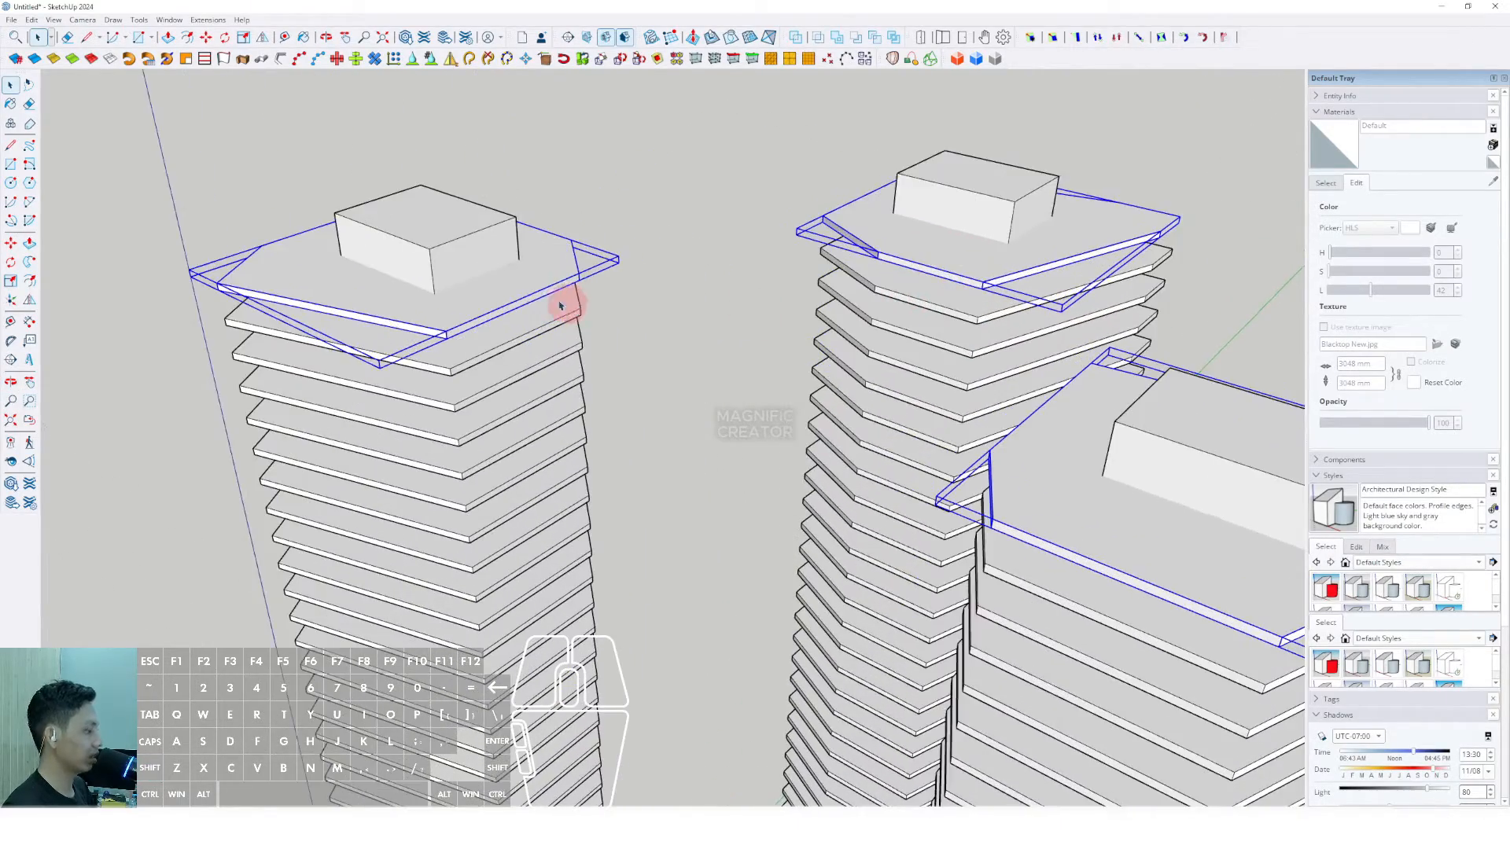
pyautogui.scroll(1, 536, 295)
pyautogui.keyDown('shift'); pyautogui.moveTo(535, 296); pyautogui.dragTo(560, 336, button='middle'); pyautogui.keyUp('shift')
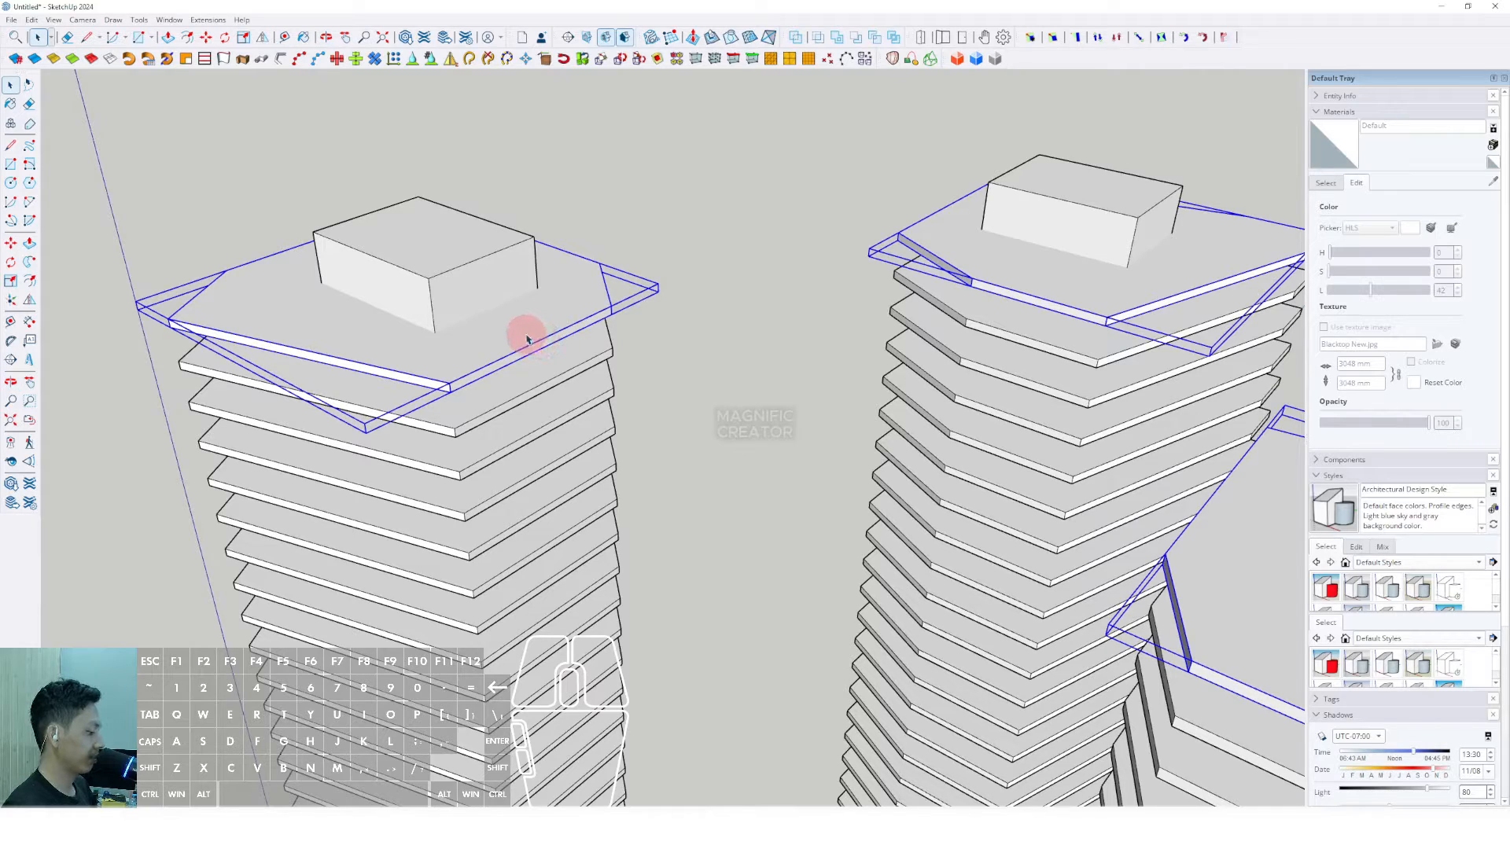
pyautogui.scroll(3, 529, 340)
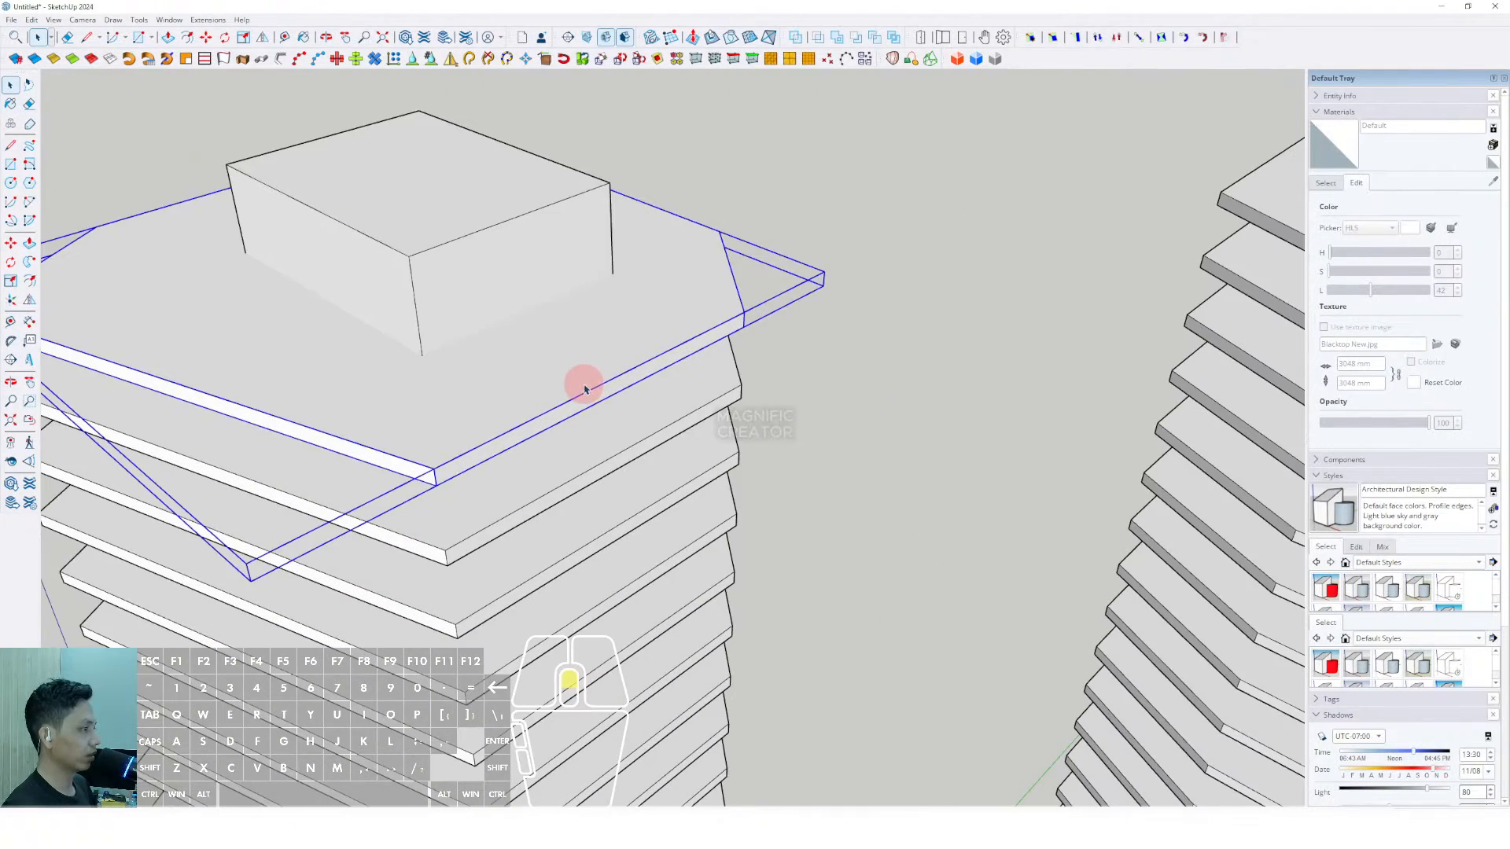
pyautogui.click(634, 452)
pyautogui.scroll(-2, 563, 450)
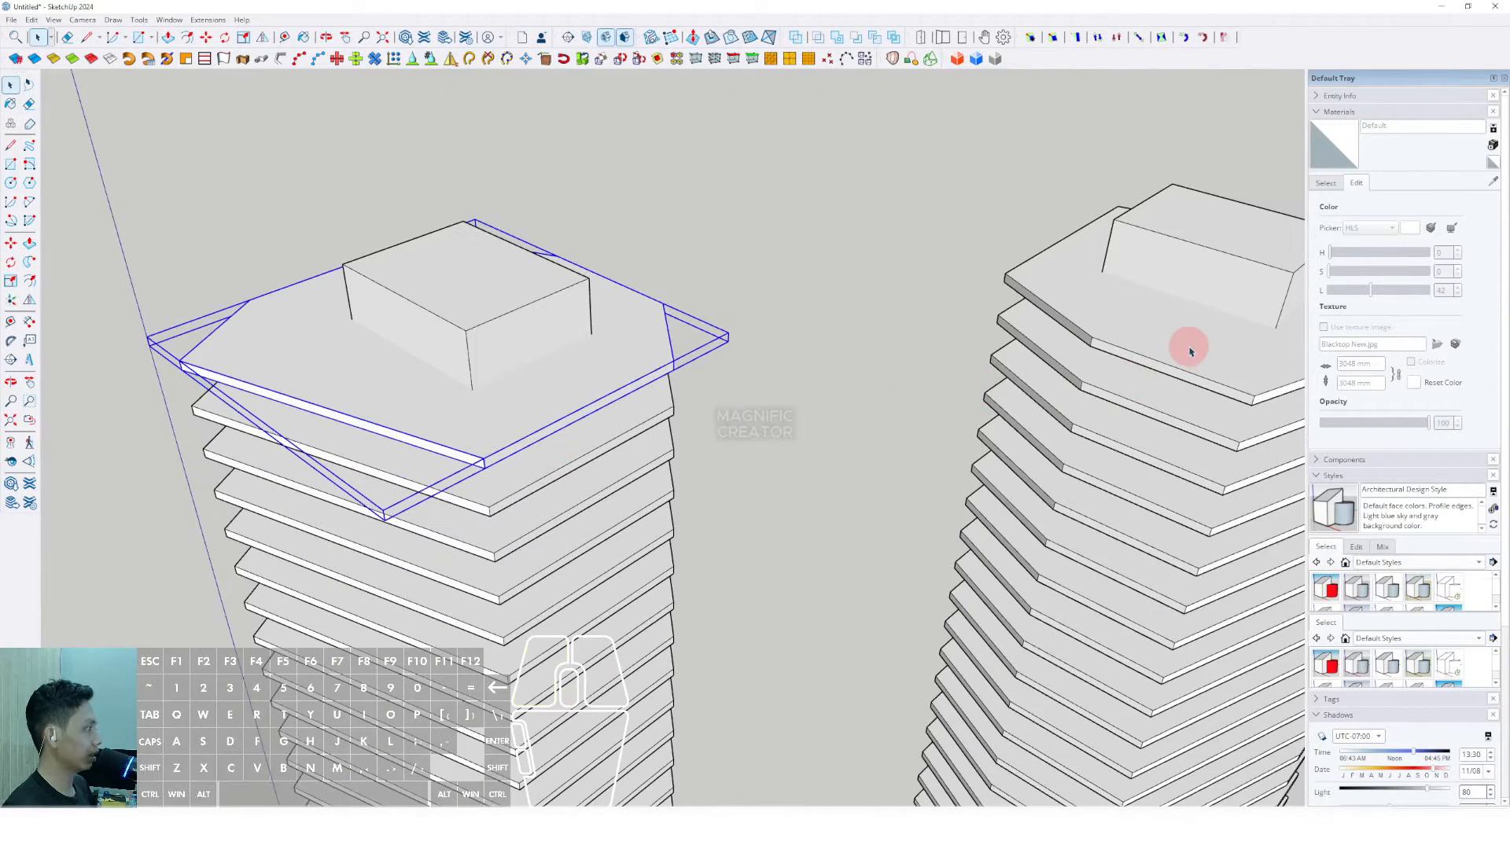
pyautogui.click(1188, 348)
pyautogui.keyDown('shift'); pyautogui.moveTo(1188, 348); pyautogui.dragTo(722, 343, button='middle'); pyautogui.keyUp('shift')
pyautogui.rightClick(795, 369)
pyautogui.click(834, 454)
pyautogui.scroll(-2, 814, 309)
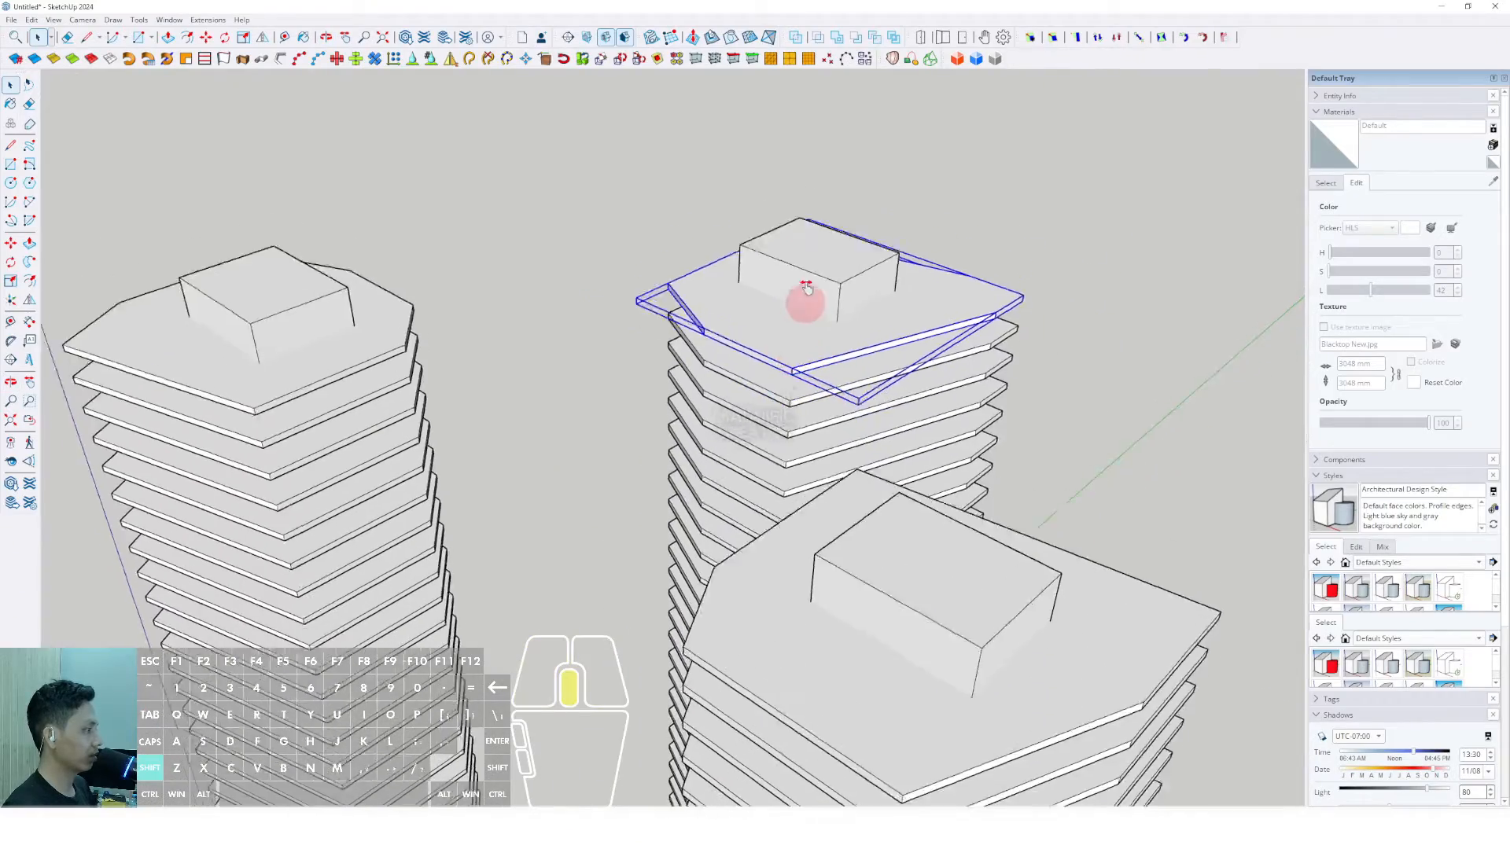
pyautogui.keyDown('shift'); pyautogui.moveTo(806, 299); pyautogui.dragTo(812, 200, button='middle'); pyautogui.keyUp('shift')
pyautogui.rightClick(807, 494)
pyautogui.click(840, 214)
pyautogui.scroll(-2, 700, 381)
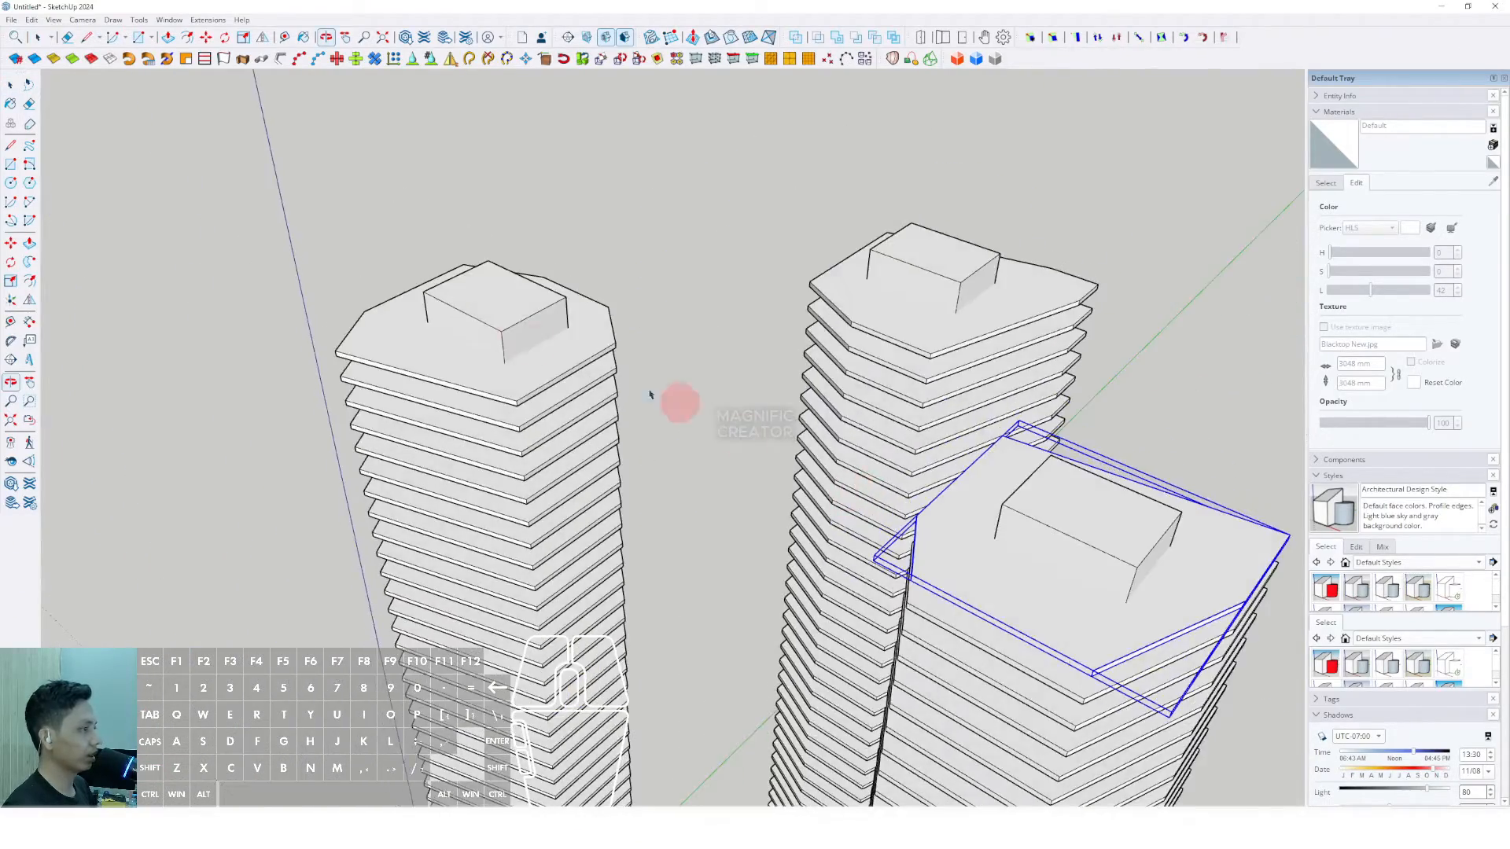
# Offset the top face outline of the origin tower's roof slab slightly inward
pyautogui.scroll(6, 629, 381)
pyautogui.doubleClick(697, 341)
pyautogui.scroll(2, 722, 310)
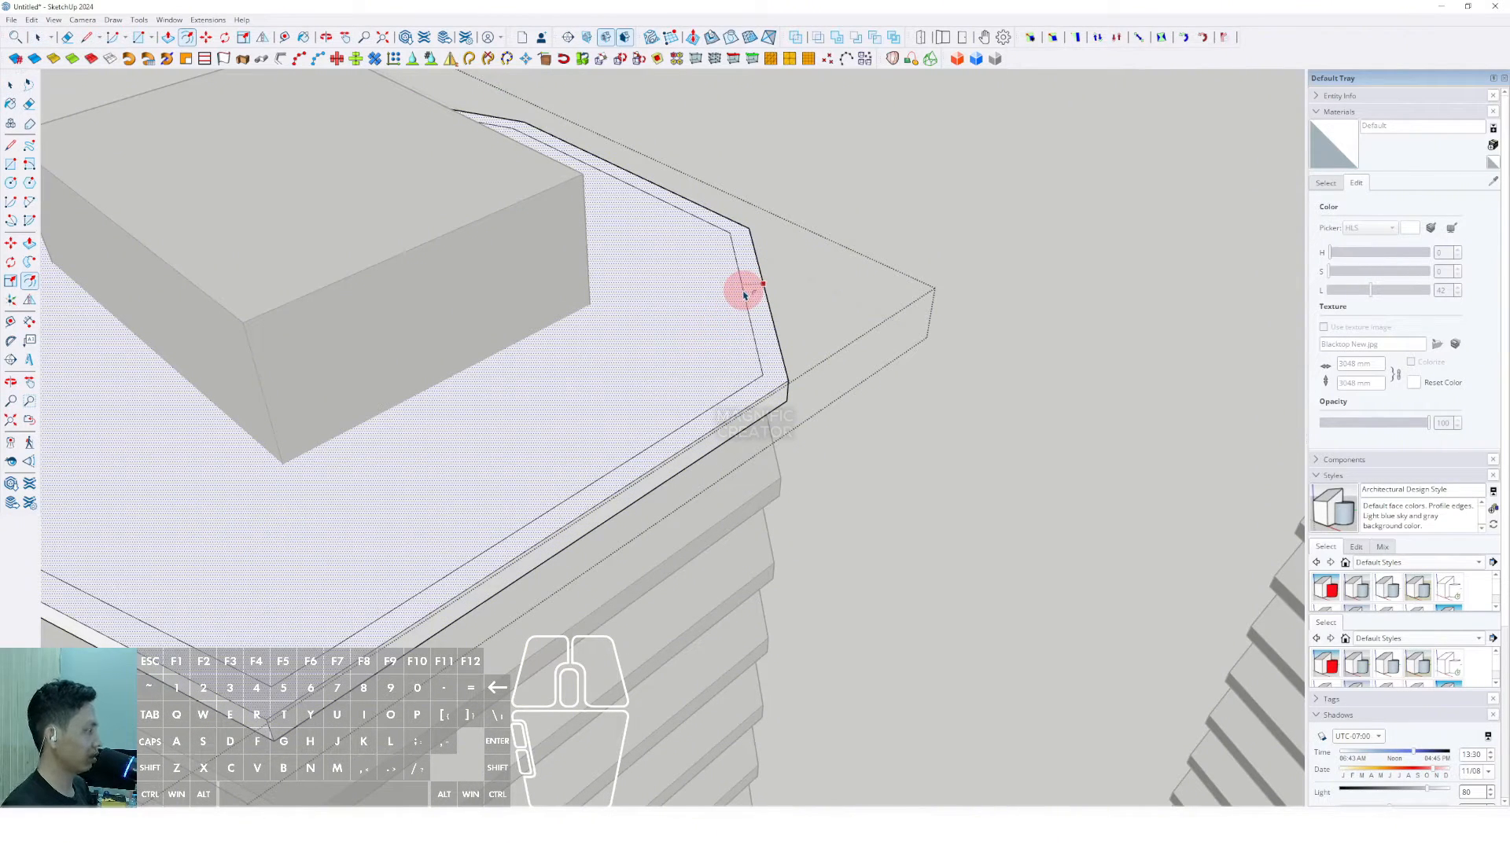
pyautogui.click(745, 296)
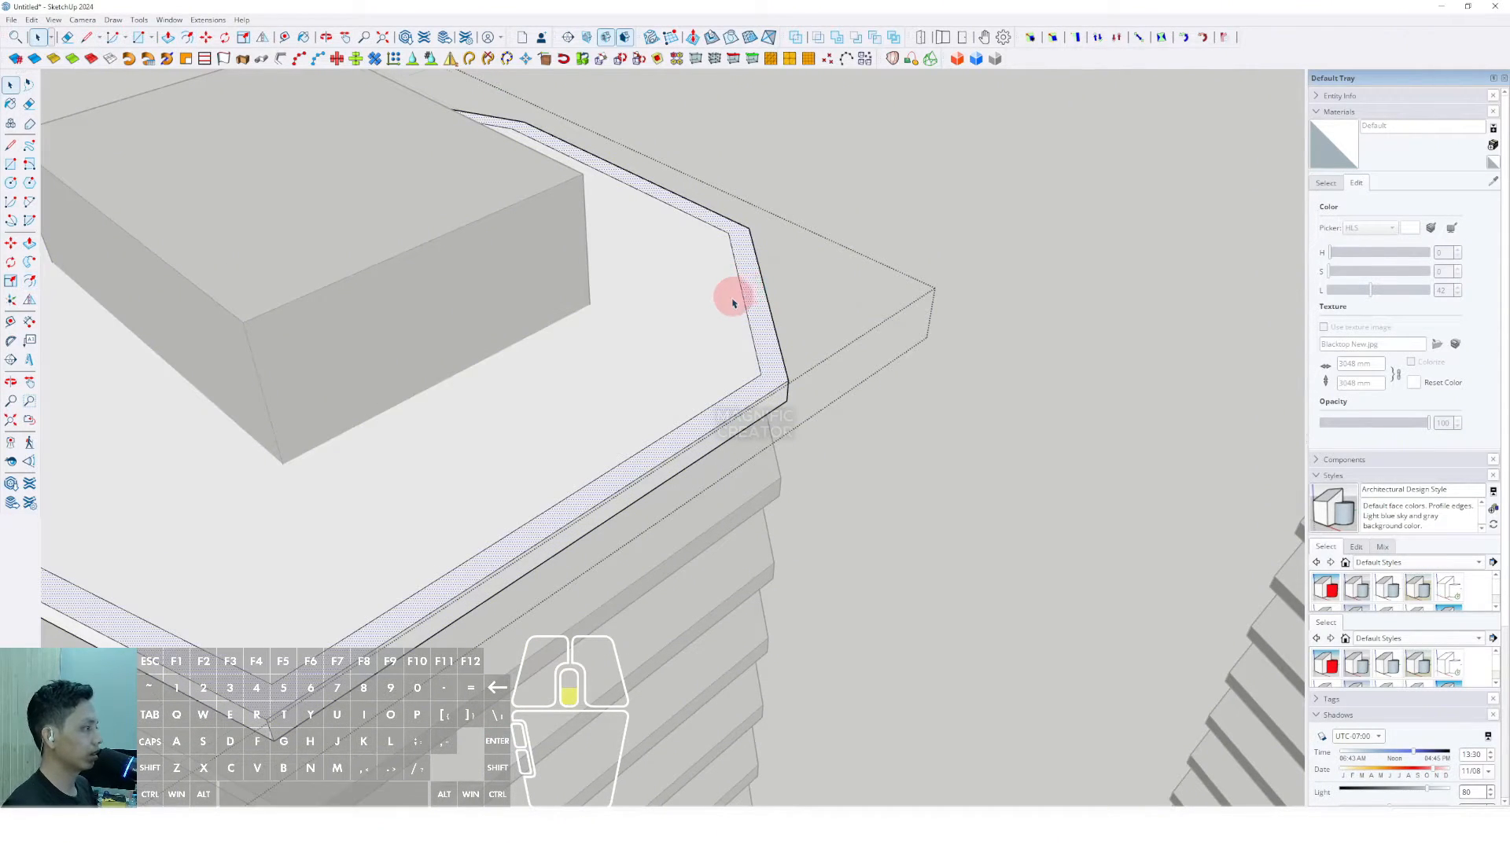
pyautogui.scroll(-2, 735, 307)
pyautogui.scroll(-3, 739, 311)
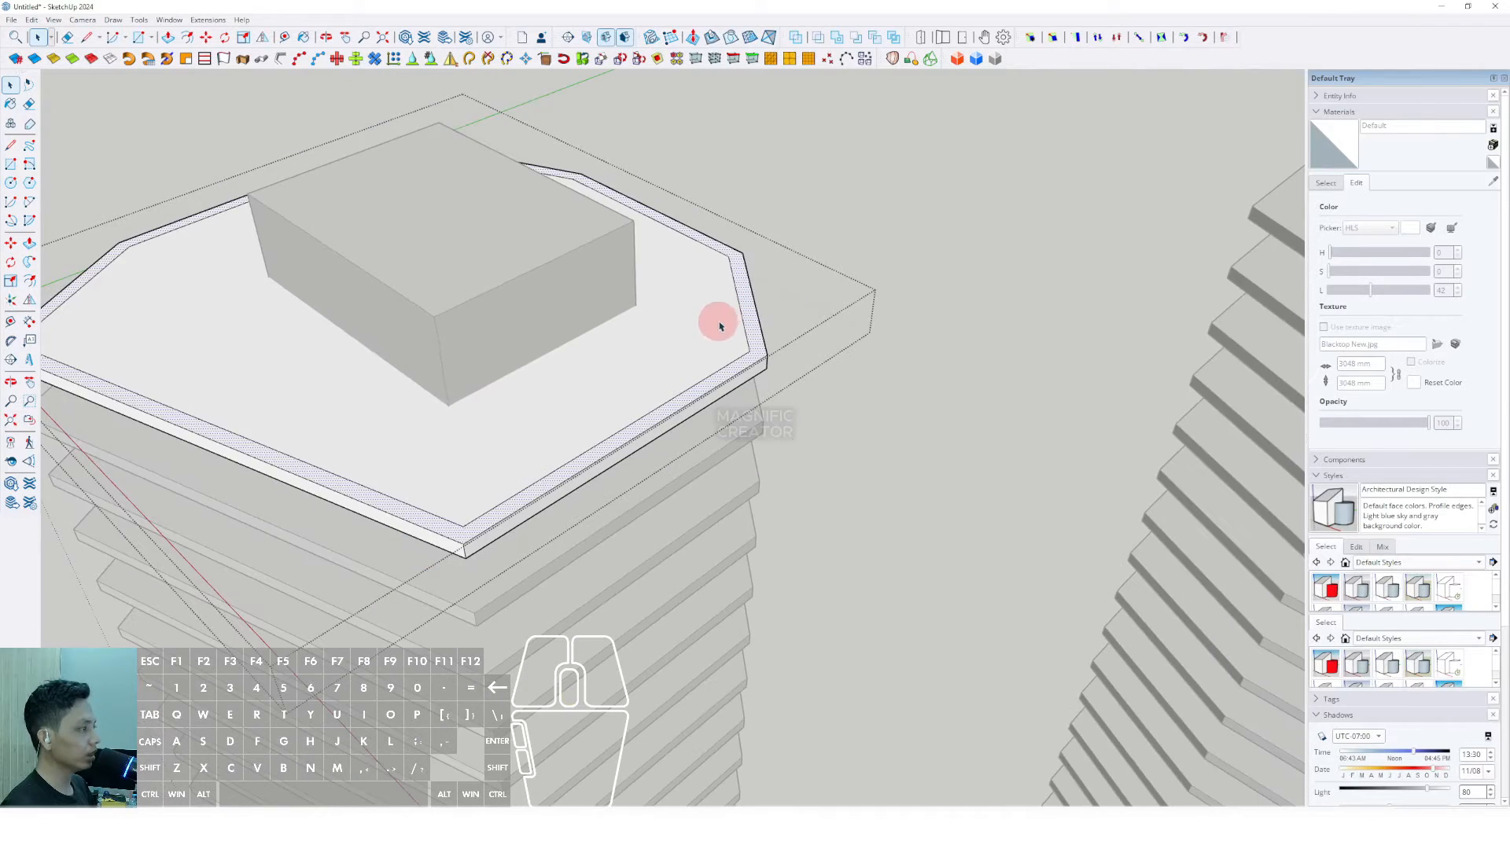
# Copy the roof slab's inner offset face and paste it in place outside the slab group
pyautogui.click(719, 327)
pyautogui.moveTo(719, 326); pyautogui.dragTo(627, 302, button='middle')
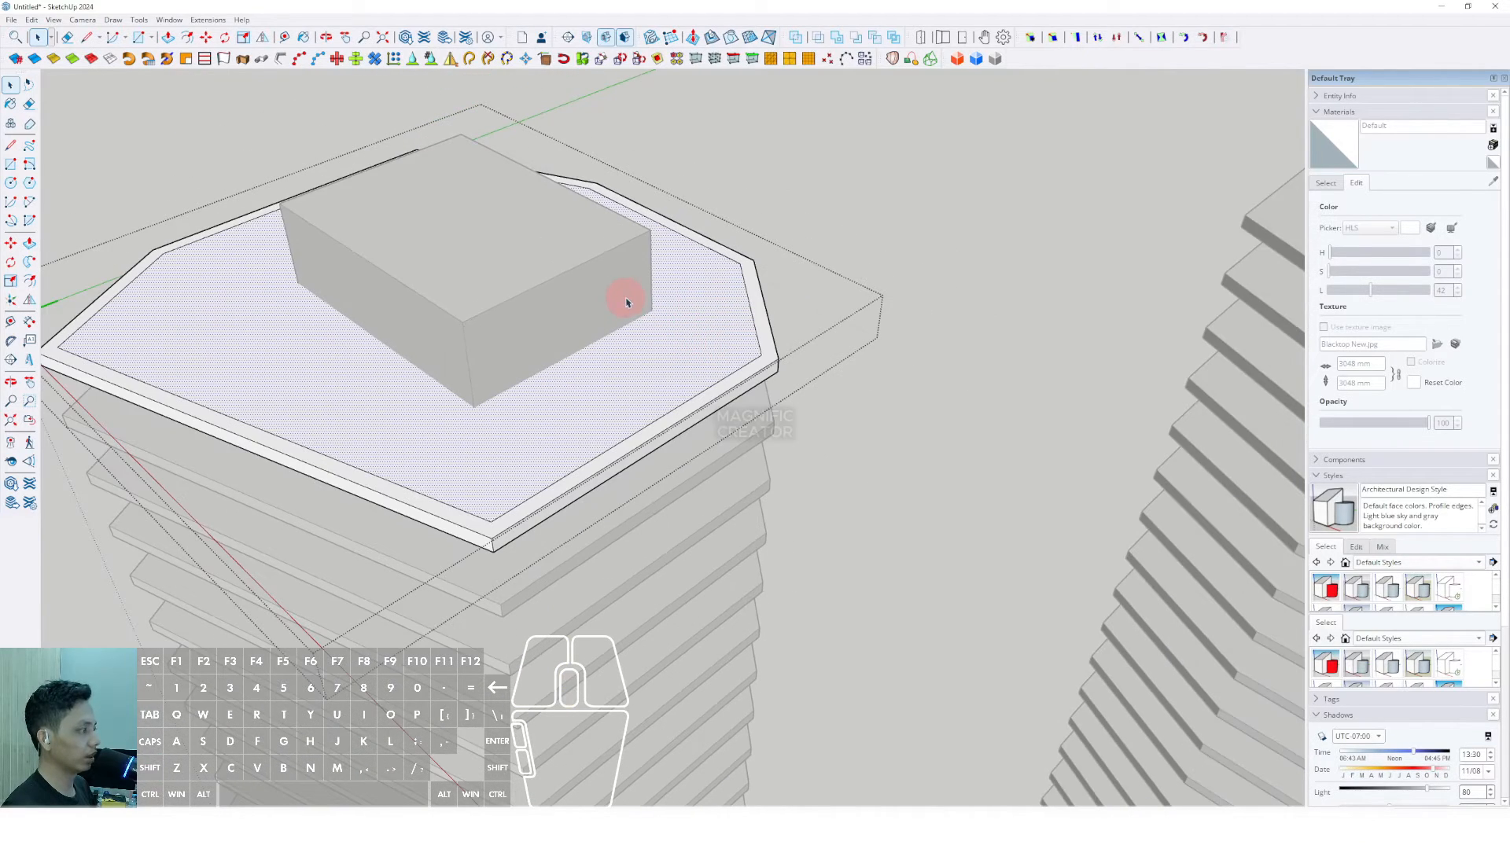
pyautogui.click(31, 20)
pyautogui.click(53, 83)
pyautogui.scroll(-2, 173, 130)
pyautogui.click(844, 195)
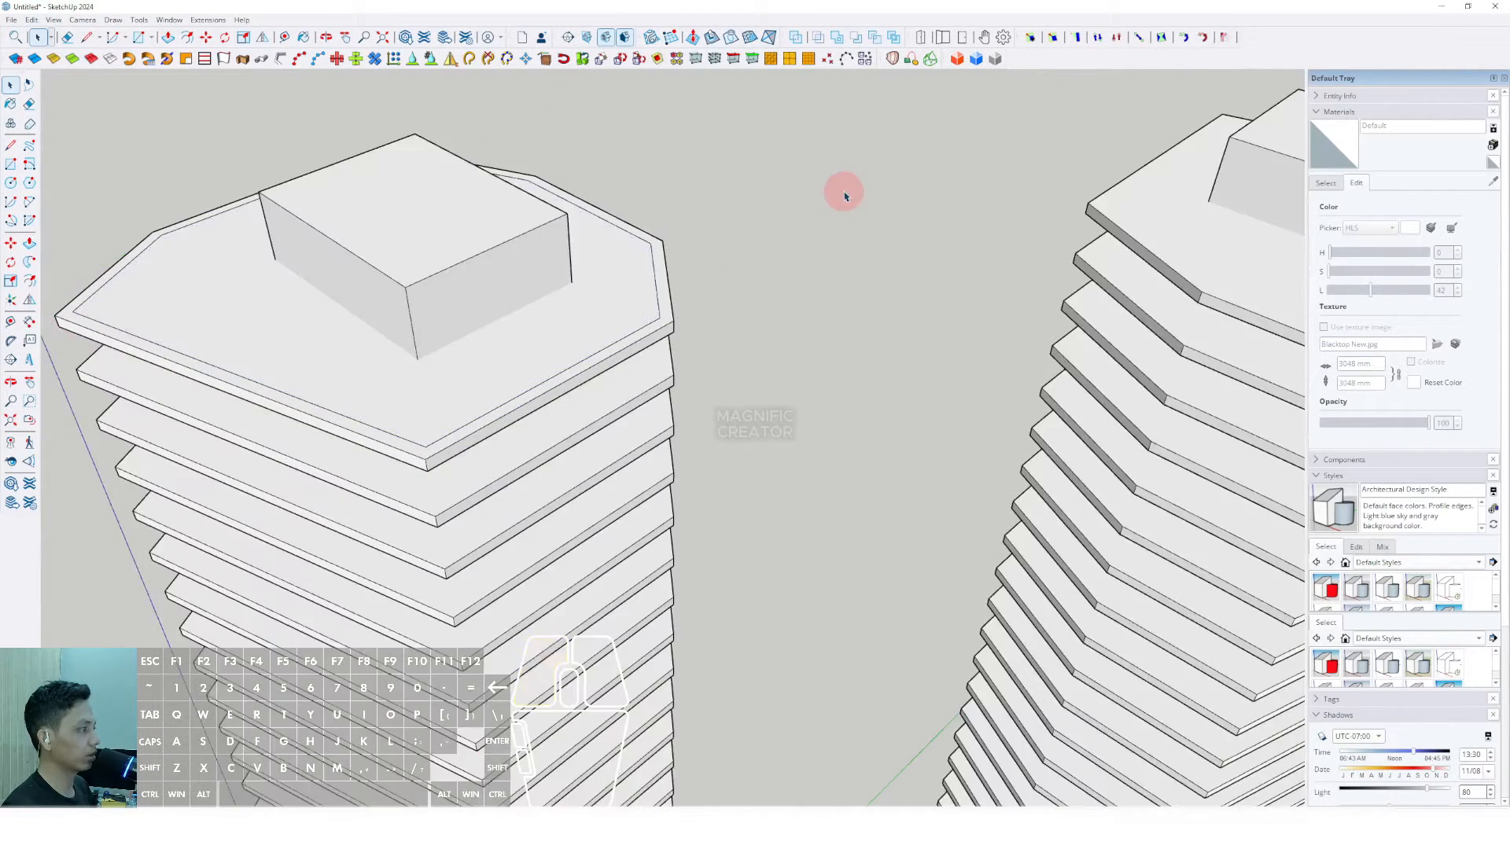
pyautogui.click(31, 21)
pyautogui.click(69, 109)
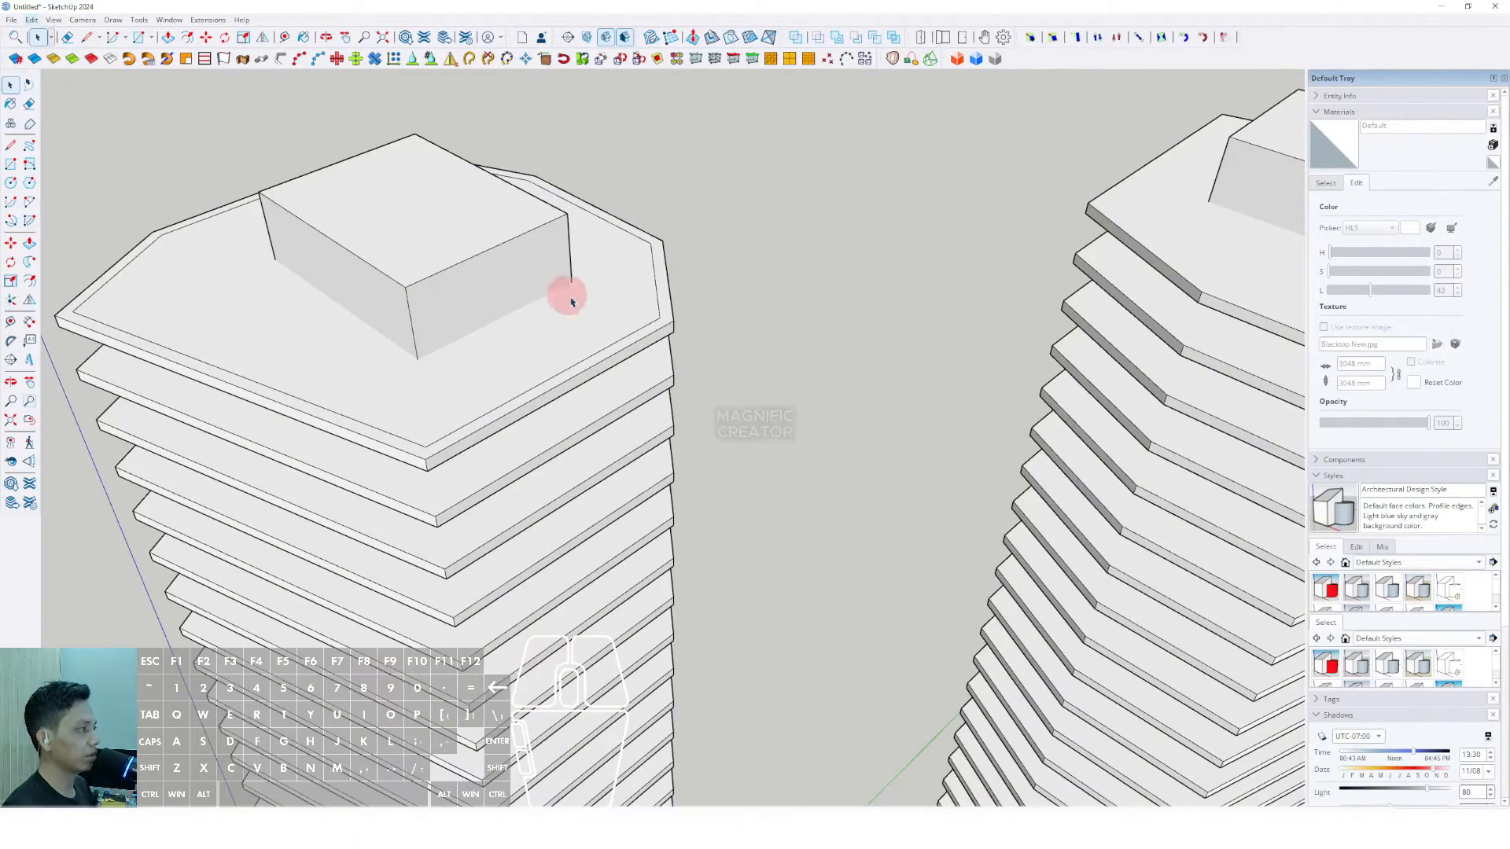
# Push the pasted roof face down through all the floors to the tower's base
pyautogui.scroll(5, 580, 252)
pyautogui.press('p')
pyautogui.click(700, 236)
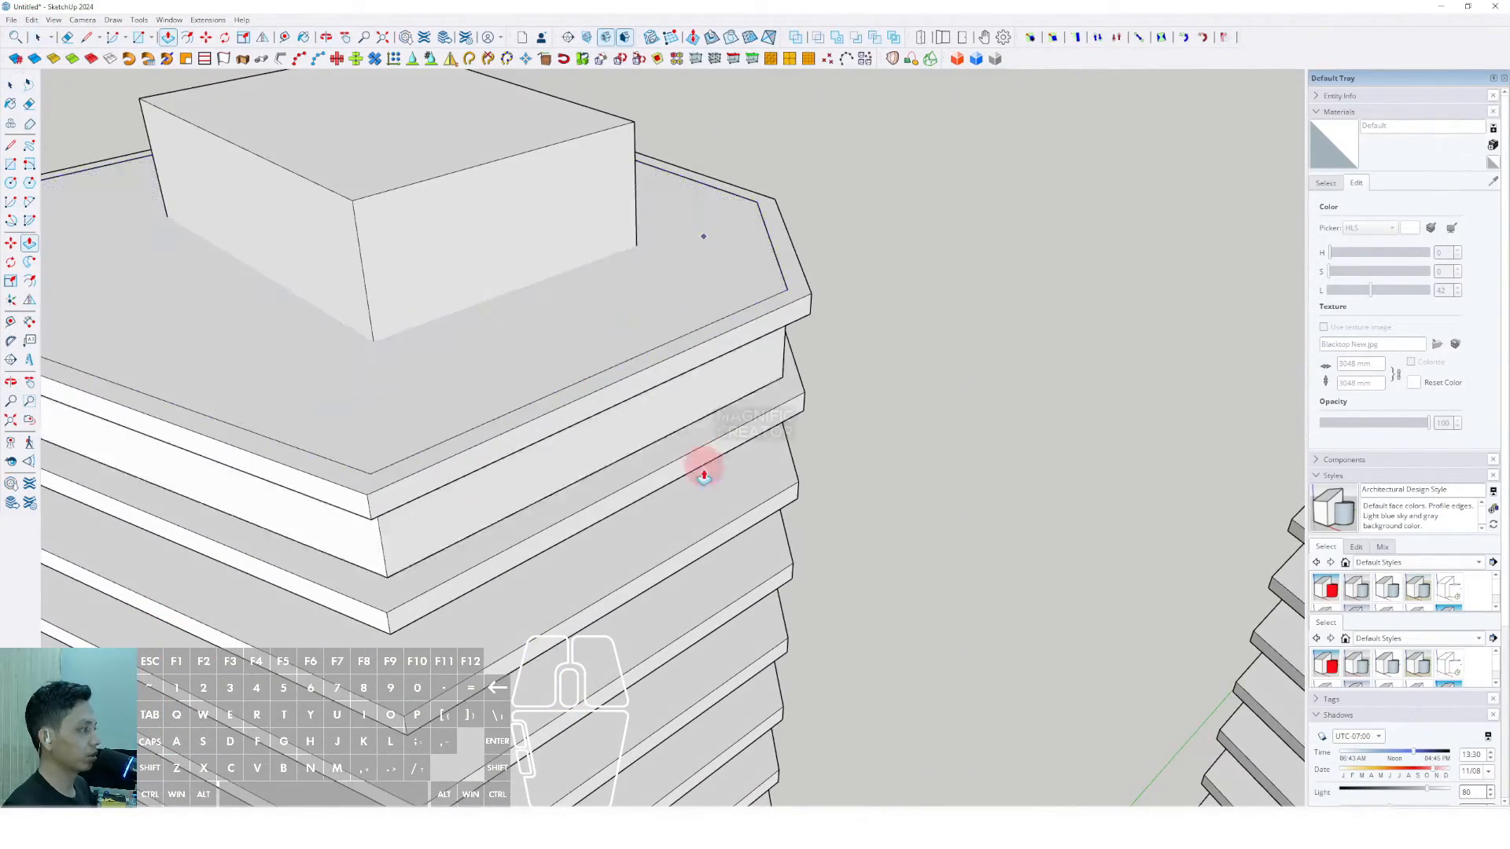
pyautogui.scroll(-4, 703, 477)
pyautogui.keyDown('shift'); pyautogui.moveTo(700, 603); pyautogui.dragTo(616, 672, button='middle'); pyautogui.keyUp('shift')
pyautogui.scroll(3, 604, 582)
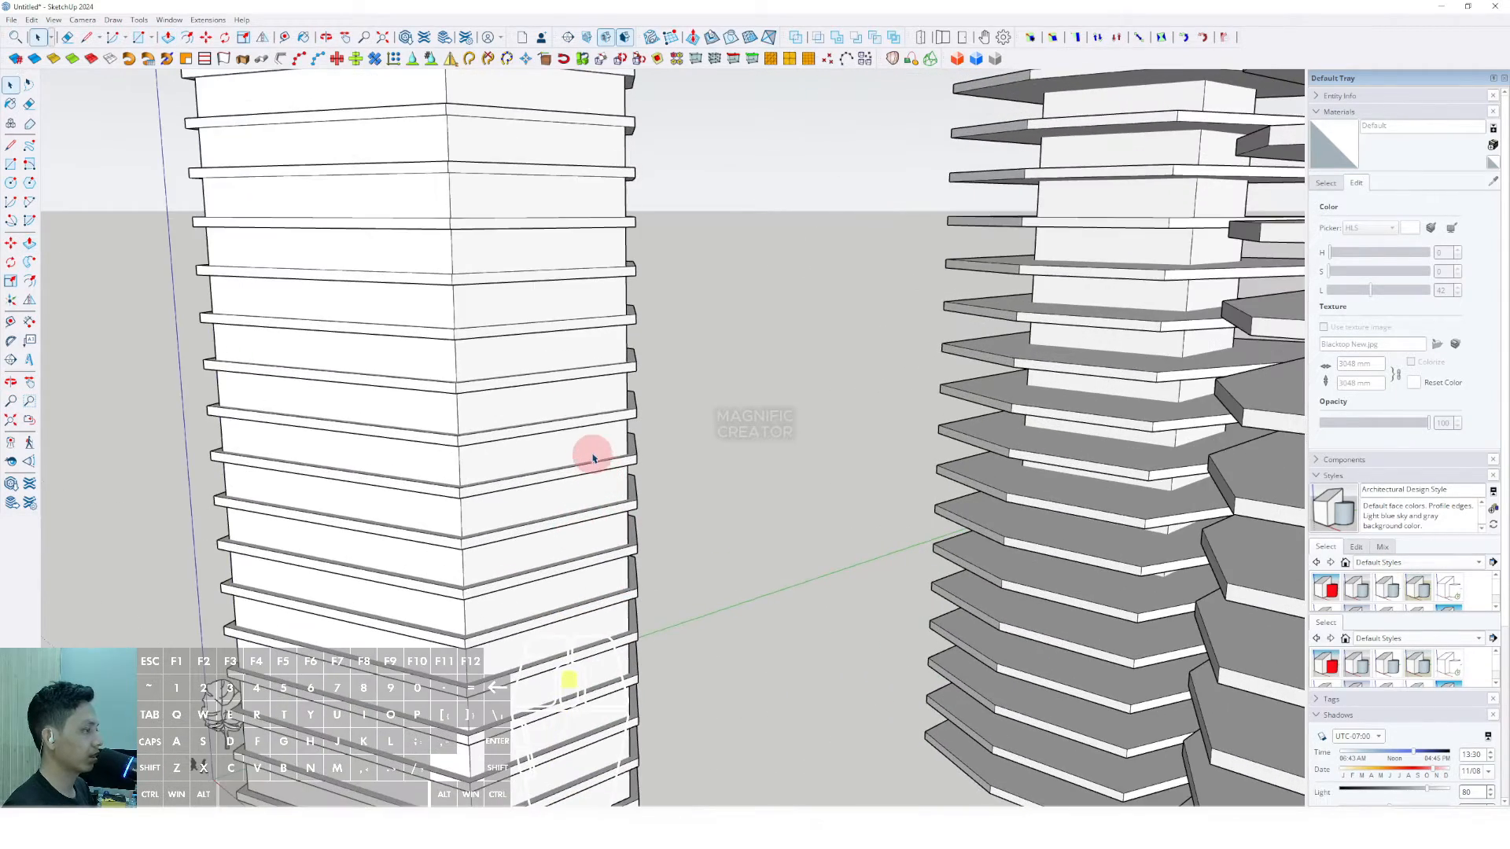
# Group all the geometry of the extruded volume between the origin tower's floor slabs
pyautogui.press('space')
pyautogui.tripleClick(590, 438)
pyautogui.rightClick(591, 442)
pyautogui.click(627, 551)
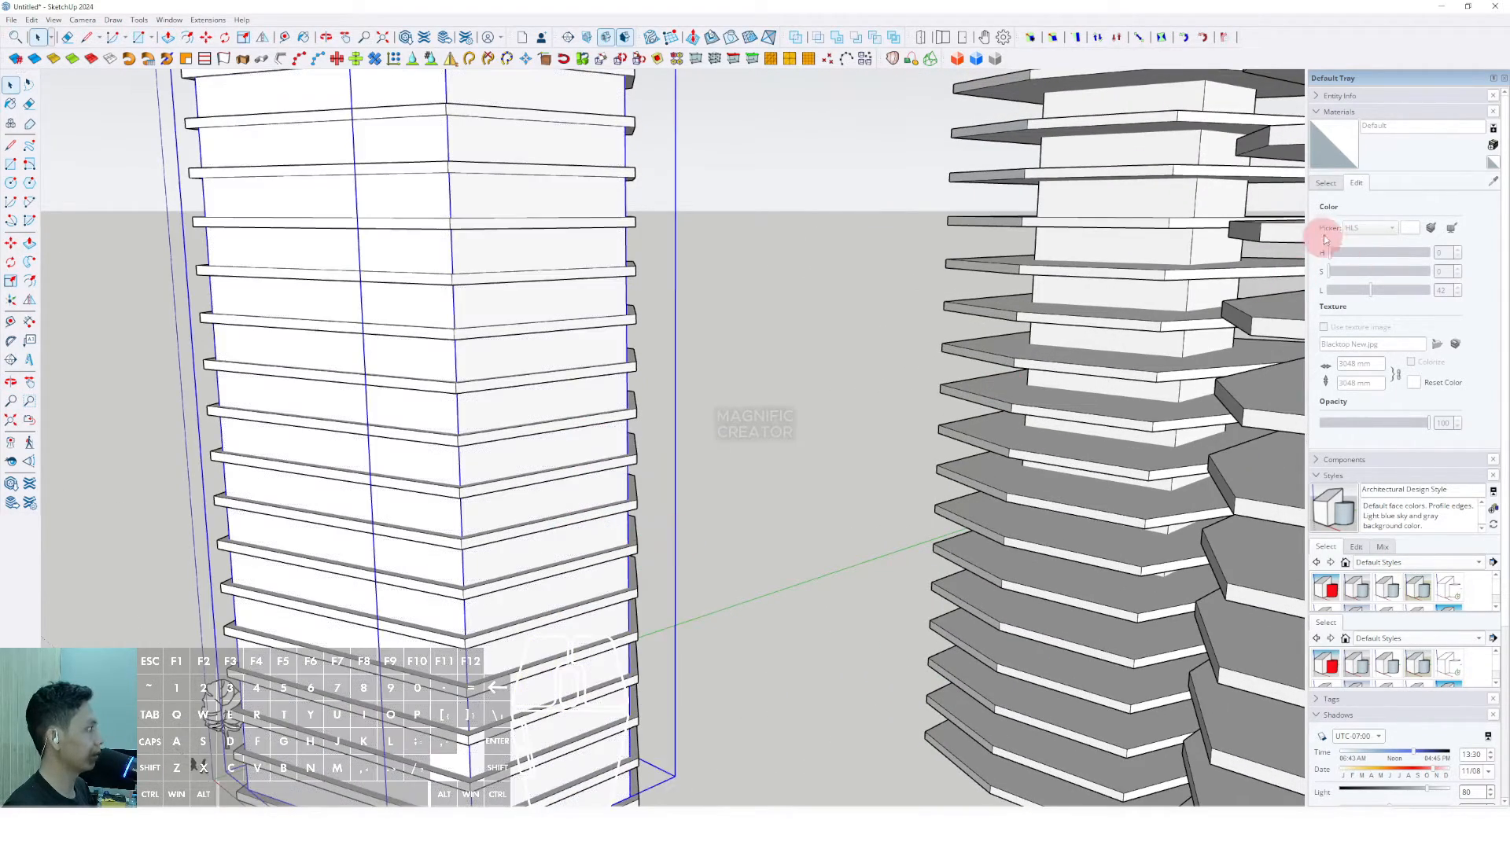
# Apply the Translucent Glass Blue material from Glass and Mirrors to the origin tower's extruded volume
pyautogui.click(1326, 182)
pyautogui.click(1477, 197)
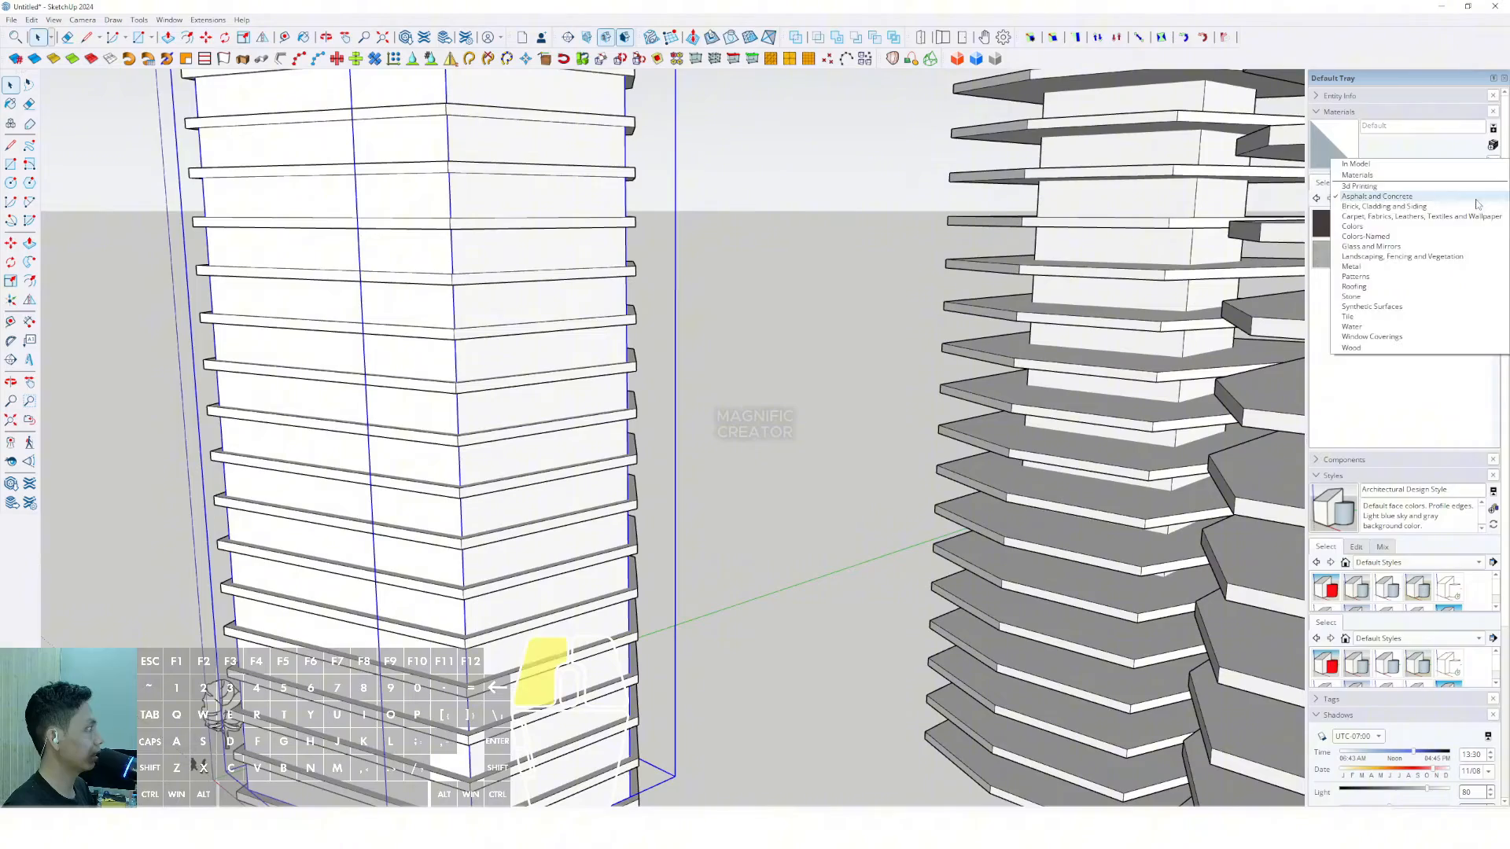
pyautogui.click(1357, 247)
pyautogui.click(566, 301)
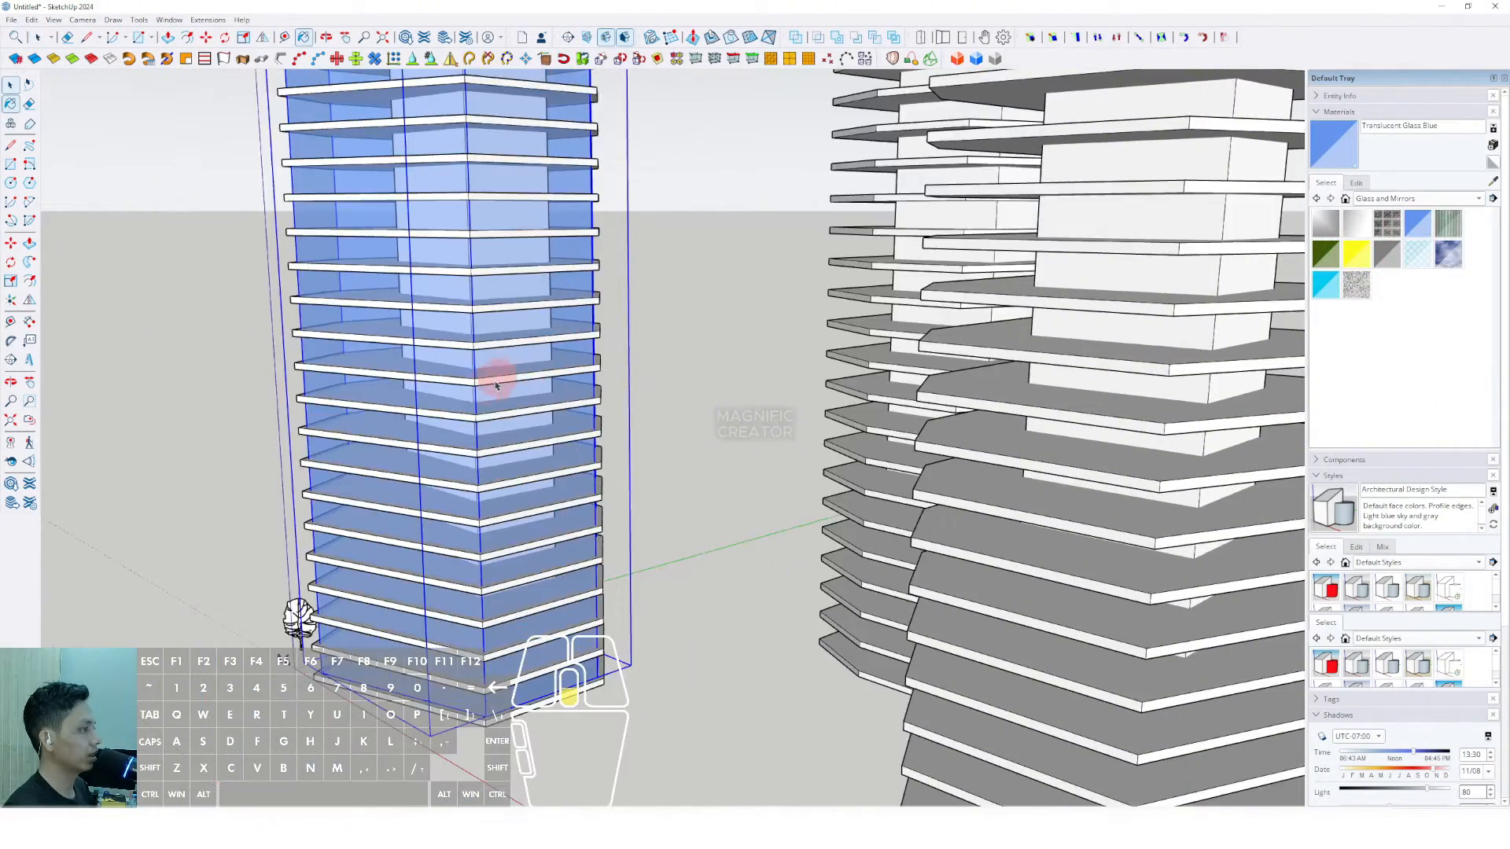
pyautogui.scroll(-10, 488, 327)
pyautogui.moveTo(488, 327)
pyautogui.mouseDown(button='middle')
pyautogui.moveTo(498, 546)
pyautogui.moveTo(551, 380)
pyautogui.moveTo(593, 535)
pyautogui.mouseUp(button='middle')
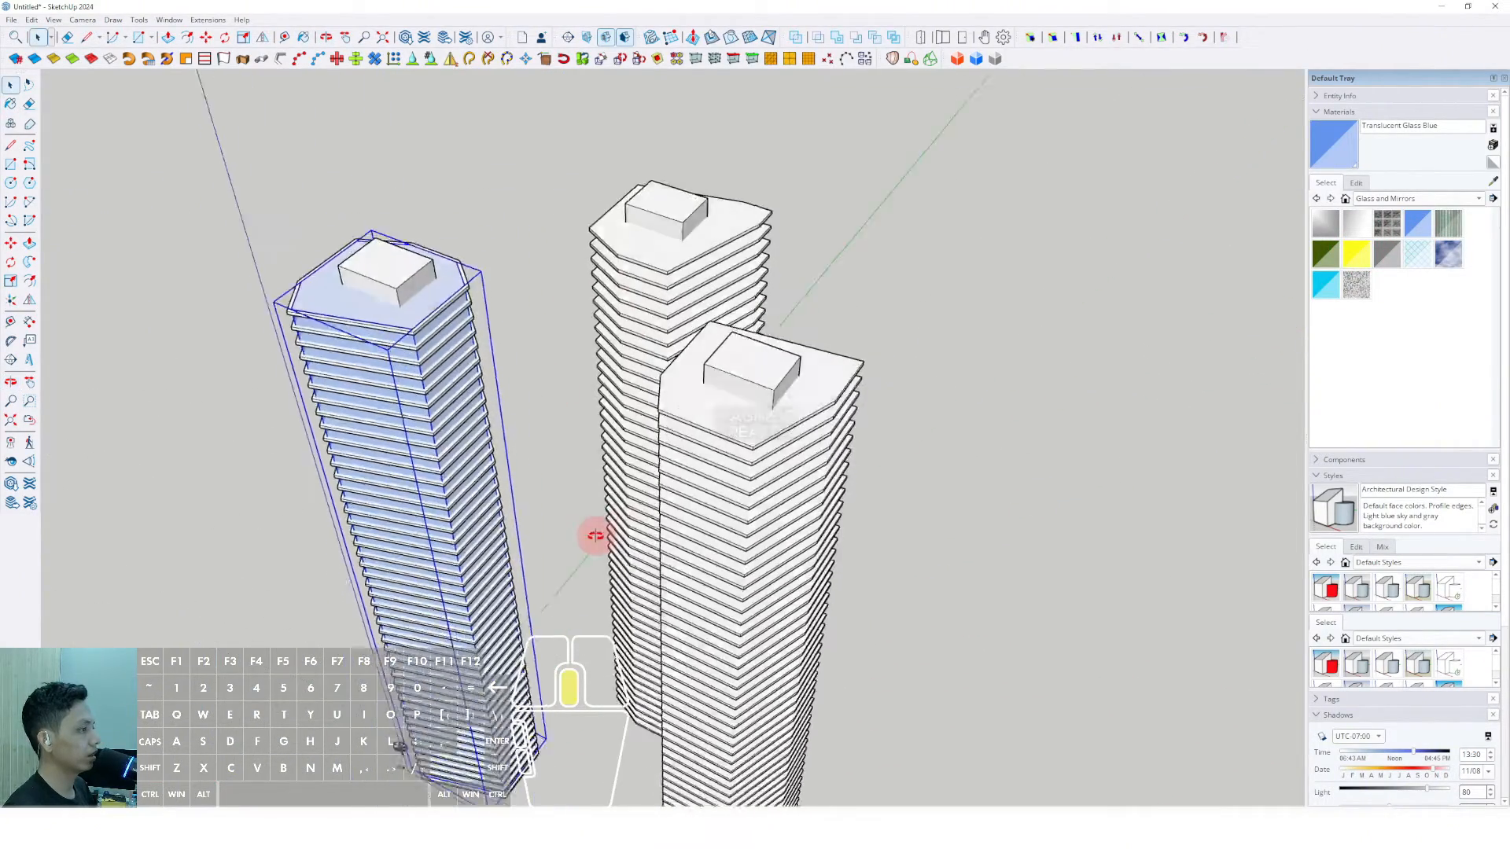
# Delete the top and bottom faces of the origin tower's glass volume, leaving only its side walls, and close the group
pyautogui.scroll(4, 629, 271)
pyautogui.keyDown('shift'); pyautogui.moveTo(629, 272); pyautogui.dragTo(774, 300, button='middle'); pyautogui.keyUp('shift')
pyautogui.scroll(4, 668, 330)
pyautogui.scroll(-2, 668, 330)
pyautogui.scroll(5, 496, 383)
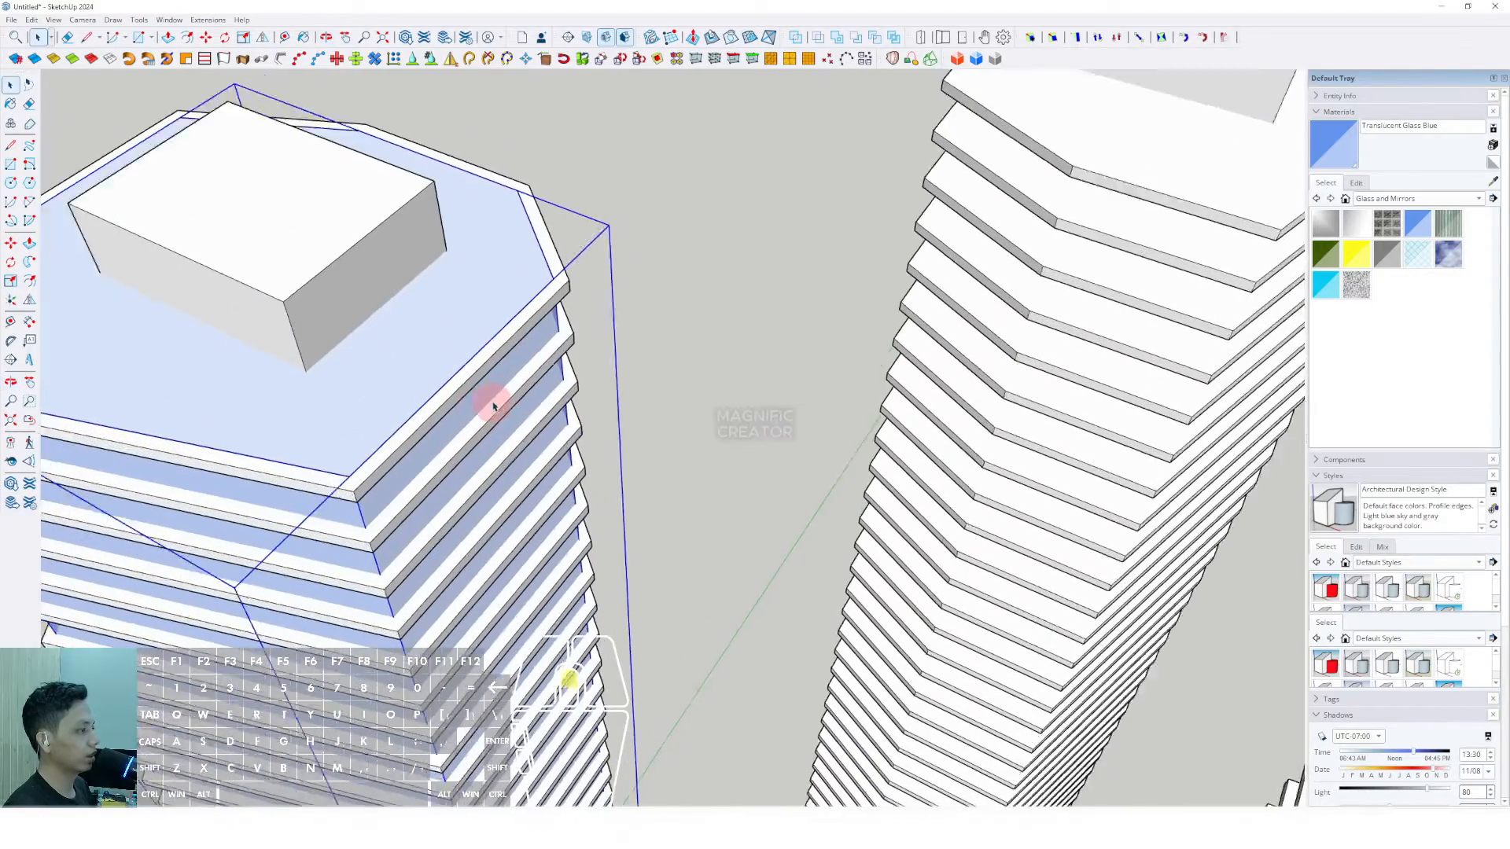
pyautogui.moveTo(488, 374); pyautogui.dragTo(468, 388, button='middle')
pyautogui.press('i')
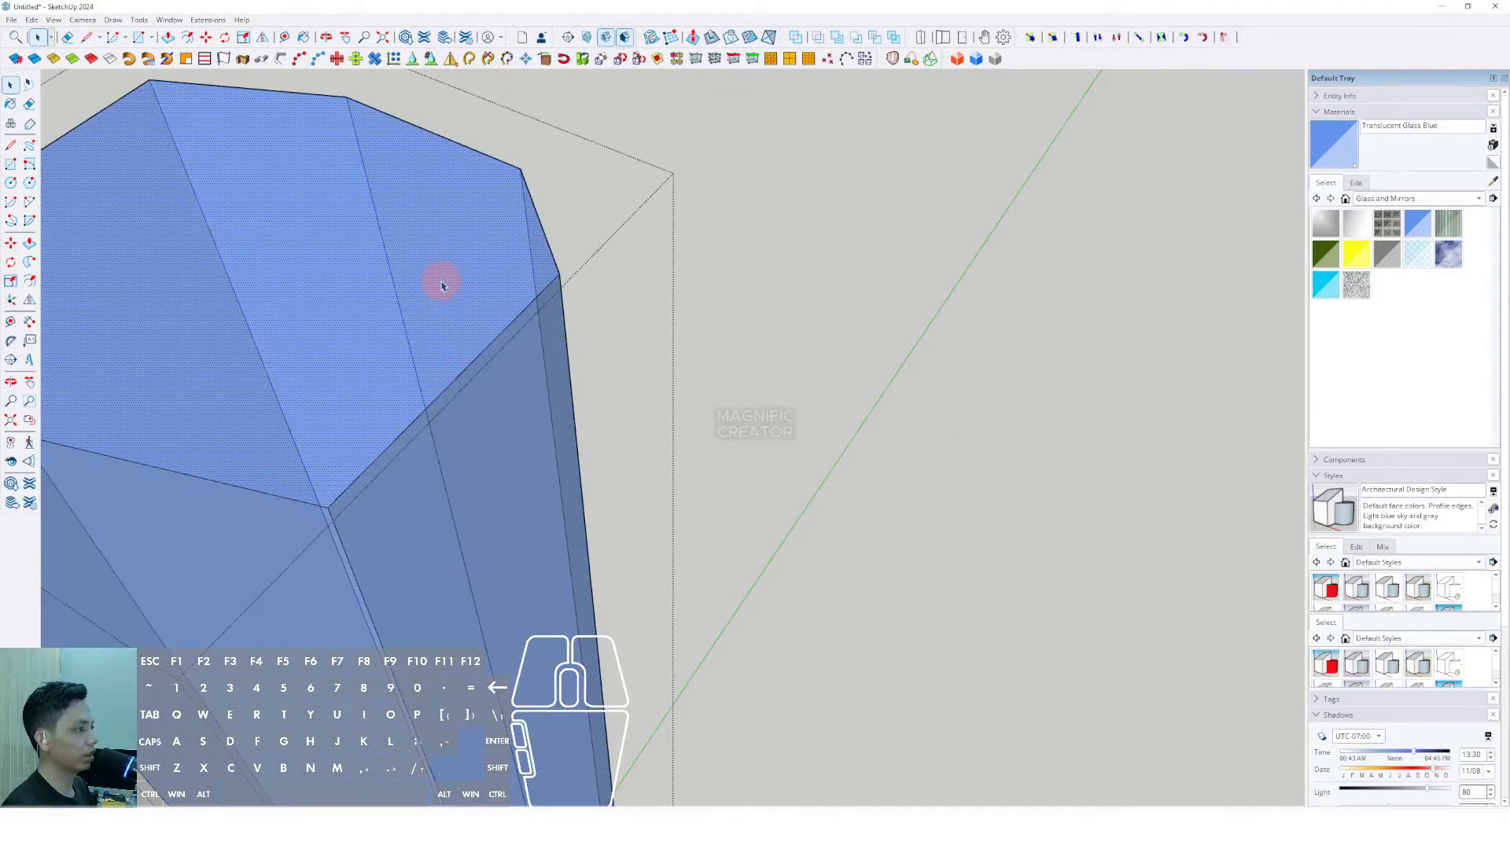
pyautogui.moveTo(442, 286); pyautogui.dragTo(650, 610, button='middle')
pyautogui.scroll(-4, 651, 610)
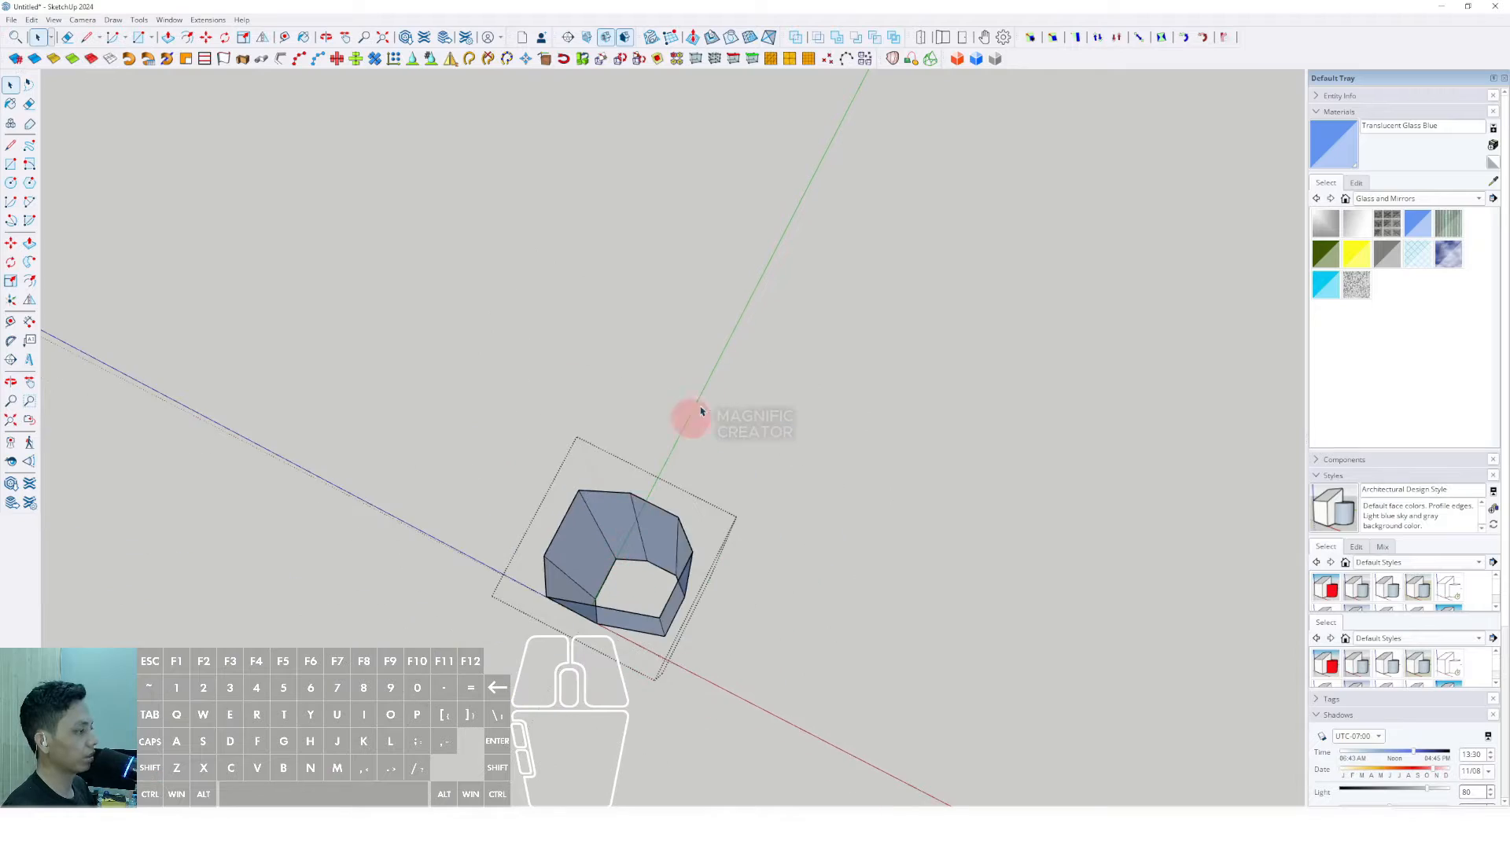
pyautogui.click(701, 411)
# Open the back tower's roof slab group and offset its top face inward to form a narrow border
pyautogui.keyDown('shift'); pyautogui.moveTo(645, 515); pyautogui.dragTo(824, 183, button='middle'); pyautogui.keyUp('shift')
pyautogui.scroll(6, 738, 226)
pyautogui.doubleClick(759, 228)
pyautogui.tripleClick(758, 228)
pyautogui.press('f')
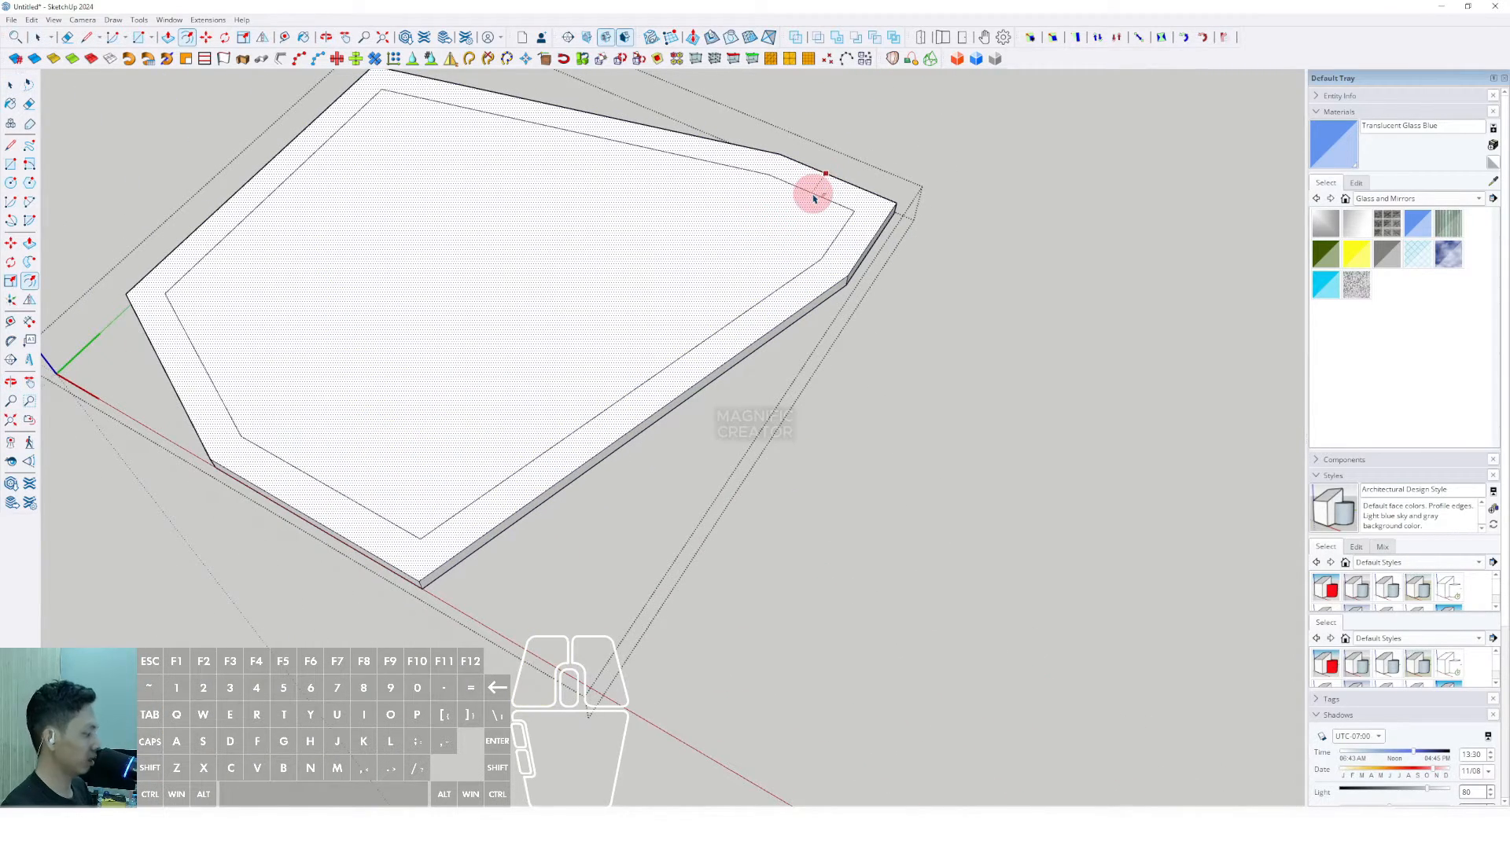
pyautogui.press('Return')
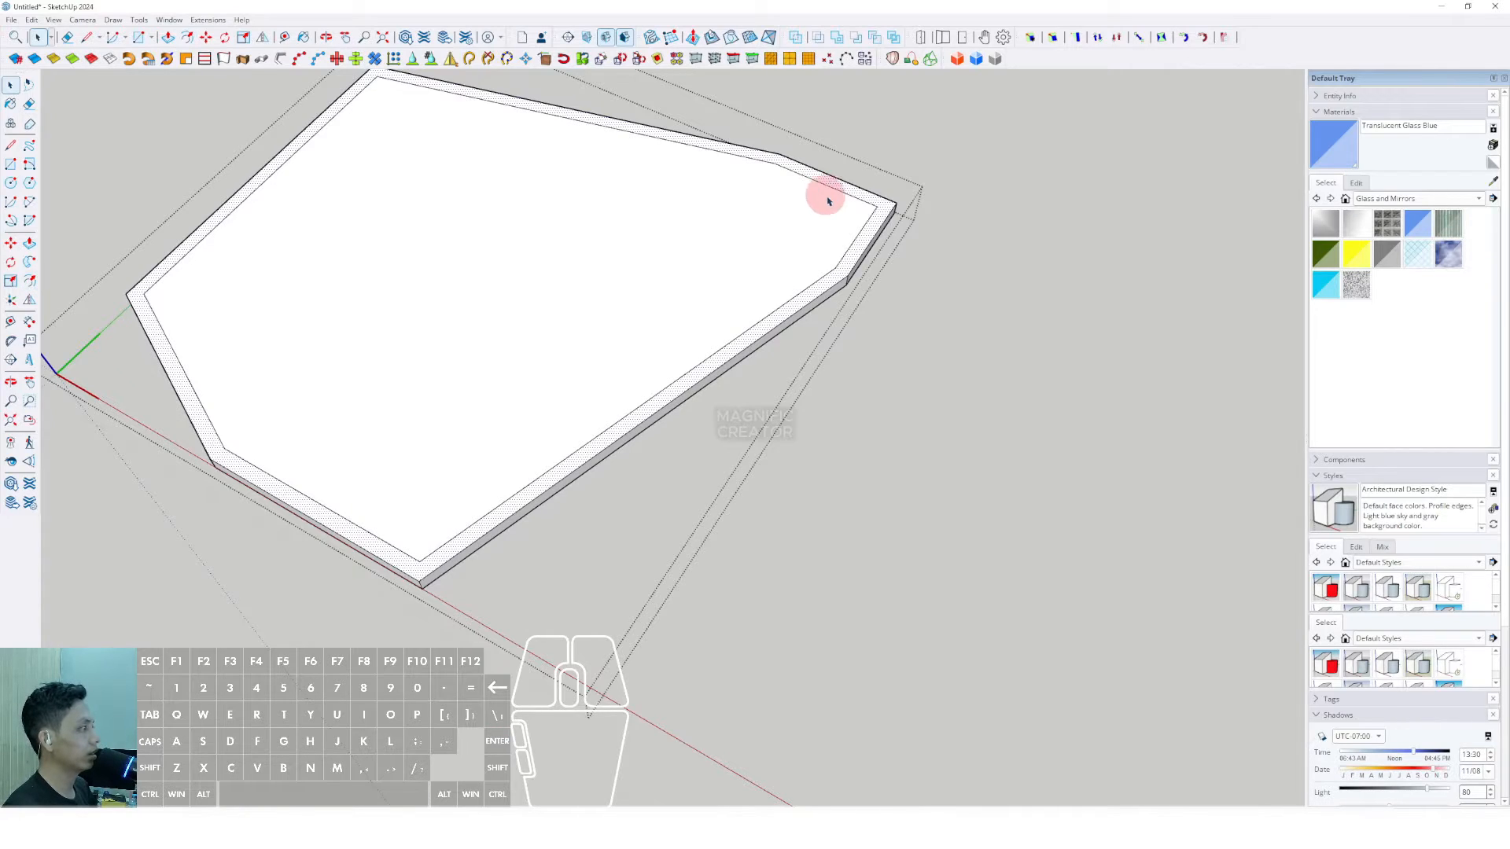
pyautogui.scroll(3, 841, 283)
pyautogui.scroll(-1, 822, 236)
# Copy the back tower roof's inner offset face and paste it in place outside the slab group
pyautogui.click(754, 233)
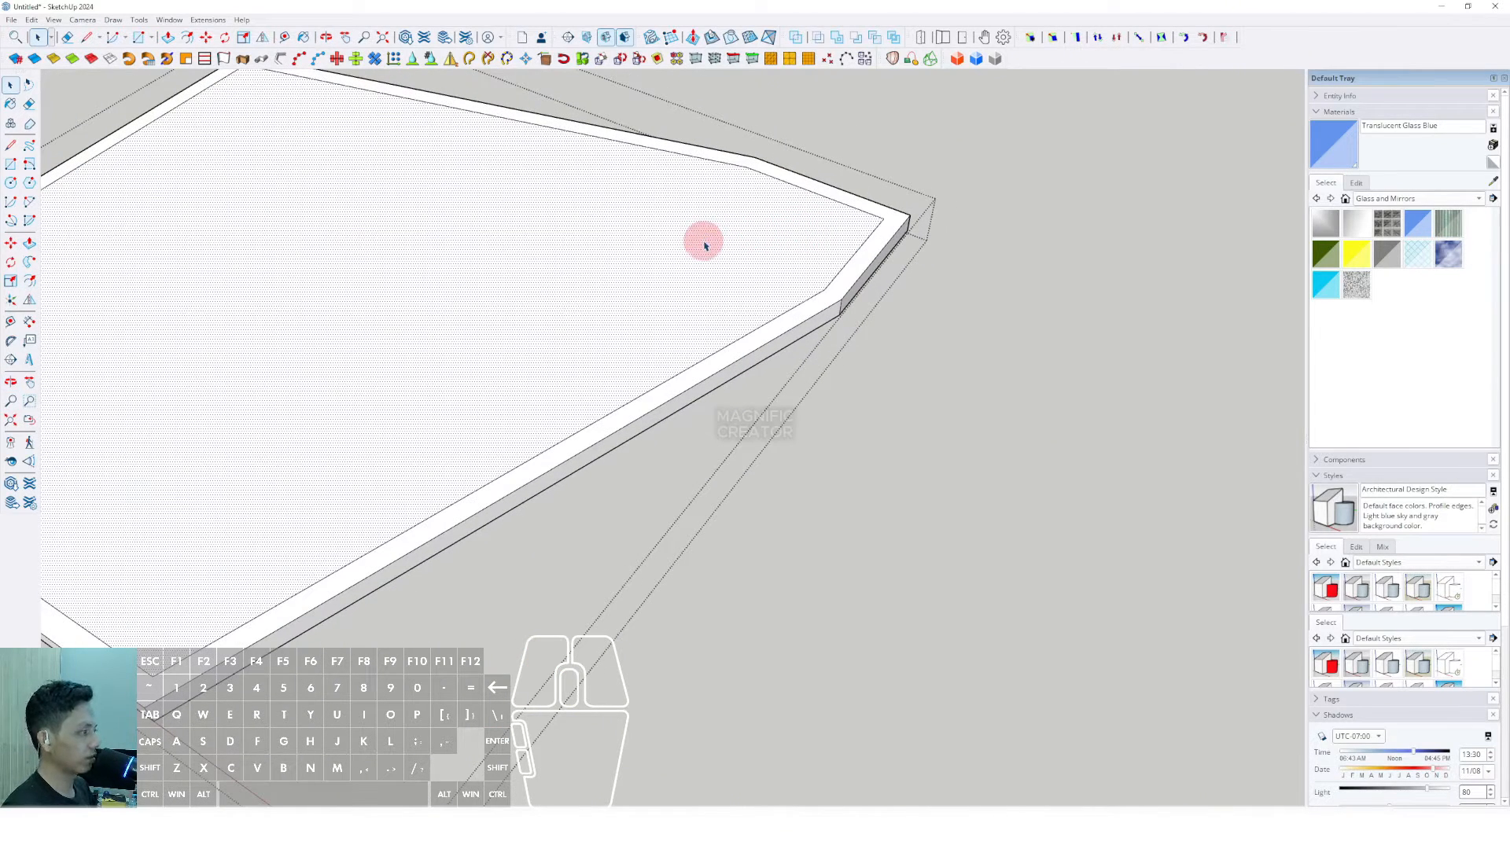
pyautogui.scroll(-3, 700, 251)
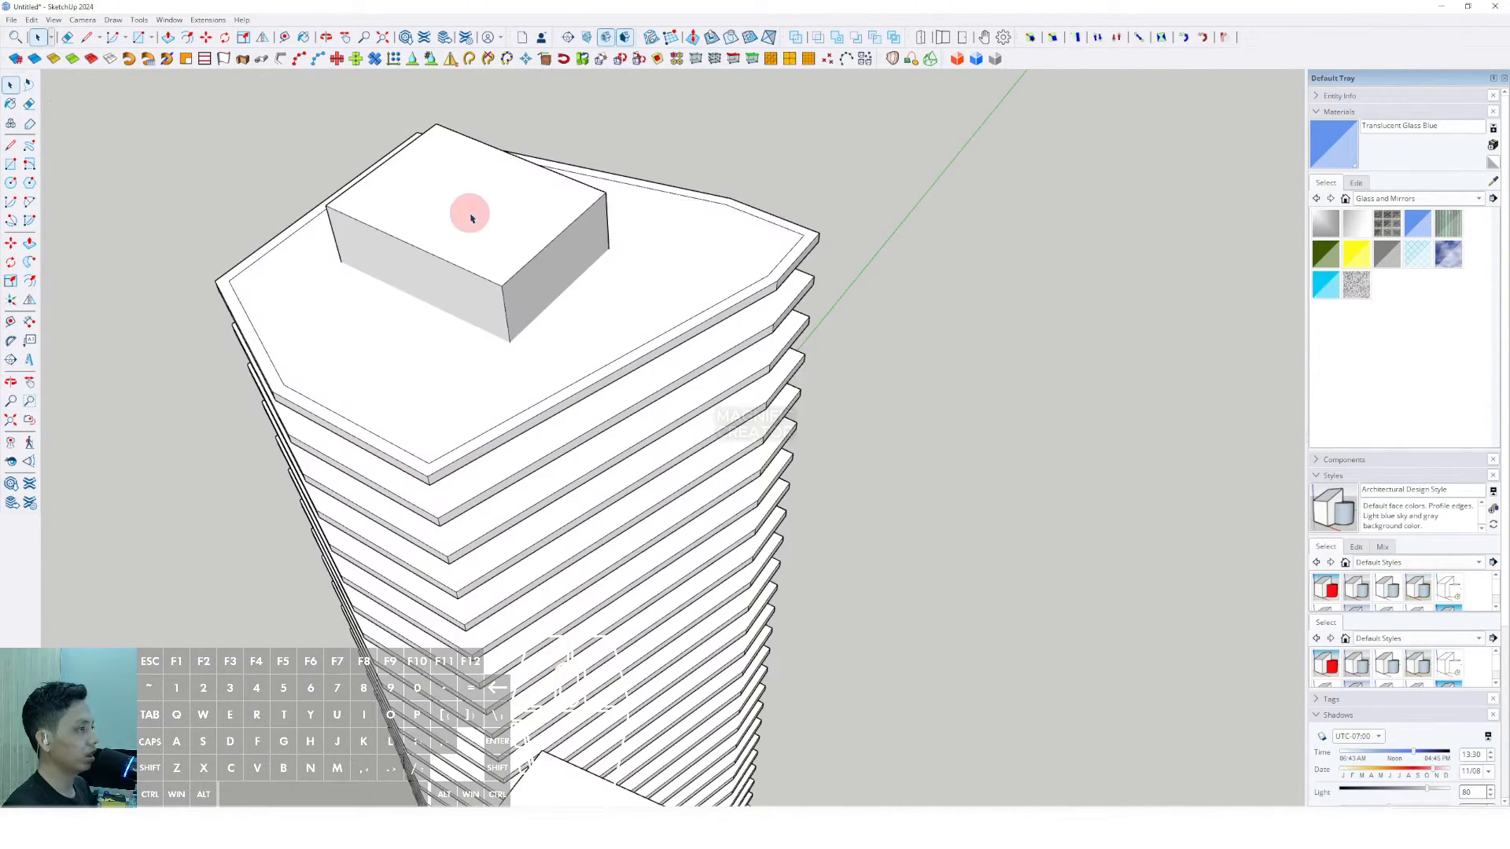
pyautogui.click(678, 303)
# Push the pasted roof face down through all the floors to the back tower's base slab
pyautogui.click(718, 250)
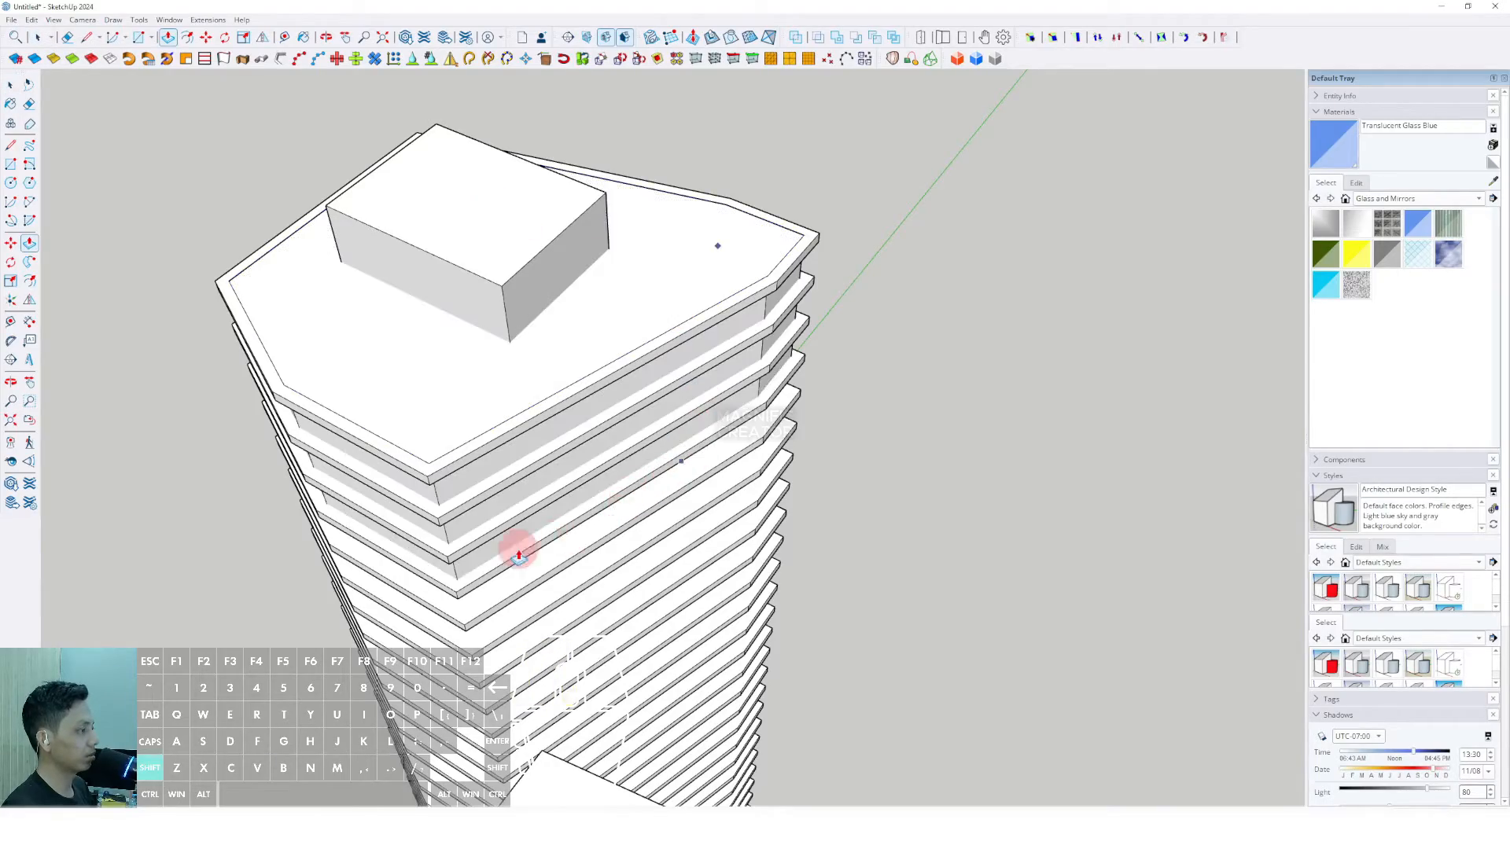
pyautogui.moveTo(519, 549); pyautogui.dragTo(672, 188, button='middle')
pyautogui.scroll(1, 677, 316)
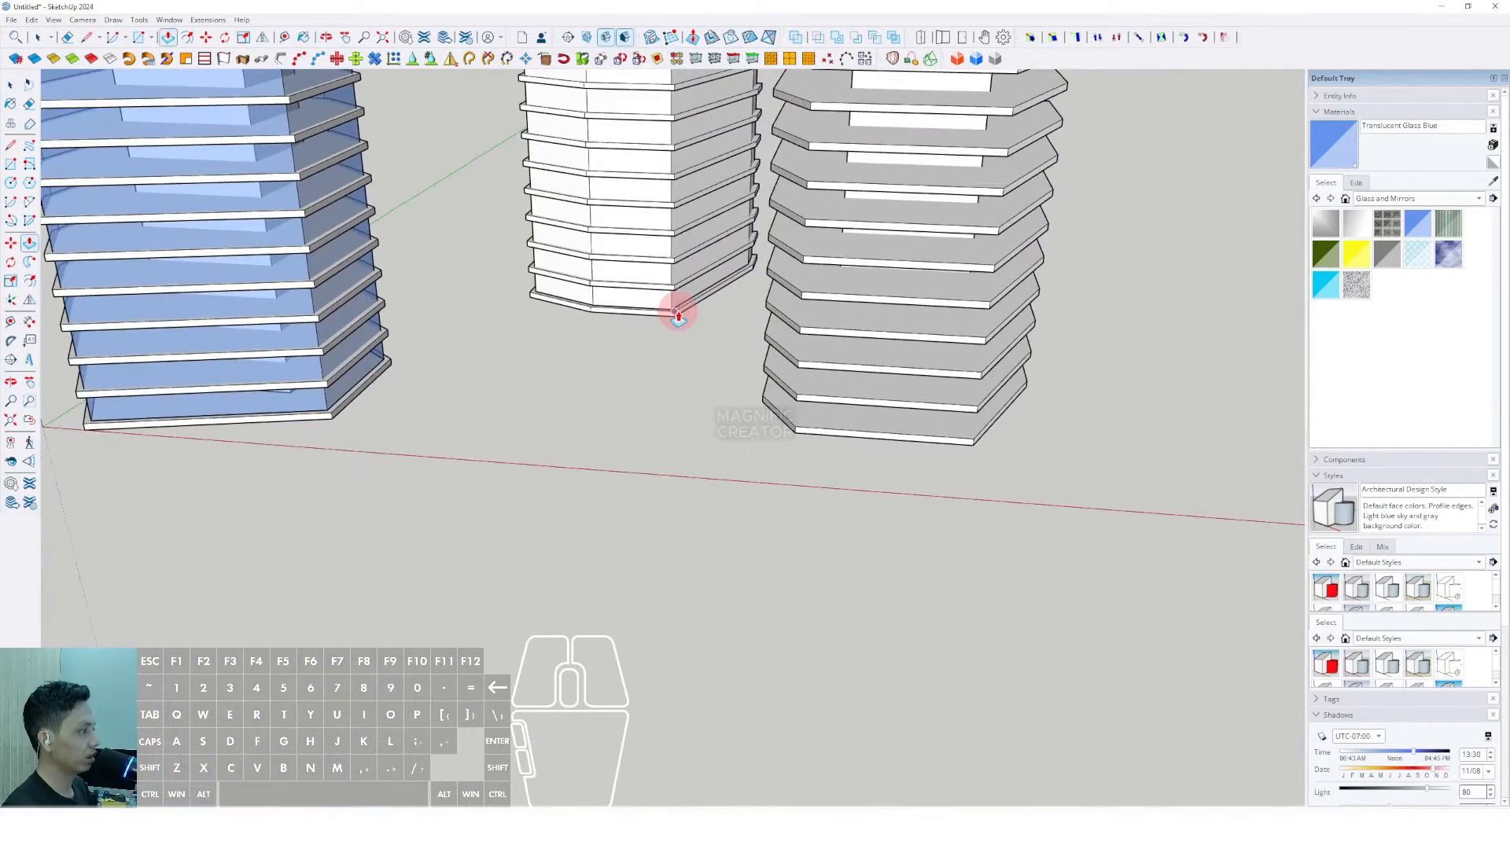
pyautogui.scroll(2, 643, 275)
# Group all the geometry of the back tower's extruded volume and apply the Translucent Glass Blue material to it
pyautogui.tripleClick(640, 226)
pyautogui.rightClick(641, 226)
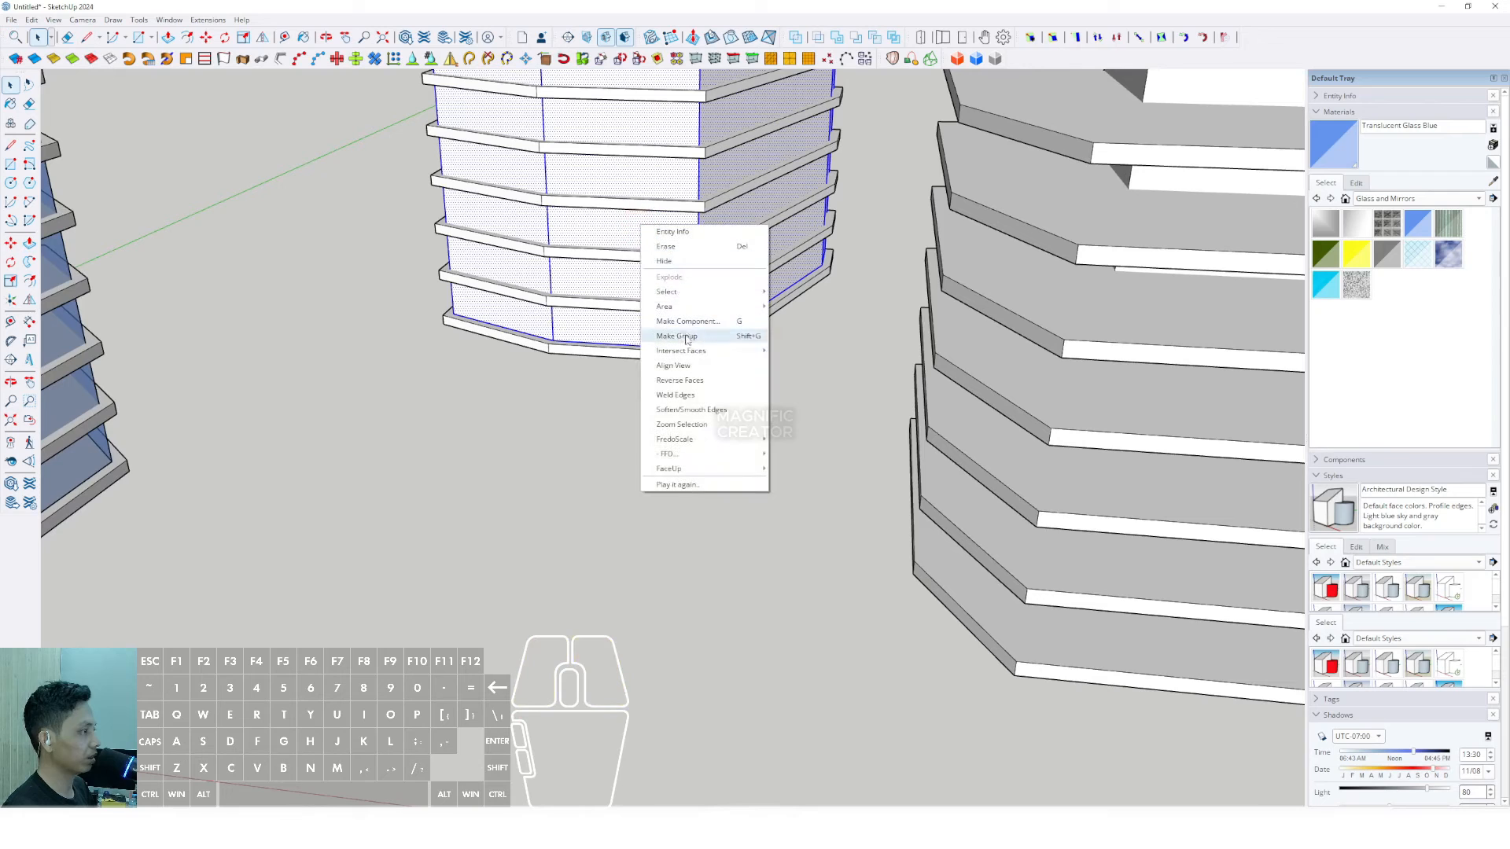
pyautogui.click(692, 337)
pyautogui.click(608, 247)
pyautogui.scroll(-1, 616, 240)
pyautogui.press('space')
# Open the back tower's glass group, delete its top and bottom faces, and close the group
pyautogui.tripleClick(630, 239)
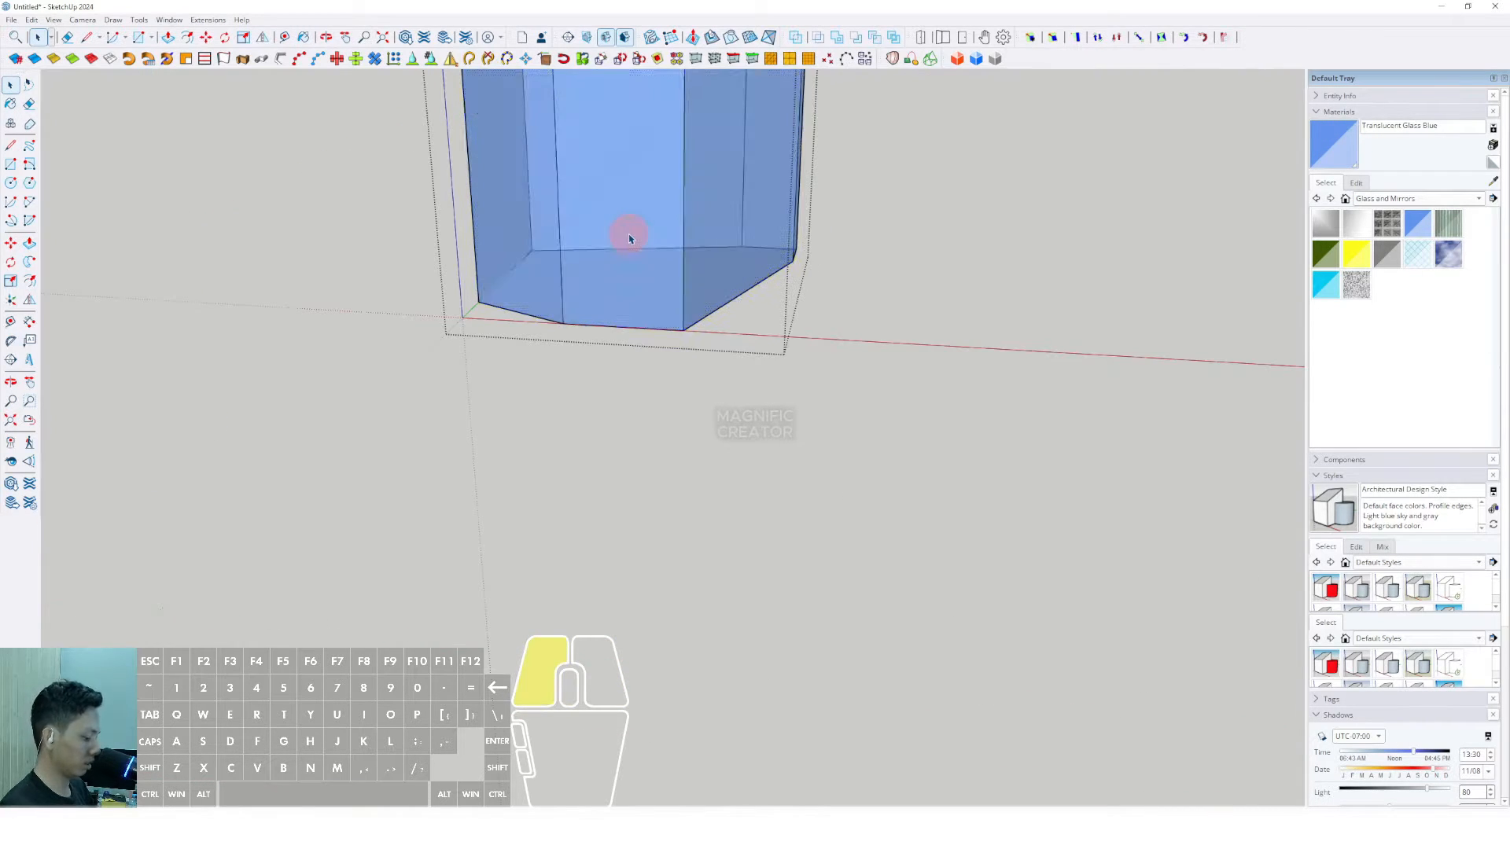
pyautogui.scroll(-1, 640, 233)
pyautogui.moveTo(641, 232); pyautogui.dragTo(649, 319, button='middle')
pyautogui.press('i')
pyautogui.scroll(-3, 642, 264)
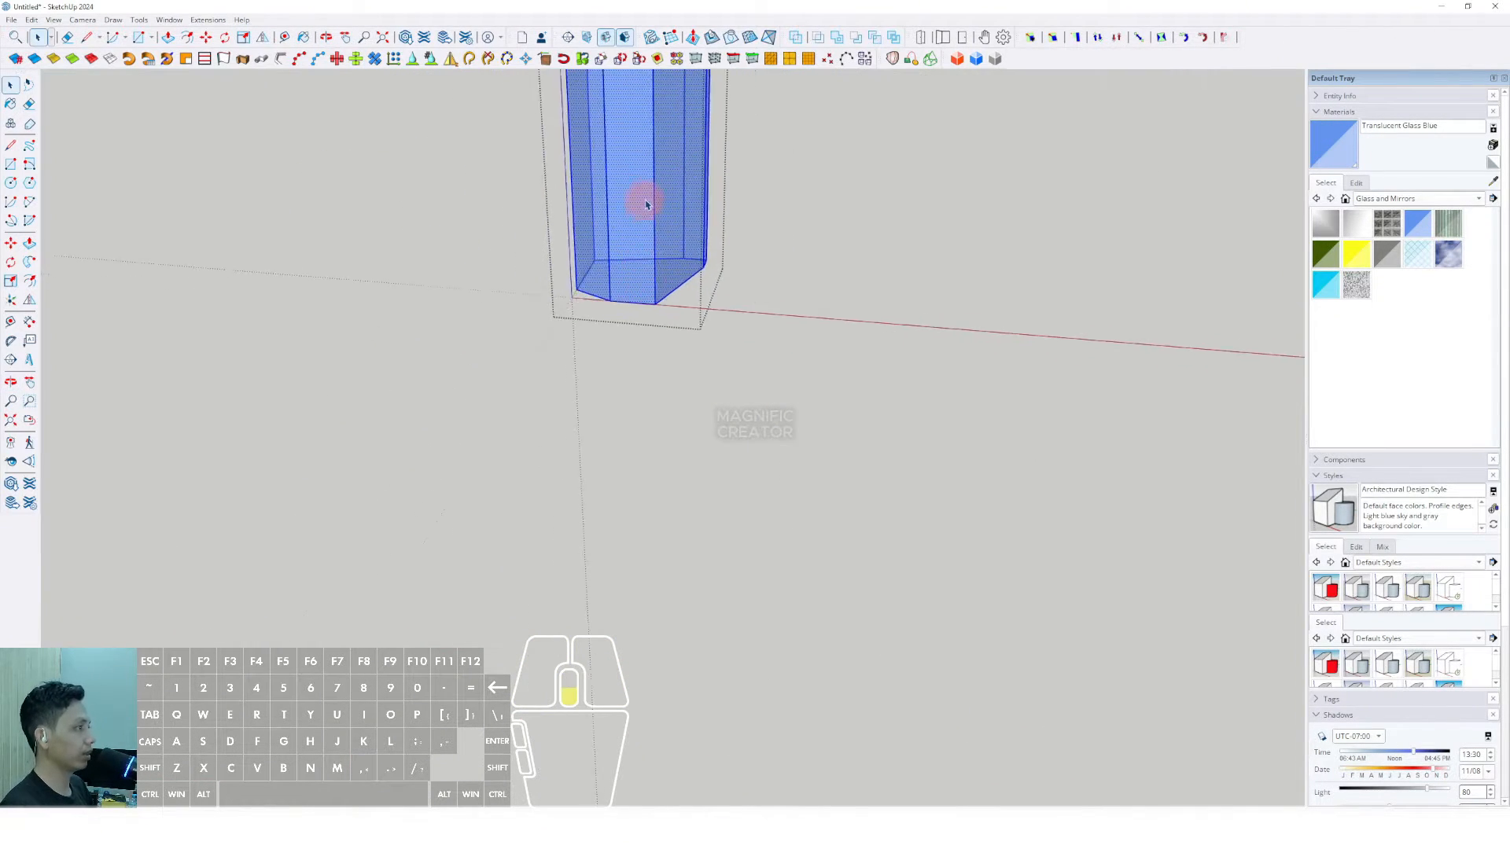
pyautogui.moveTo(644, 202); pyautogui.dragTo(629, 574, button='middle')
pyautogui.scroll(2, 626, 310)
pyautogui.scroll(2, 634, 286)
pyautogui.press('e')
pyautogui.moveTo(634, 287); pyautogui.dragTo(600, 419, button='middle')
pyautogui.scroll(-2, 592, 335)
pyautogui.moveTo(591, 335); pyautogui.dragTo(821, 213, button='middle')
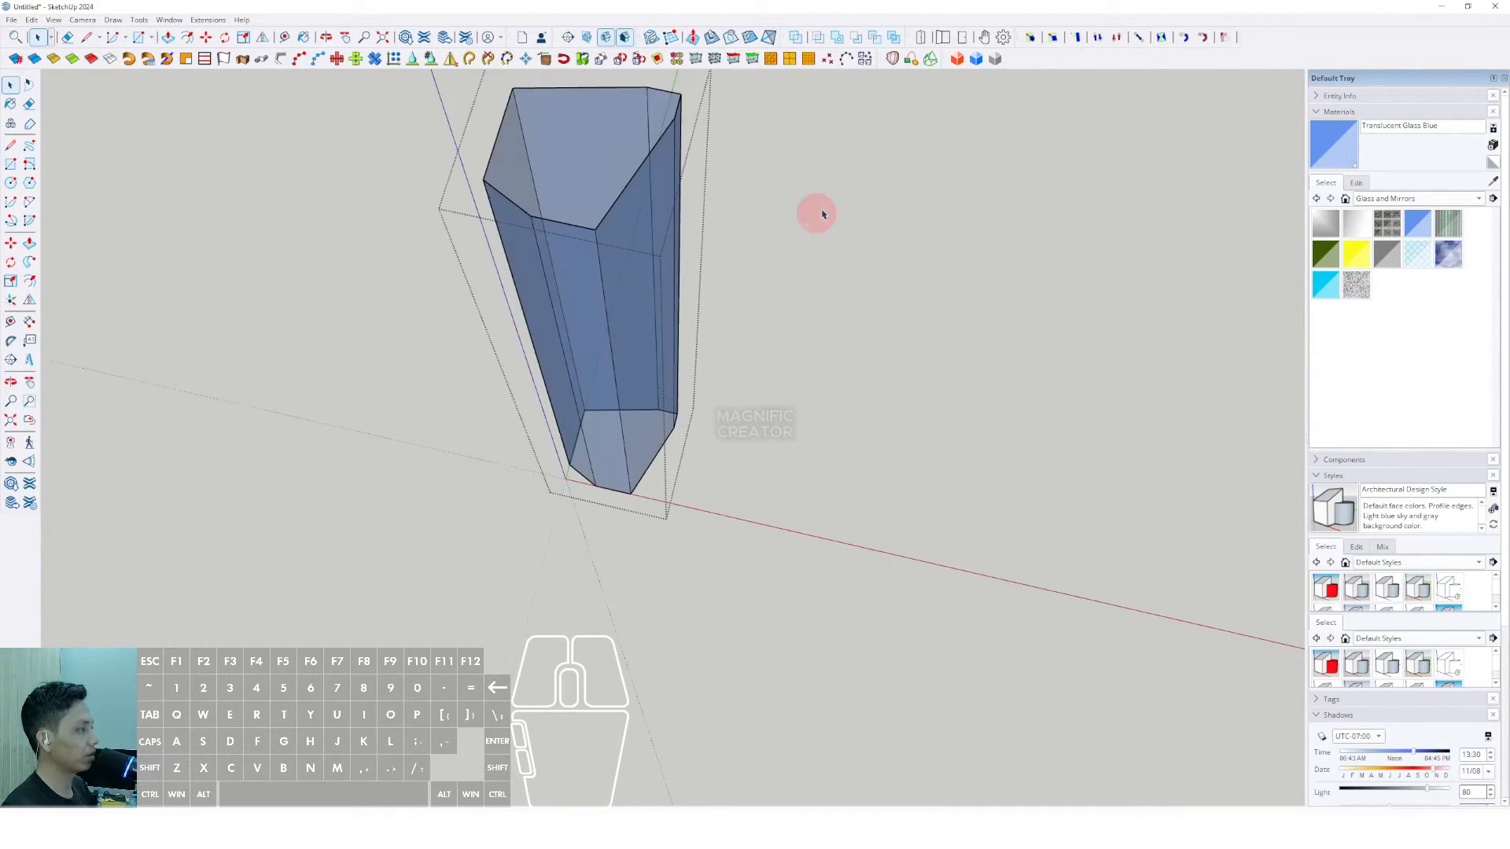
pyautogui.click(821, 213)
# Open the roof slab group of the remaining unglazed tower and offset its top face inward to form a narrow border
pyautogui.scroll(-2, 607, 328)
pyautogui.moveTo(607, 328); pyautogui.dragTo(700, 252, button='middle')
pyautogui.scroll(4, 692, 267)
pyautogui.doubleClick(667, 284)
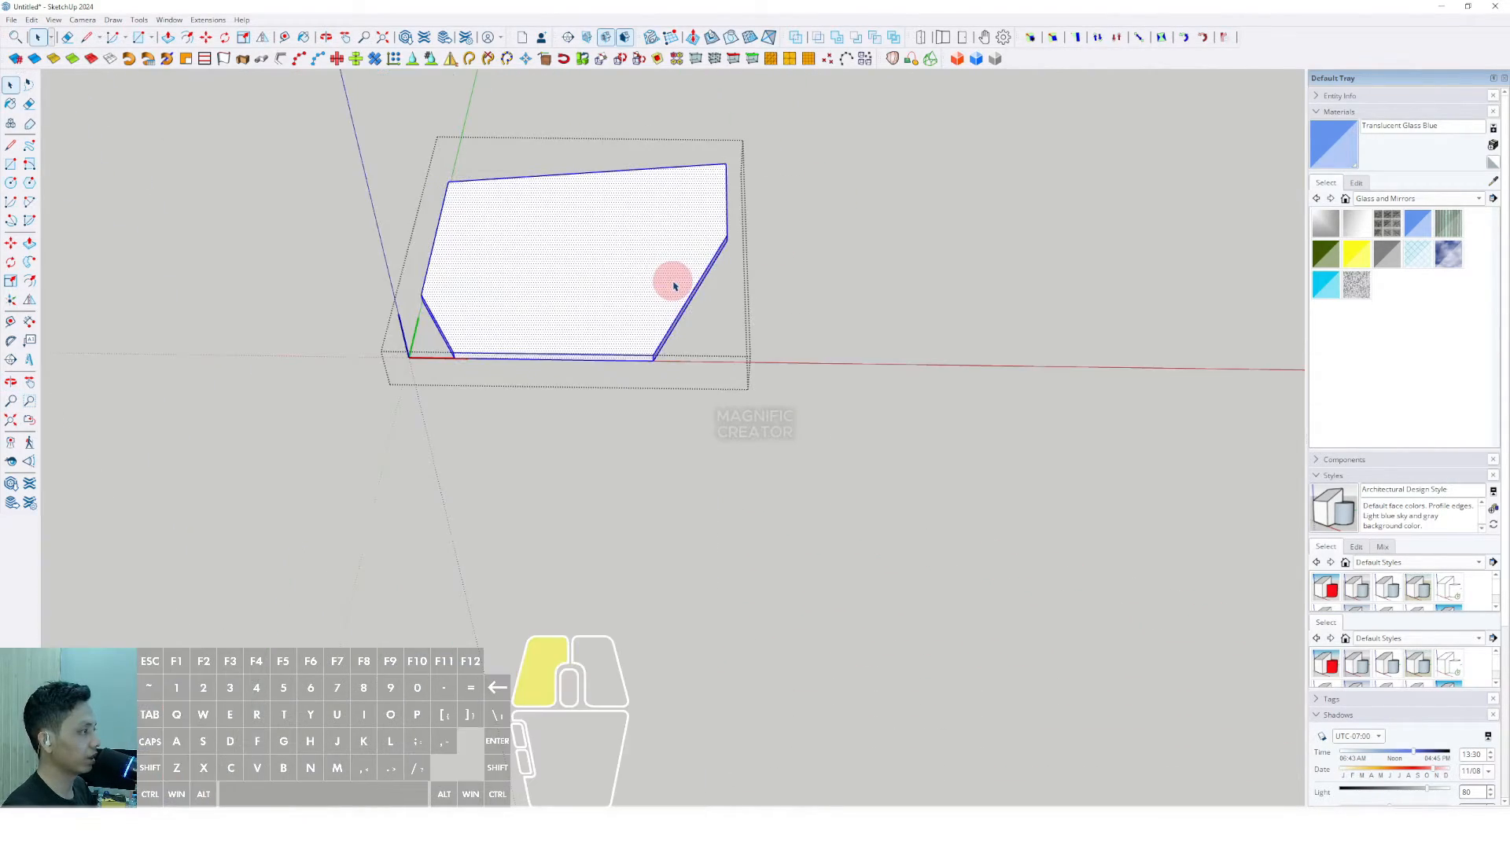
pyautogui.click(674, 287)
pyautogui.scroll(3, 685, 271)
pyautogui.press('f')
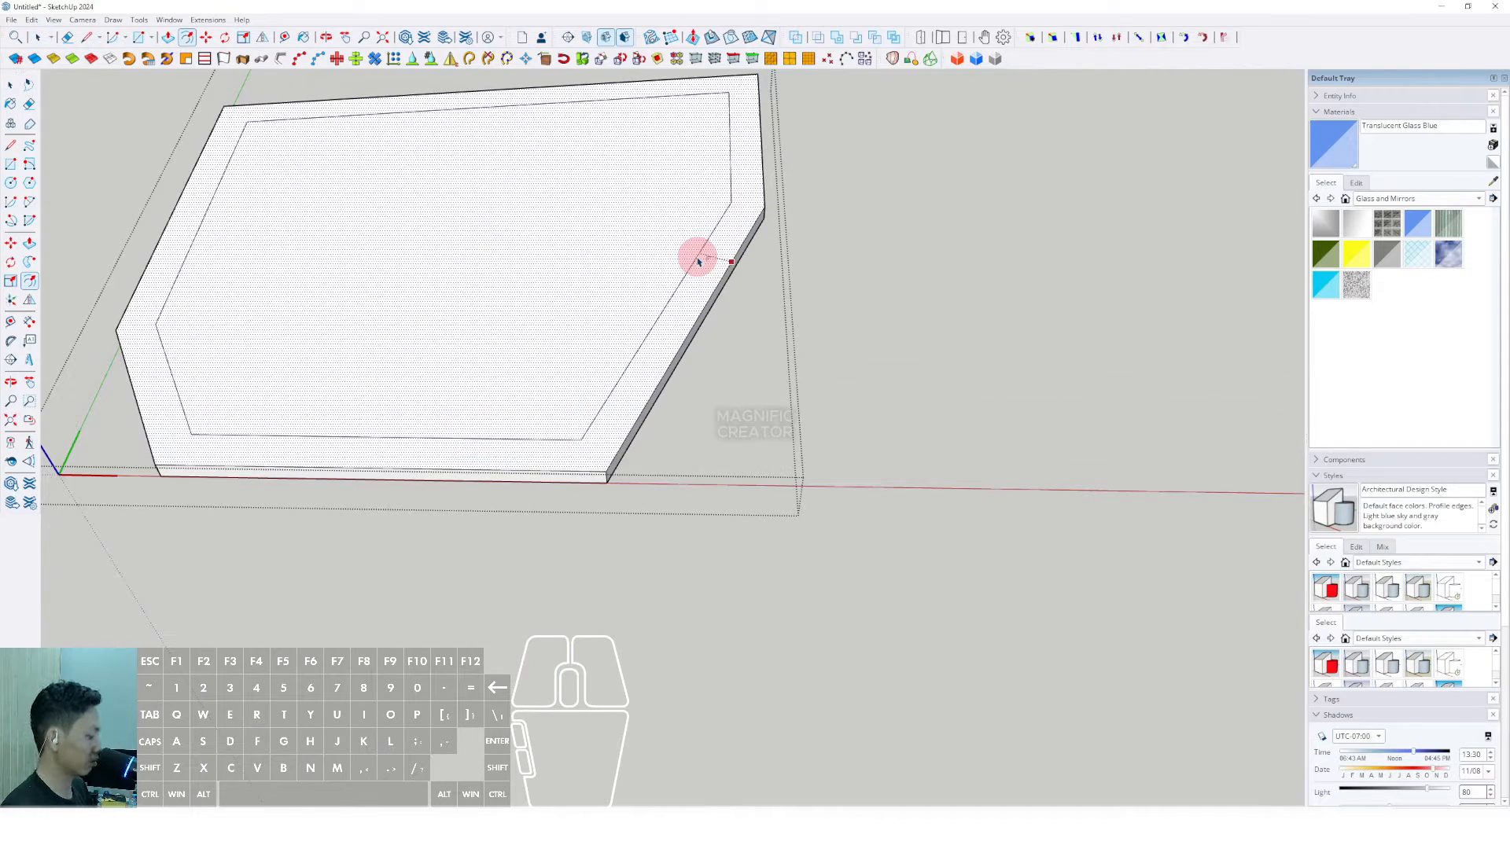
pyautogui.press('Return')
pyautogui.press('space')
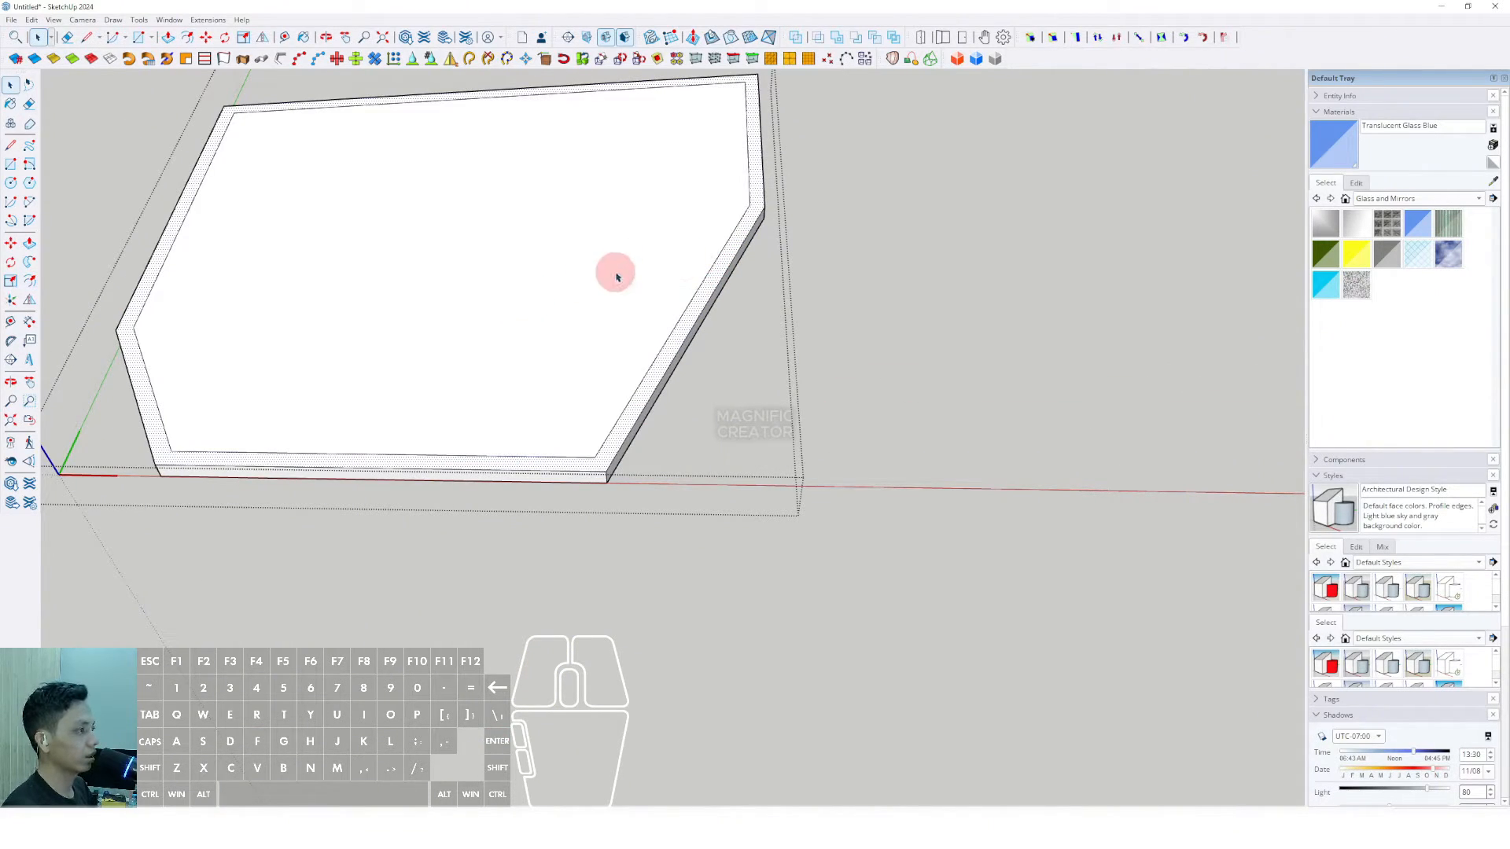
# Copy the third tower roof's inner offset face and paste it in place outside the slab group
pyautogui.moveTo(615, 276); pyautogui.dragTo(680, 313, button='middle')
pyautogui.click(674, 209)
pyautogui.scroll(-1, 673, 209)
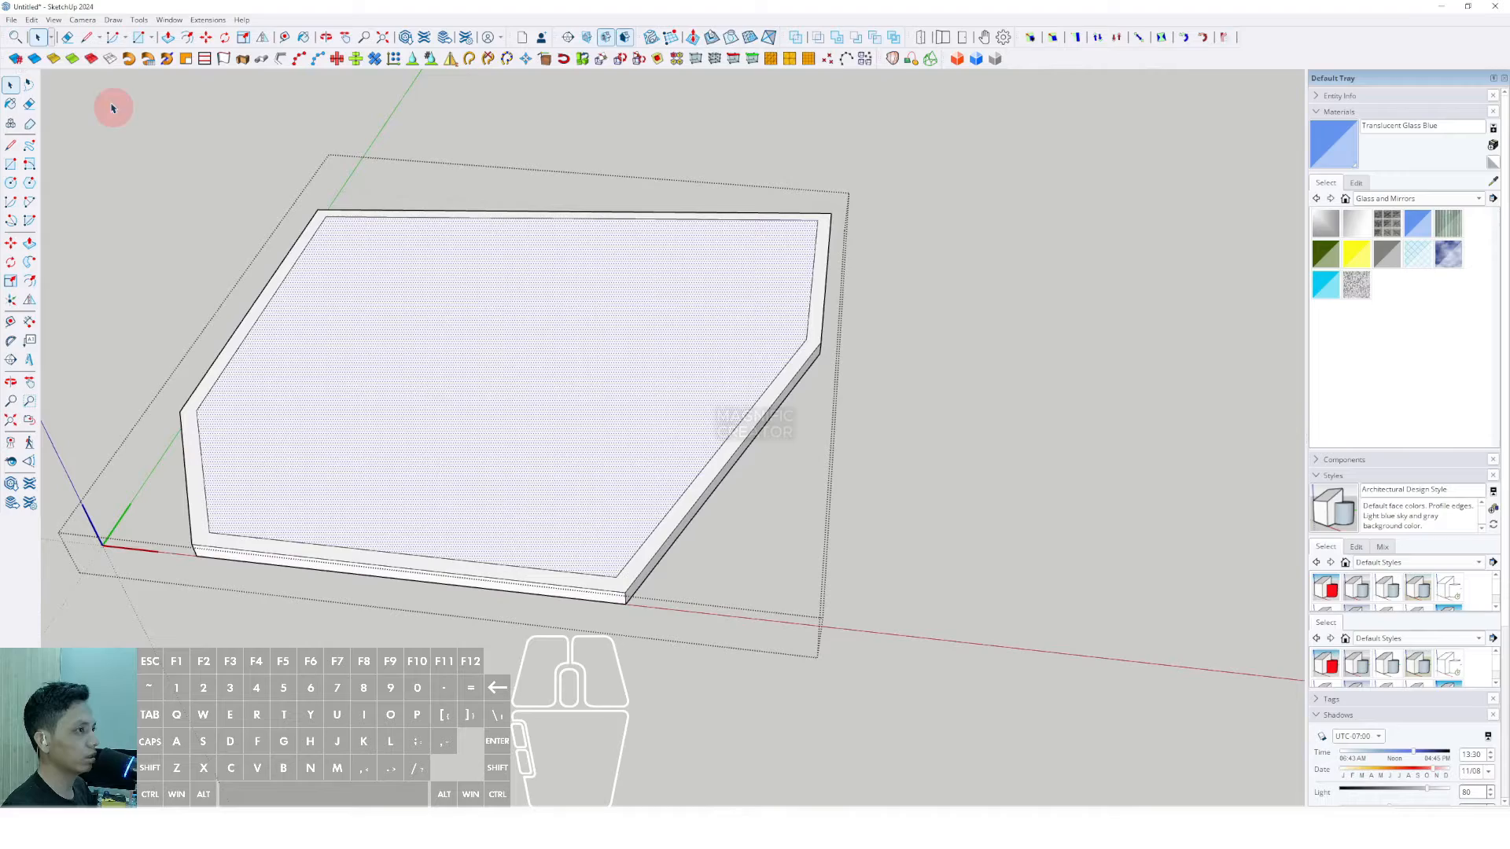
pyautogui.click(32, 22)
pyautogui.click(48, 81)
pyautogui.click(1004, 253)
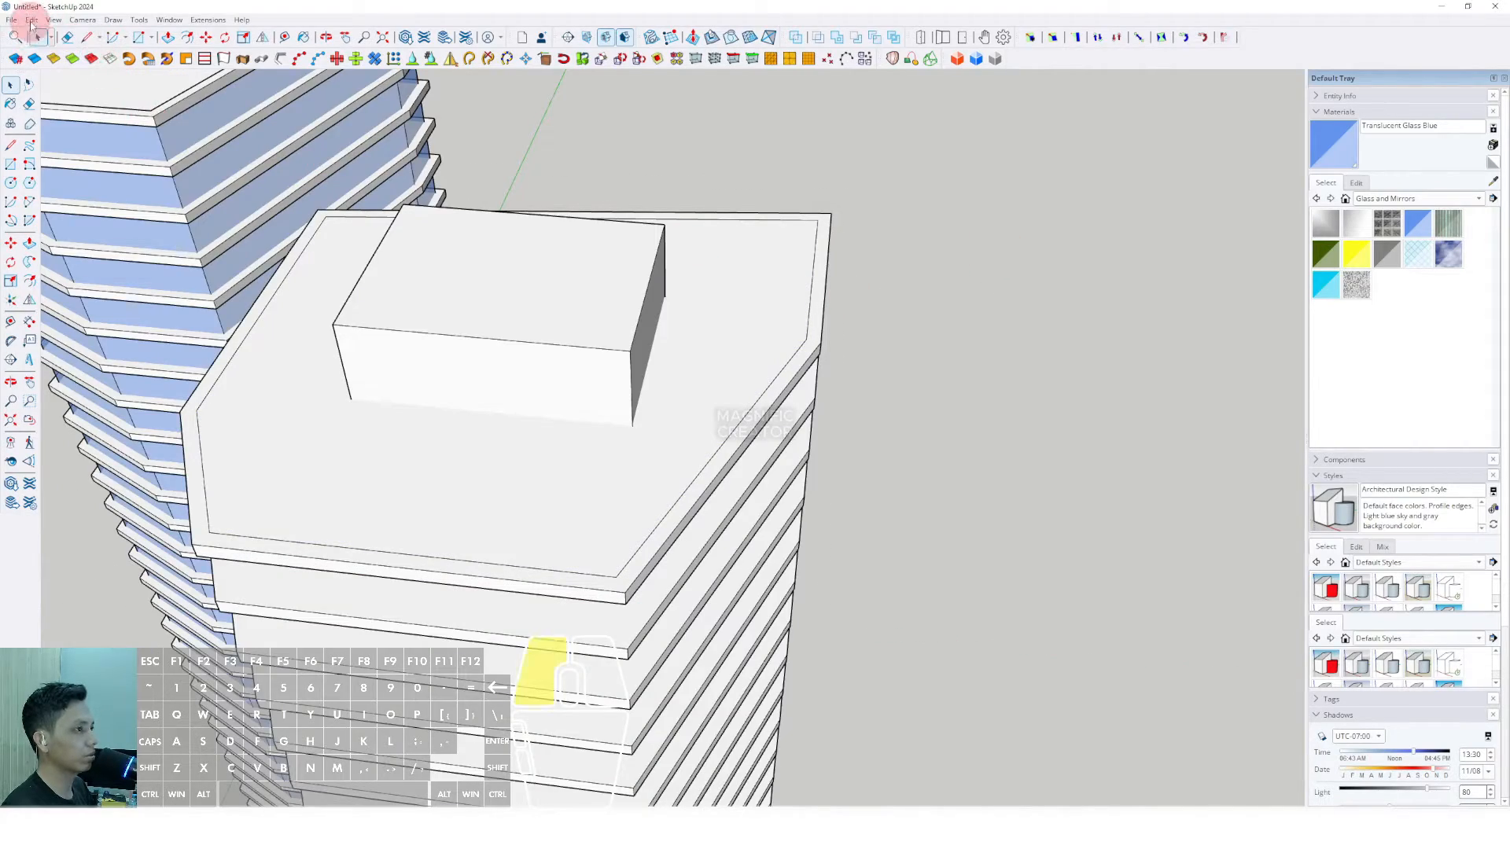
pyautogui.click(32, 22)
pyautogui.click(74, 114)
# Push the pasted face down through all the floors to the third tower's base slab
pyautogui.scroll(-1, 721, 448)
pyautogui.moveTo(721, 448); pyautogui.dragTo(634, 337, button='middle')
pyautogui.press('v')
pyautogui.click(711, 304)
pyautogui.scroll(-1, 683, 563)
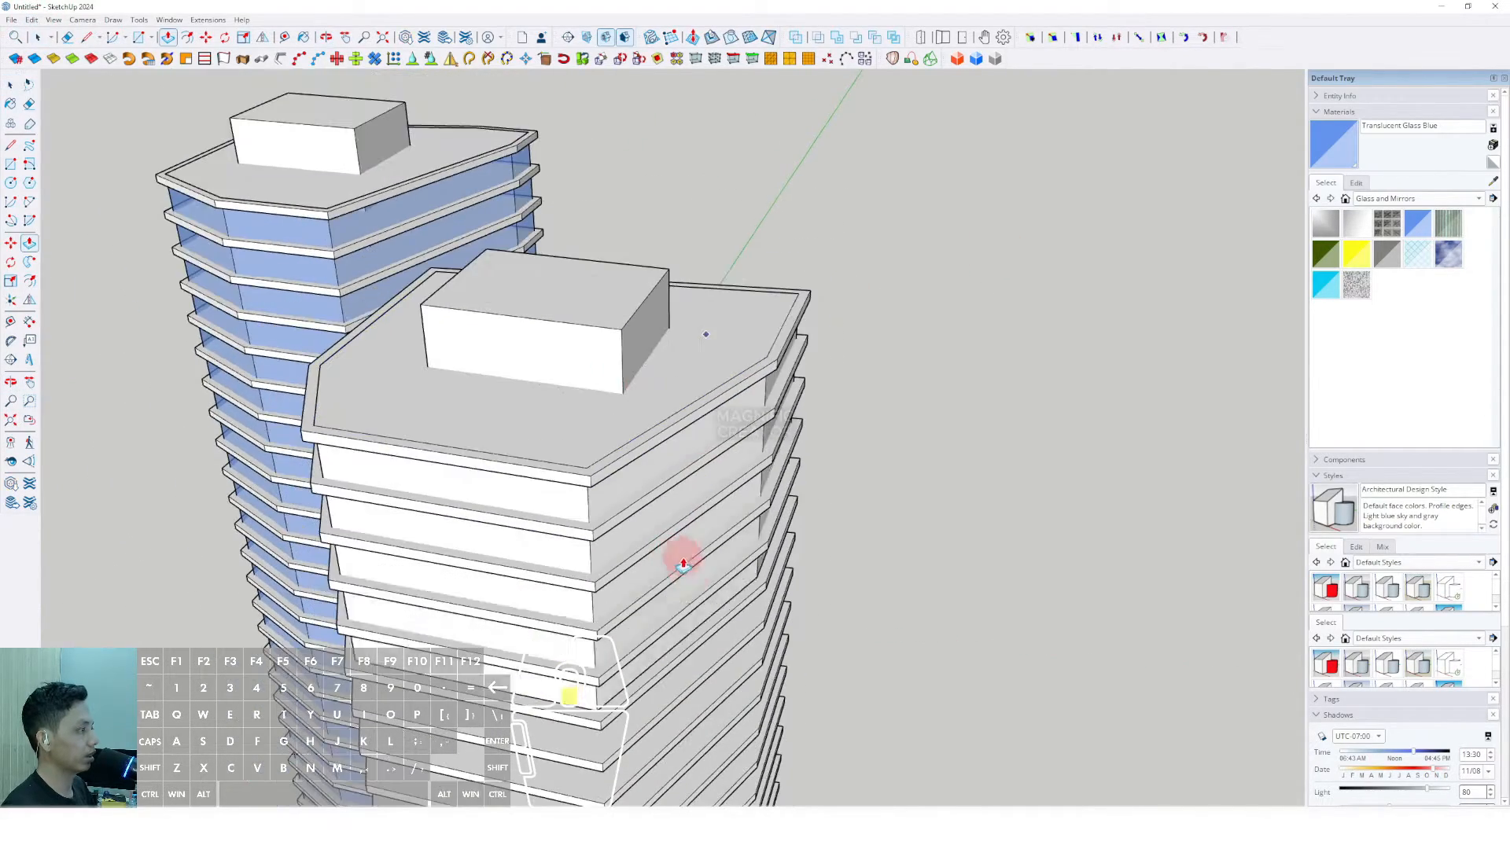
pyautogui.scroll(-2, 684, 564)
pyautogui.moveTo(683, 563); pyautogui.dragTo(469, 314, button='middle')
pyautogui.keyDown('shift'); pyautogui.moveTo(535, 668); pyautogui.dragTo(539, 346, button='middle'); pyautogui.keyUp('shift')
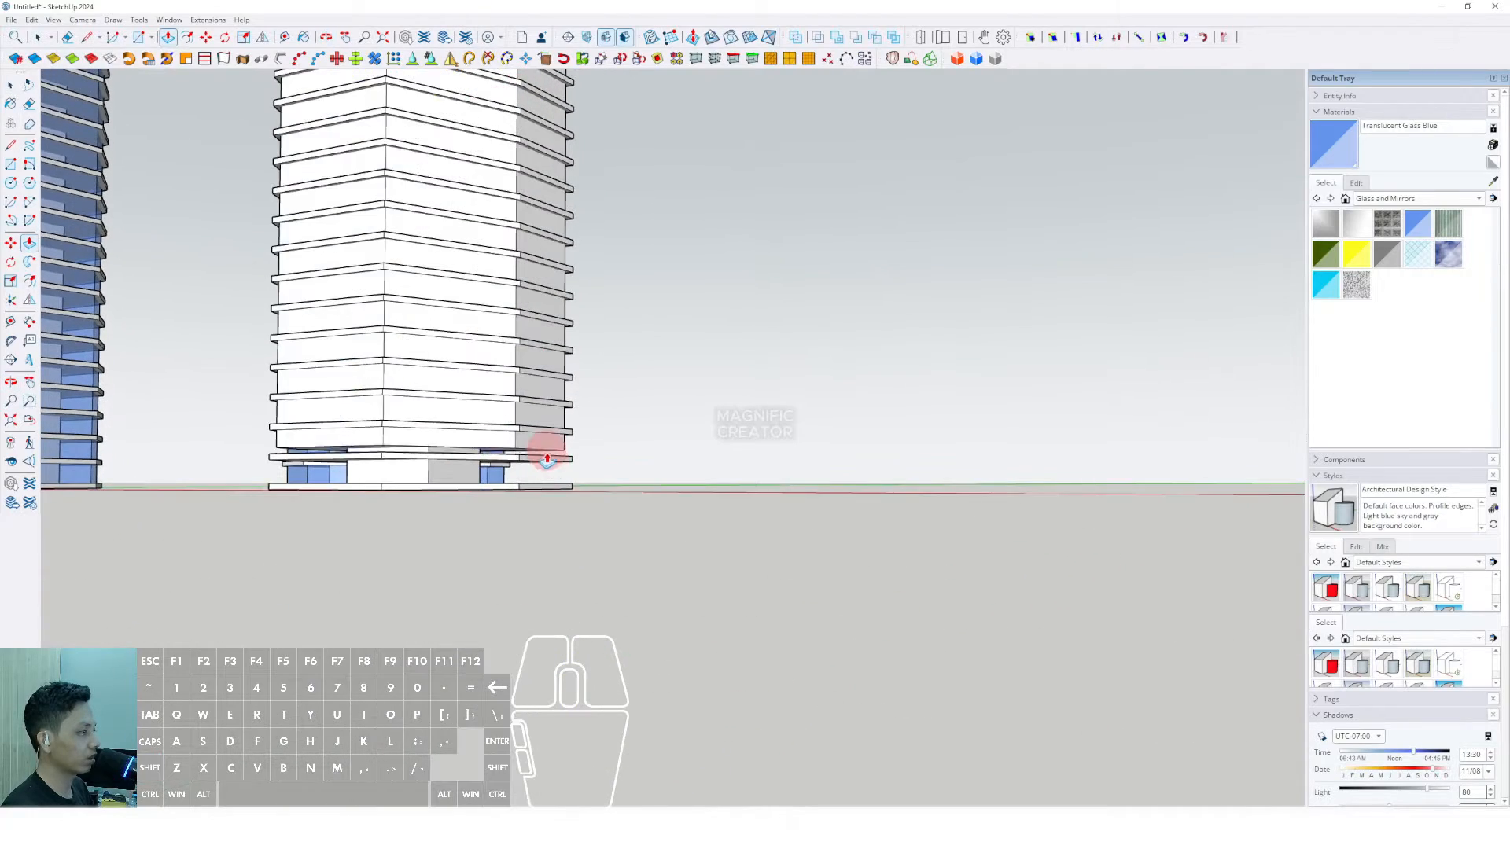
pyautogui.scroll(1, 546, 458)
pyautogui.click(519, 486)
# Group all the geometry of the third tower's extruded volume and apply the Translucent Glass Blue material to it
pyautogui.press('space')
pyautogui.scroll(3, 491, 425)
pyautogui.tripleClick(488, 404)
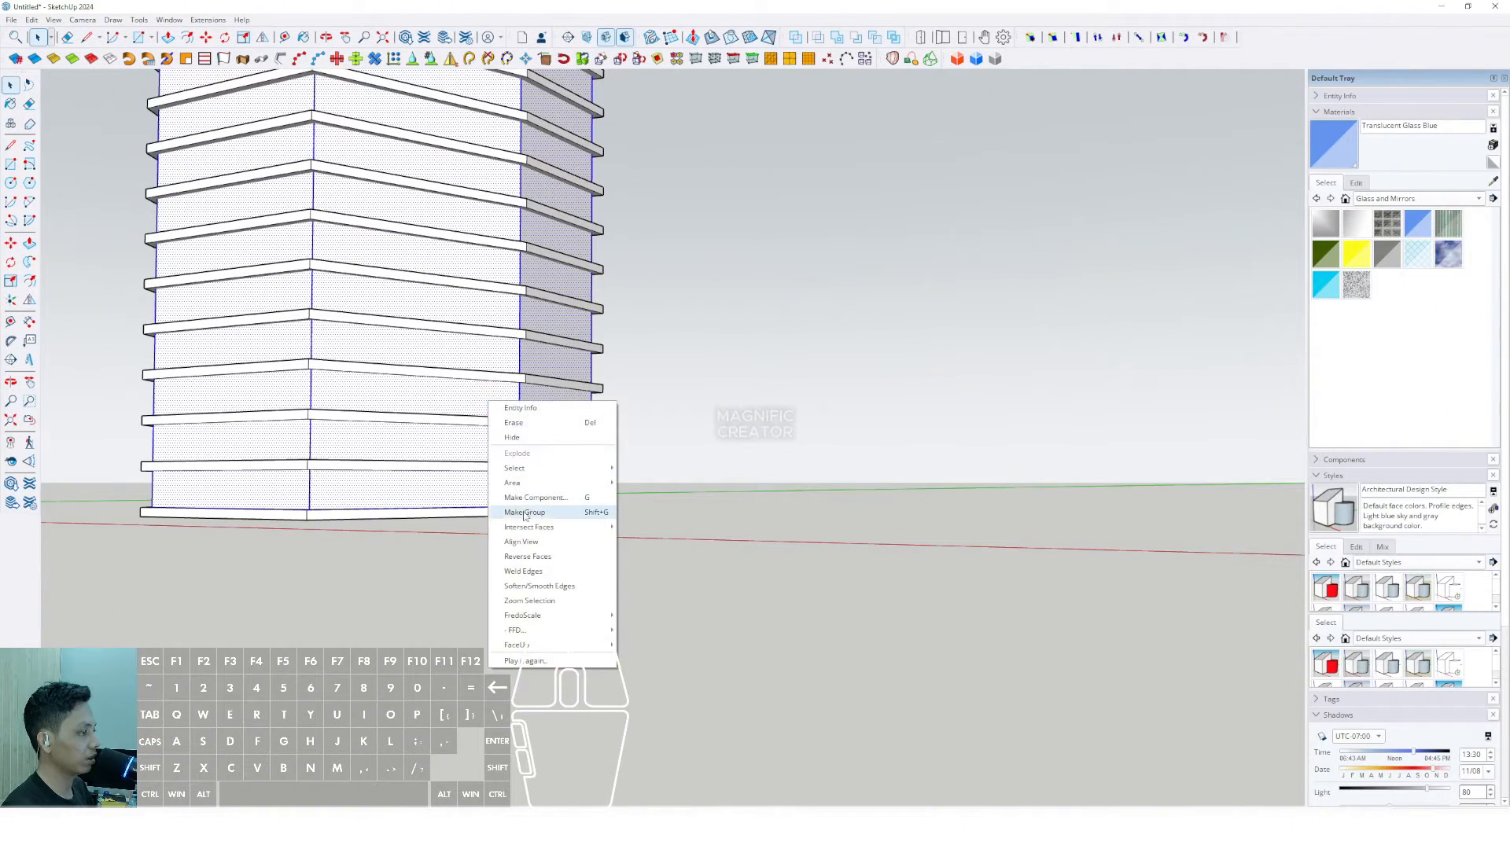
pyautogui.click(524, 512)
pyautogui.scroll(1, 495, 315)
pyautogui.click(512, 362)
pyautogui.scroll(-1, 509, 361)
pyautogui.press('space')
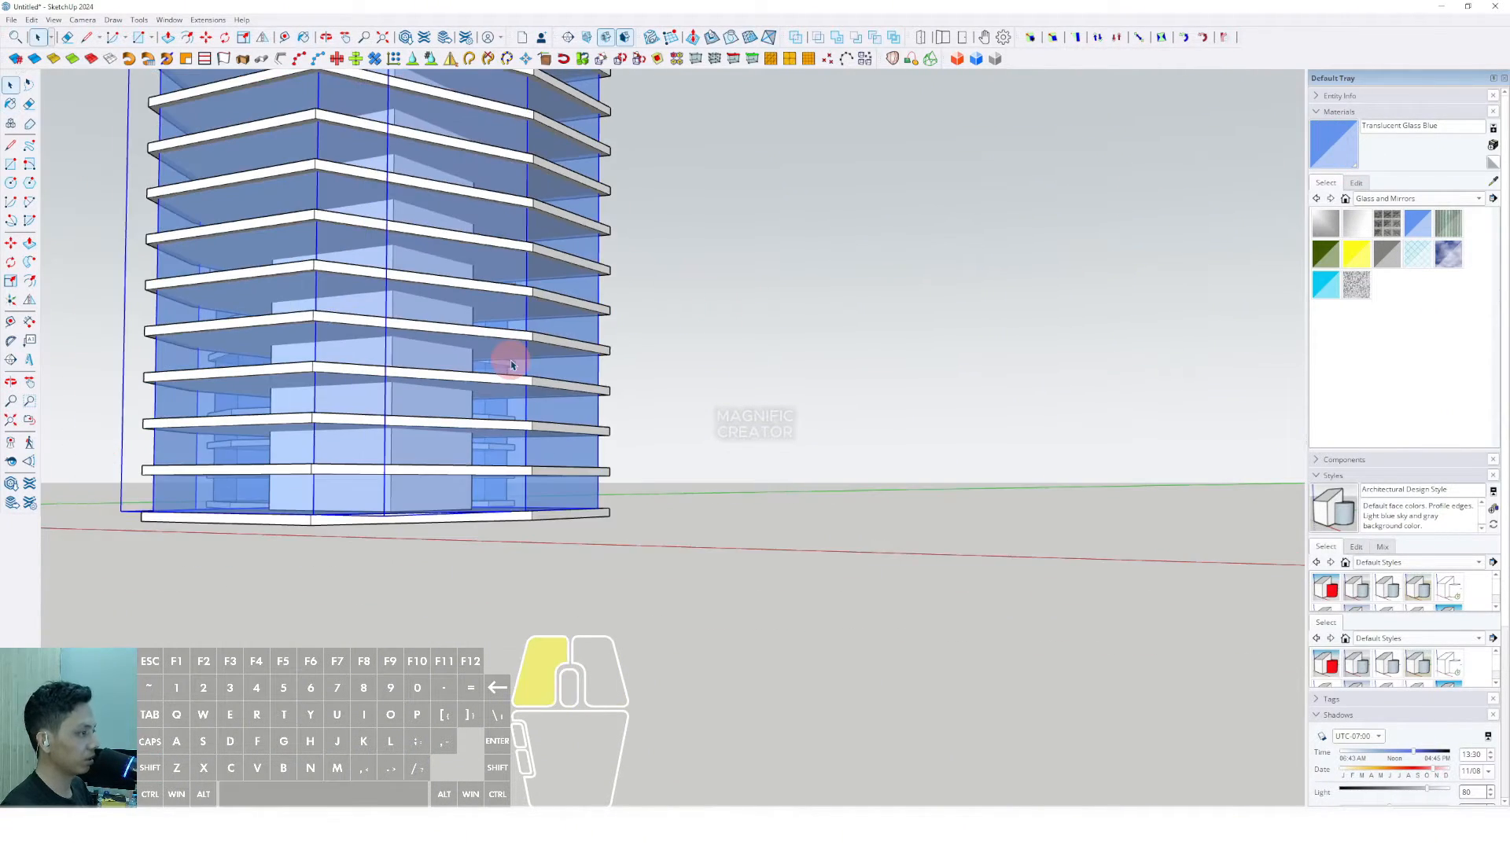
# Open the third tower's glass group, delete its top and bottom faces, and close the group
pyautogui.tripleClick(509, 360)
pyautogui.moveTo(489, 593)
pyautogui.mouseDown(button='middle')
pyautogui.moveTo(443, 461)
pyautogui.moveTo(398, 488)
pyautogui.moveTo(516, 202)
pyautogui.moveTo(482, 178)
pyautogui.moveTo(550, 582)
pyautogui.mouseUp(button='middle')
pyautogui.press('e')
pyautogui.click(593, 283)
pyautogui.press('Delete')
pyautogui.scroll(-3, 597, 323)
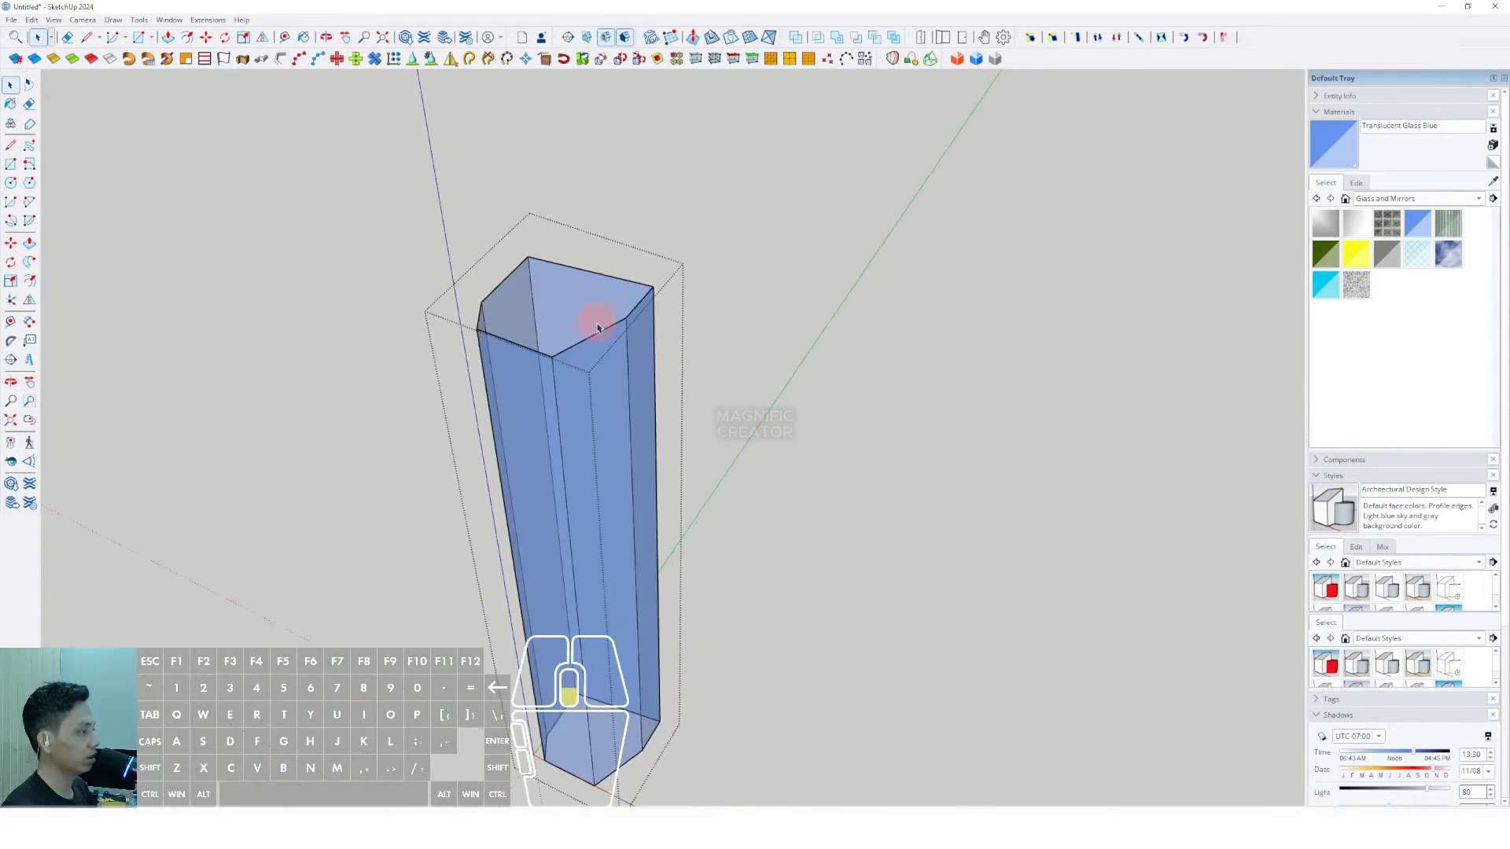
pyautogui.click(739, 226)
# Draw a large rectangle on the ground covering the area between the three towers
pyautogui.scroll(1, 534, 416)
pyautogui.moveTo(532, 415); pyautogui.dragTo(590, 544, button='middle')
pyautogui.scroll(3, 598, 549)
pyautogui.keyDown('shift'); pyautogui.moveTo(694, 566); pyautogui.dragTo(692, 393, button='middle'); pyautogui.keyUp('shift')
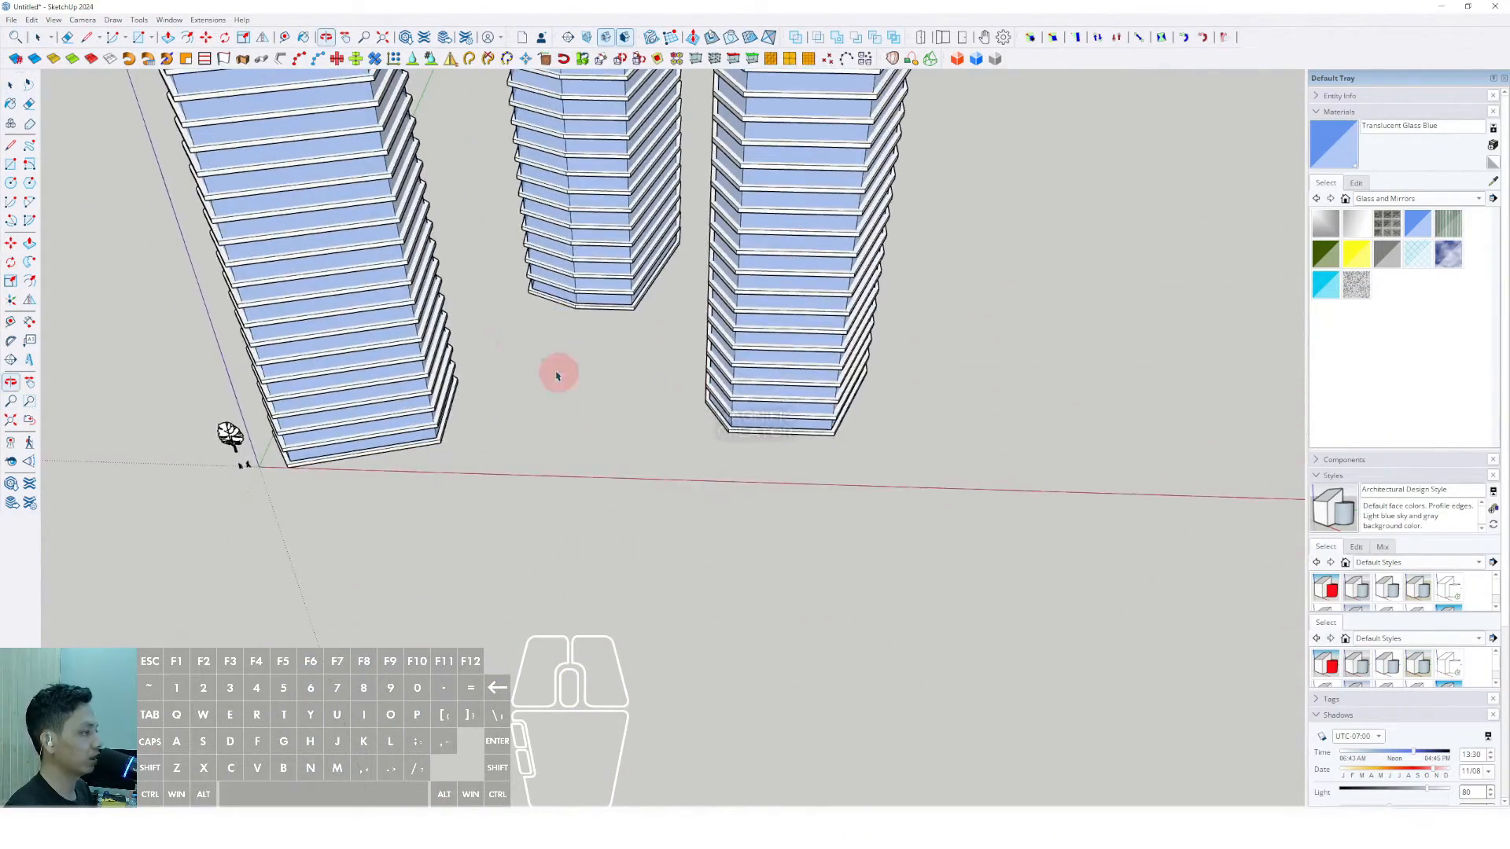
pyautogui.scroll(3, 475, 374)
pyautogui.moveTo(458, 408); pyautogui.dragTo(448, 470, button='middle')
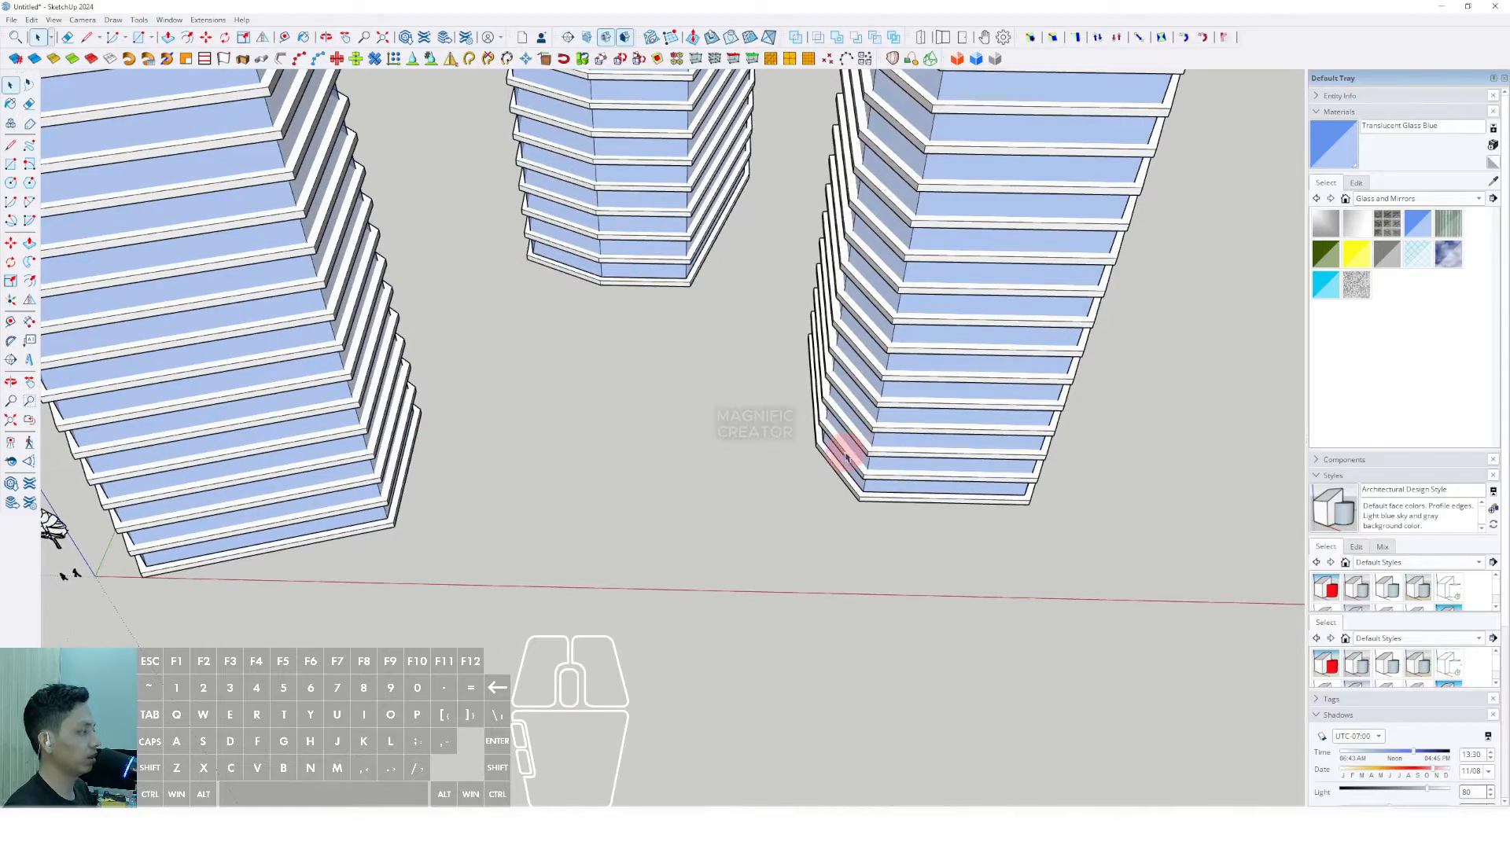
pyautogui.moveTo(850, 462); pyautogui.dragTo(579, 462, button='middle')
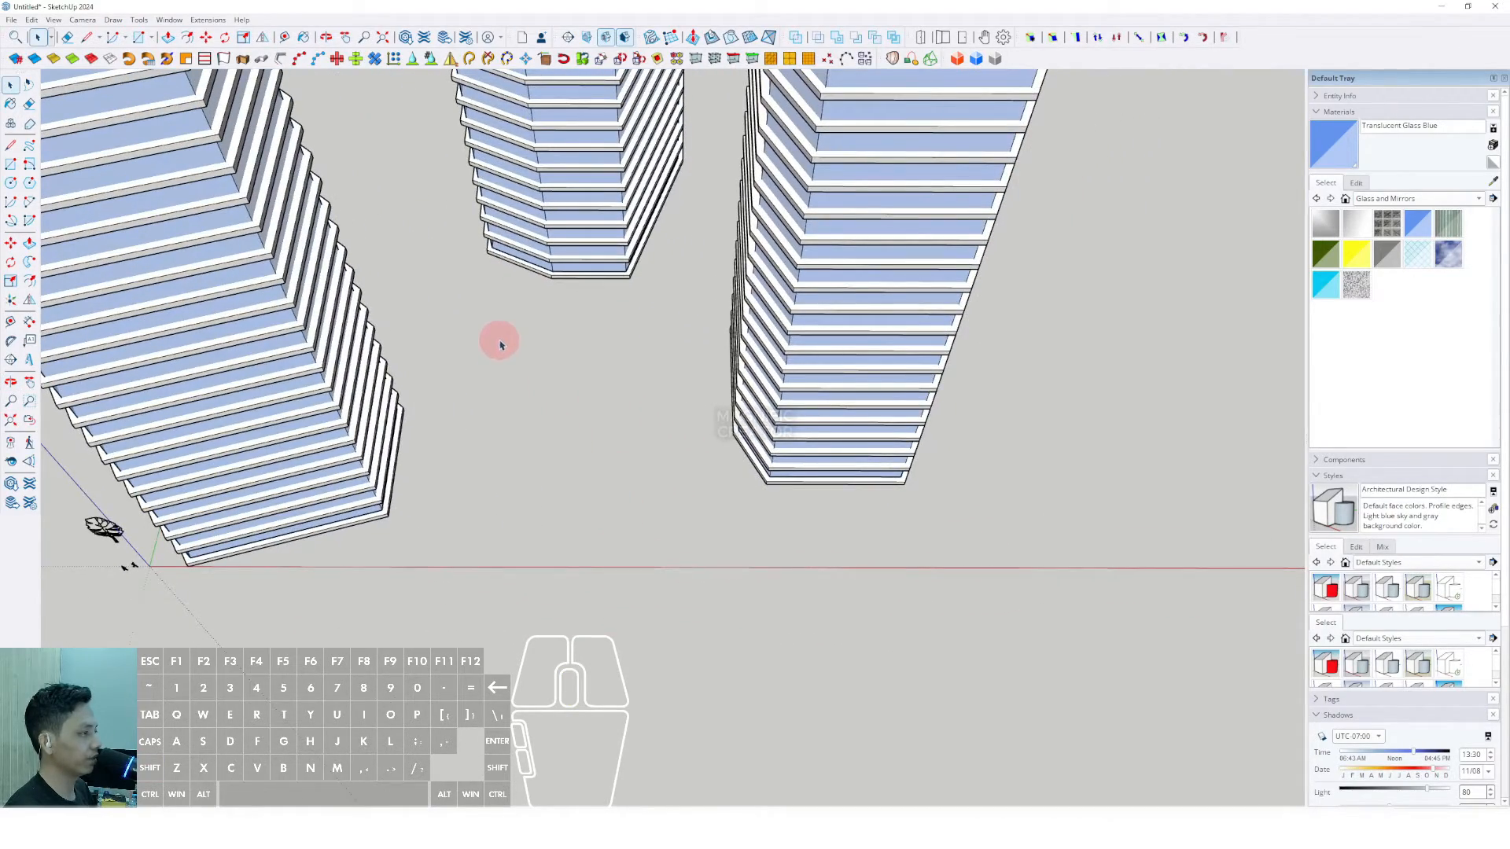
pyautogui.scroll(-5, 475, 332)
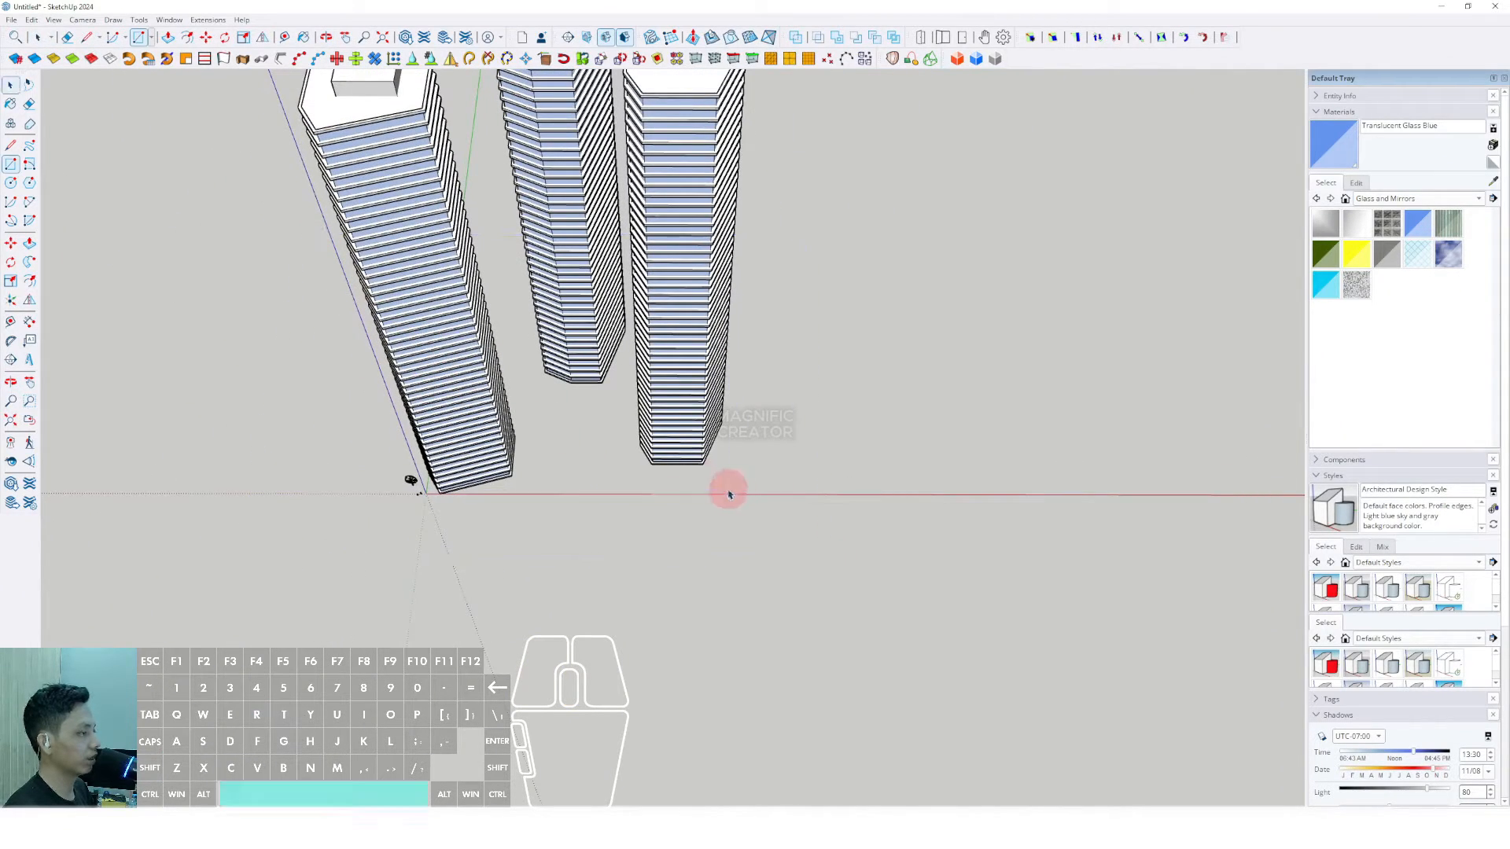
pyautogui.press('space')
pyautogui.scroll(4, 531, 404)
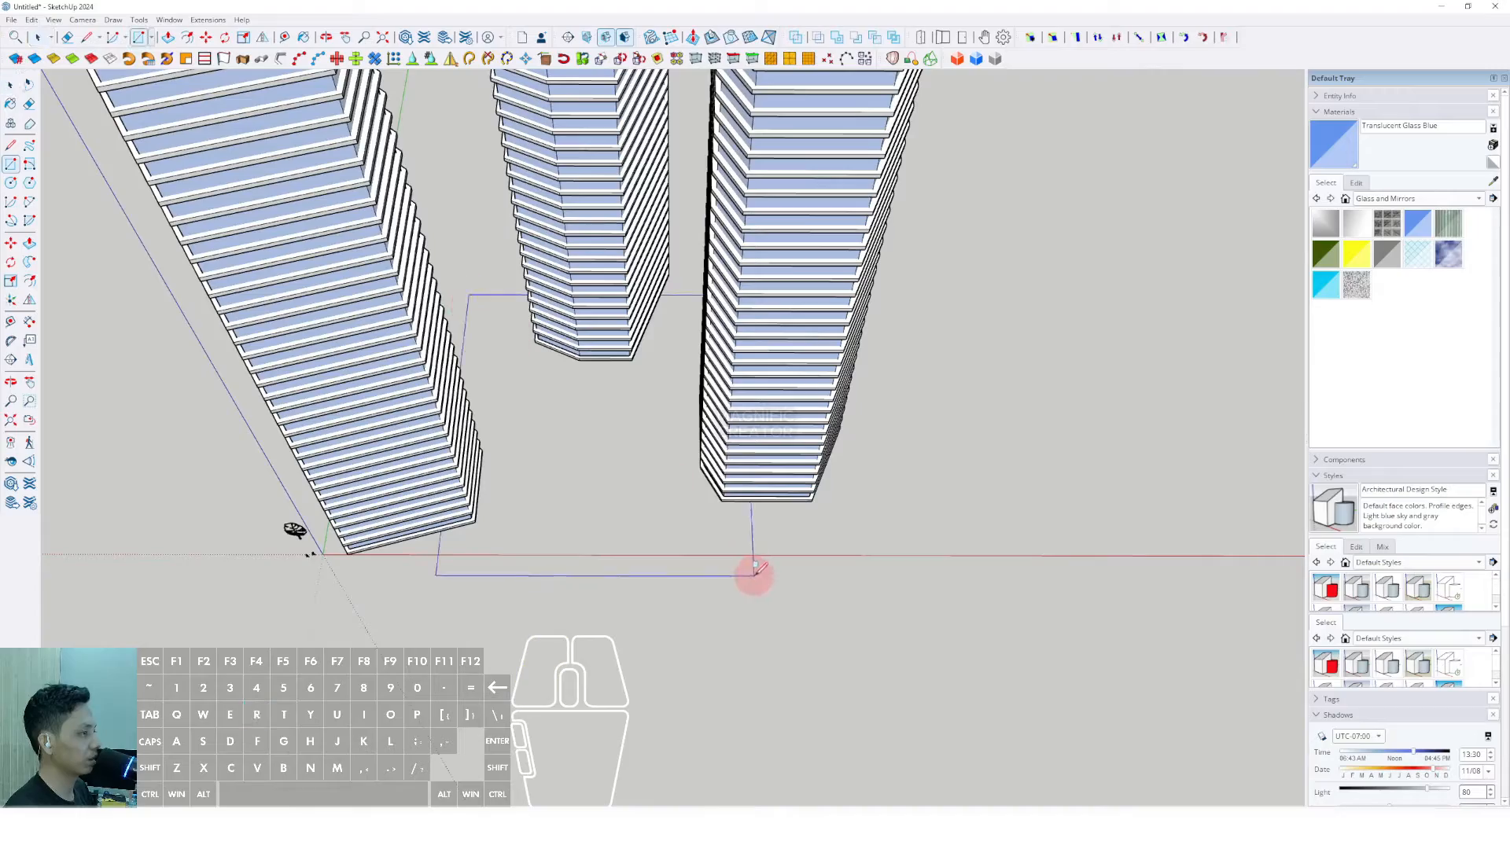
pyautogui.click(768, 599)
pyautogui.press('space')
# Draw a closed seven-sided polygon with the Line tool on the ground rectangle, in the open space between the towers
pyautogui.scroll(3, 630, 445)
pyautogui.moveTo(608, 480); pyautogui.dragTo(658, 419, button='middle')
pyautogui.scroll(2, 628, 479)
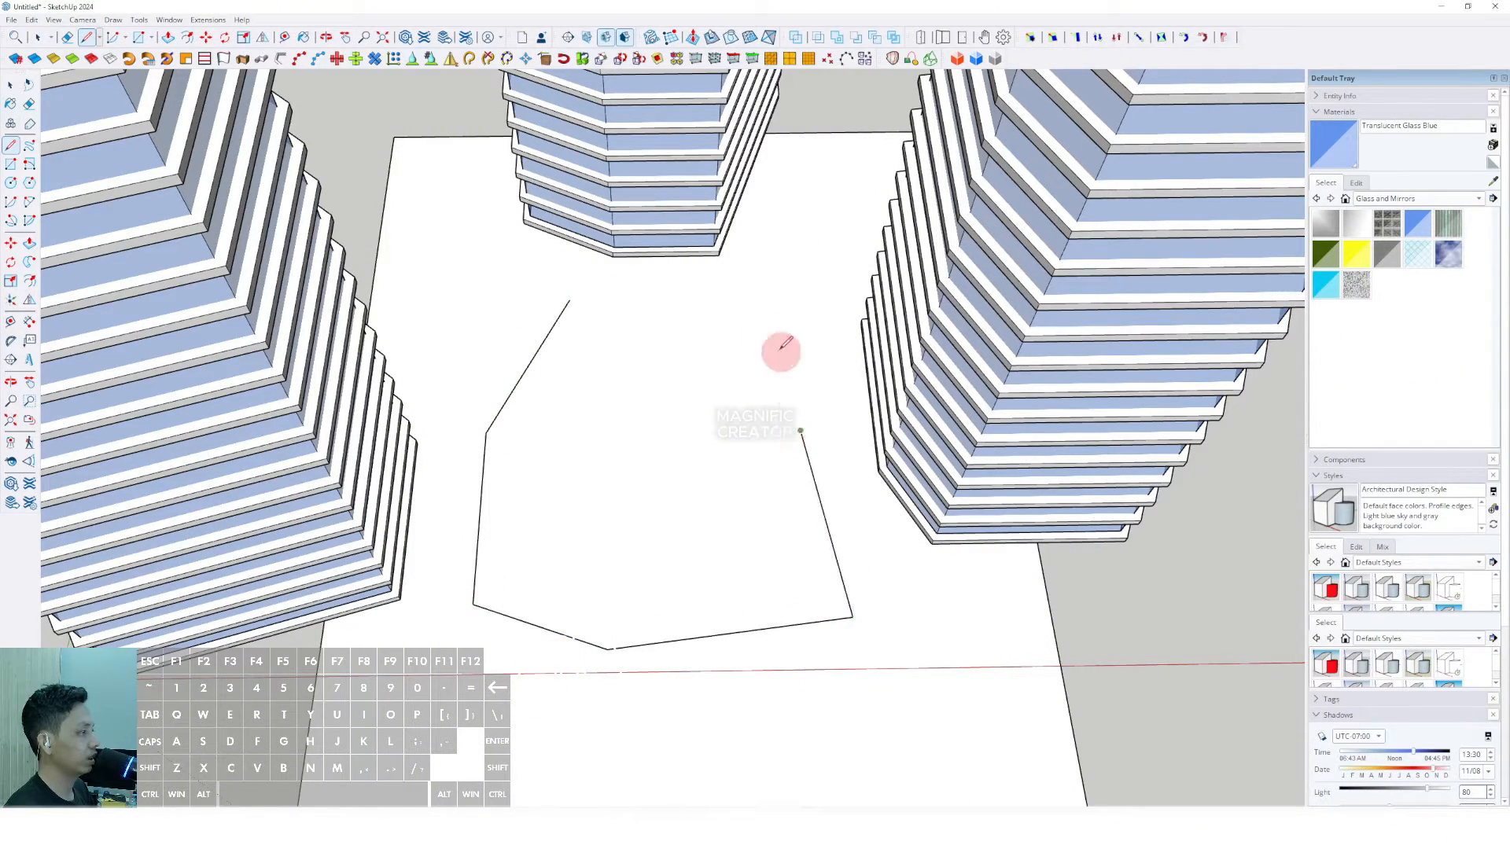
pyautogui.press('space')
pyautogui.scroll(-2, 571, 304)
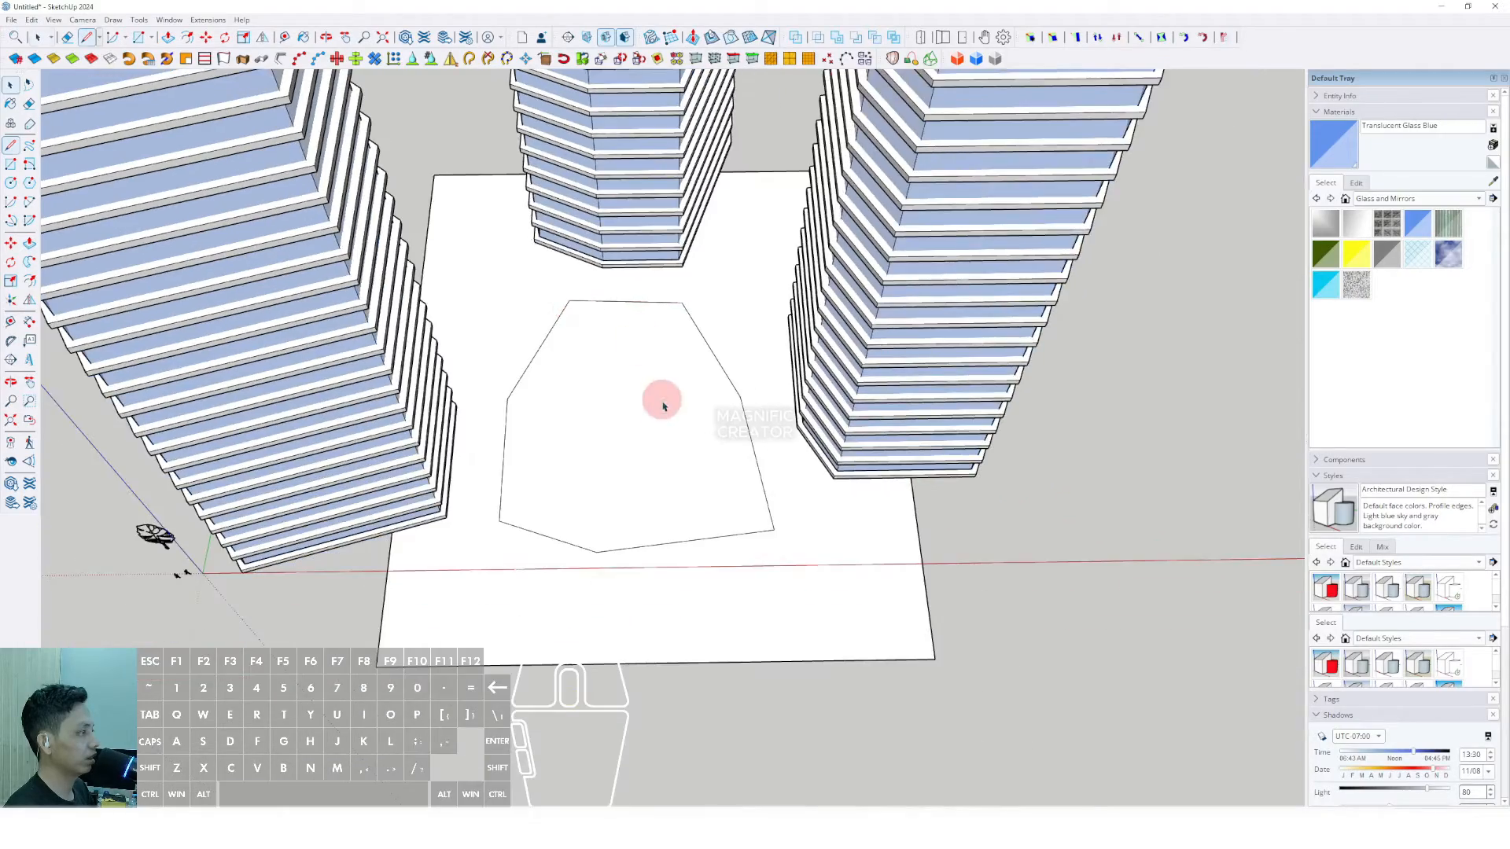
# Erase the ground rectangle's face around the polygon and its outer edges, keeping only the polygon face
pyautogui.moveTo(661, 400); pyautogui.dragTo(666, 346, button='middle')
pyautogui.scroll(3, 744, 376)
pyautogui.click(727, 335)
pyautogui.scroll(-3, 727, 335)
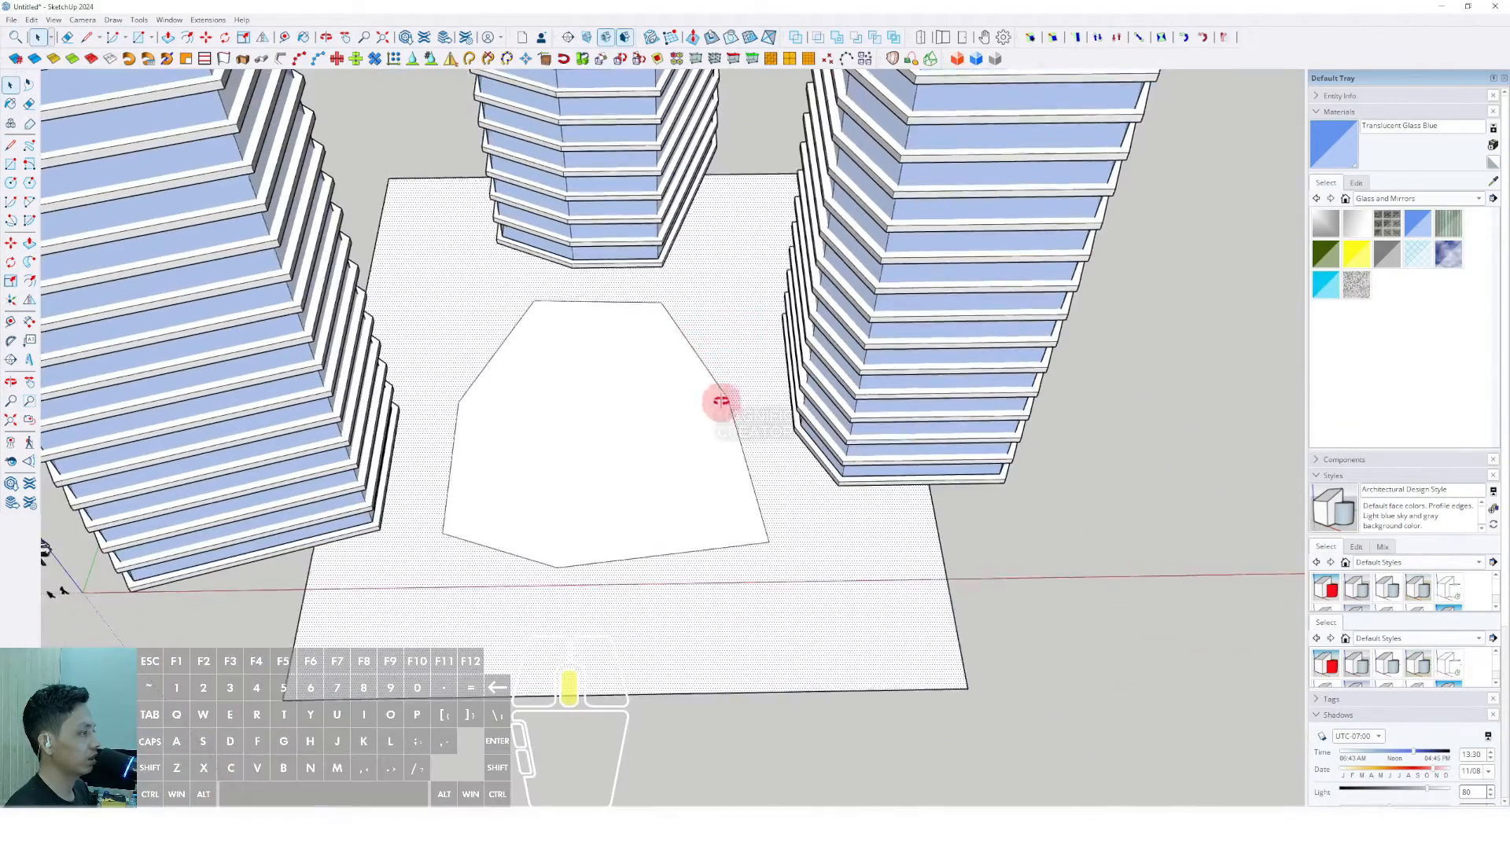
pyautogui.moveTo(721, 401); pyautogui.dragTo(705, 267, button='middle')
pyautogui.scroll(2, 728, 404)
pyautogui.moveTo(716, 394)
pyautogui.mouseDown(button='middle')
pyautogui.moveTo(718, 223)
pyautogui.moveTo(718, 377)
pyautogui.moveTo(691, 310)
pyautogui.moveTo(708, 377)
pyautogui.moveTo(769, 475)
pyautogui.moveTo(769, 435)
pyautogui.moveTo(735, 377)
pyautogui.mouseUp(button='middle')
pyautogui.scroll(2, 708, 377)
pyautogui.scroll(-1, 758, 406)
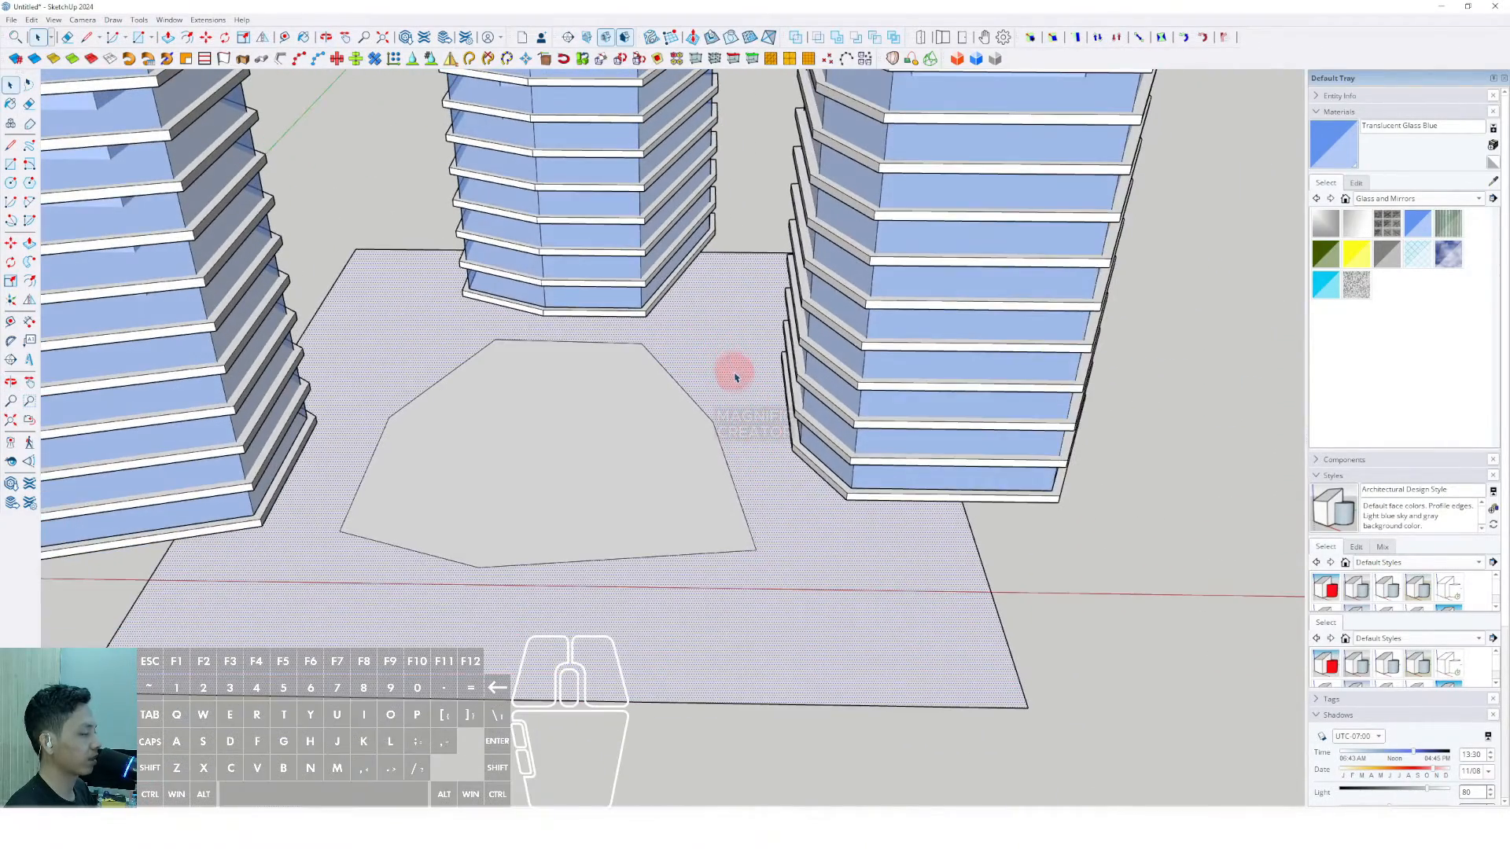
pyautogui.rightClick(740, 396)
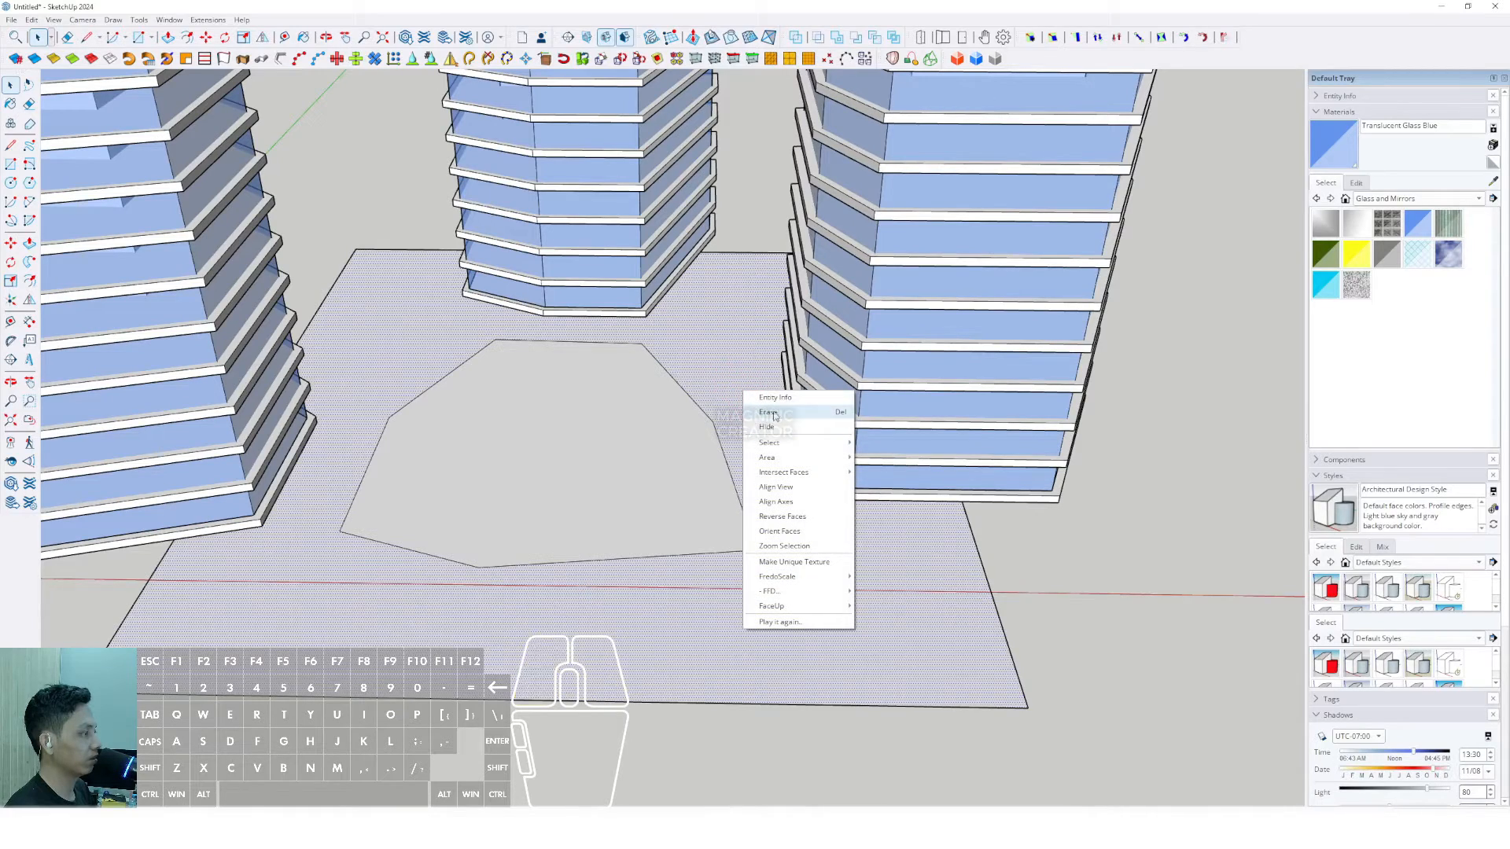
pyautogui.click(773, 414)
pyautogui.rightClick(734, 256)
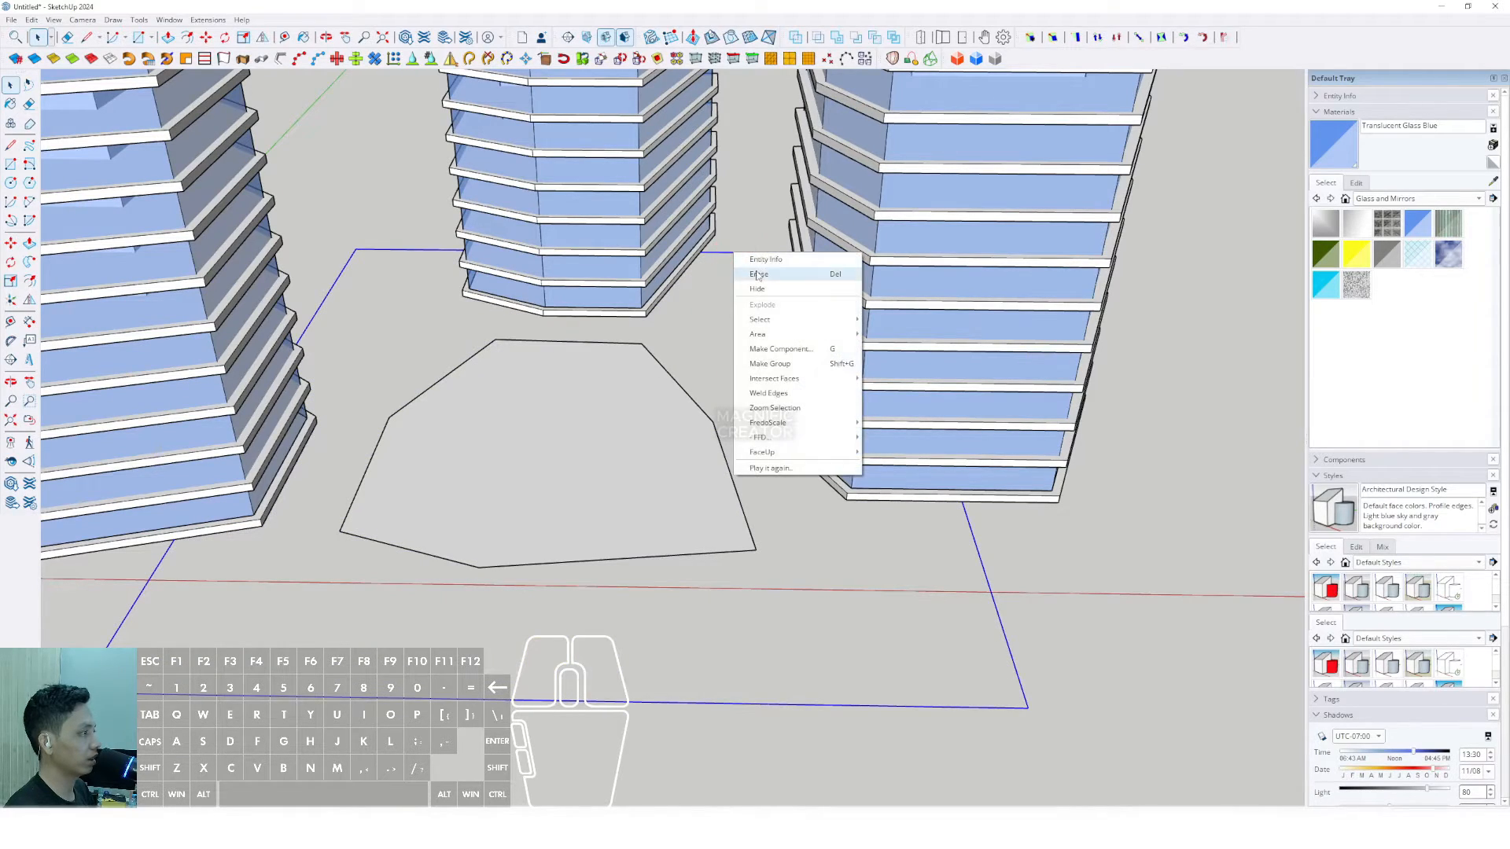
pyautogui.click(753, 283)
pyautogui.moveTo(668, 393)
pyautogui.mouseDown(button='middle')
pyautogui.moveTo(641, 445)
pyautogui.moveTo(687, 469)
pyautogui.moveTo(636, 430)
pyautogui.moveTo(687, 417)
pyautogui.moveTo(818, 446)
pyautogui.mouseUp(button='middle')
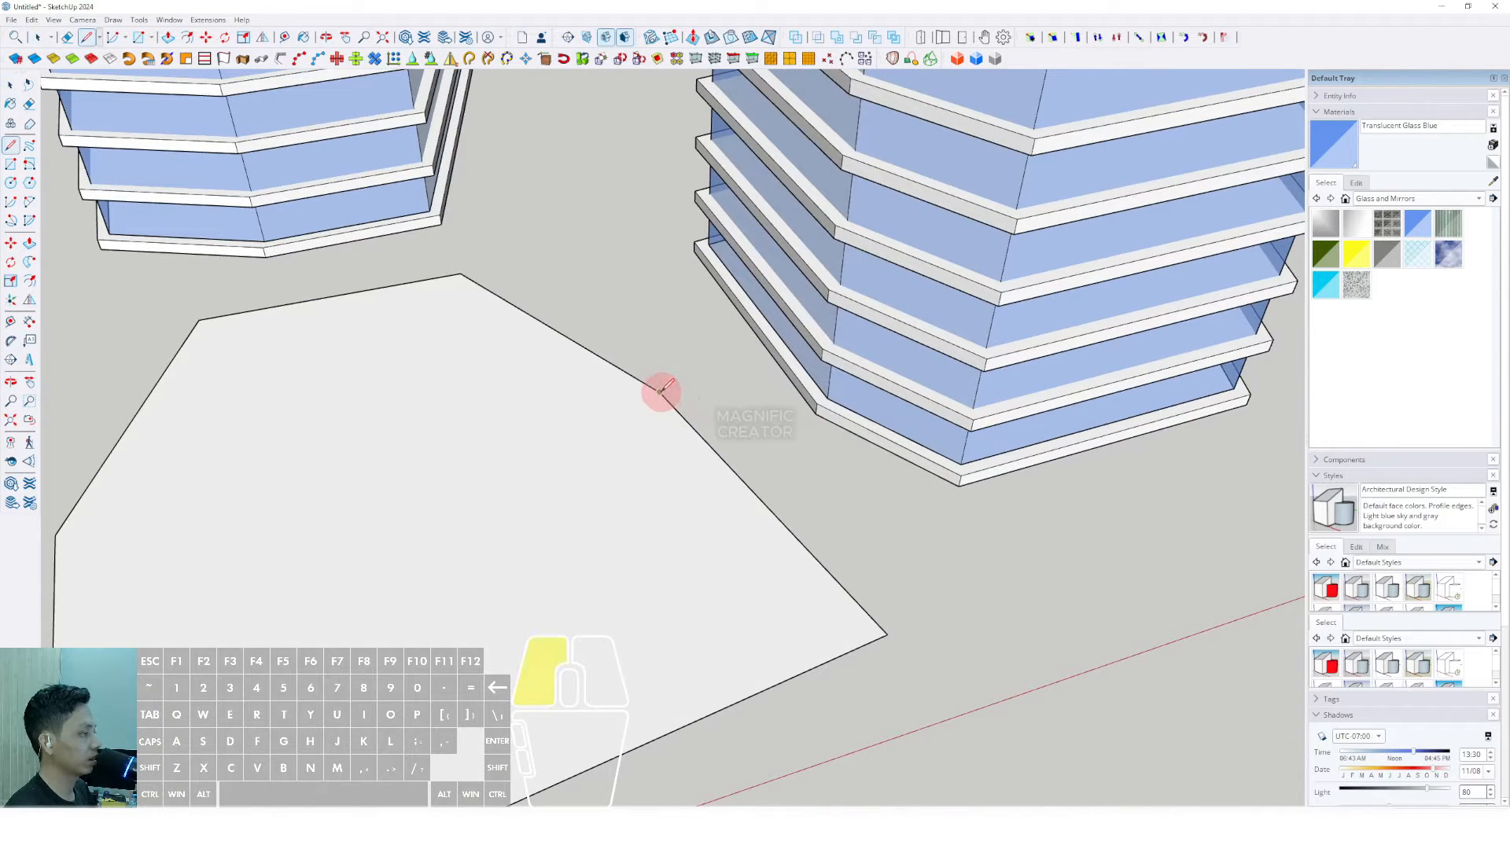
# Draw edges from the polygon to the right and rear towers' bases with the Line tool, closing a connecting face to each
pyautogui.click(735, 306)
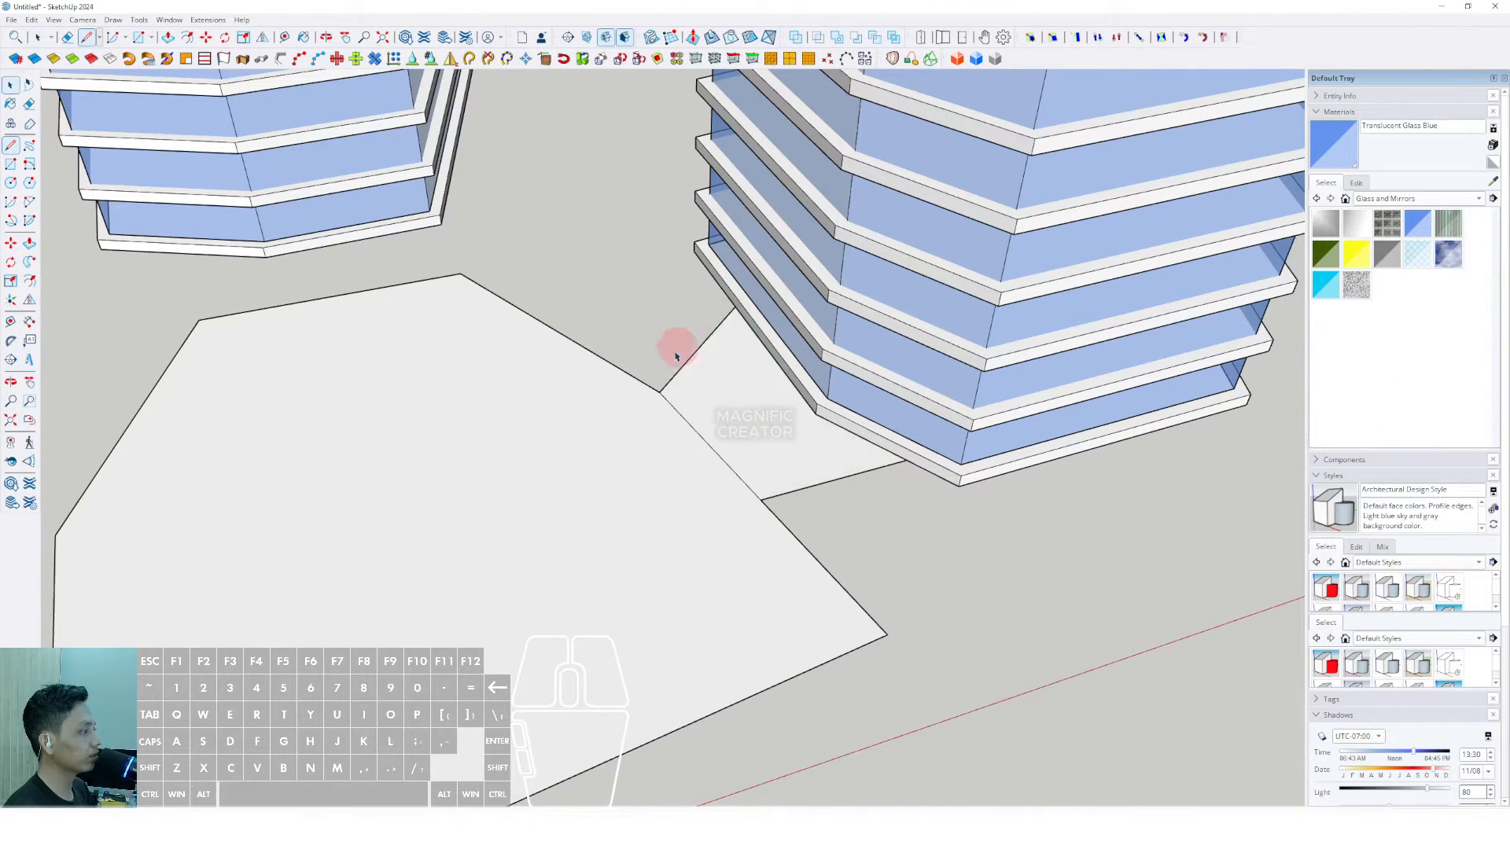
pyautogui.moveTo(674, 347)
pyautogui.mouseDown(button='middle')
pyautogui.moveTo(606, 448)
pyautogui.moveTo(492, 317)
pyautogui.mouseUp(button='middle')
pyautogui.scroll(2, 459, 262)
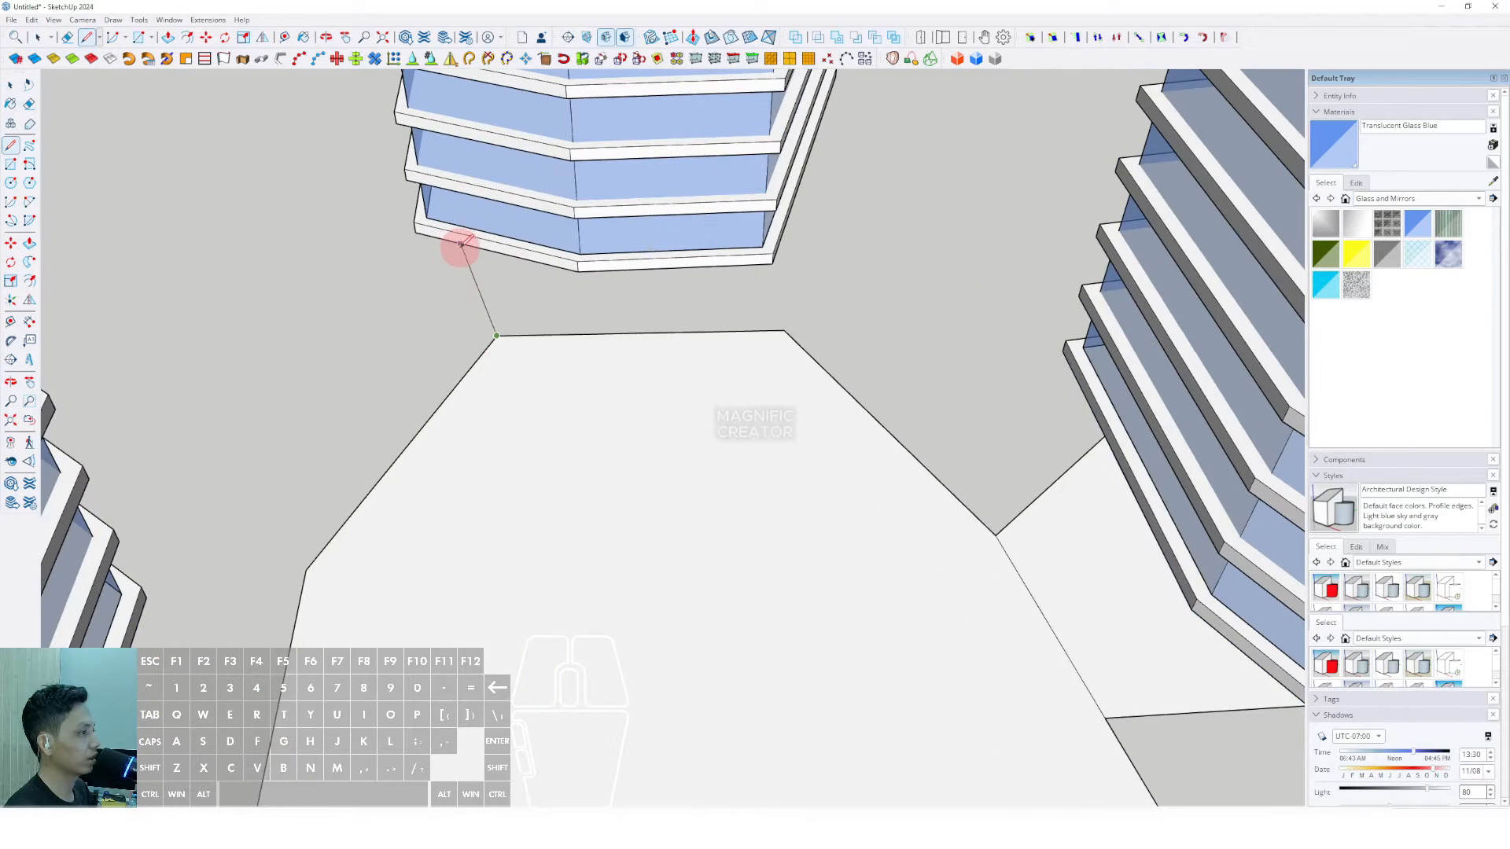
pyautogui.click(462, 246)
pyautogui.press('space')
pyautogui.press('l')
pyautogui.click(786, 330)
pyautogui.scroll(1, 753, 263)
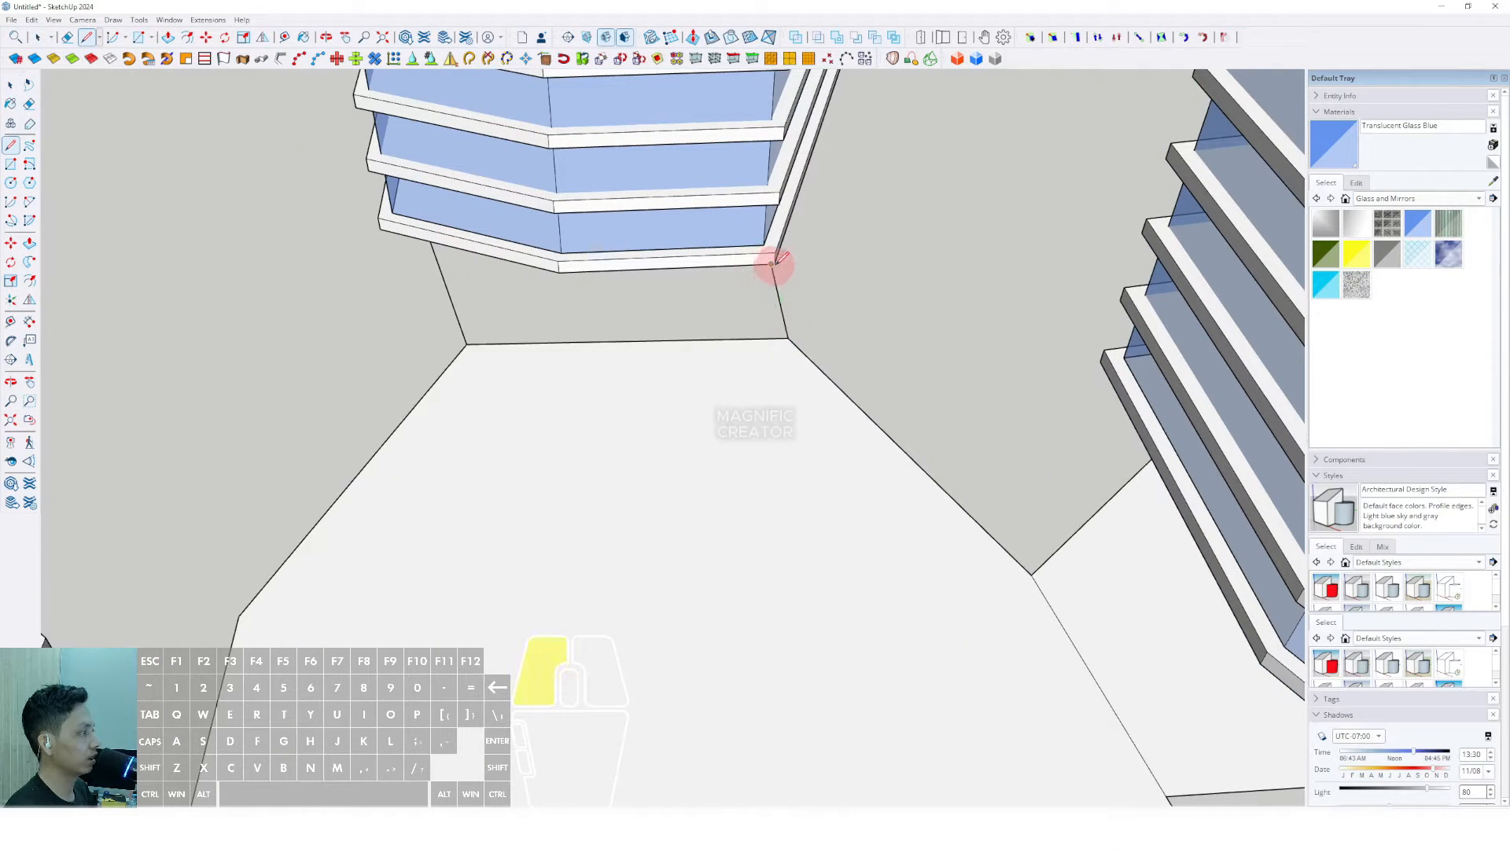
pyautogui.click(432, 243)
pyautogui.press('space')
pyautogui.scroll(-3, 460, 265)
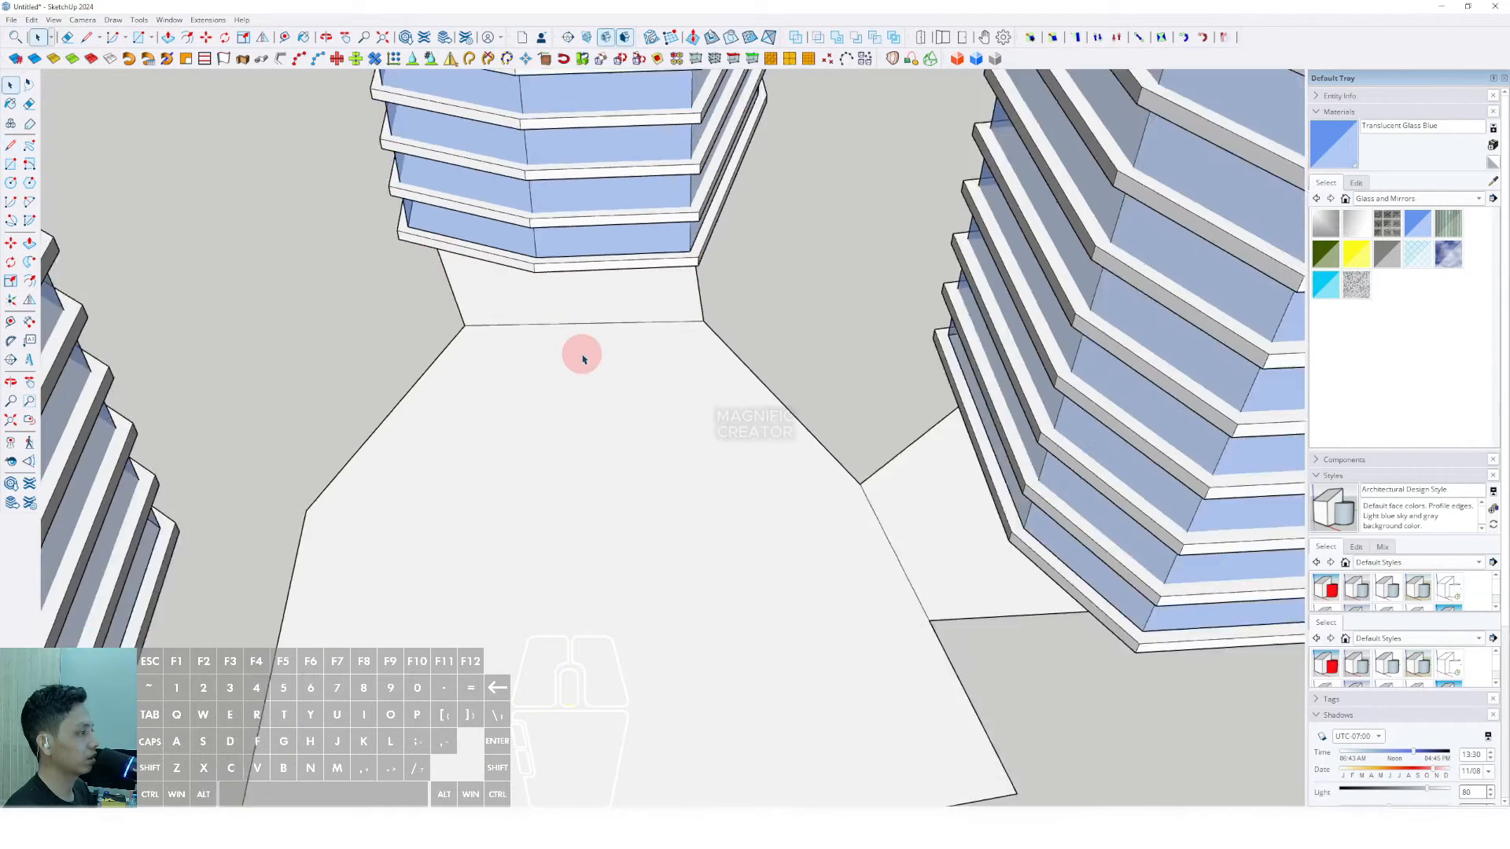
# Draw edges from the polygon's two corners facing the left tower to that tower's base, closing a third connecting face
pyautogui.keyDown('shift'); pyautogui.moveTo(559, 405); pyautogui.dragTo(636, 336, button='middle'); pyautogui.keyUp('shift')
pyautogui.scroll(3, 497, 437)
pyautogui.moveTo(497, 437); pyautogui.dragTo(446, 308, button='middle')
pyautogui.press('l')
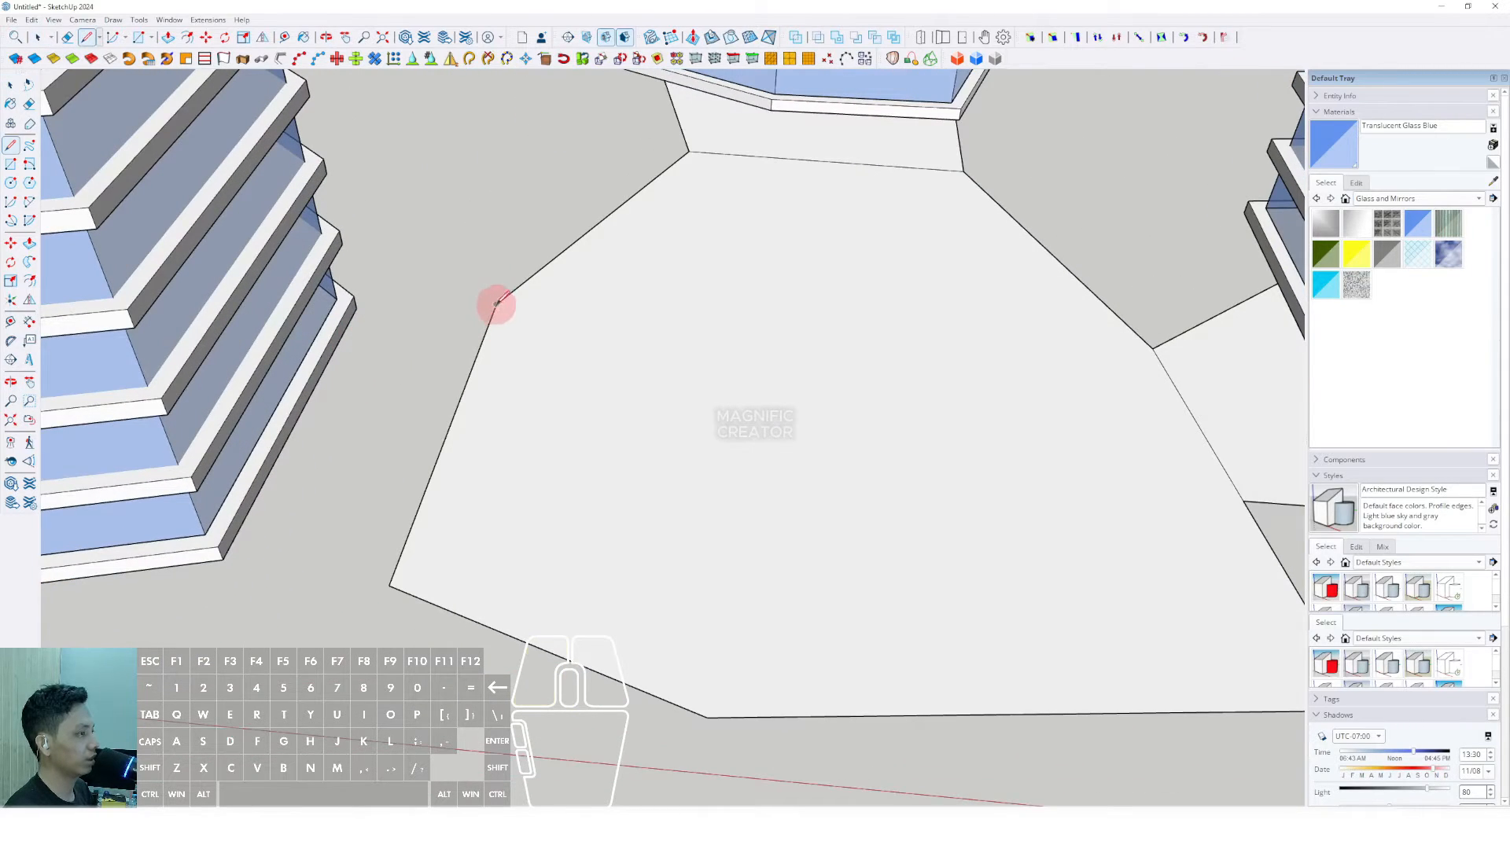
pyautogui.click(496, 304)
pyautogui.scroll(1, 347, 323)
pyautogui.click(358, 301)
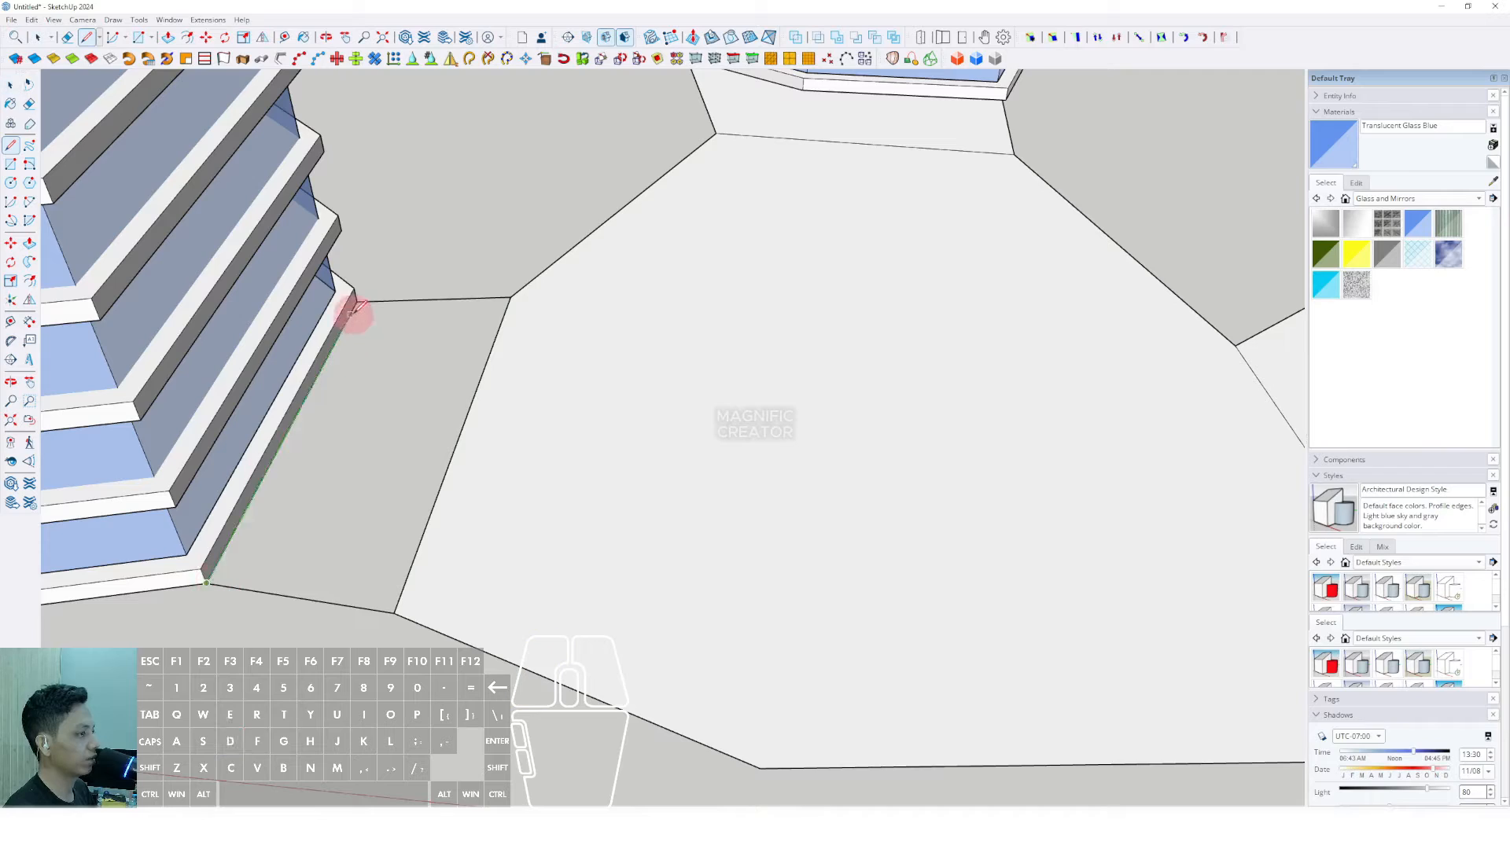
# Erase the dividing edges between the central polygon and its connecting faces so they merge into one footprint
pyautogui.press('e')
pyautogui.scroll(-6, 469, 398)
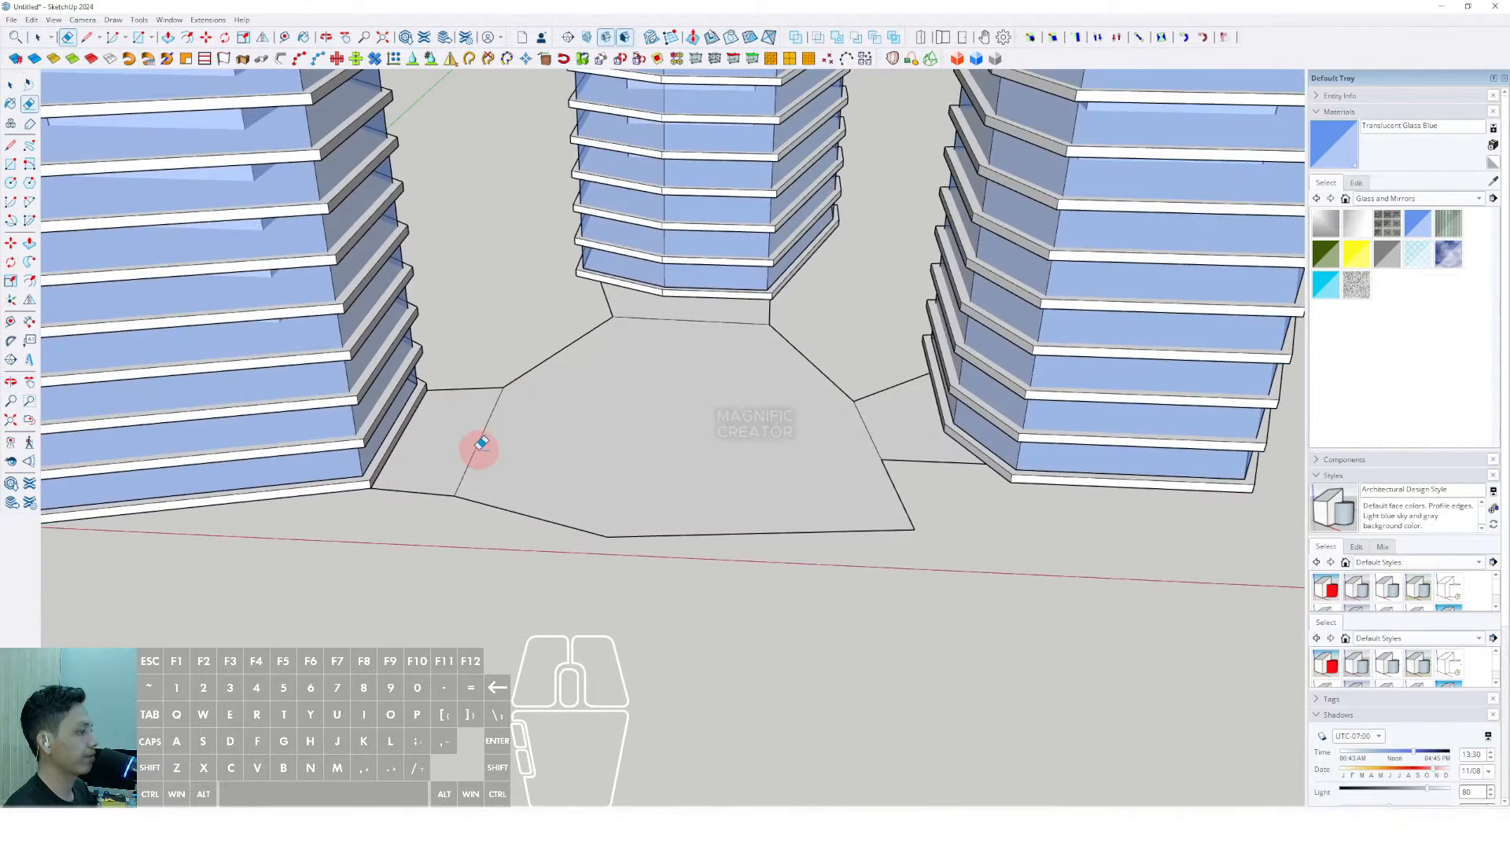
pyautogui.scroll(1, 481, 445)
pyautogui.click(481, 440)
pyautogui.click(726, 297)
pyautogui.press('space')
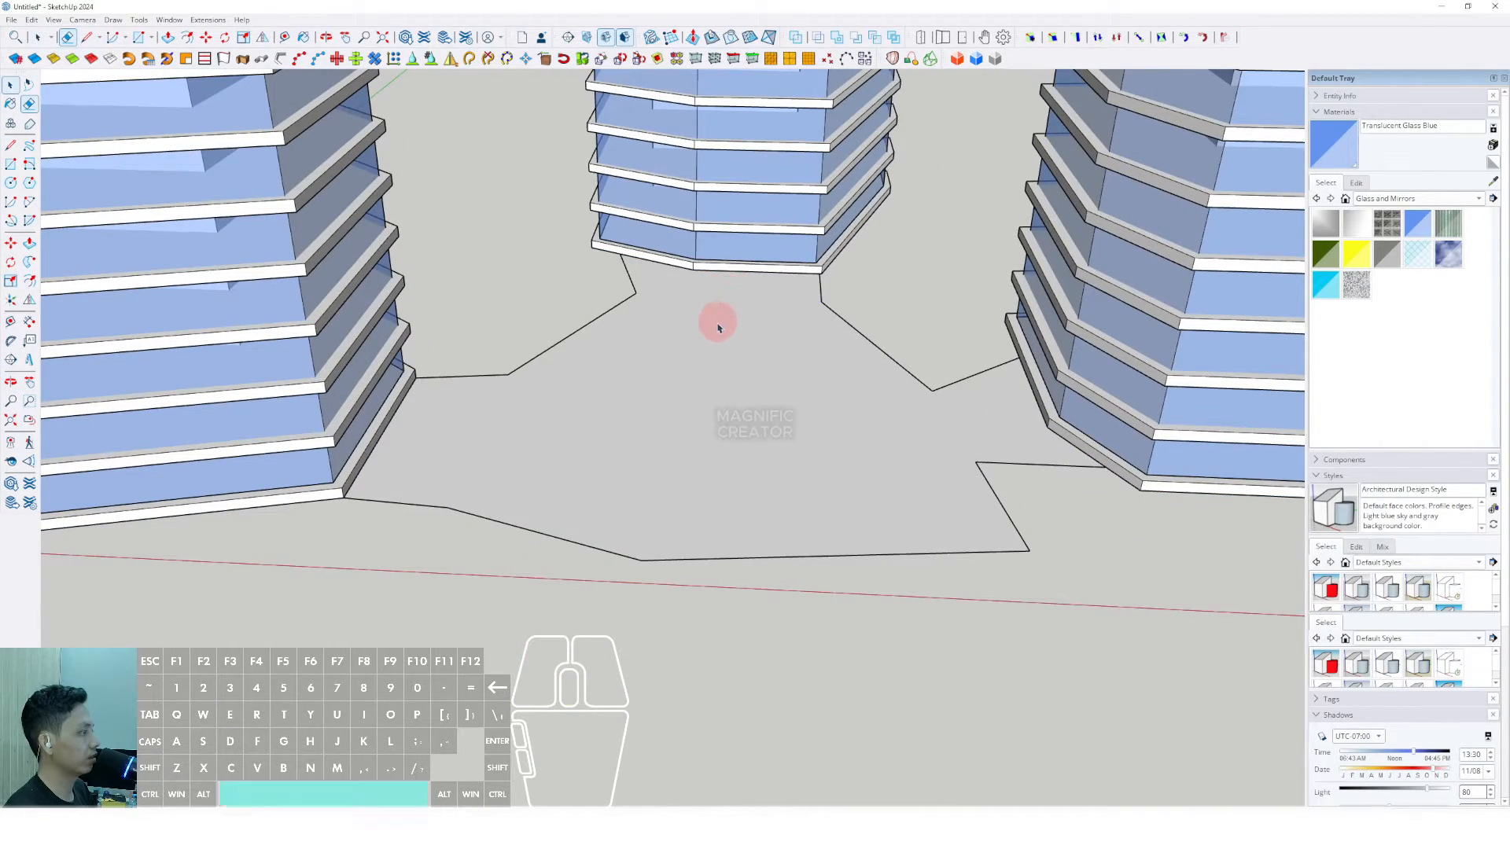
# Push/Pull the merged footprint face downward below the towers' base level to form a solid podium block
pyautogui.moveTo(718, 327)
pyautogui.mouseDown(button='middle')
pyautogui.moveTo(660, 260)
pyautogui.moveTo(661, 404)
pyautogui.mouseUp(button='middle')
pyautogui.click(680, 384)
pyautogui.scroll(2, 679, 384)
pyautogui.scroll(-3, 684, 386)
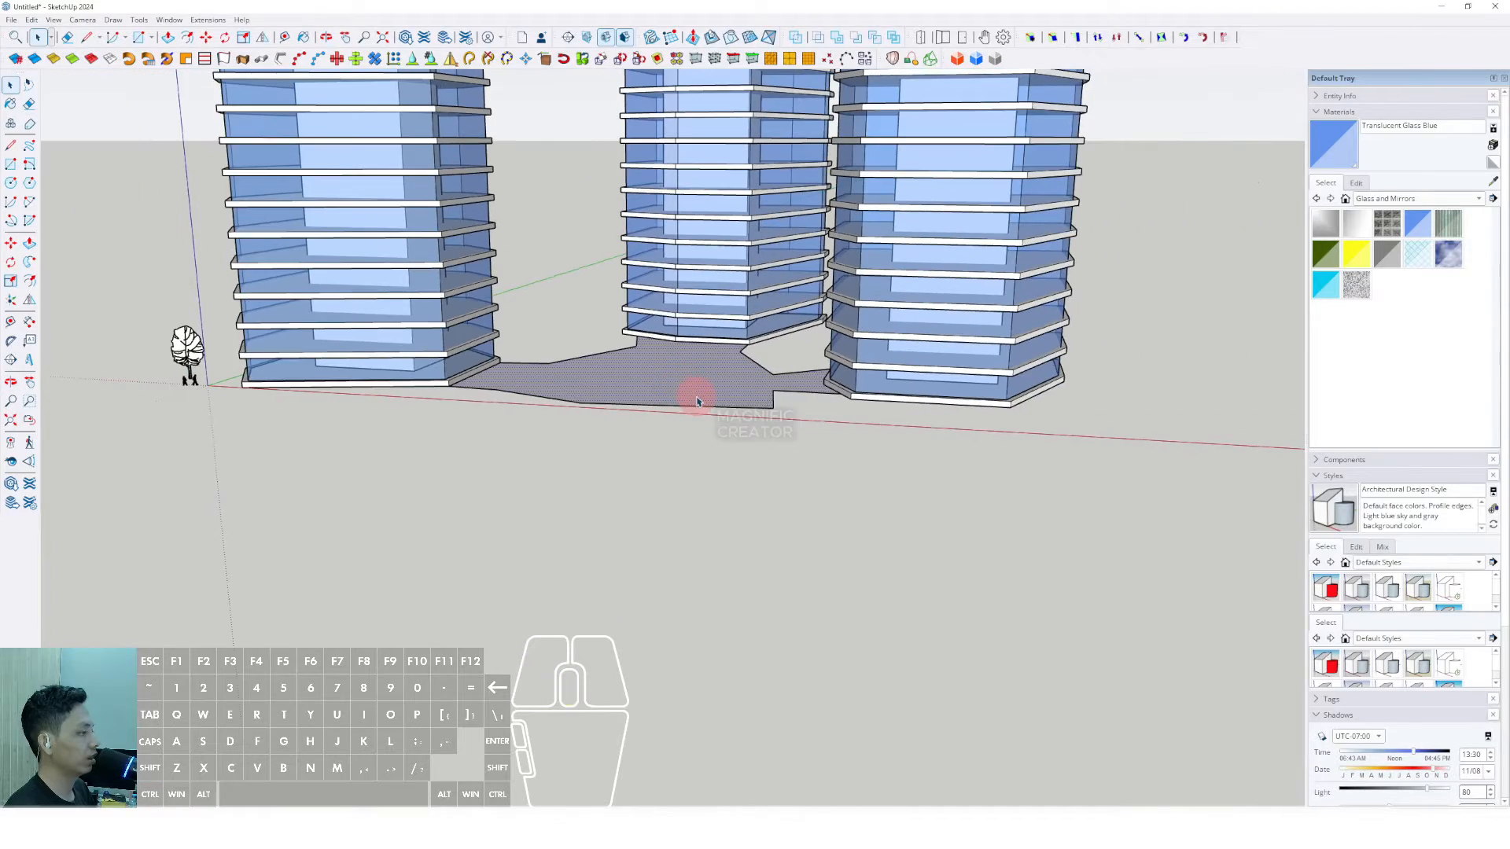
pyautogui.scroll(2, 670, 394)
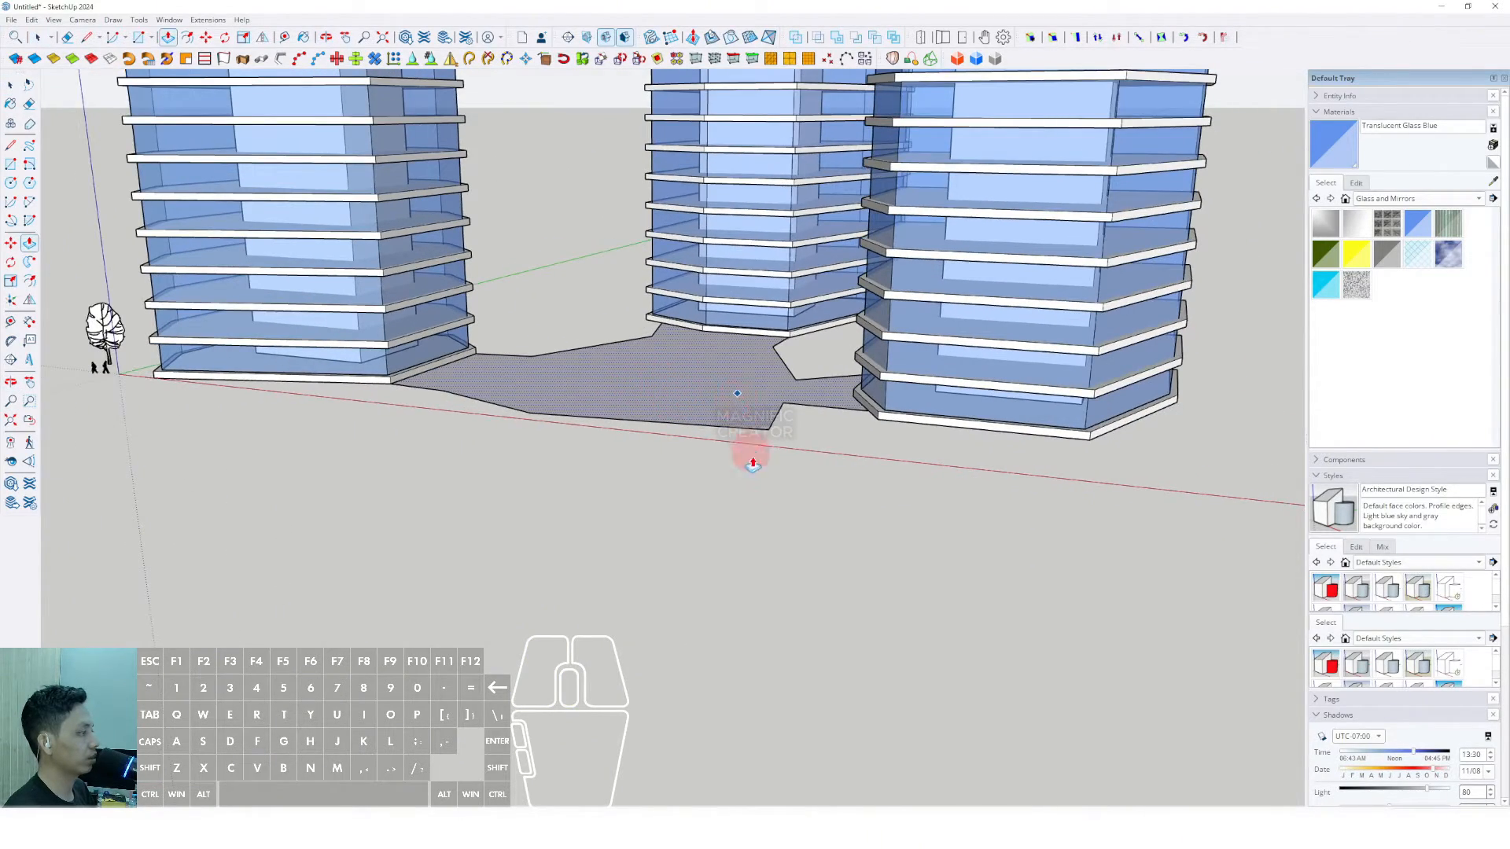
pyautogui.scroll(-3, 747, 495)
pyautogui.moveTo(745, 506); pyautogui.dragTo(789, 373, button='middle')
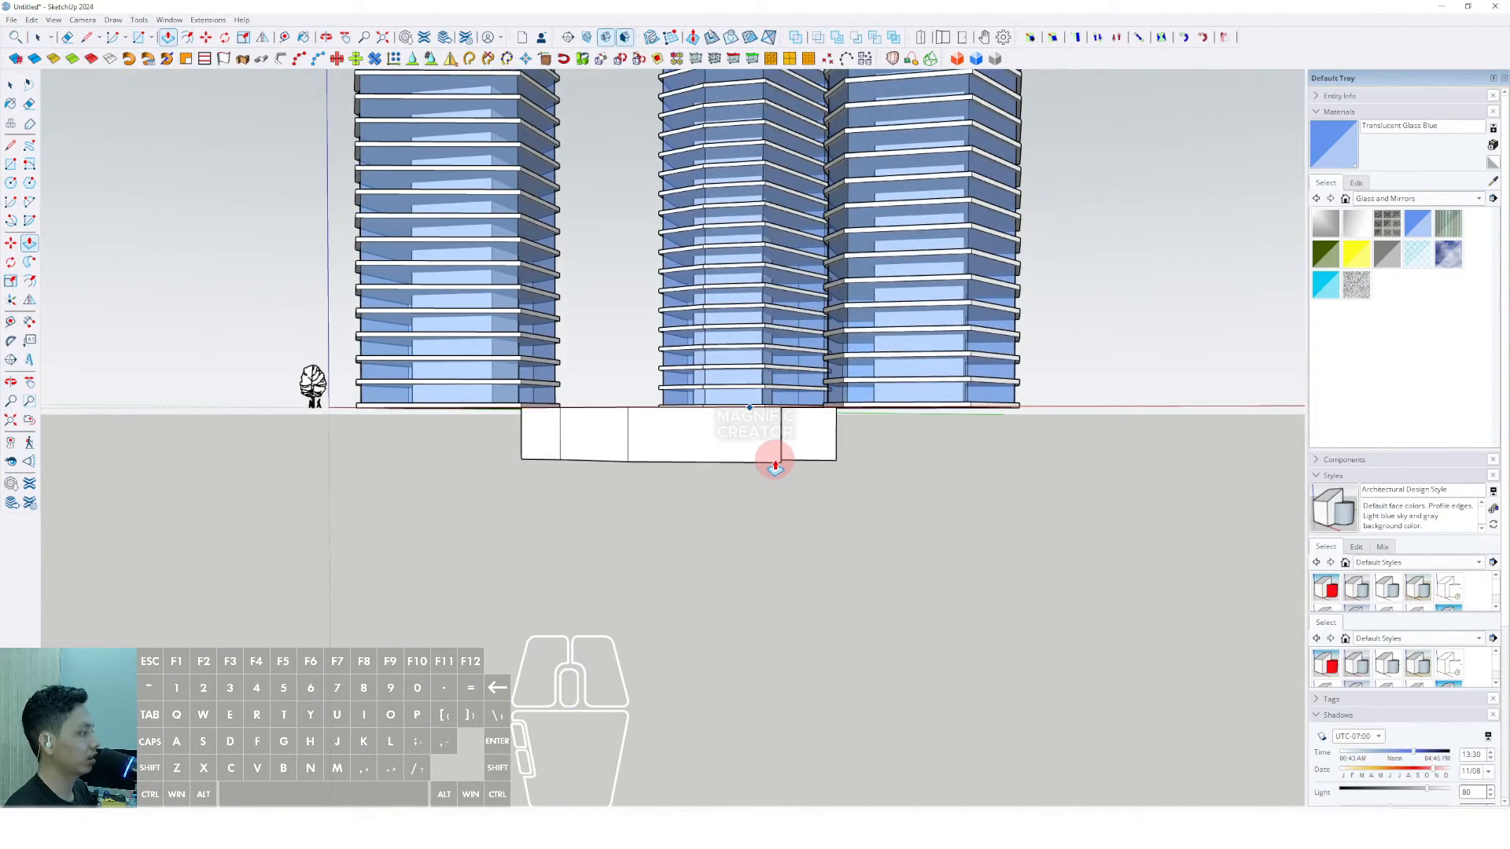
pyautogui.moveTo(775, 465)
pyautogui.mouseDown(button='middle')
pyautogui.moveTo(766, 441)
pyautogui.moveTo(782, 459)
pyautogui.mouseUp(button='middle')
pyautogui.scroll(1, 780, 487)
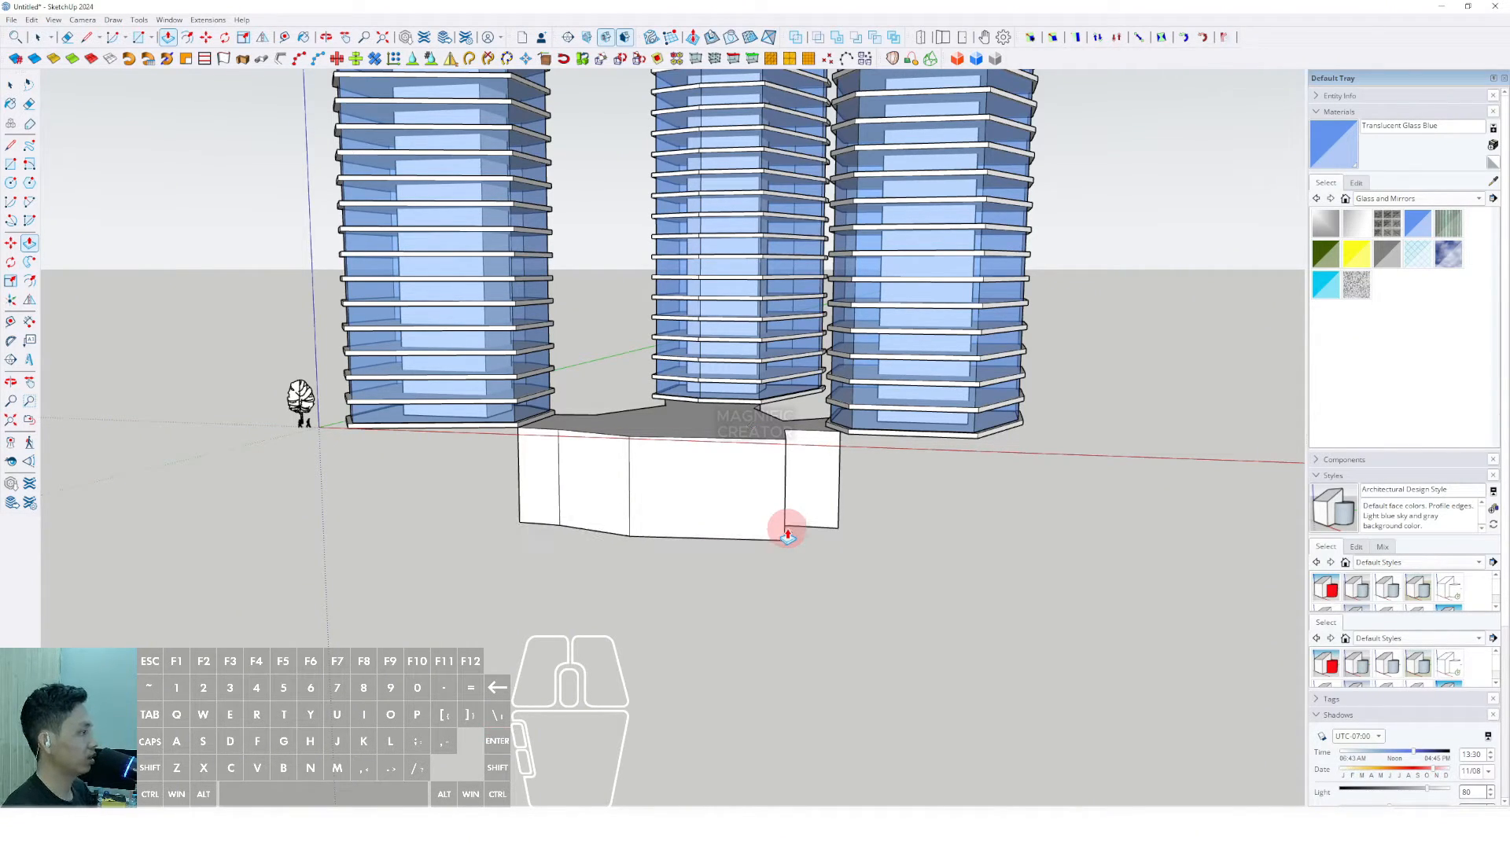
# Select the whole podium block with all its faces and edges and make it a group
pyautogui.scroll(2, 782, 526)
pyautogui.moveTo(718, 379); pyautogui.dragTo(775, 397, button='middle')
pyautogui.tripleClick(711, 408)
pyautogui.rightClick(712, 409)
pyautogui.click(747, 519)
# Explode the group that holds the three towers' bottom slabs, keeping the separate slabs selected
pyautogui.rightClick(777, 403)
pyautogui.click(765, 397)
pyautogui.scroll(5, 767, 393)
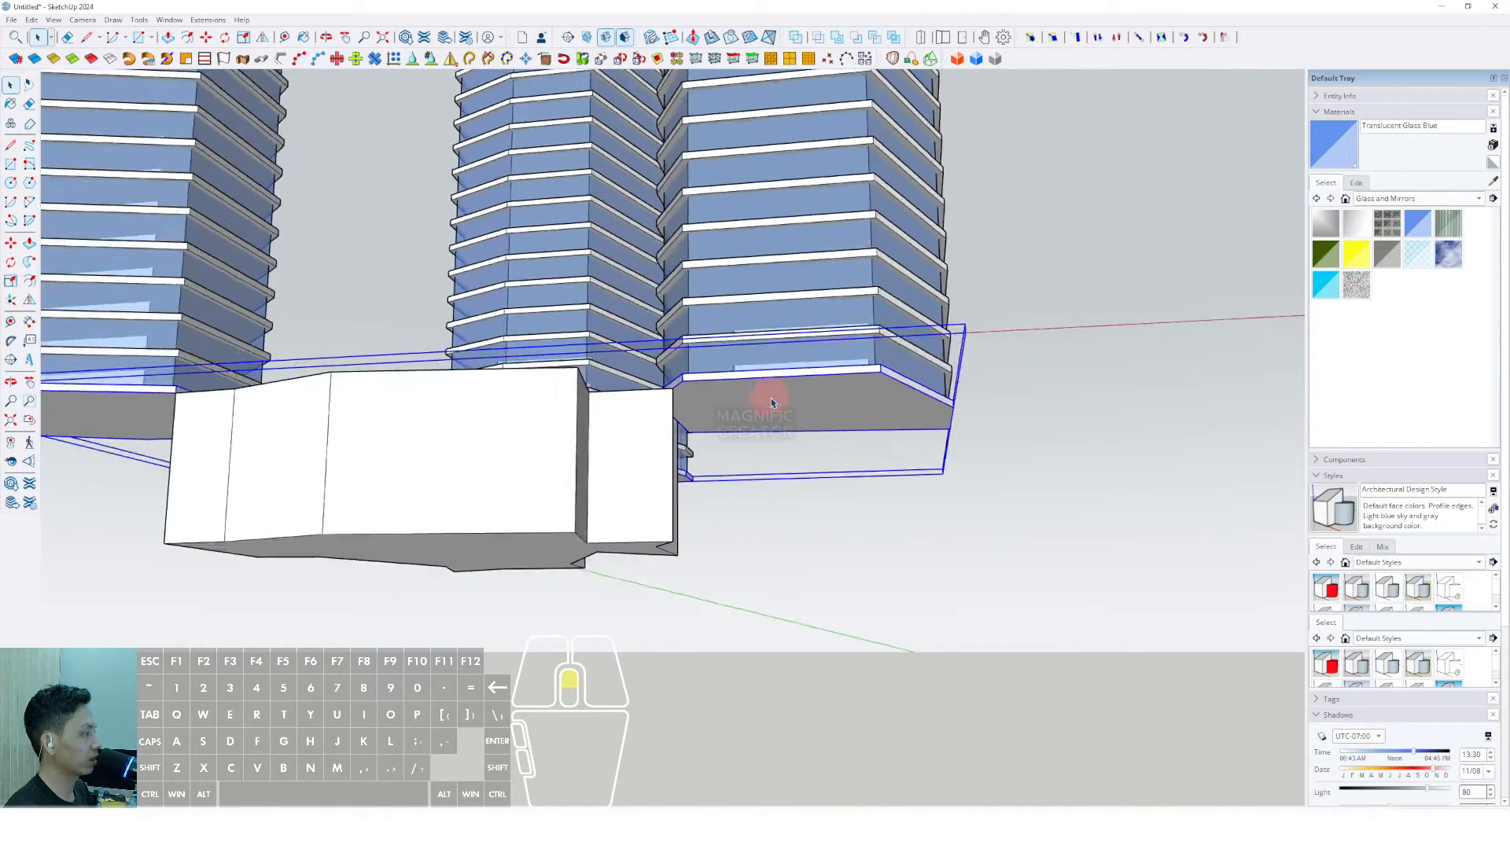
pyautogui.rightClick(790, 366)
pyautogui.click(823, 447)
pyautogui.scroll(-3, 732, 408)
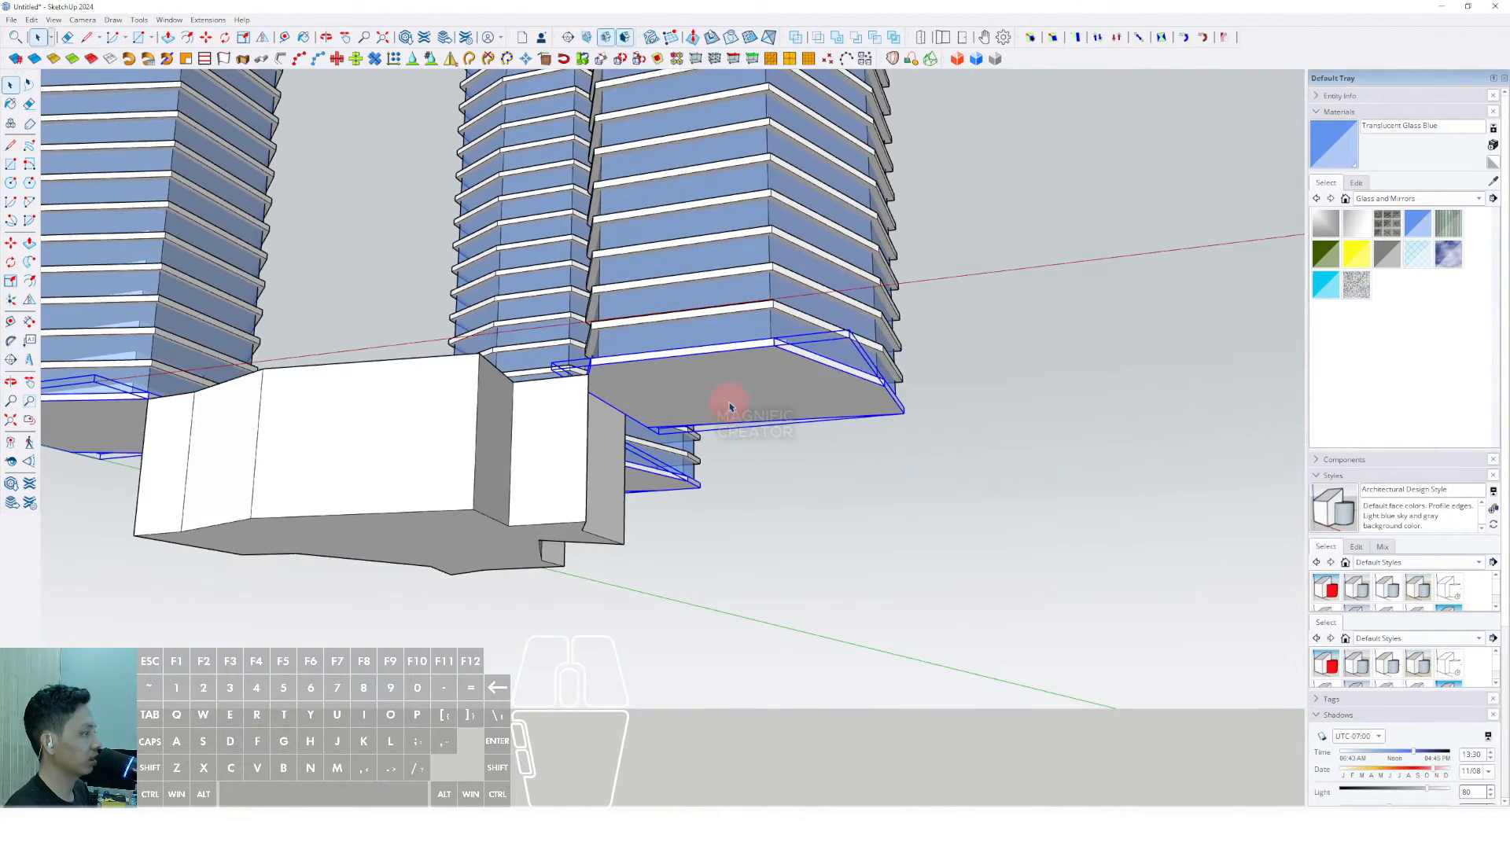
# Copy the three towers' bottom slabs straight down with the Move tool, making three evenly spaced levels alongside the podium block
pyautogui.keyDown('shift'); pyautogui.moveTo(731, 409); pyautogui.dragTo(650, 364, button='middle'); pyautogui.keyUp('shift')
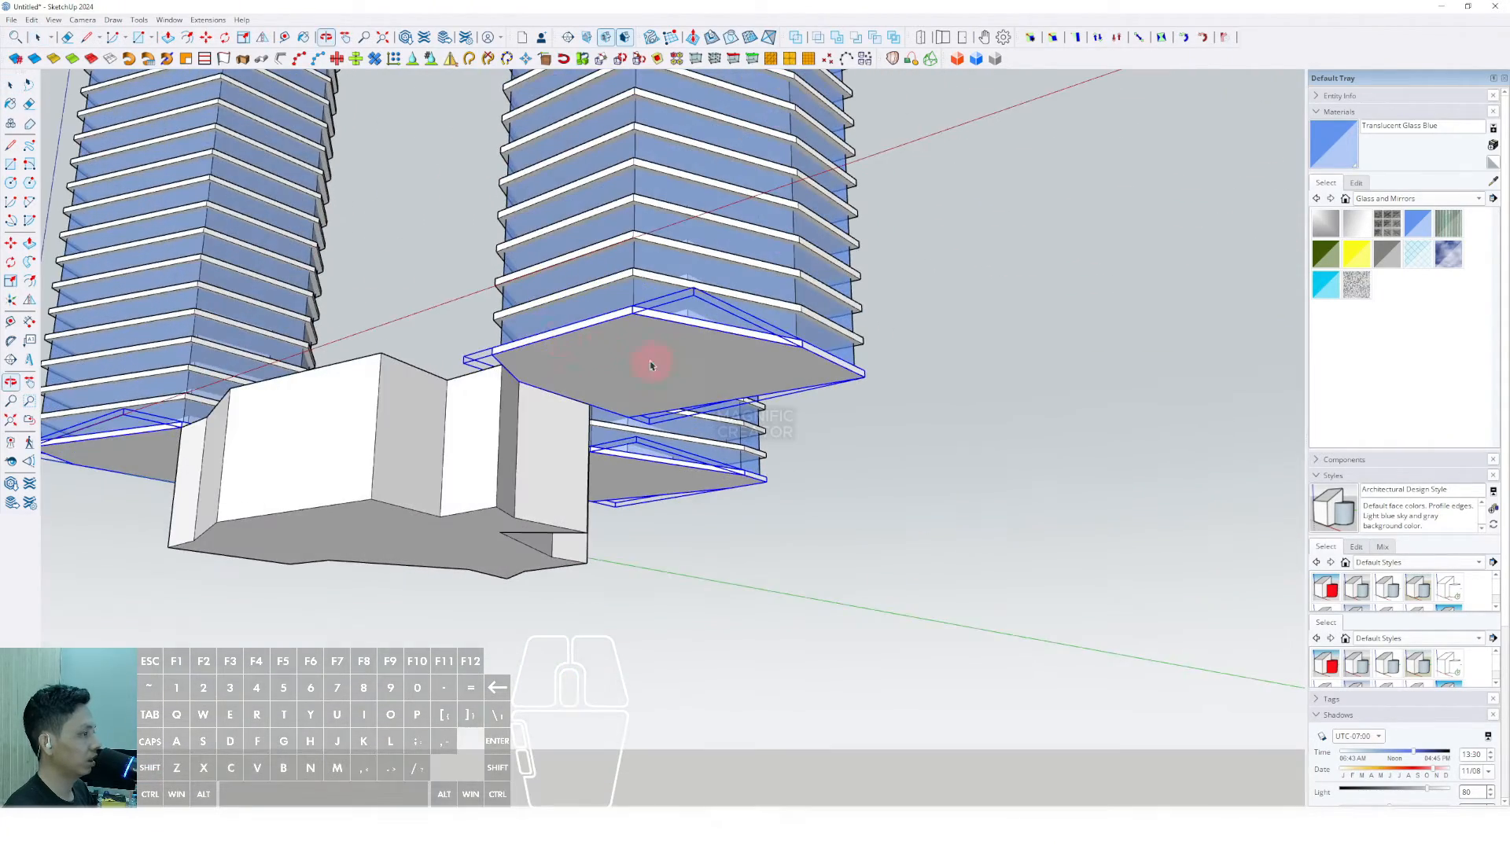
pyautogui.click(11, 246)
pyautogui.scroll(3, 674, 313)
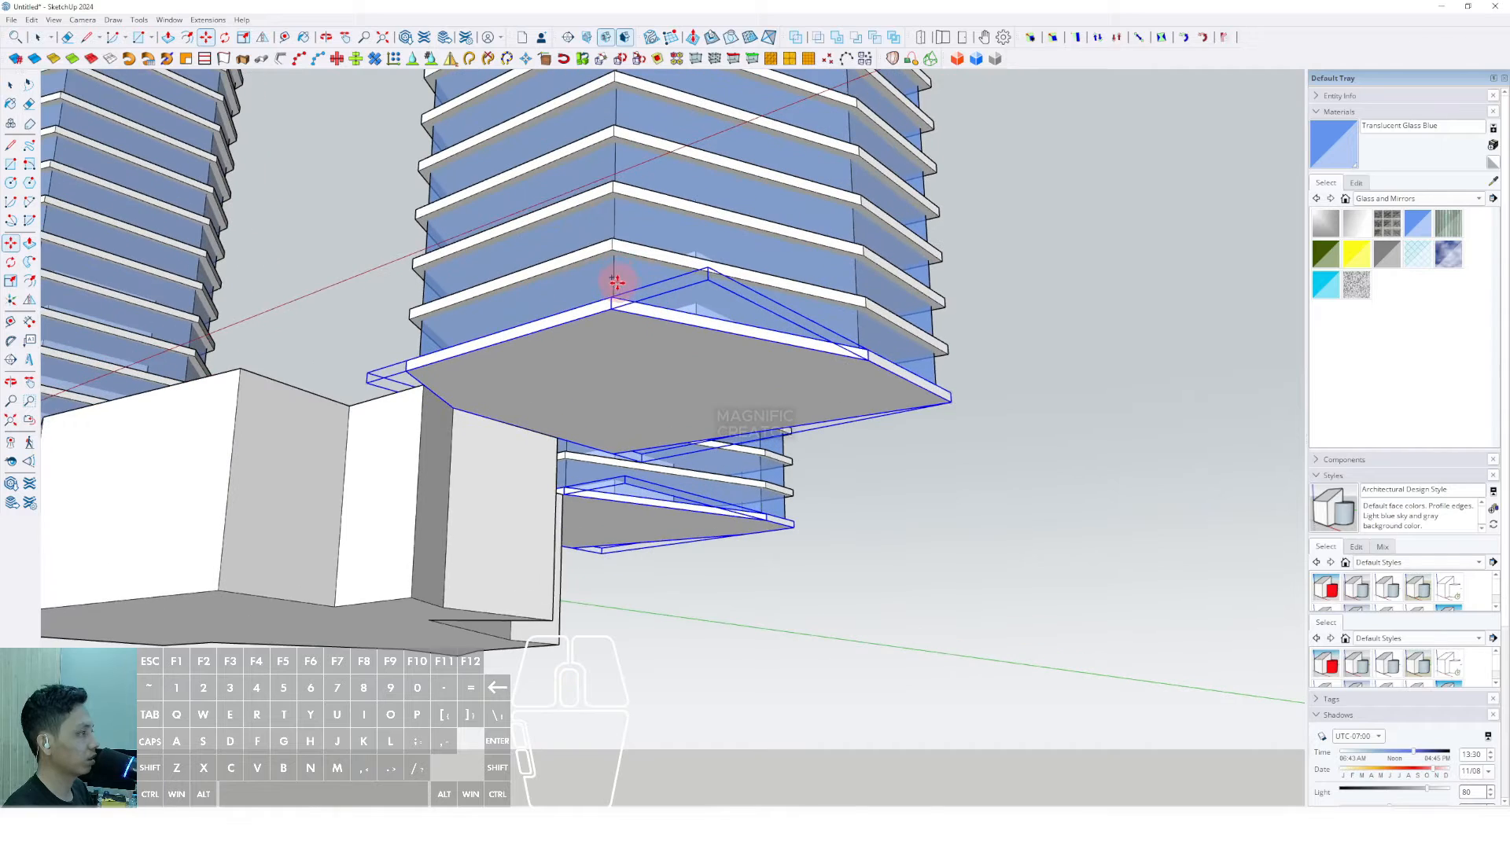
pyautogui.scroll(2, 614, 250)
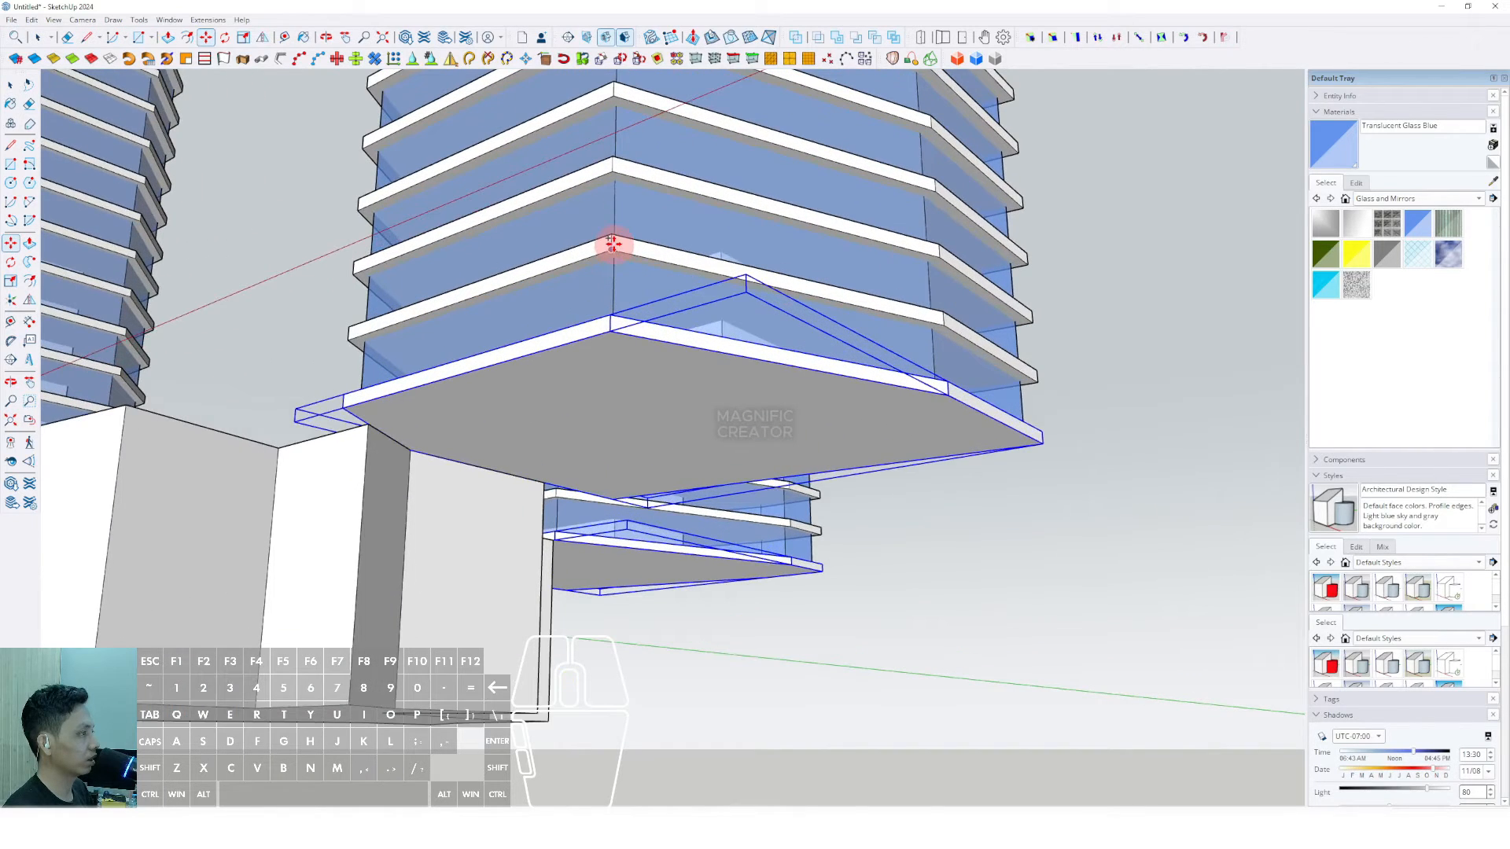
pyautogui.click(611, 331)
pyautogui.scroll(-3, 610, 385)
pyautogui.keyDown('shift'); pyautogui.moveTo(530, 431); pyautogui.dragTo(684, 398, button='middle'); pyautogui.keyUp('shift')
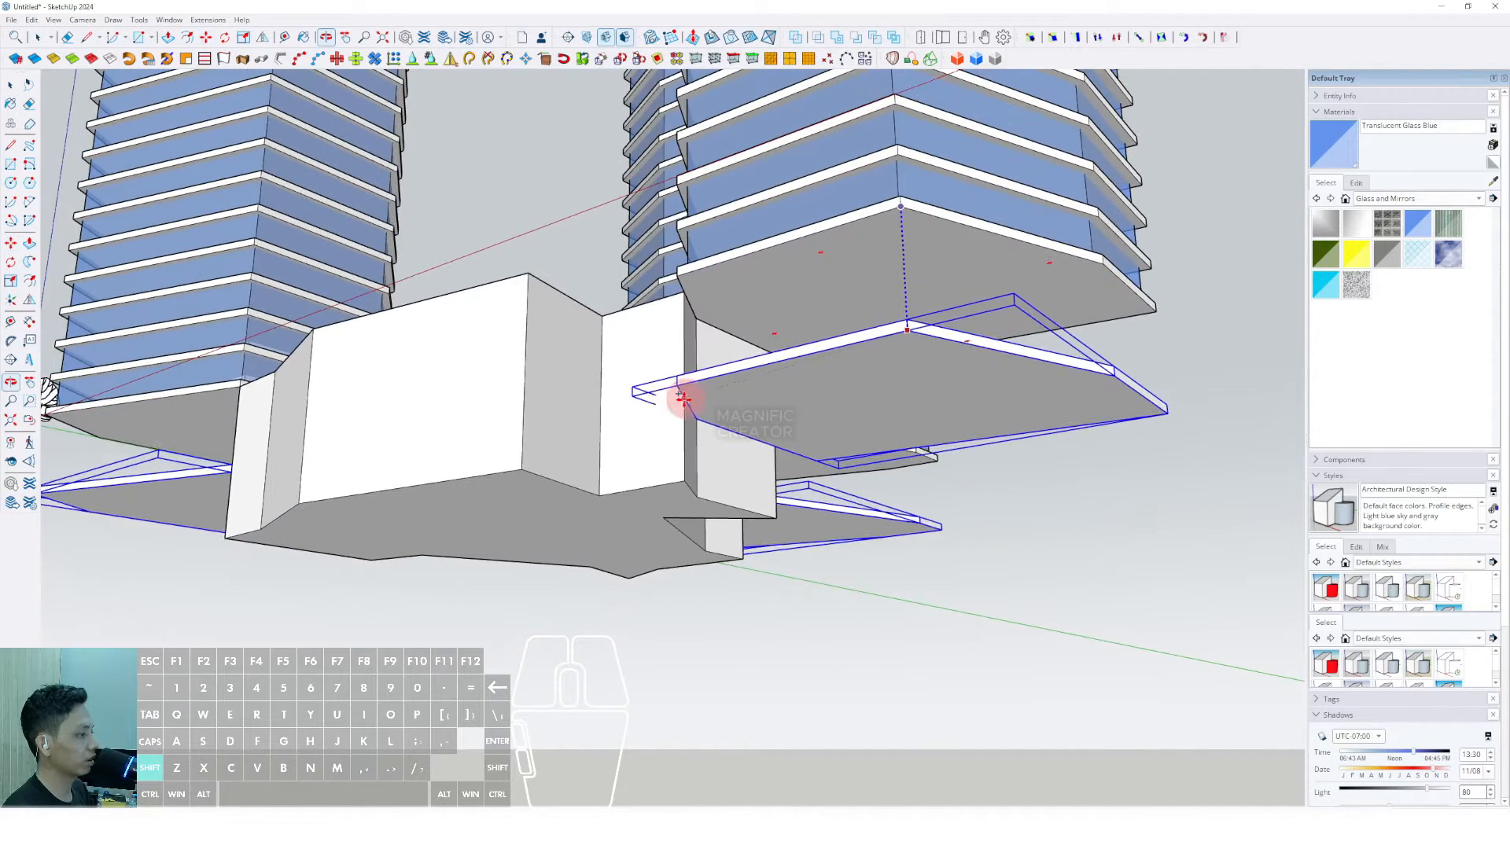
pyautogui.click(495, 489)
pyautogui.moveTo(960, 404); pyautogui.dragTo(836, 459, button='middle')
pyautogui.scroll(-3, 869, 438)
pyautogui.scroll(3, 871, 420)
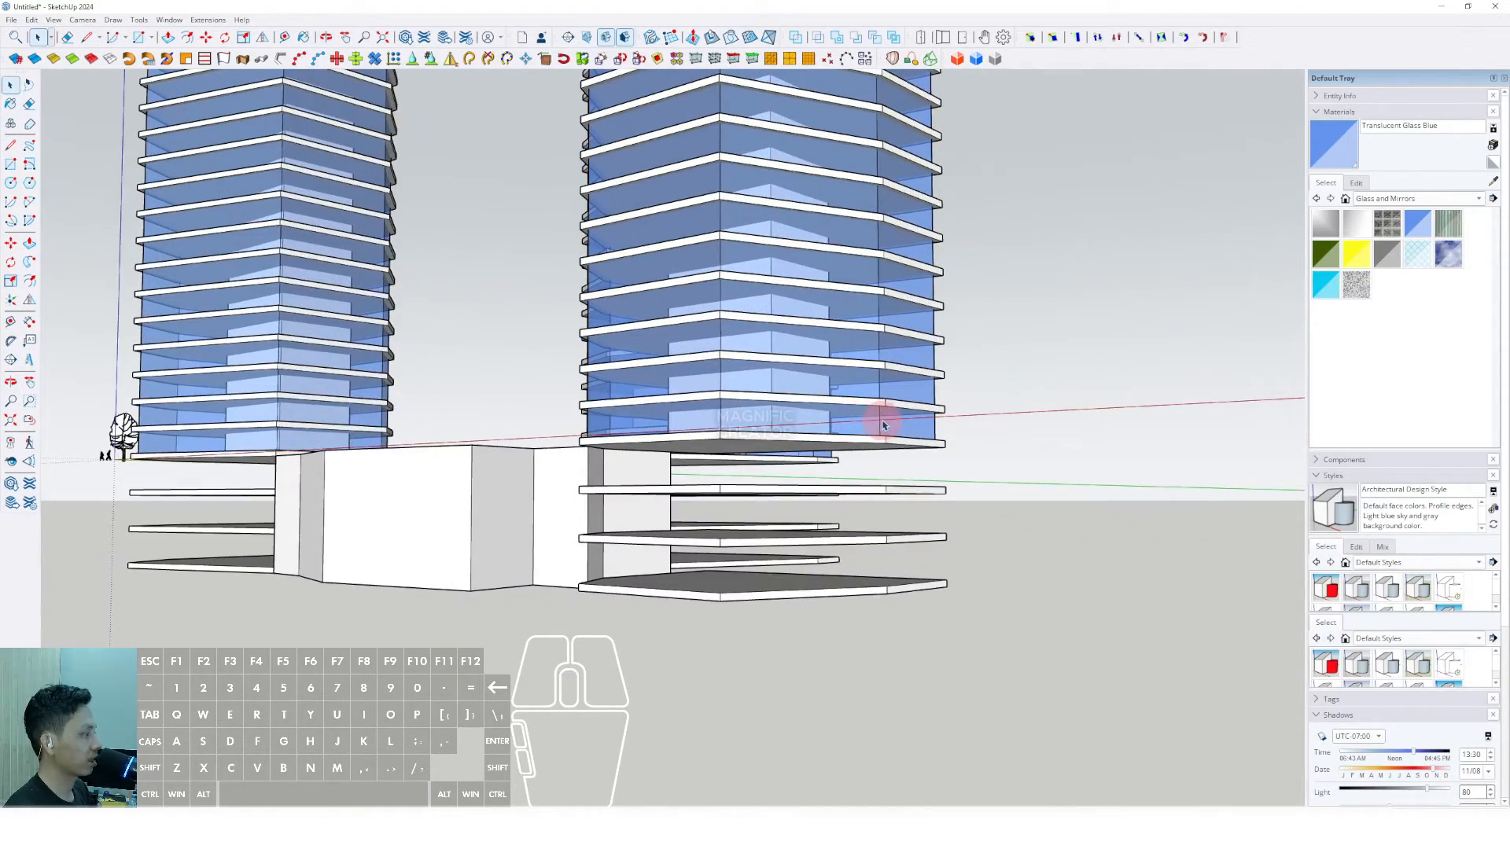
# Open the right tower's glass group and move its bottom edges vertically down to the lowest slab
pyautogui.doubleClick(885, 429)
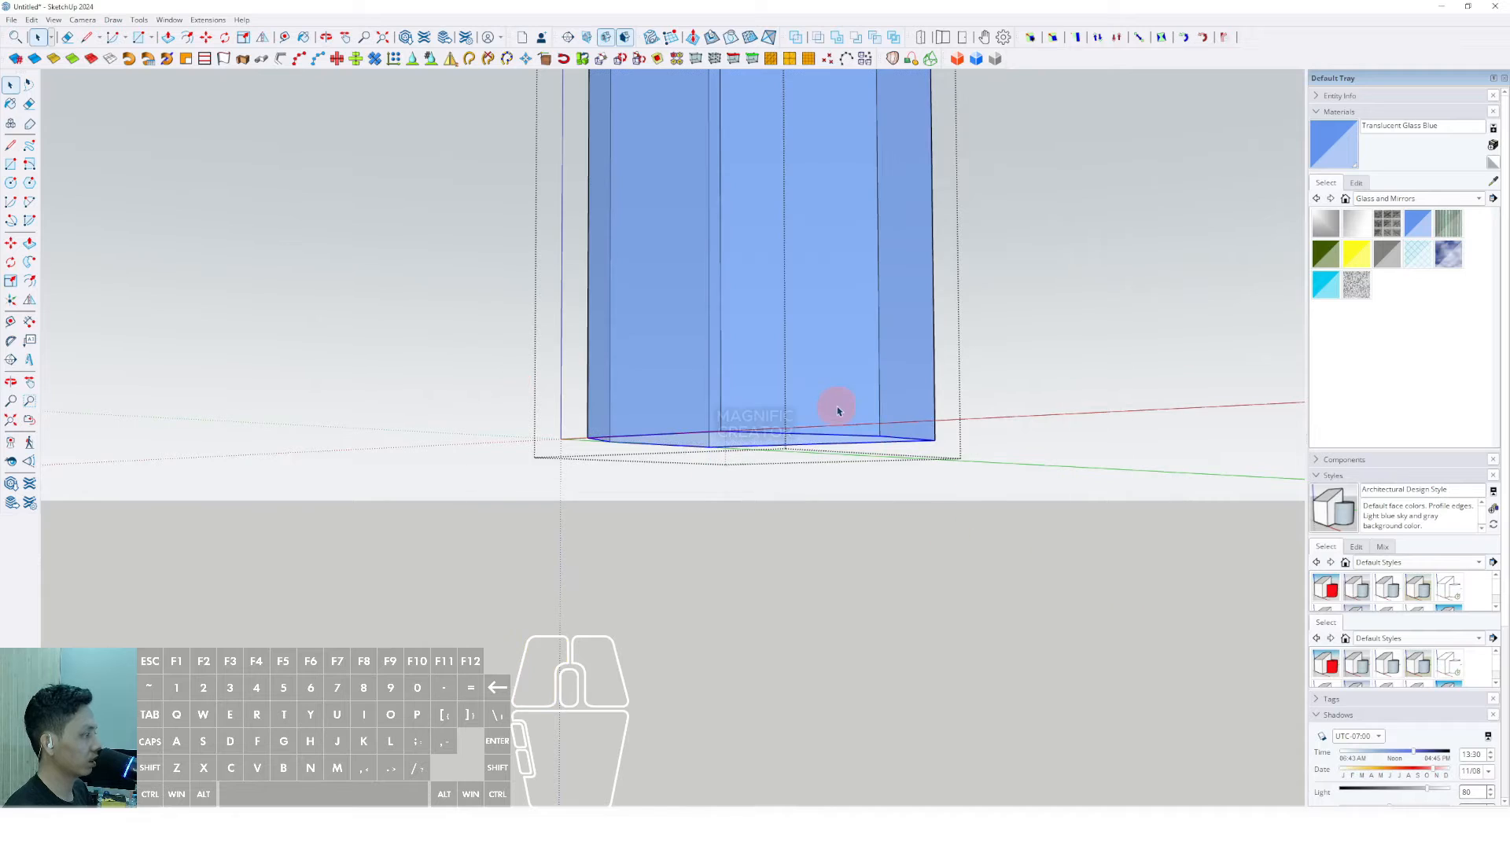
pyautogui.moveTo(832, 411); pyautogui.dragTo(812, 266, button='middle')
pyautogui.moveTo(865, 545)
pyautogui.mouseDown(button='middle')
pyautogui.moveTo(790, 431)
pyautogui.moveTo(847, 522)
pyautogui.mouseUp(button='middle')
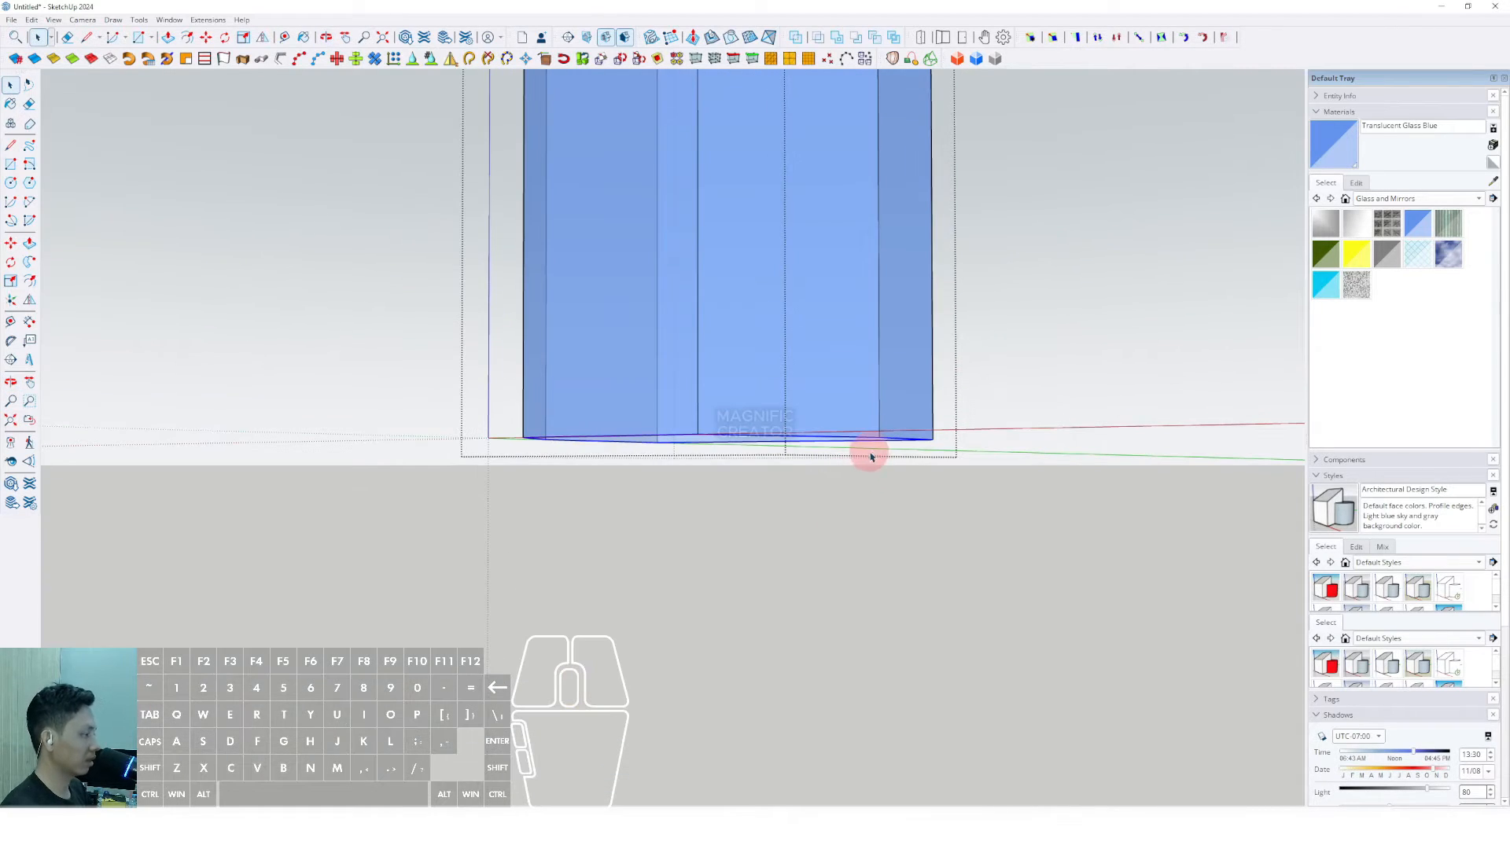
pyautogui.press('i')
pyautogui.scroll(2, 889, 438)
pyautogui.moveTo(890, 438); pyautogui.dragTo(891, 464, button='middle')
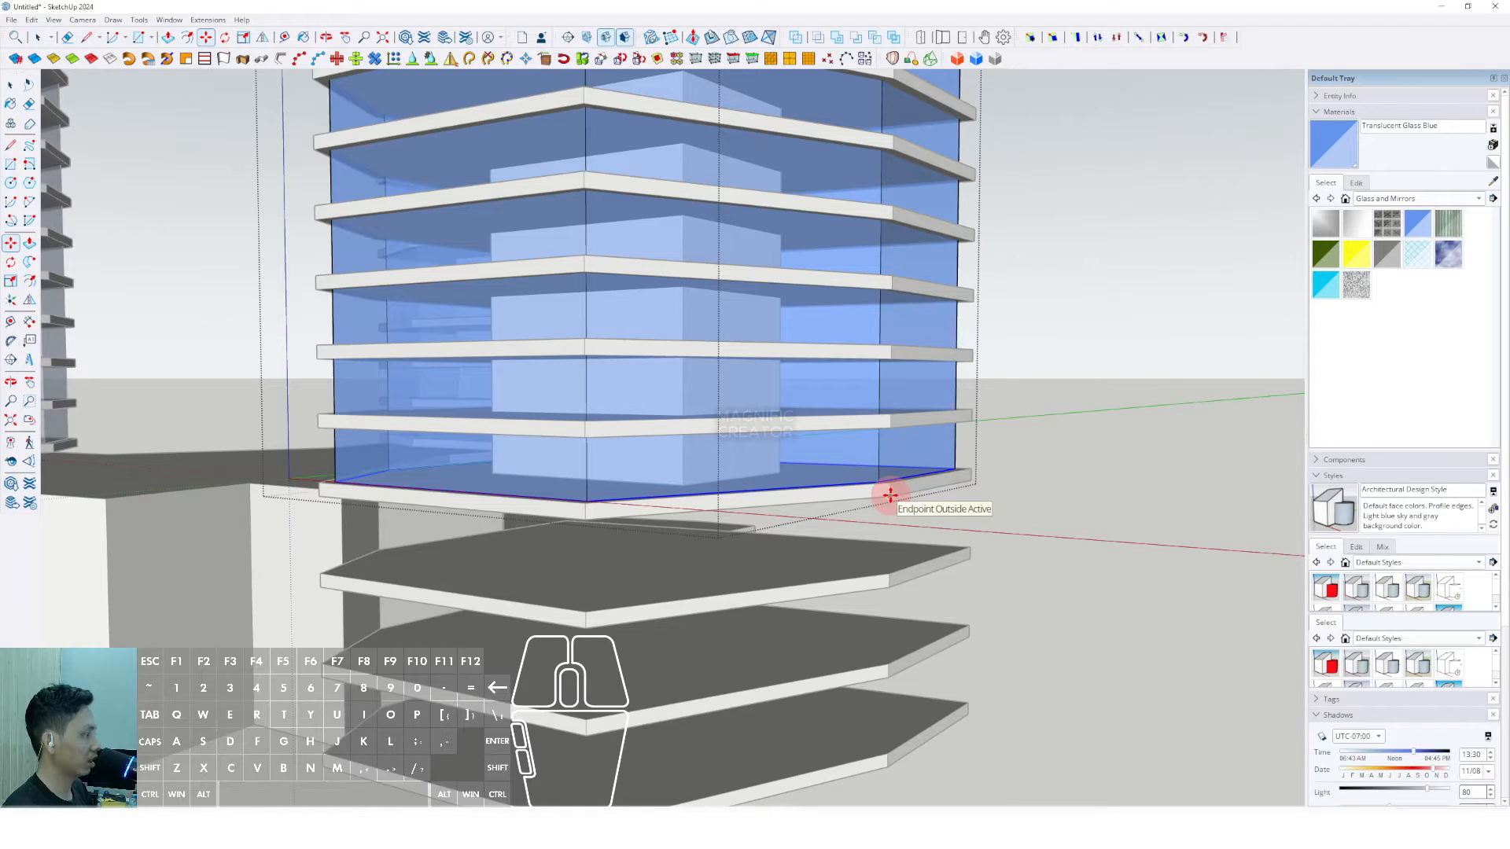
pyautogui.click(891, 496)
pyautogui.scroll(-1, 889, 529)
pyautogui.keyDown('shift'); pyautogui.moveTo(889, 530); pyautogui.dragTo(865, 422, button='middle'); pyautogui.keyUp('shift')
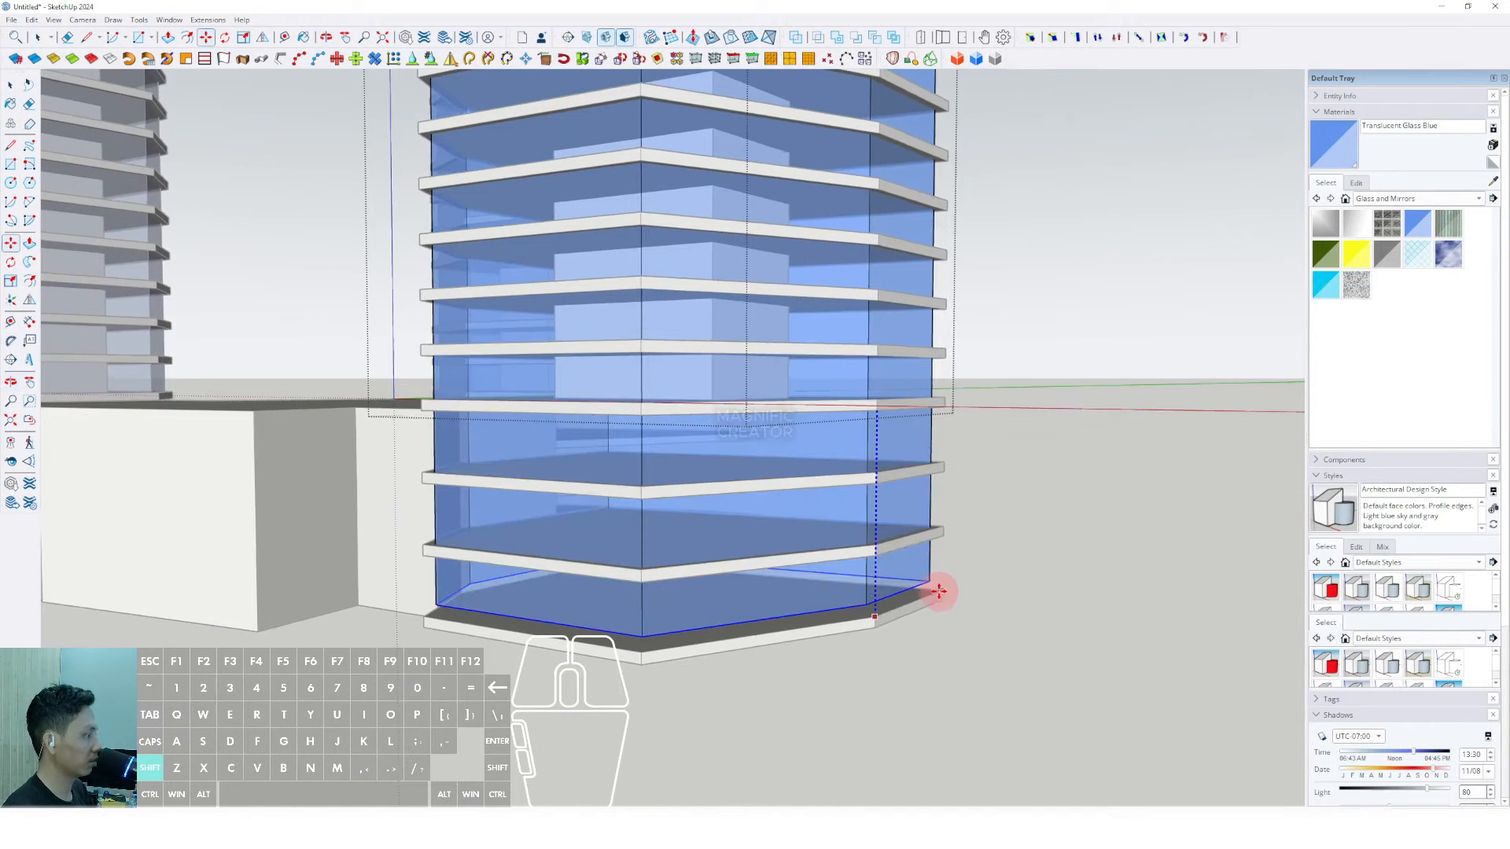
pyautogui.click(941, 593)
# Adjust the height of the right tower's glass bottom edges to align with the top of the lowest slab
pyautogui.moveTo(942, 592); pyautogui.dragTo(856, 528, button='middle')
pyautogui.click(855, 525)
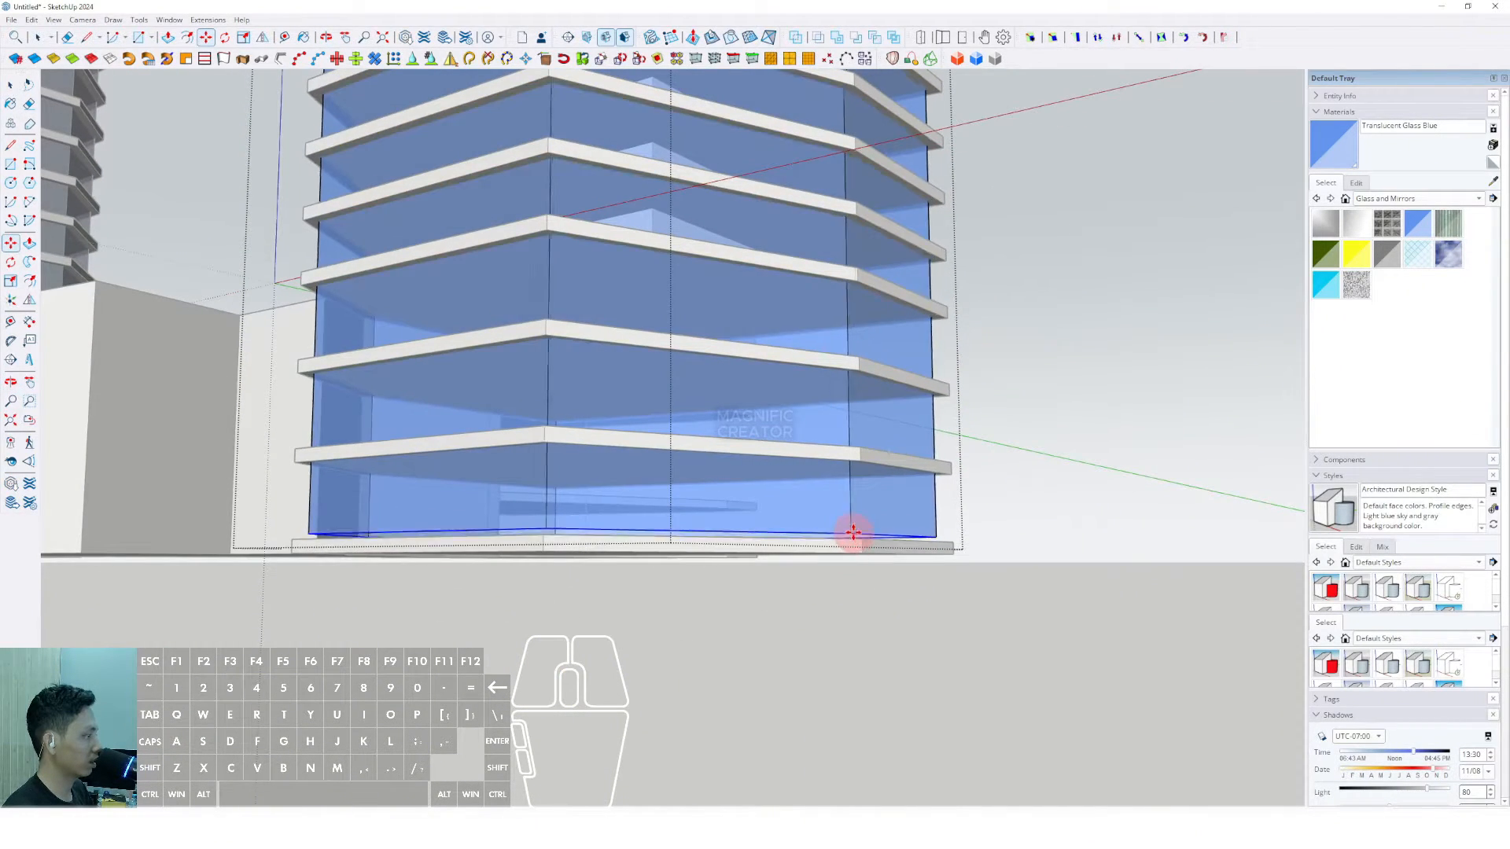
pyautogui.scroll(2, 850, 528)
pyautogui.press('shift')
pyautogui.click(866, 542)
pyautogui.press('space')
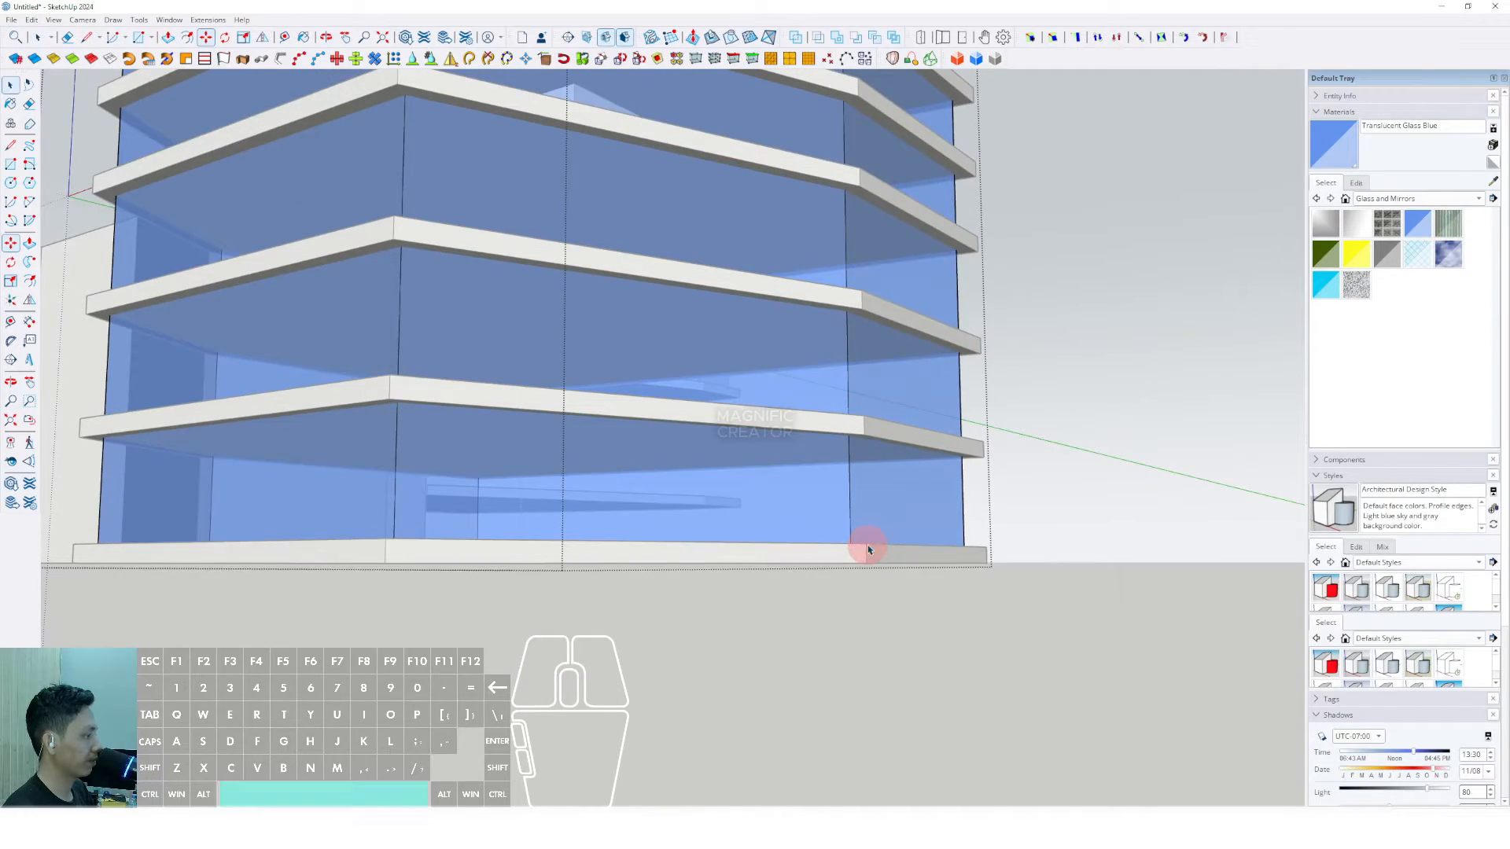
# Open the left tower's glass group and move its bottom edges vertically down to the lowest slab
pyautogui.scroll(-3, 904, 511)
pyautogui.moveTo(981, 462); pyautogui.dragTo(522, 472, button='middle')
pyautogui.scroll(3, 661, 453)
pyautogui.scroll(2, 660, 450)
pyautogui.doubleClick(681, 447)
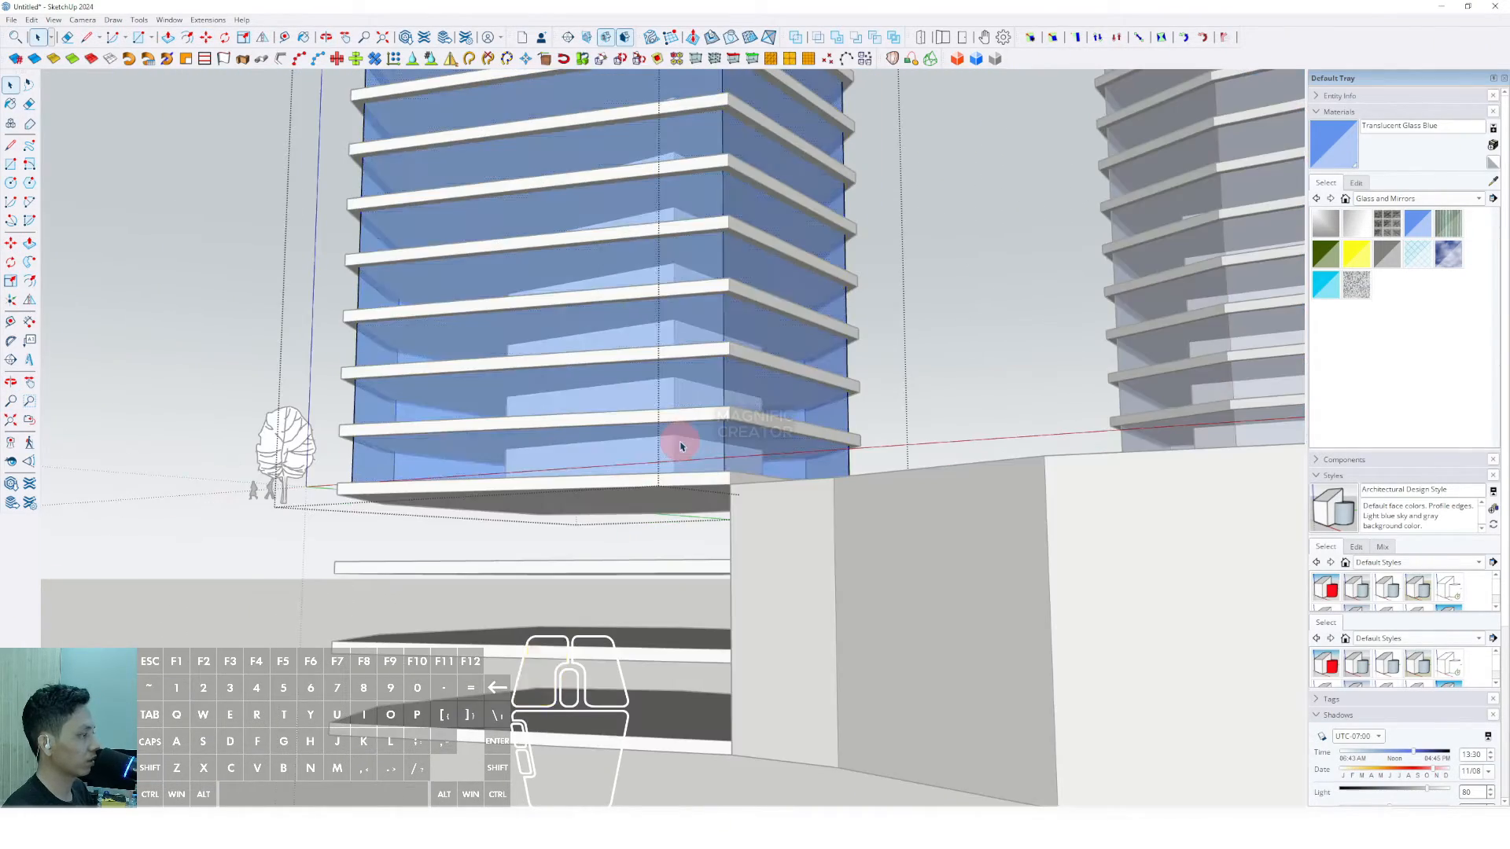
pyautogui.moveTo(681, 447)
pyautogui.mouseDown(button='middle')
pyautogui.moveTo(661, 475)
pyautogui.moveTo(689, 472)
pyautogui.mouseUp(button='middle')
pyautogui.tripleClick(689, 473)
pyautogui.press('i')
pyautogui.moveTo(817, 503); pyautogui.dragTo(668, 345, button='middle')
pyautogui.moveTo(707, 478); pyautogui.dragTo(783, 680, button='middle')
pyautogui.keyDown('shift'); pyautogui.moveTo(692, 494); pyautogui.dragTo(605, 431, button='middle'); pyautogui.keyUp('shift')
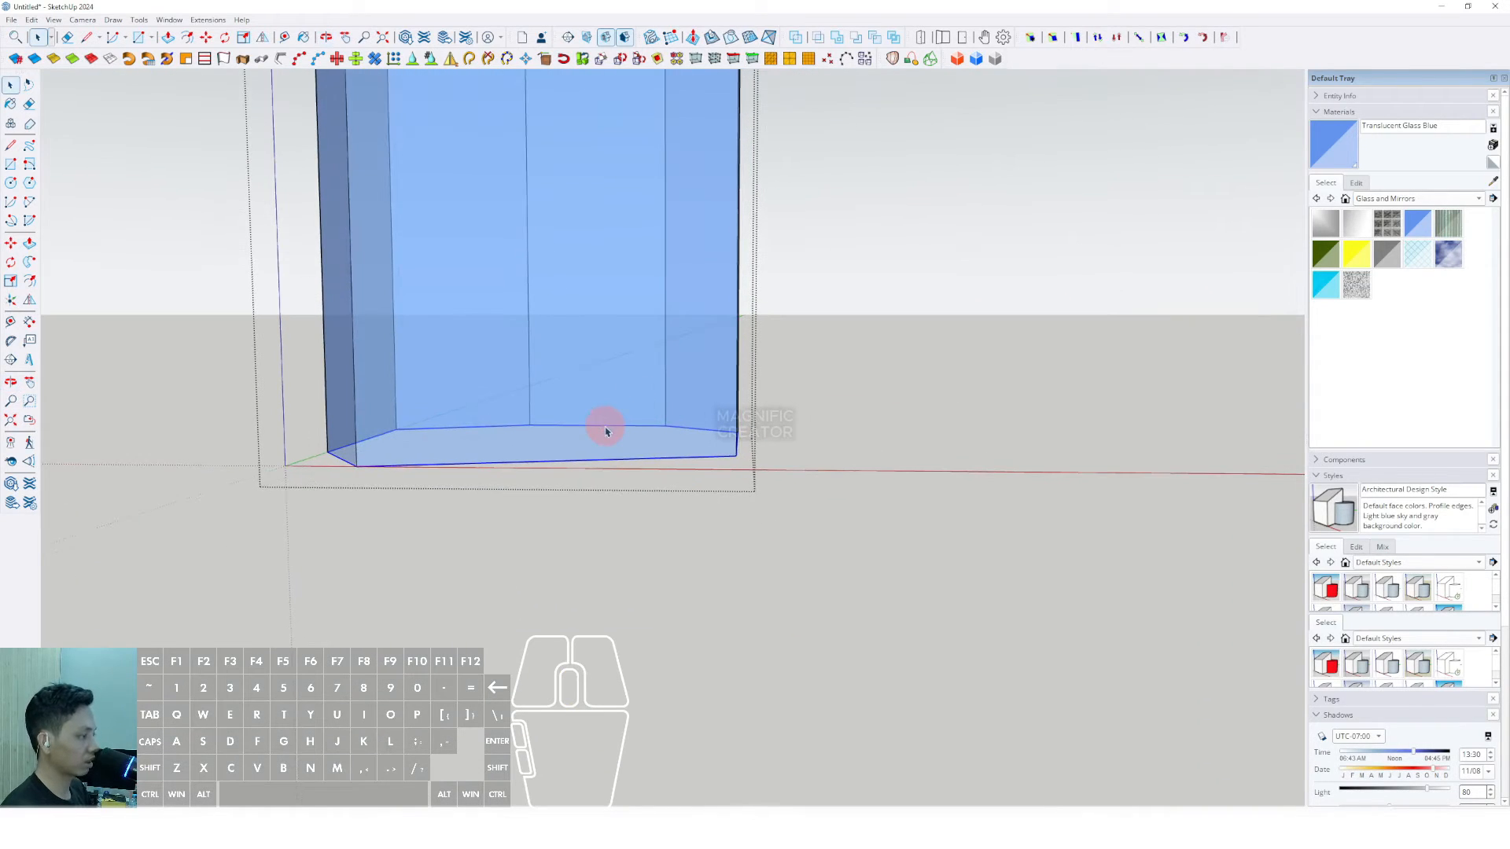
pyautogui.press('i')
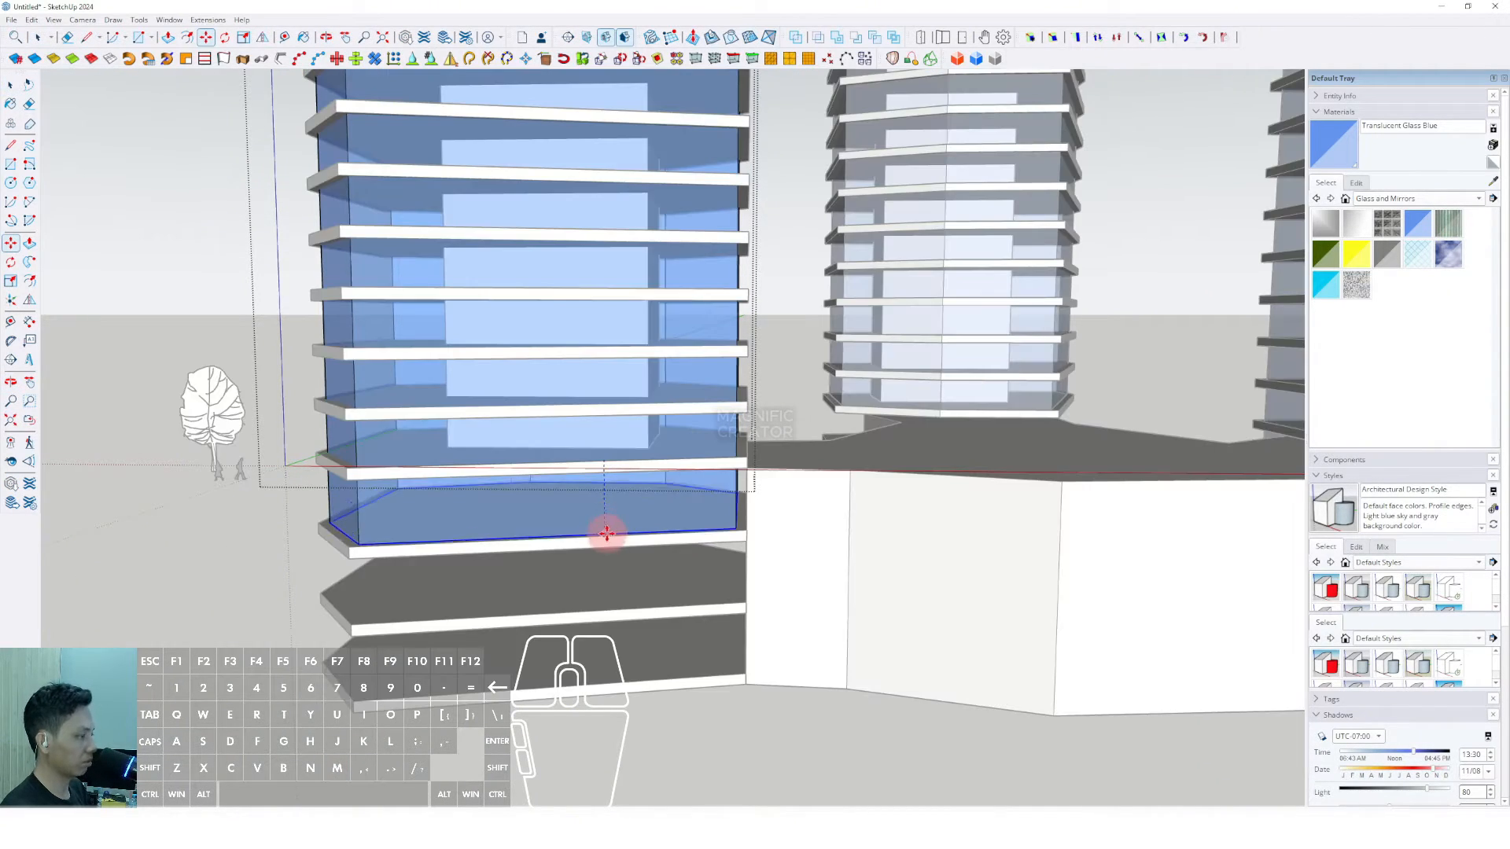
pyautogui.press('shift')
pyautogui.click(655, 680)
pyautogui.press('space')
pyautogui.scroll(-3, 661, 668)
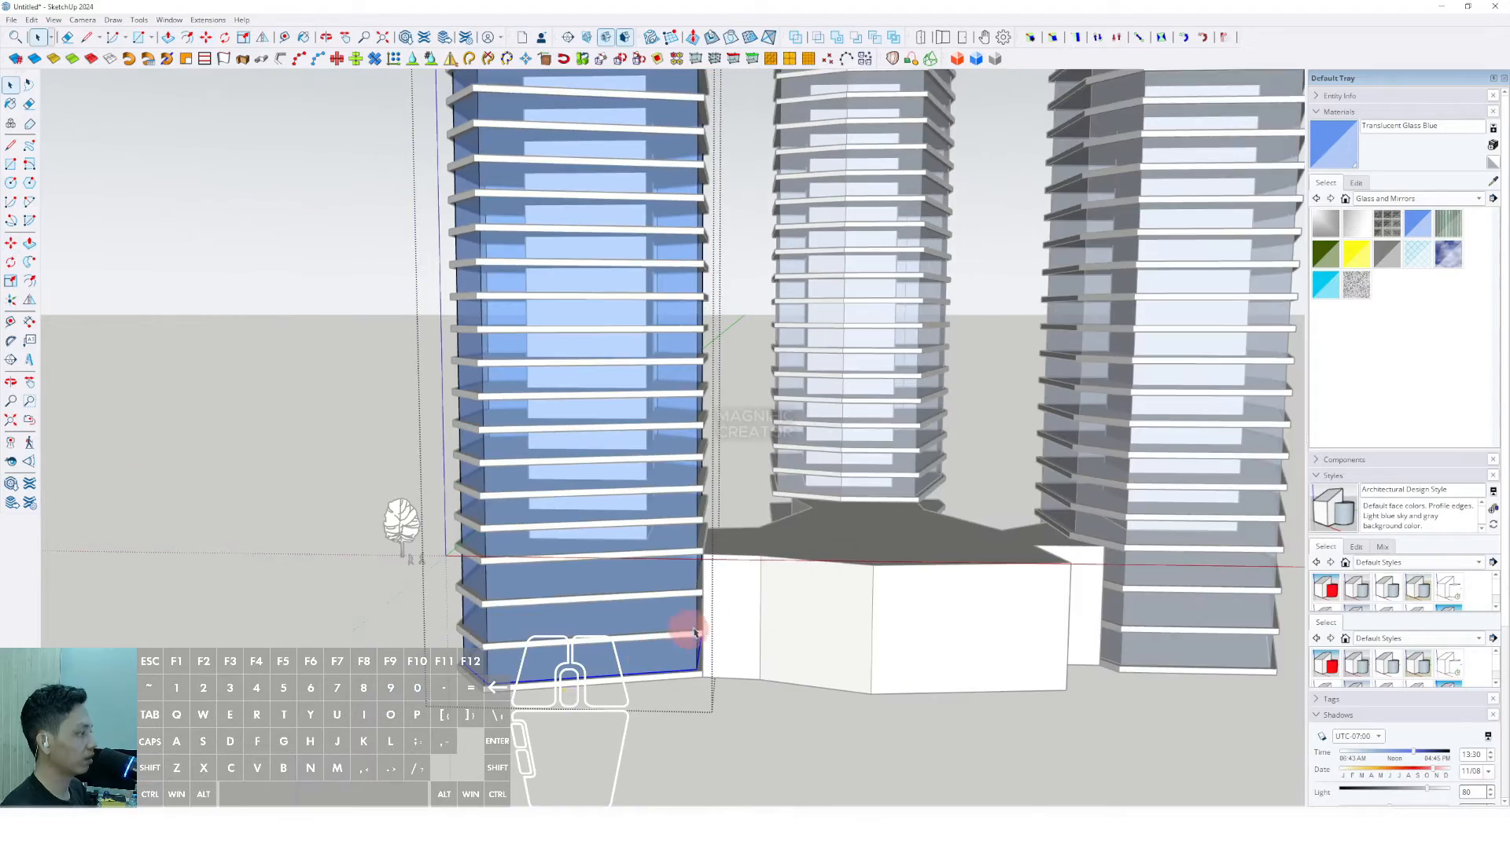
# Open the rear tower's glass group and stretch the glass down to the lowest slab by moving its bottom edges vertically
pyautogui.click(981, 469)
pyautogui.moveTo(1016, 502); pyautogui.dragTo(558, 448, button='middle')
pyautogui.scroll(3, 701, 468)
pyautogui.doubleClick(748, 458)
pyautogui.tripleClick(748, 458)
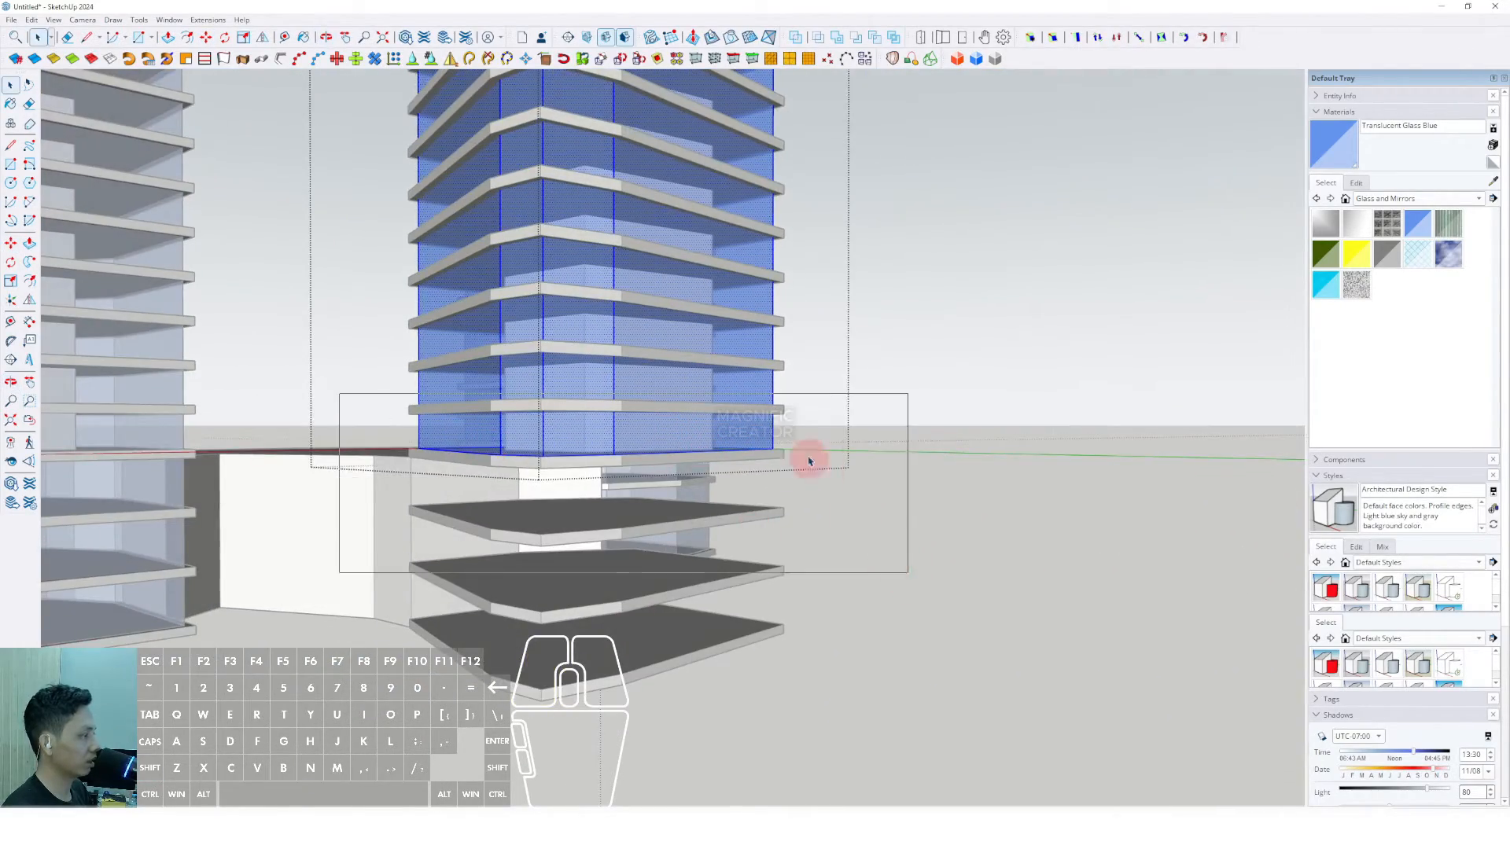
pyautogui.scroll(3, 809, 460)
pyautogui.moveTo(739, 436); pyautogui.dragTo(586, 468, button='middle')
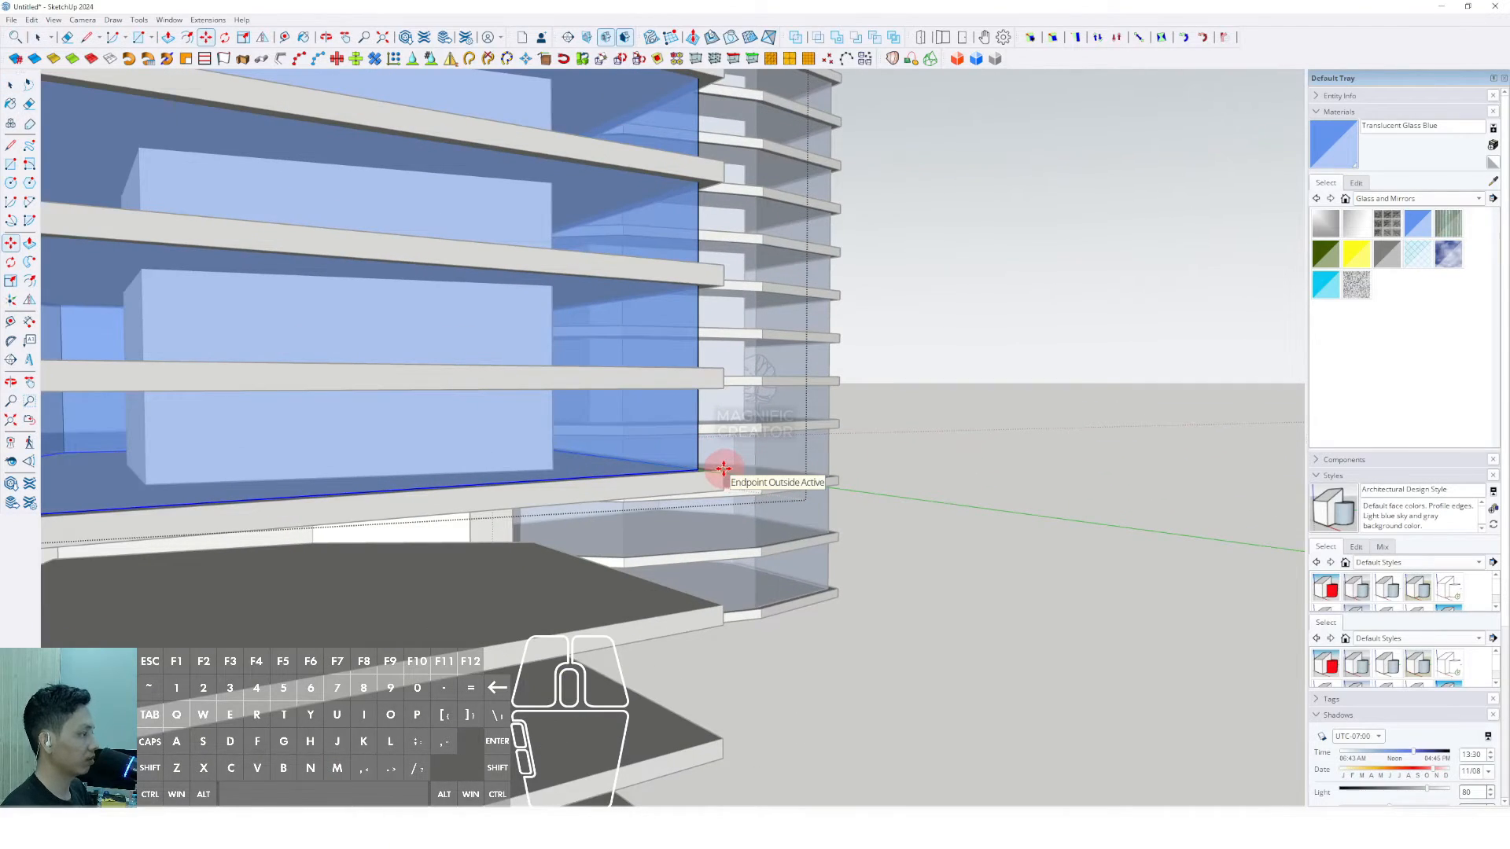
pyautogui.click(723, 469)
pyautogui.keyDown('shift'); pyautogui.scroll(-3, 721, 512); pyautogui.keyUp('shift')
pyautogui.keyDown('shift'); pyautogui.click(718, 727); pyautogui.keyUp('shift')
pyautogui.press('space')
pyautogui.scroll(-2, 698, 666)
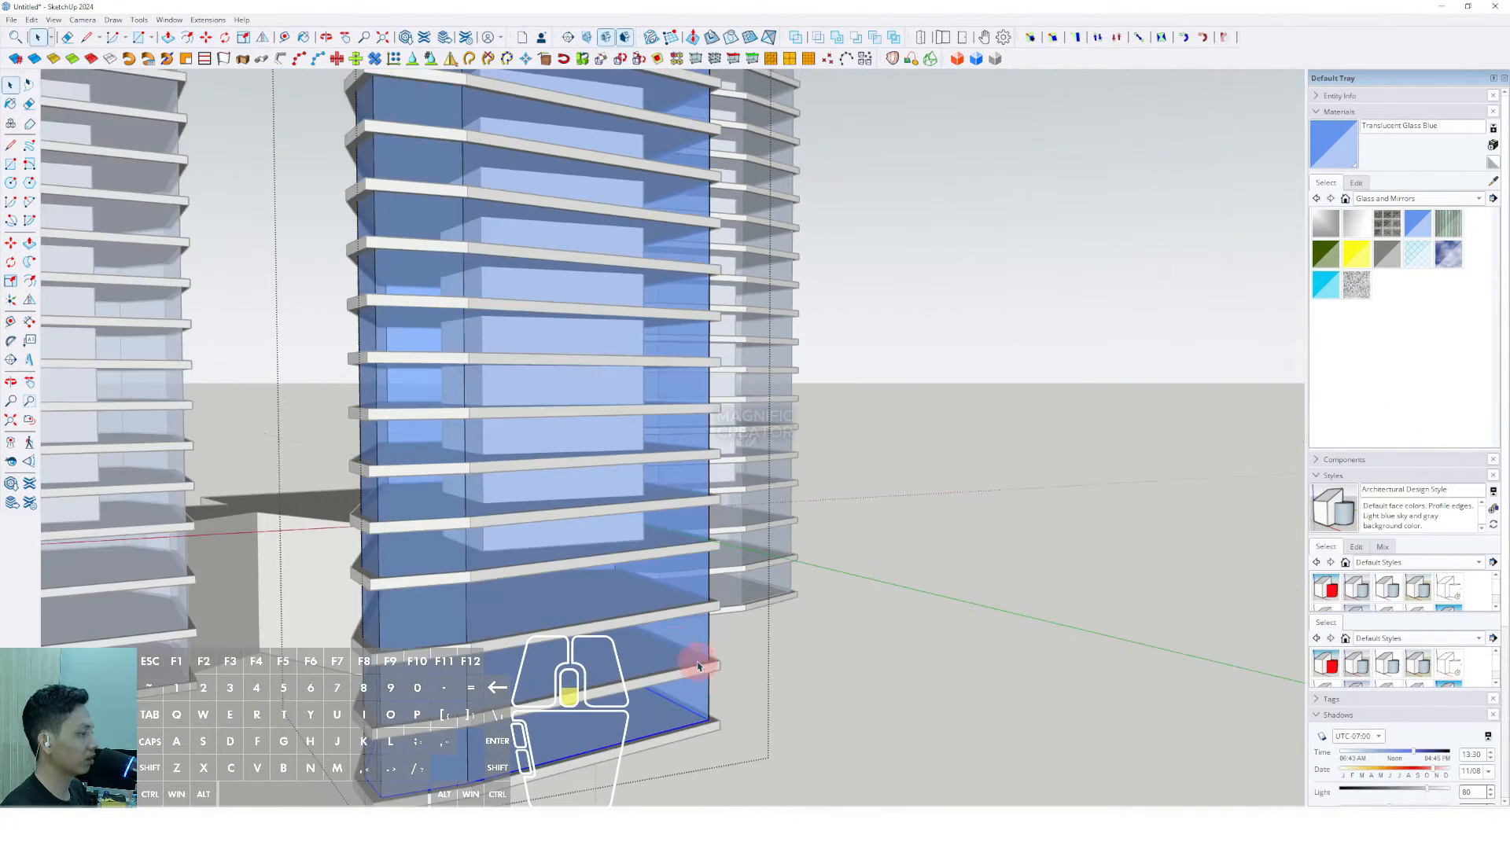
# Open the podium block and reduce it with Push/Pull to a thin slab aligned with the adjoining tower slabs
pyautogui.scroll(-5, 697, 667)
pyautogui.moveTo(404, 573)
pyautogui.mouseDown(button='middle')
pyautogui.moveTo(715, 597)
pyautogui.moveTo(671, 522)
pyautogui.moveTo(757, 607)
pyautogui.moveTo(755, 550)
pyautogui.moveTo(687, 572)
pyautogui.mouseUp(button='middle')
pyautogui.scroll(3, 757, 607)
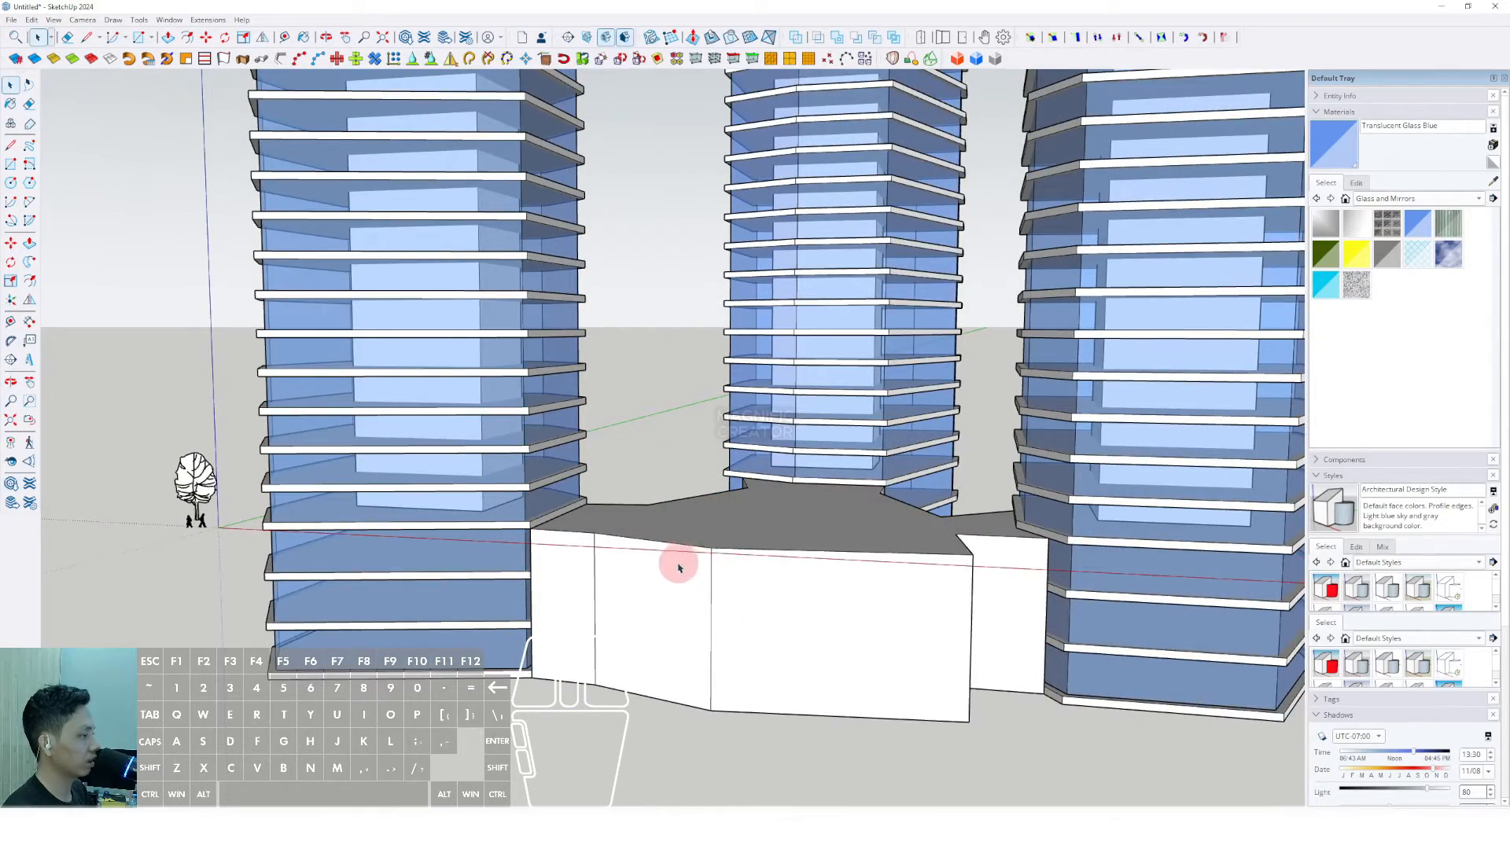
pyautogui.scroll(1, 680, 568)
pyautogui.tripleClick(718, 548)
pyautogui.moveTo(728, 626); pyautogui.dragTo(684, 652, button='middle')
pyautogui.scroll(2, 614, 516)
pyautogui.click(597, 519)
pyautogui.press('p')
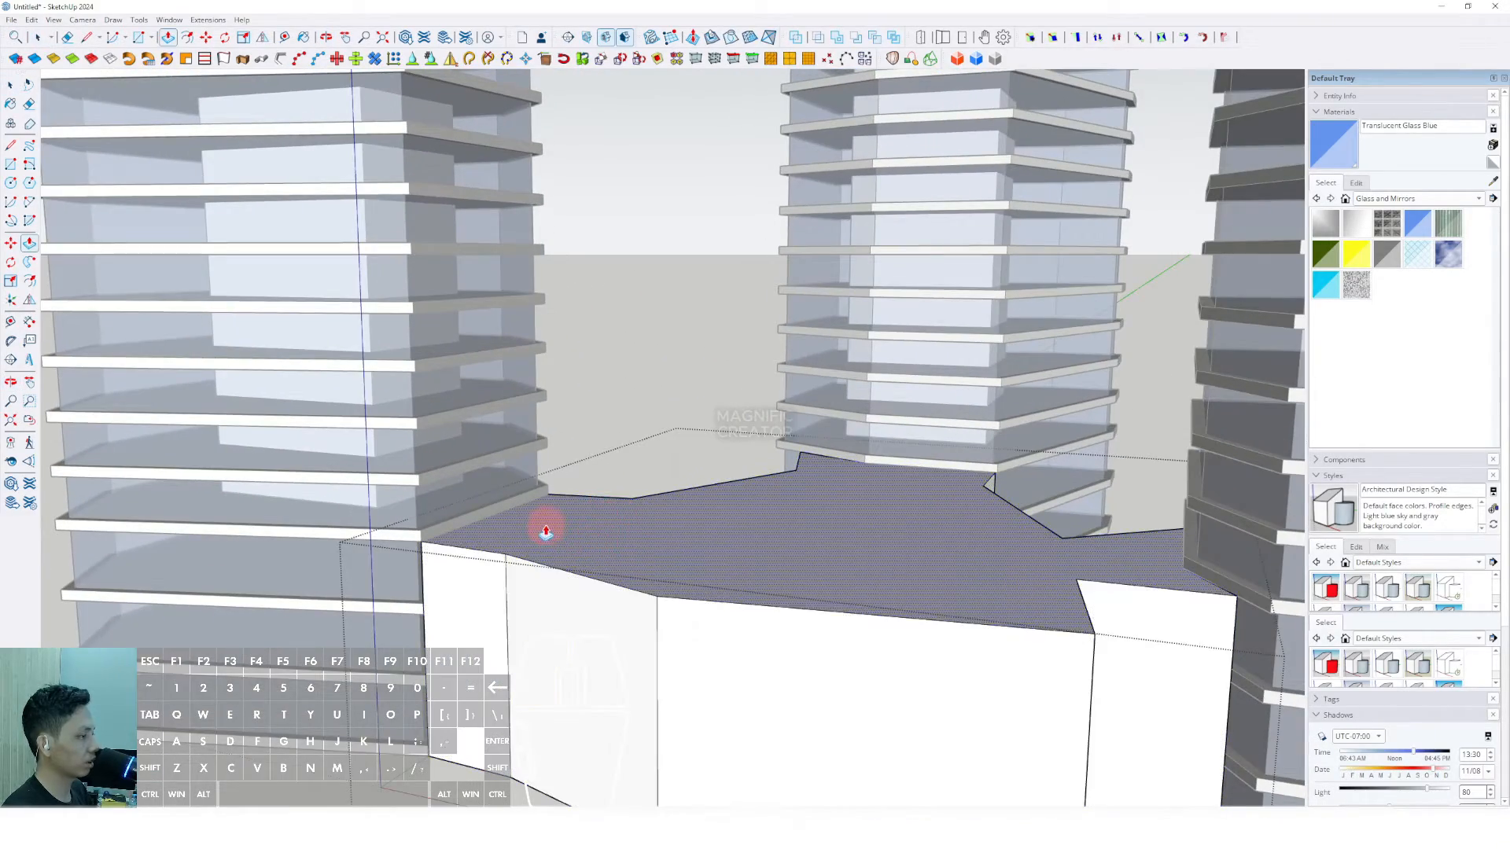
pyautogui.click(545, 527)
pyautogui.moveTo(555, 576); pyautogui.dragTo(639, 462, button='middle')
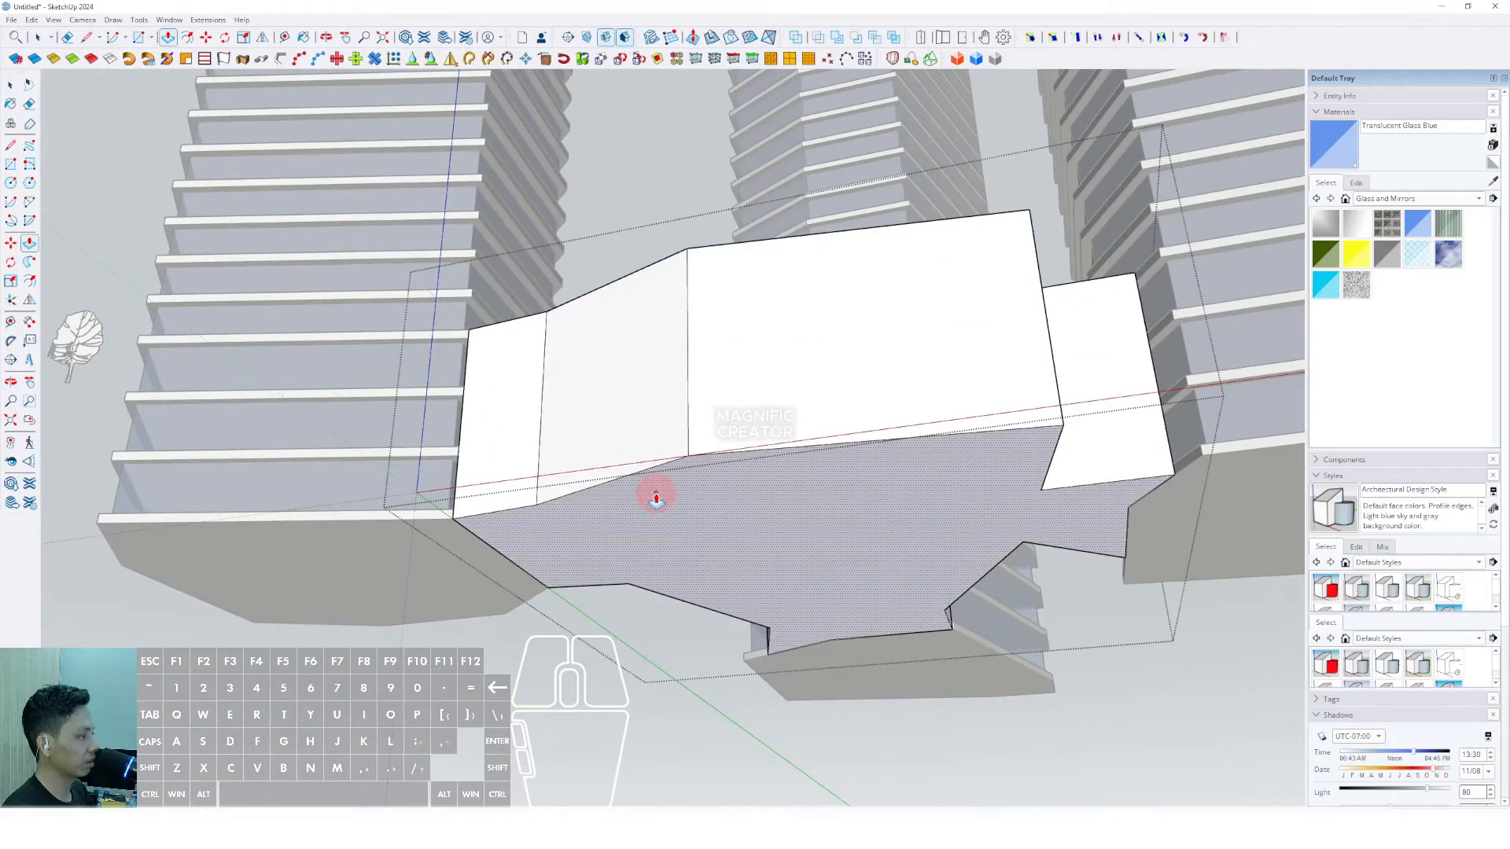
pyautogui.scroll(-2, 471, 350)
pyautogui.click(438, 637)
# Copy the podium slab vertically down to each of the three tower slab levels below it
pyautogui.click(573, 354)
pyautogui.scroll(2, 574, 354)
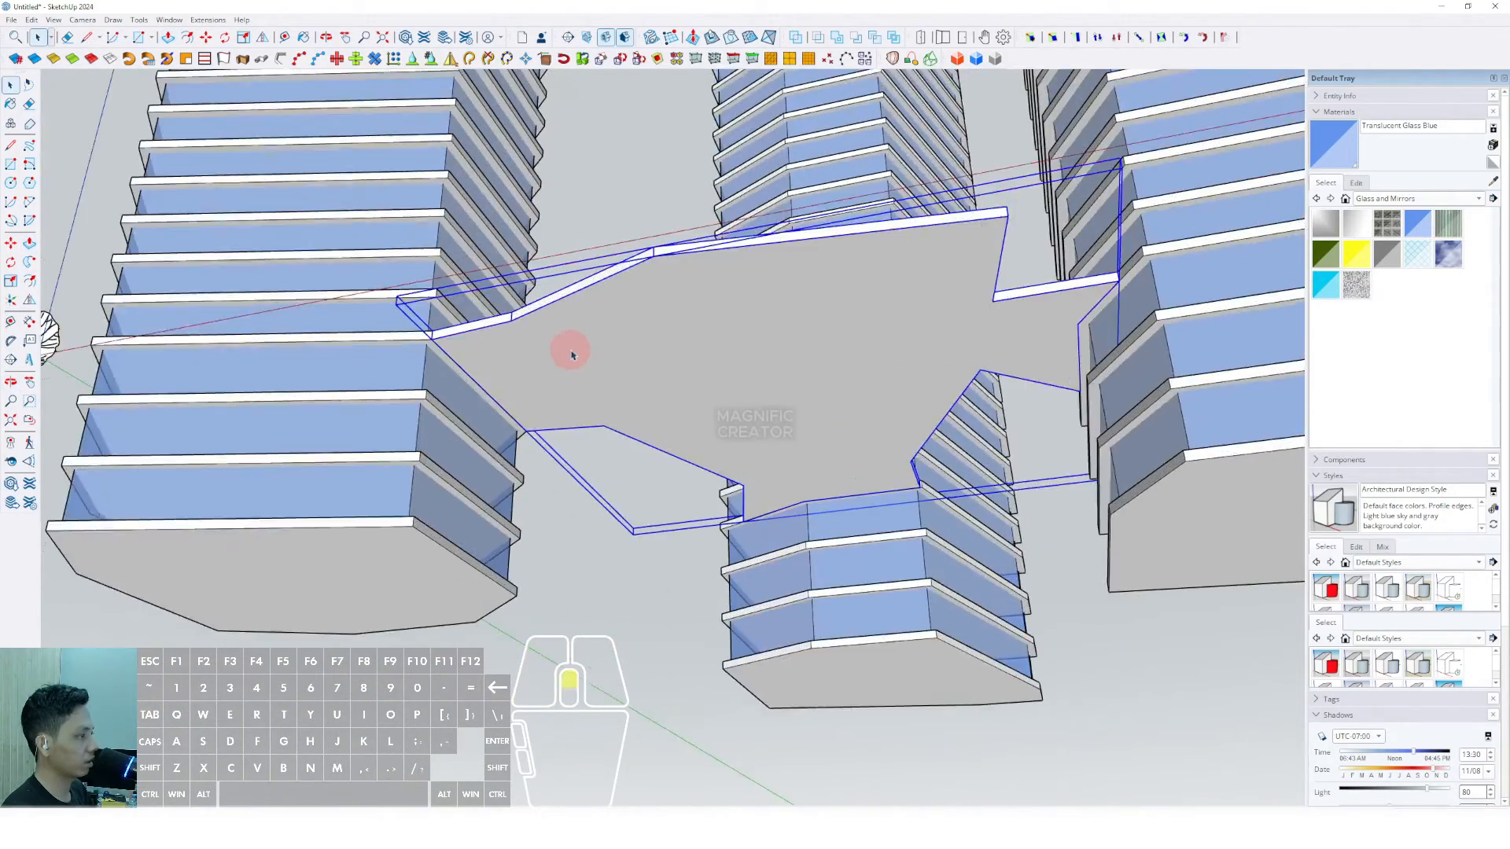
pyautogui.moveTo(574, 354); pyautogui.dragTo(542, 394, button='middle')
pyautogui.scroll(3, 499, 360)
pyautogui.press('m')
pyautogui.scroll(1, 358, 381)
pyautogui.click(348, 419)
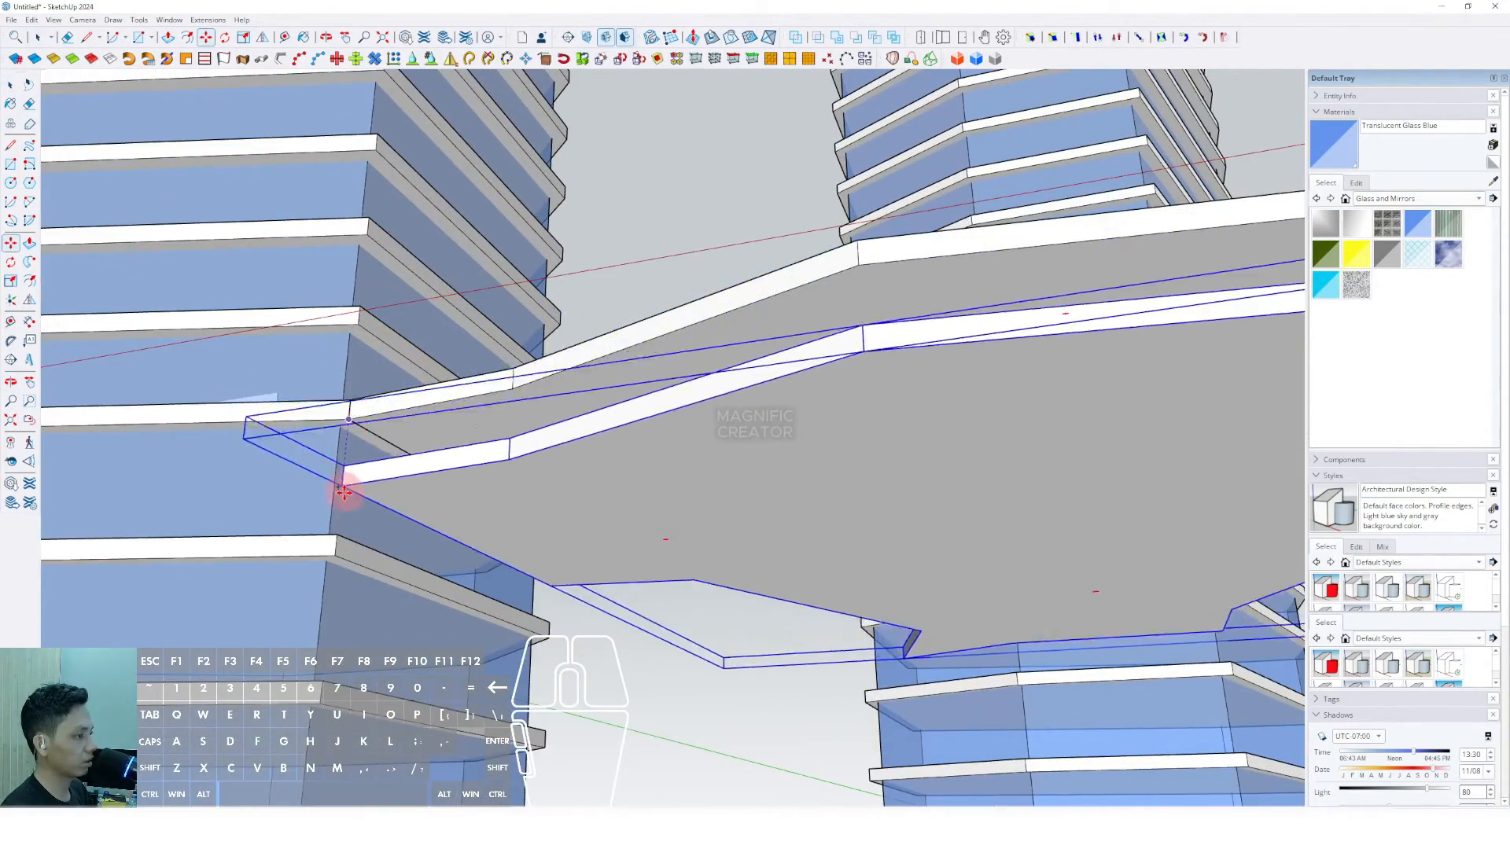
pyautogui.scroll(-2, 334, 555)
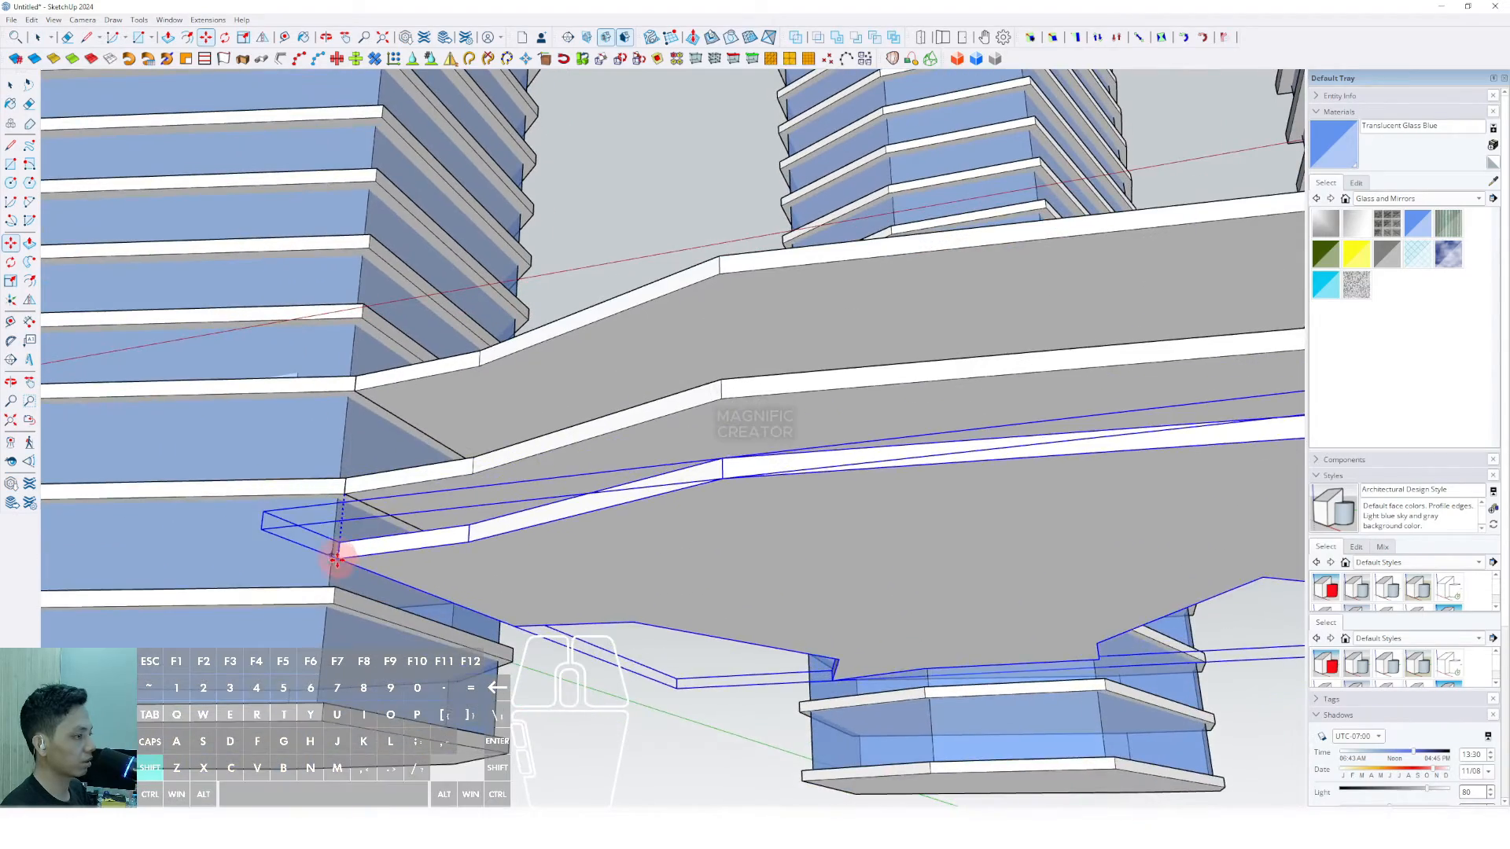
pyautogui.press('shift')
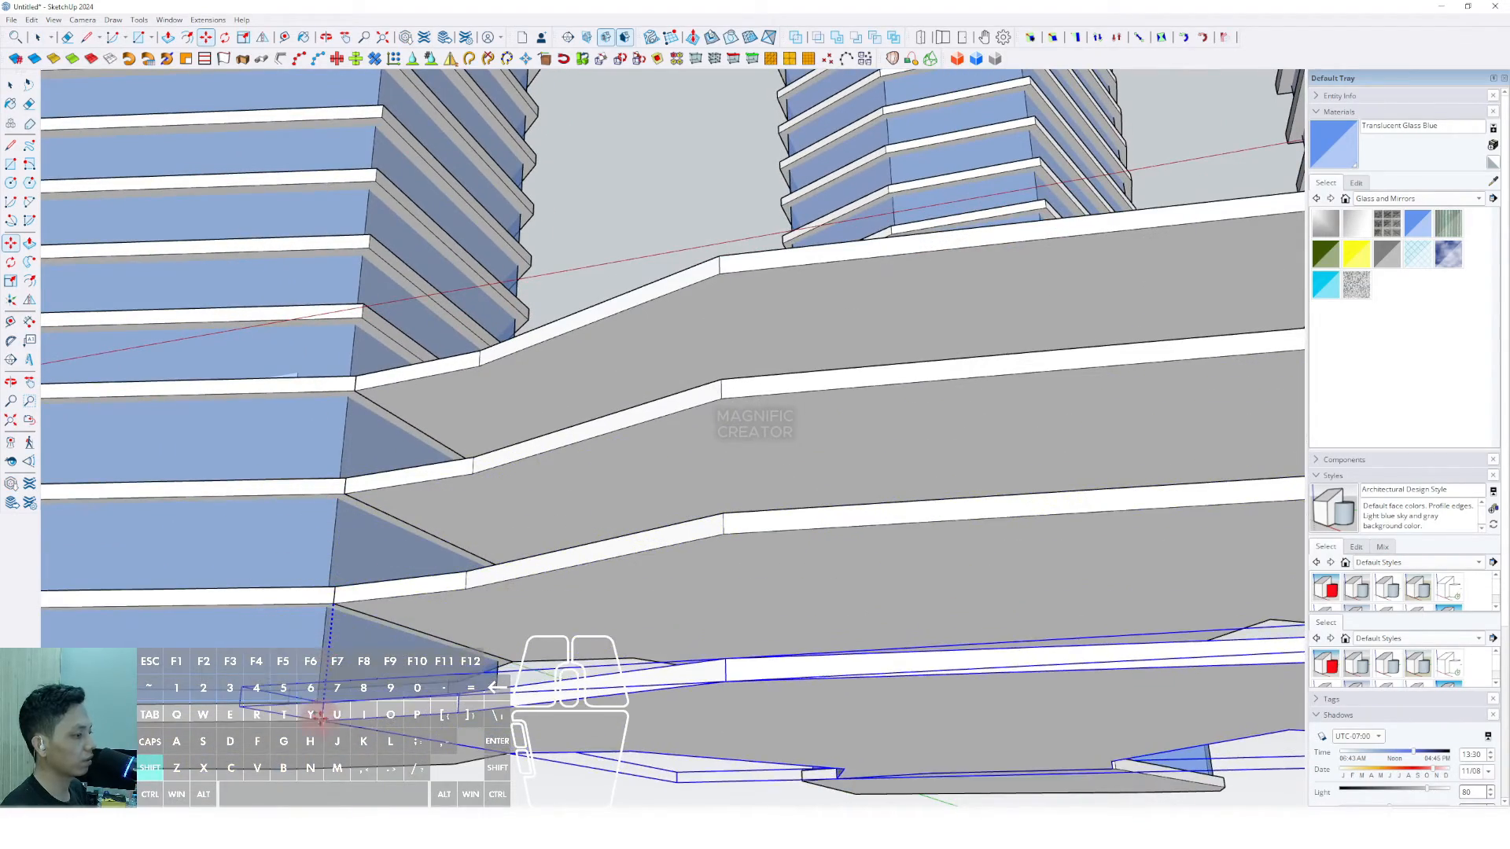
pyautogui.scroll(-2, 561, 458)
pyautogui.moveTo(562, 459); pyautogui.dragTo(586, 515, button='middle')
pyautogui.scroll(-2, 782, 634)
pyautogui.press('space')
# Open the top podium slab and offset its upper face outline slightly inward
pyautogui.tripleClick(757, 455)
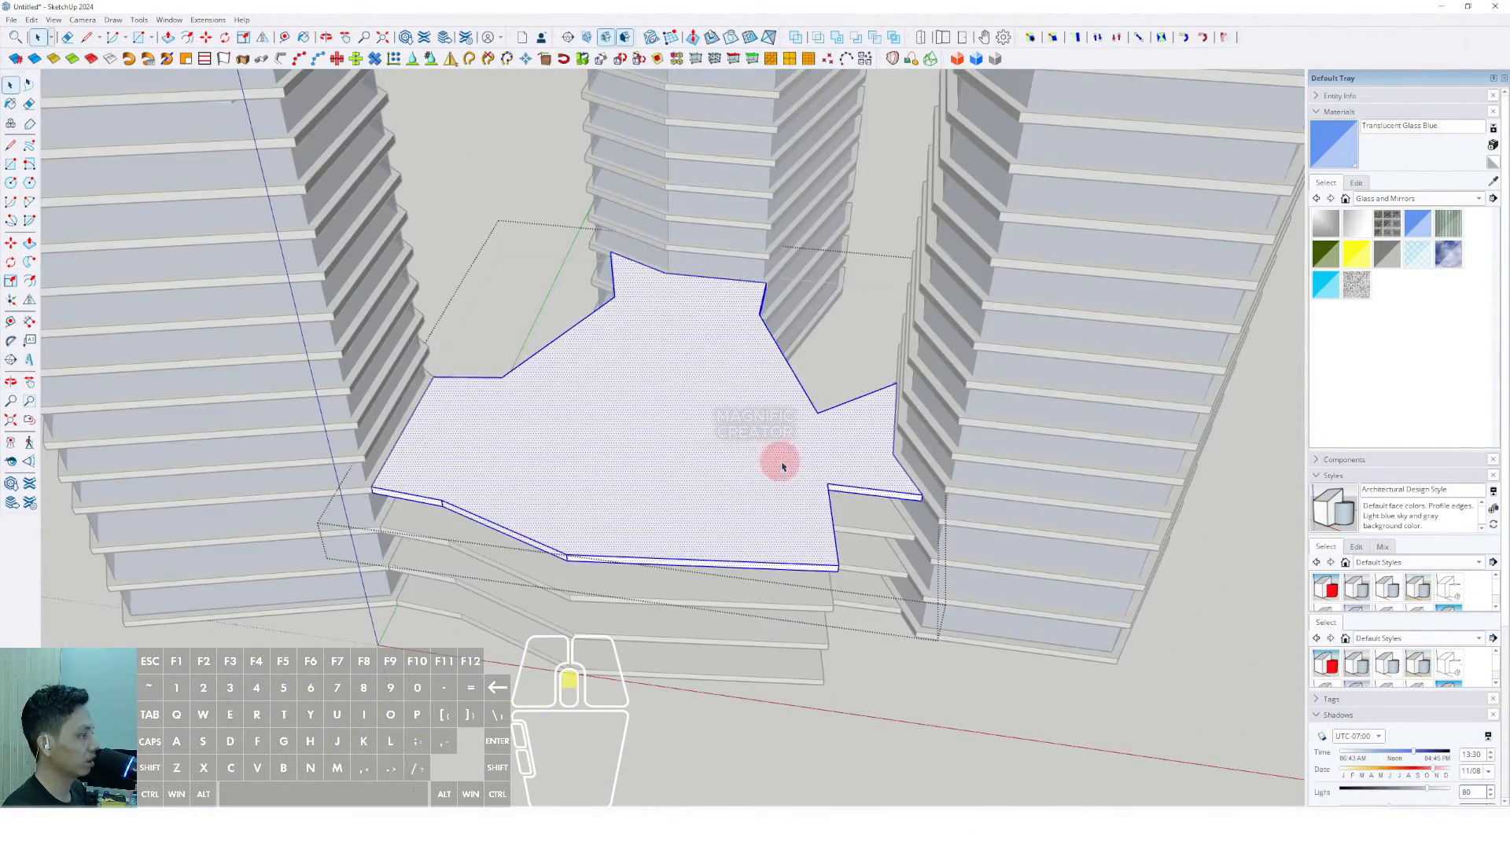
pyautogui.scroll(2, 782, 464)
pyautogui.scroll(3, 814, 470)
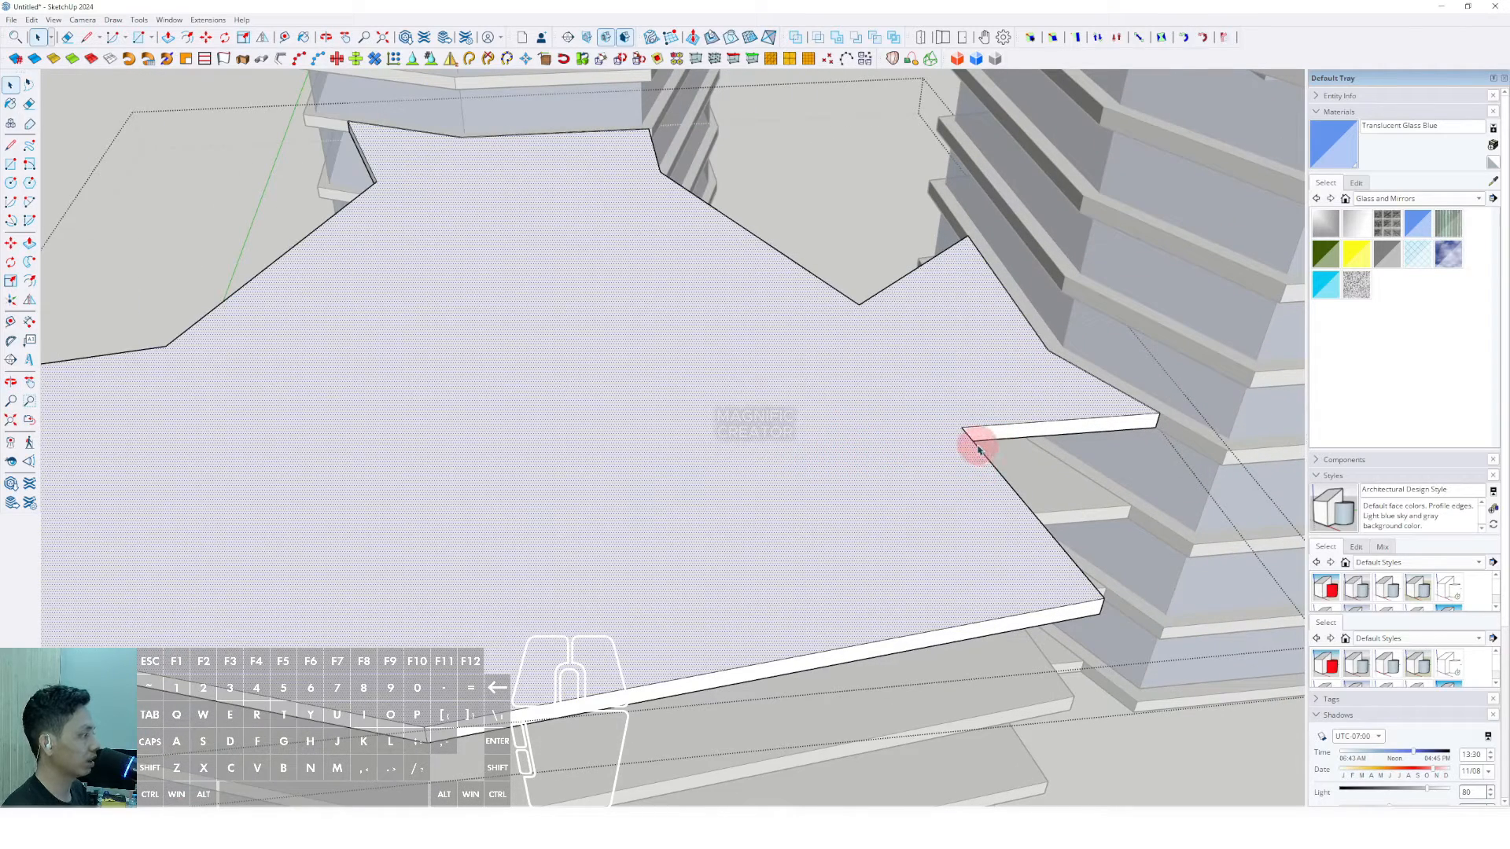
pyautogui.click(977, 453)
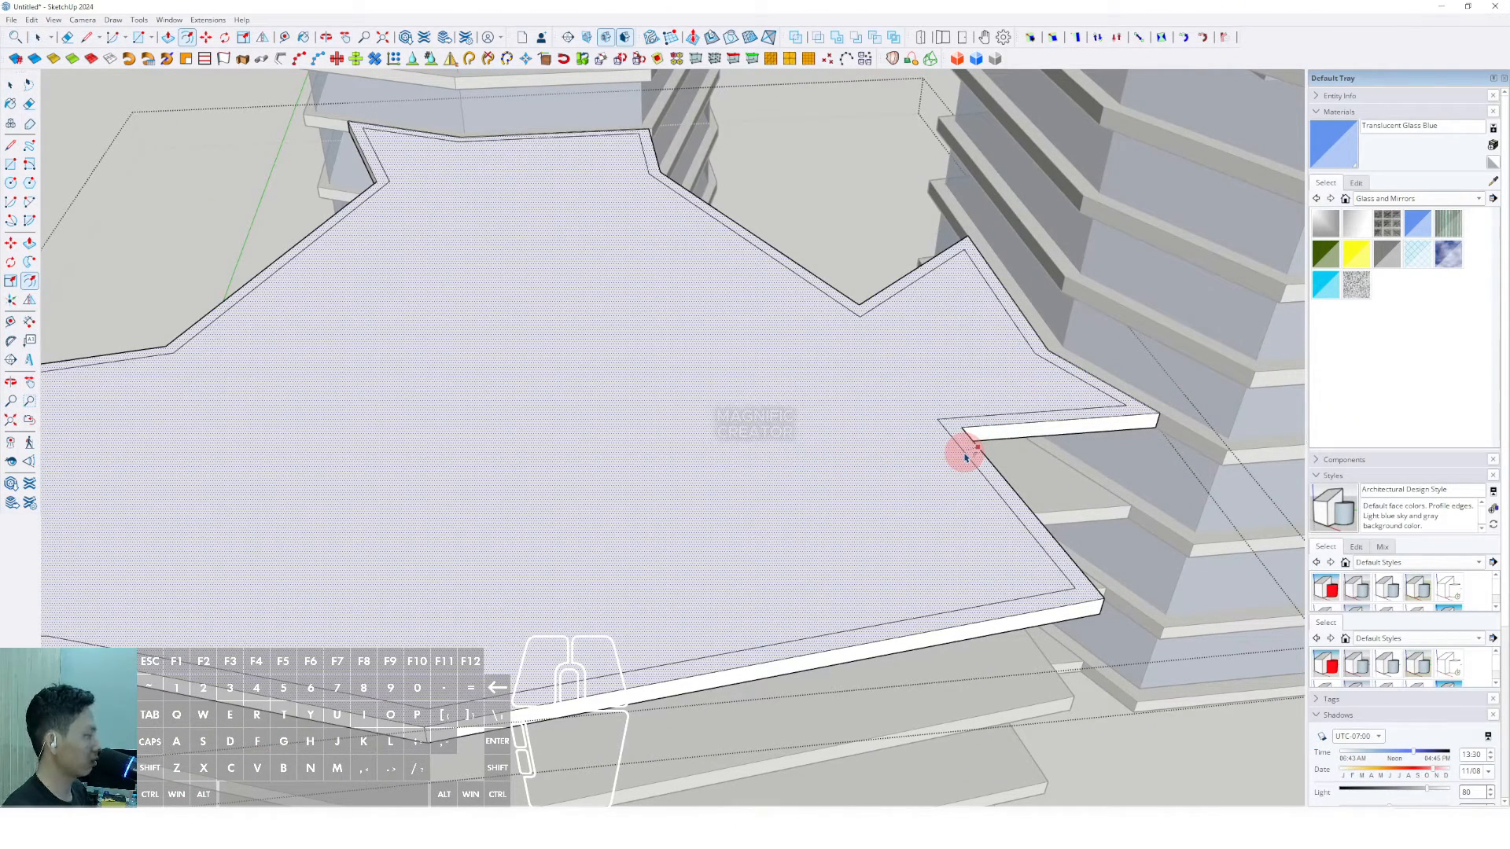
pyautogui.press('Return')
pyautogui.press('space')
# Copy the inner face of the top podium slab and paste it in place outside the slab's group
pyautogui.click(790, 381)
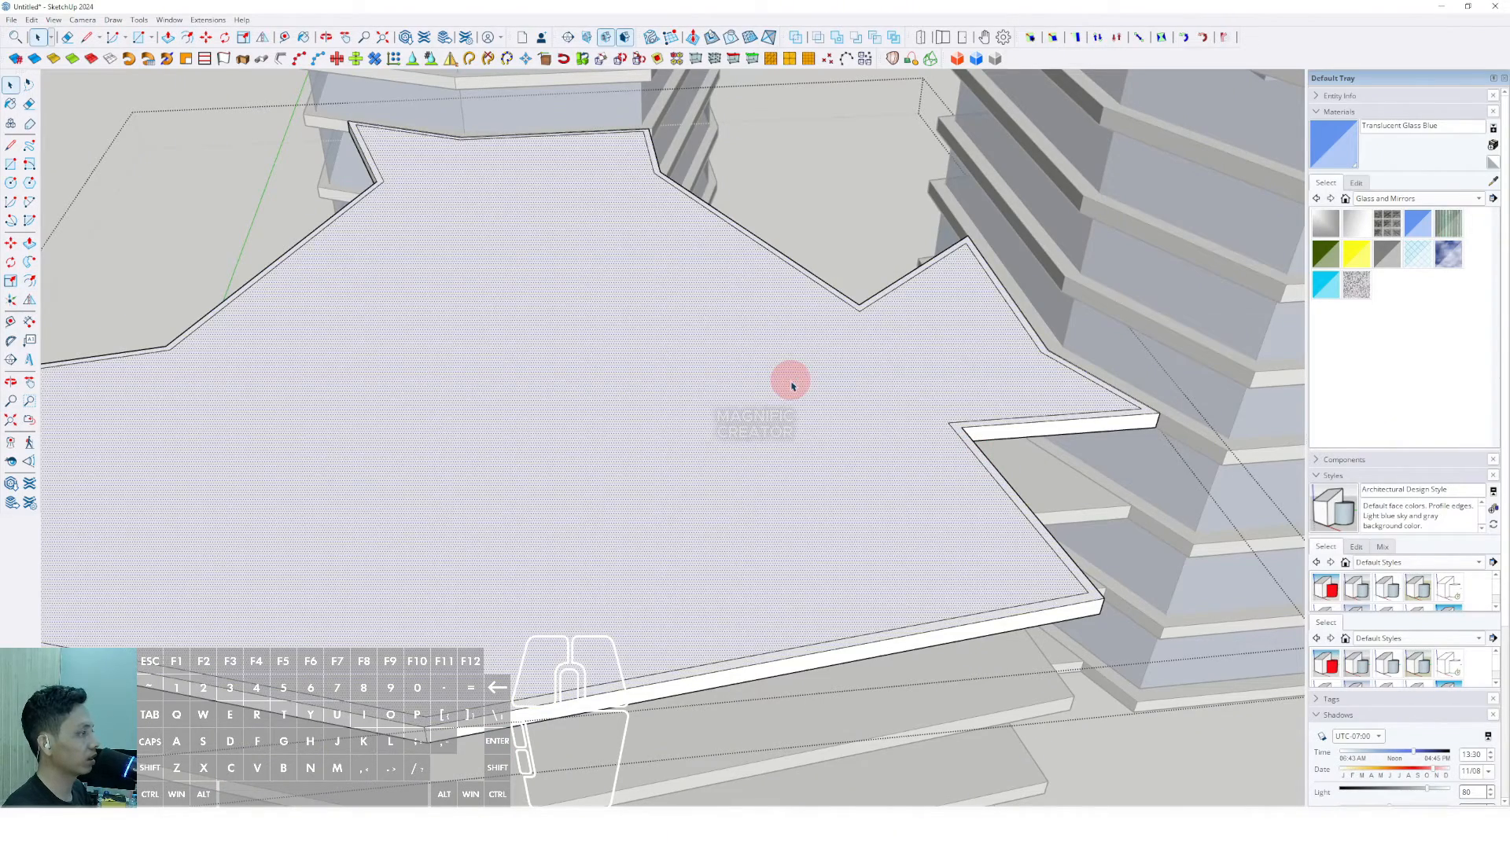
pyautogui.scroll(-4, 789, 383)
pyautogui.keyDown('shift'); pyautogui.moveTo(767, 406); pyautogui.dragTo(589, 354, button='middle'); pyautogui.keyUp('shift')
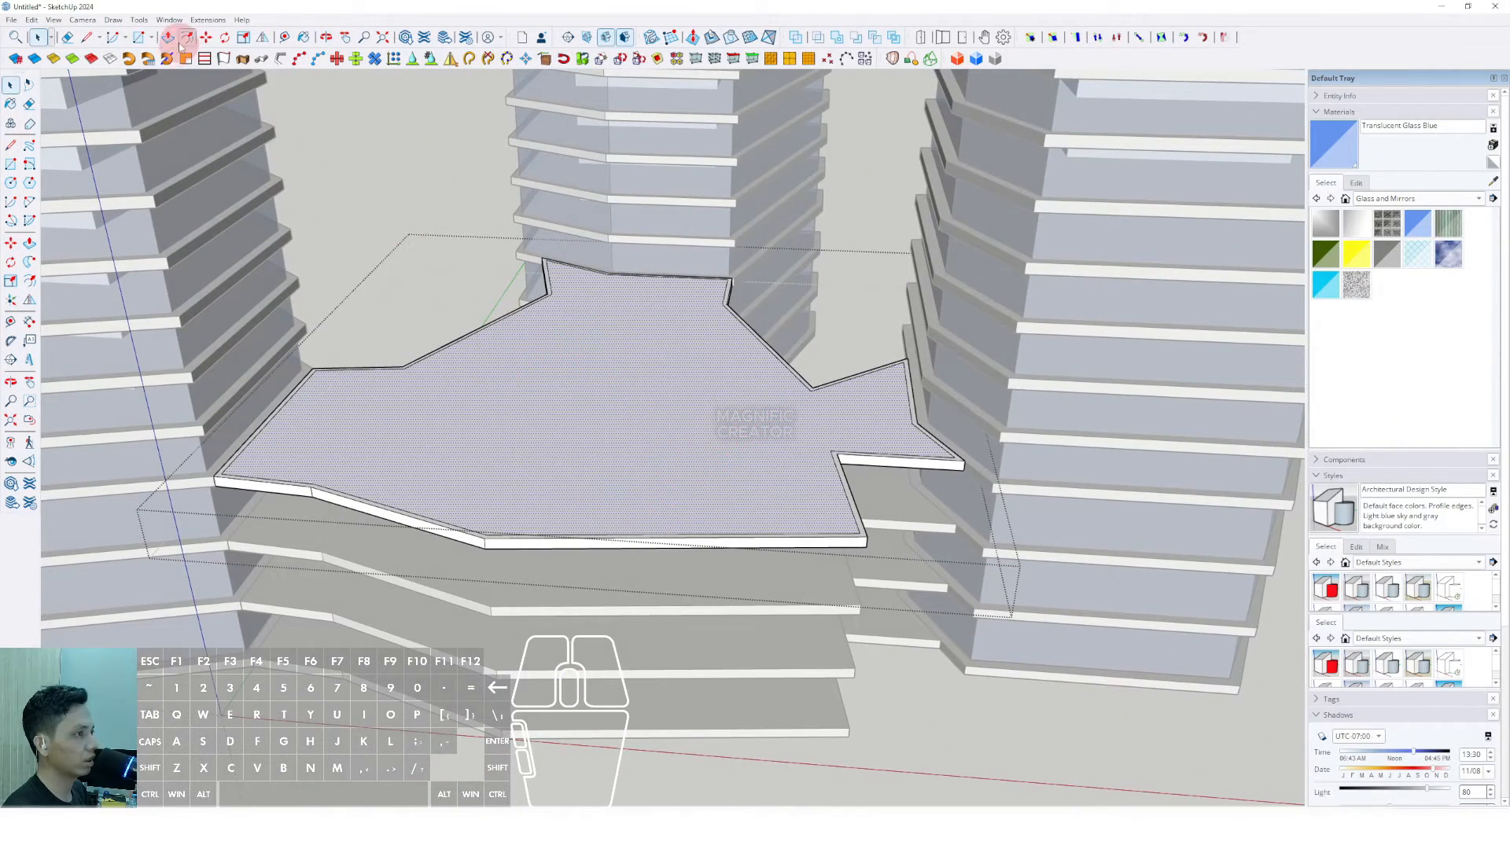
pyautogui.click(31, 20)
pyautogui.click(48, 95)
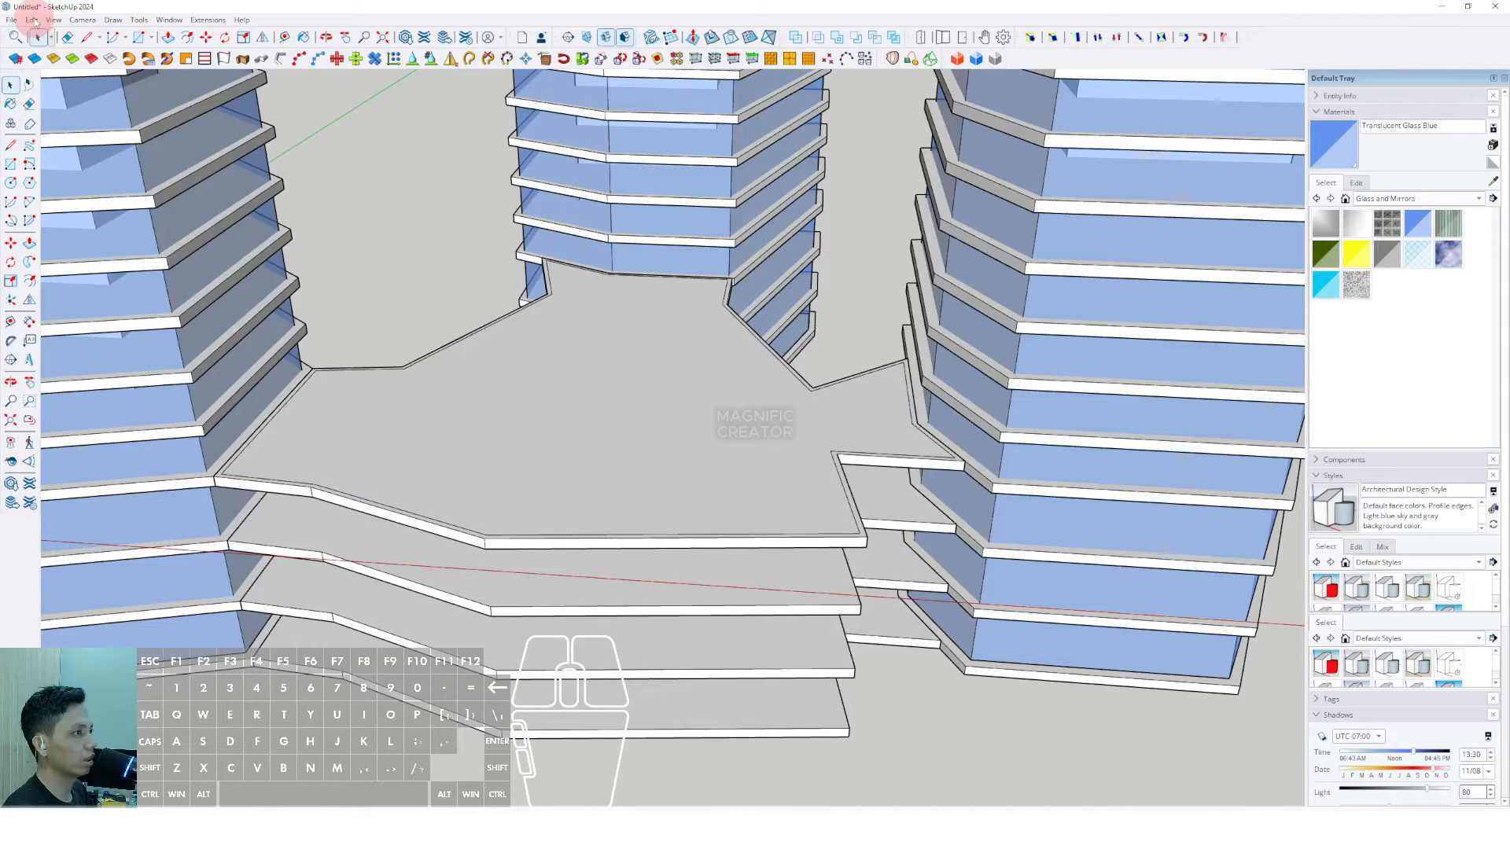
pyautogui.click(33, 20)
pyautogui.click(74, 107)
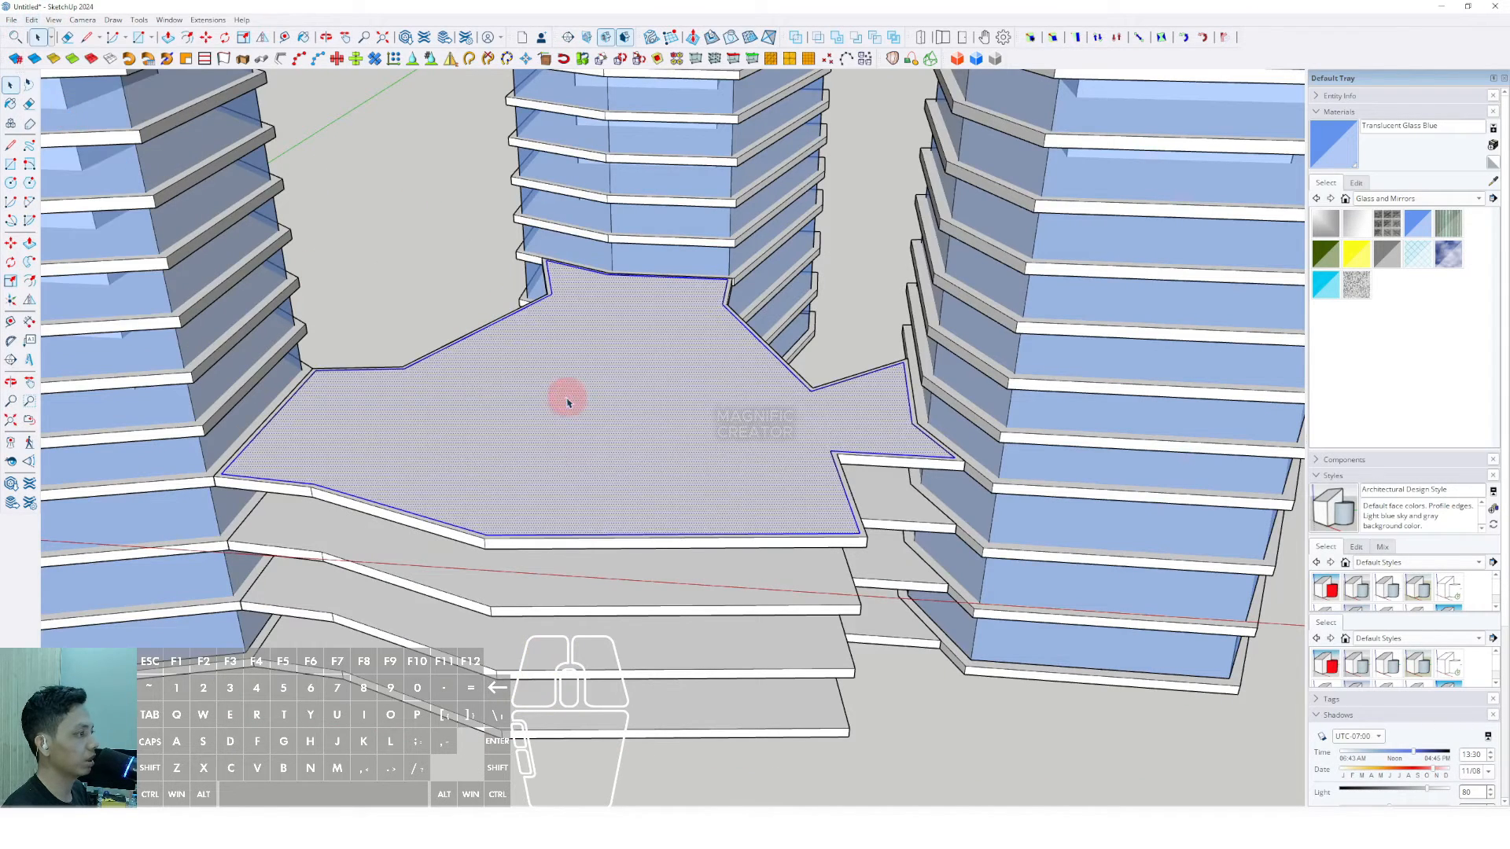
# Extrude the pasted face down to the lowest podium slab and make the resulting volume a group
pyautogui.click(606, 374)
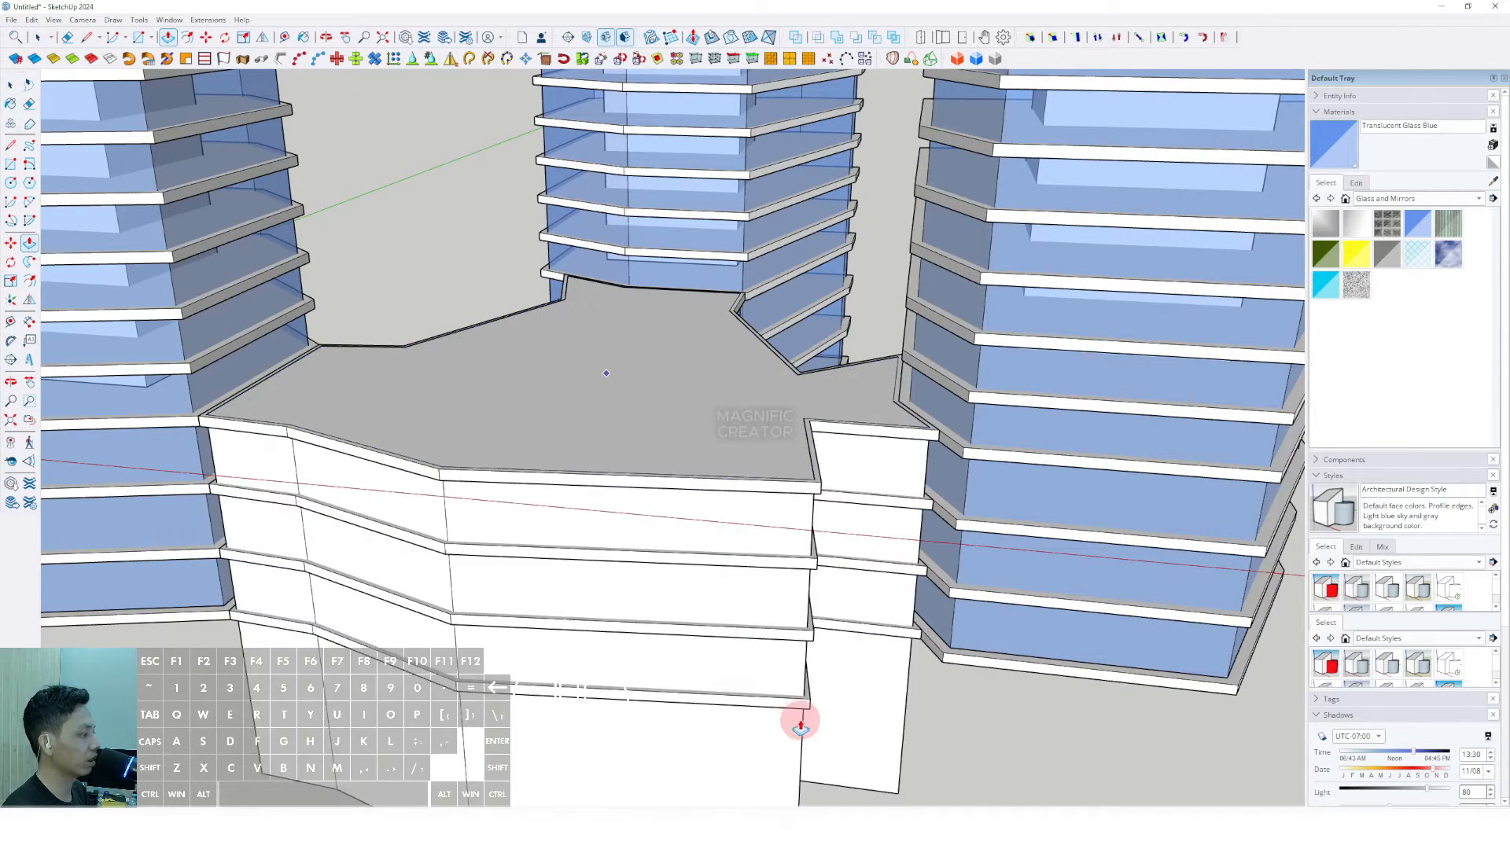
pyautogui.click(807, 712)
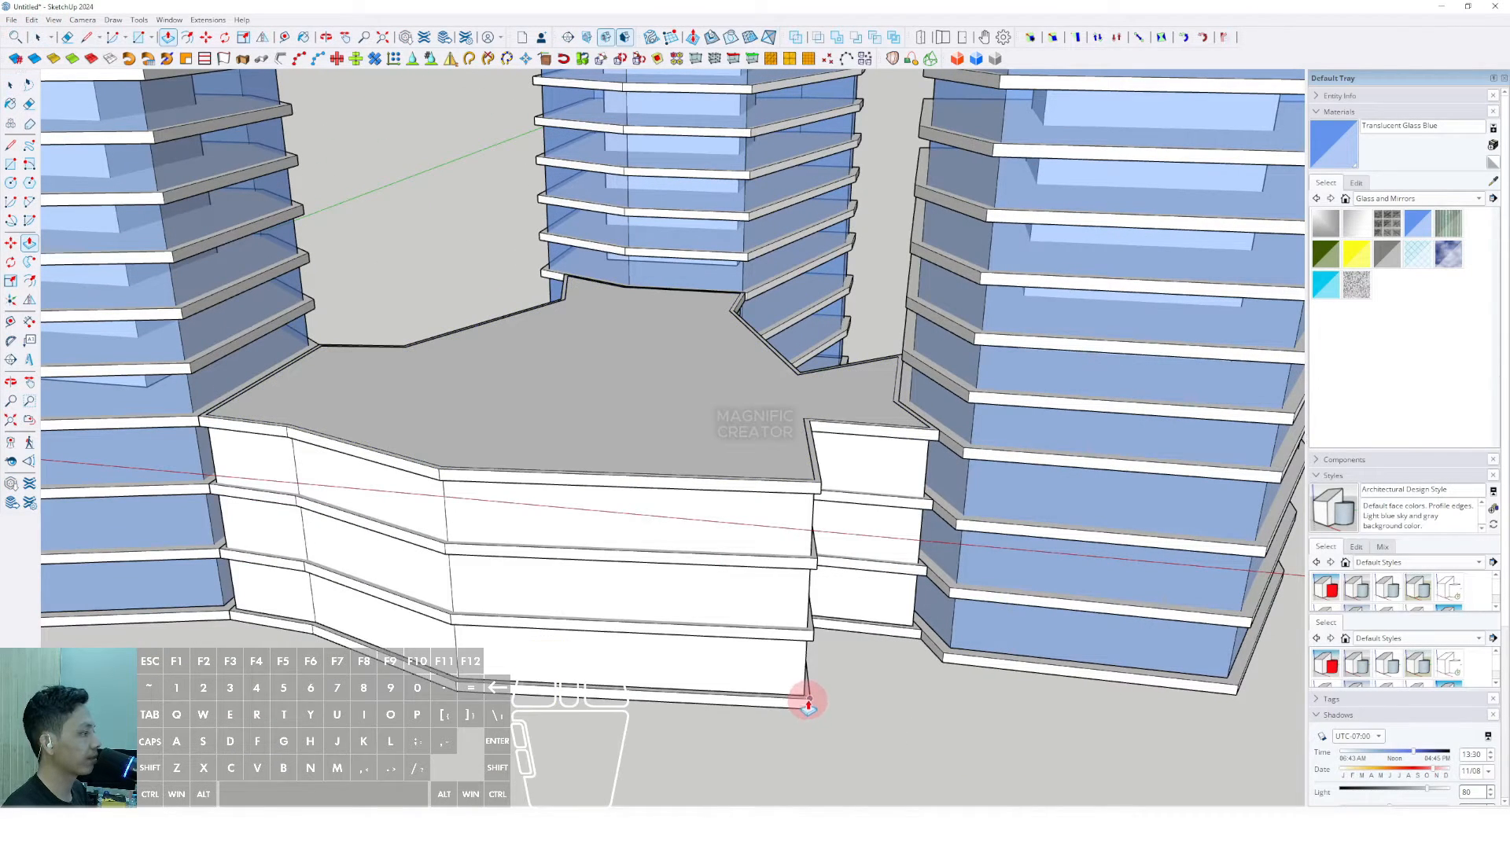
pyautogui.scroll(-2, 724, 512)
pyautogui.press('space')
pyautogui.tripleClick(724, 512)
pyautogui.rightClick(732, 515)
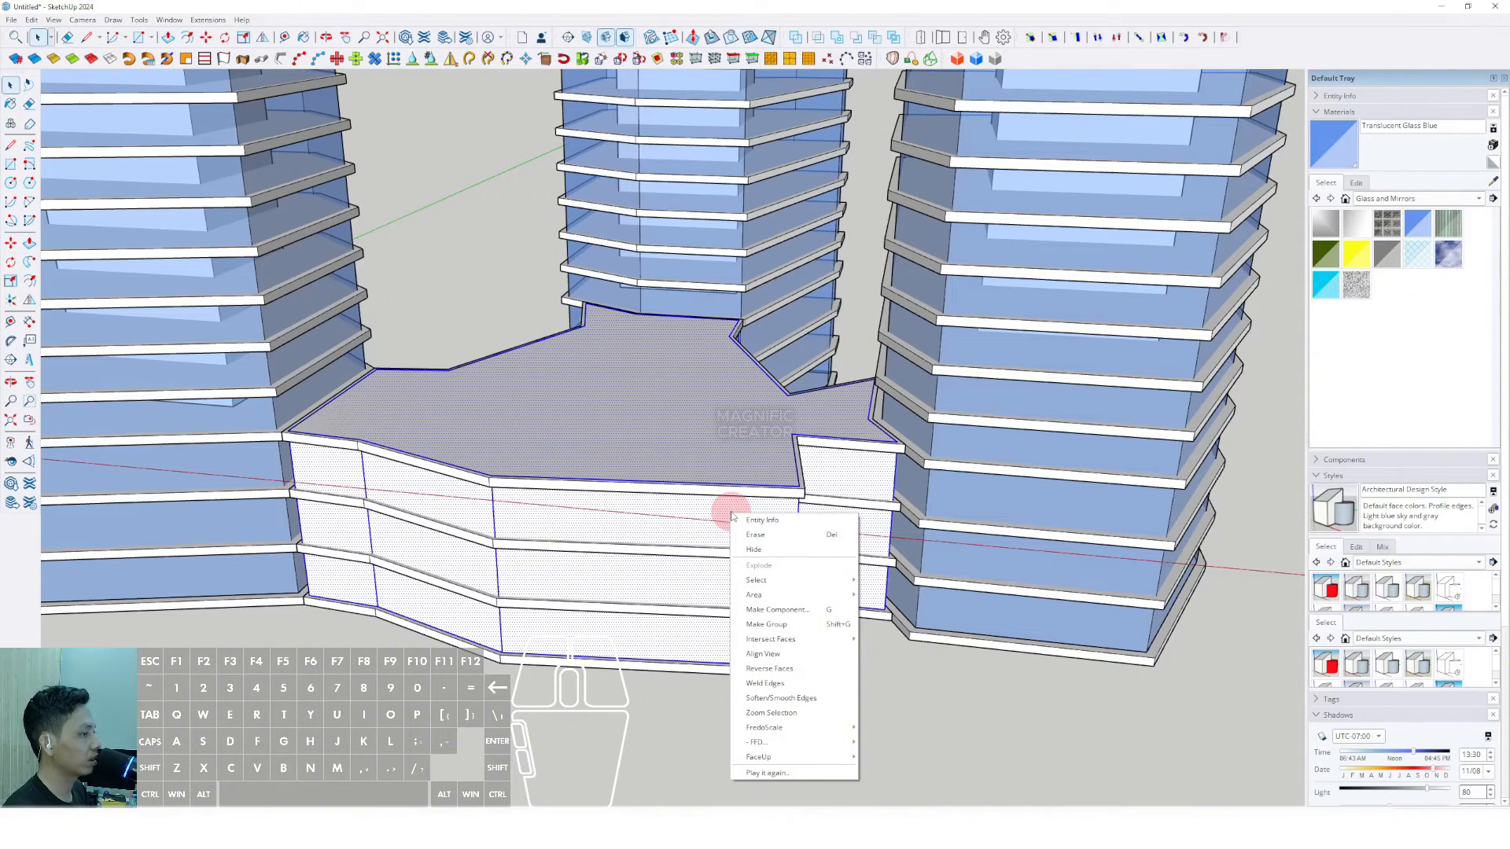
pyautogui.click(772, 624)
# Open the inner podium volume's group and delete its top and bottom faces, keeping only the side walls
pyautogui.scroll(2, 496, 432)
pyautogui.moveTo(495, 432); pyautogui.dragTo(529, 479, button='middle')
pyautogui.tripleClick(630, 438)
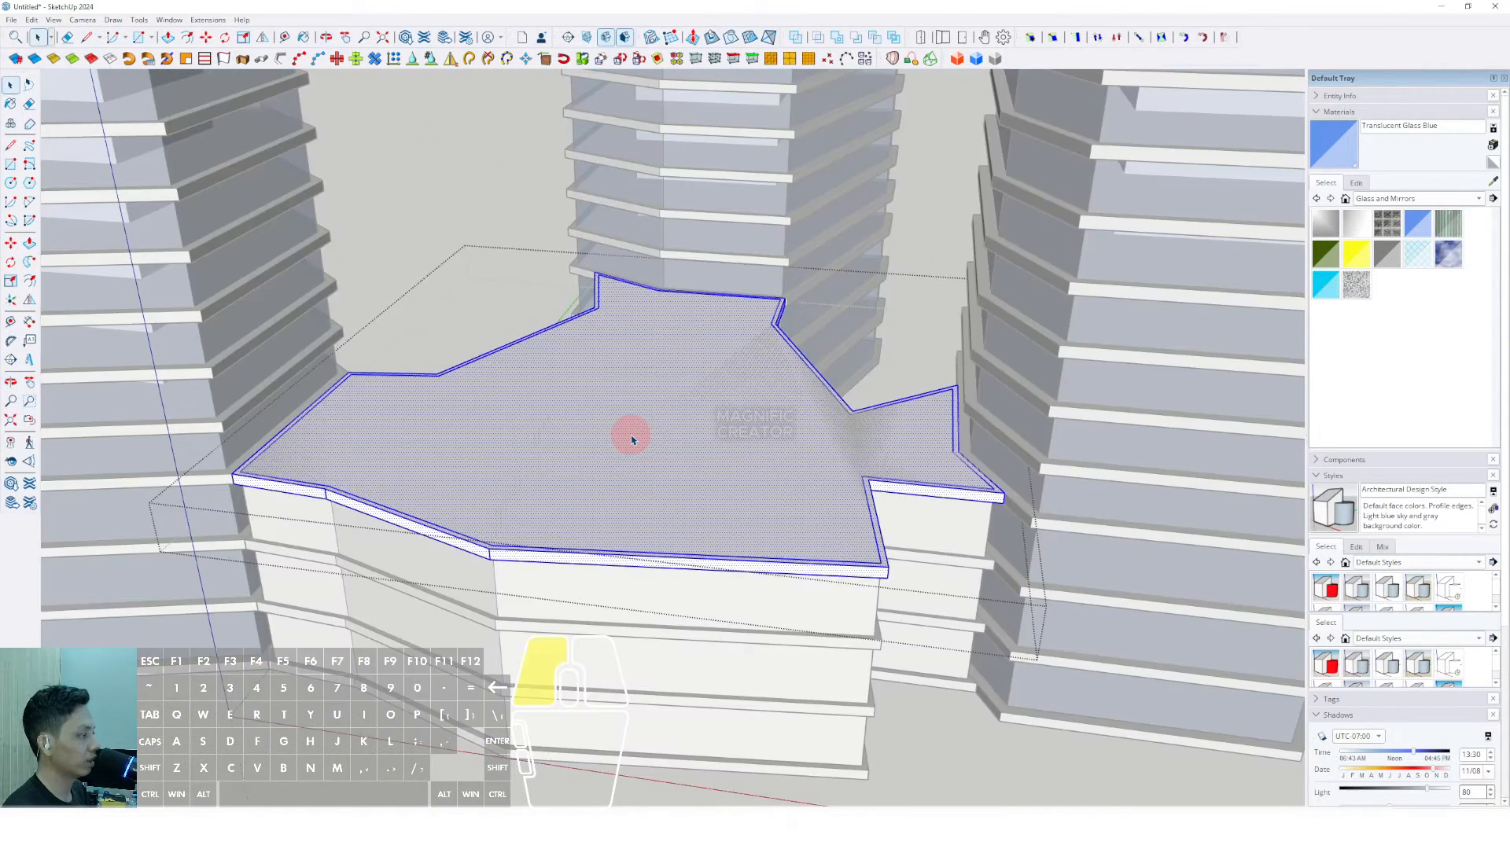
pyautogui.moveTo(647, 439); pyautogui.dragTo(639, 458, button='middle')
pyautogui.tripleClick(793, 621)
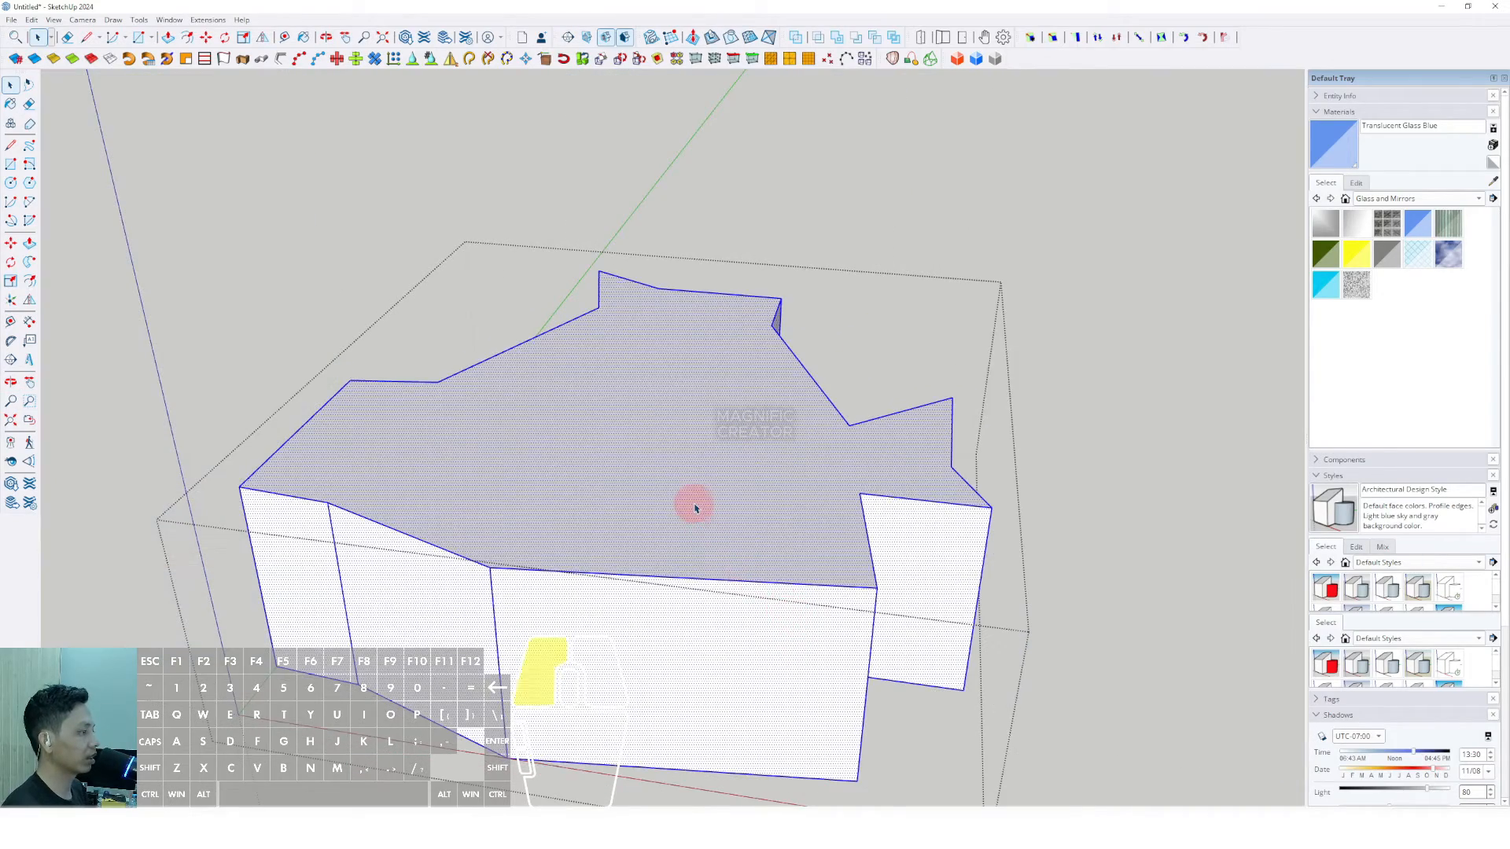
pyautogui.click(695, 506)
pyautogui.moveTo(694, 505); pyautogui.dragTo(674, 552, button='middle')
pyautogui.scroll(2, 681, 489)
pyautogui.press('space')
pyautogui.press('Delete')
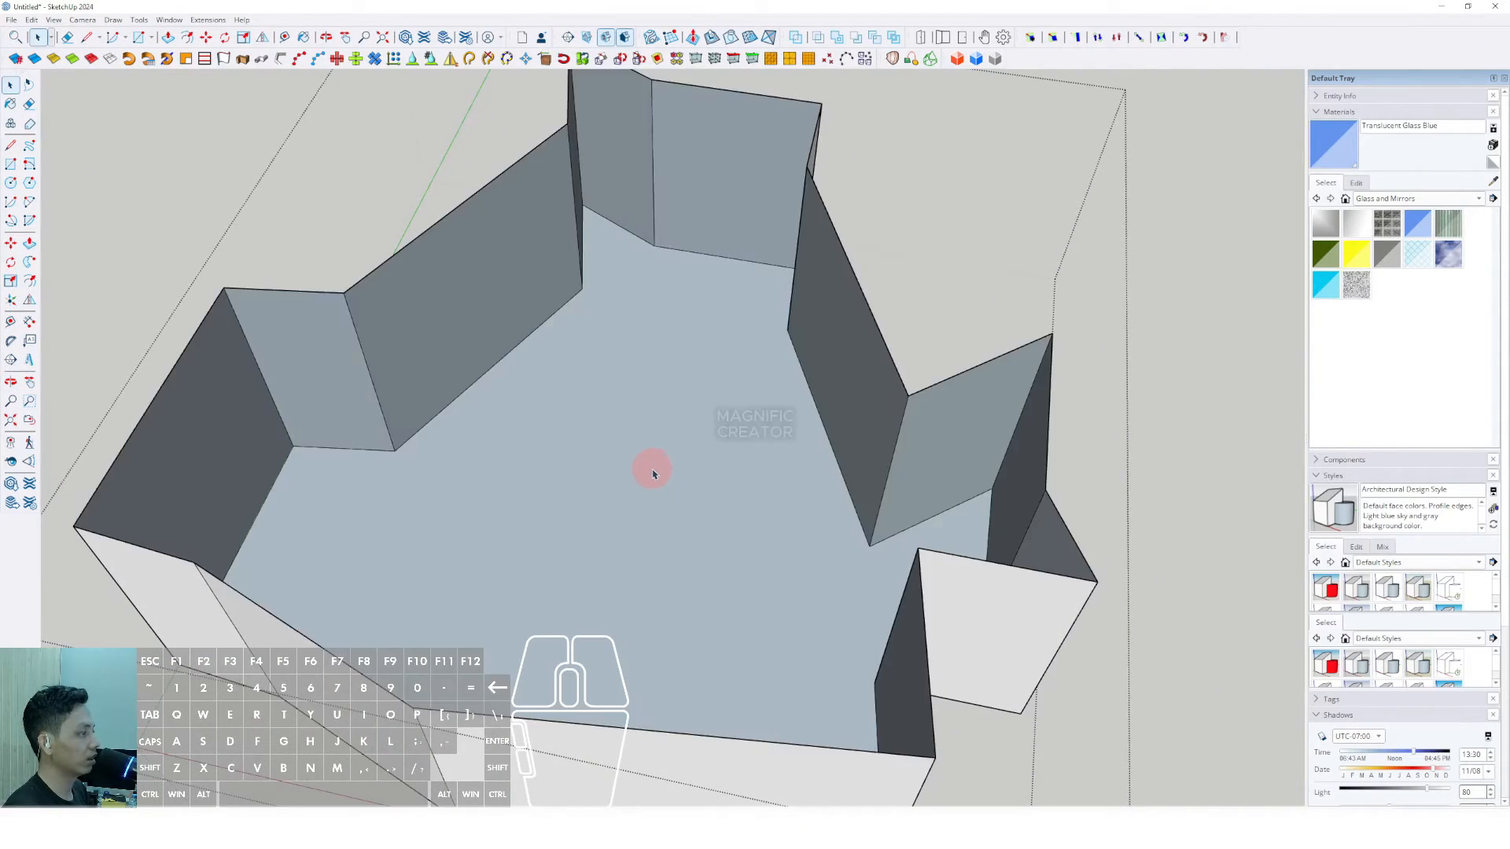
pyautogui.press('Delete')
pyautogui.scroll(-3, 666, 476)
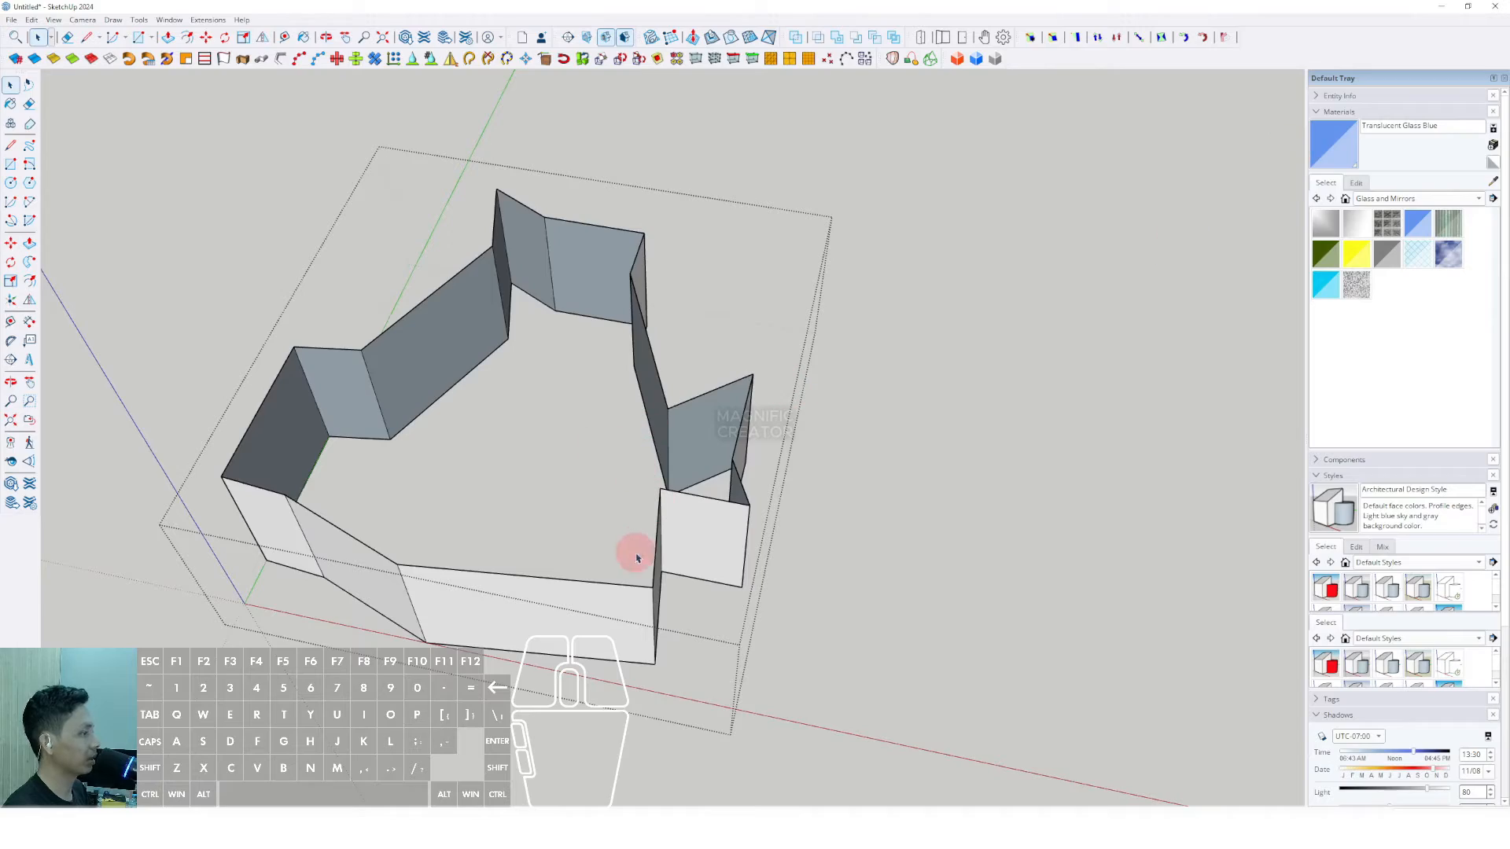
# Move the podium wall's vertical edge beside the right tower horizontally until it meets the tower's glass
pyautogui.scroll(6, 630, 602)
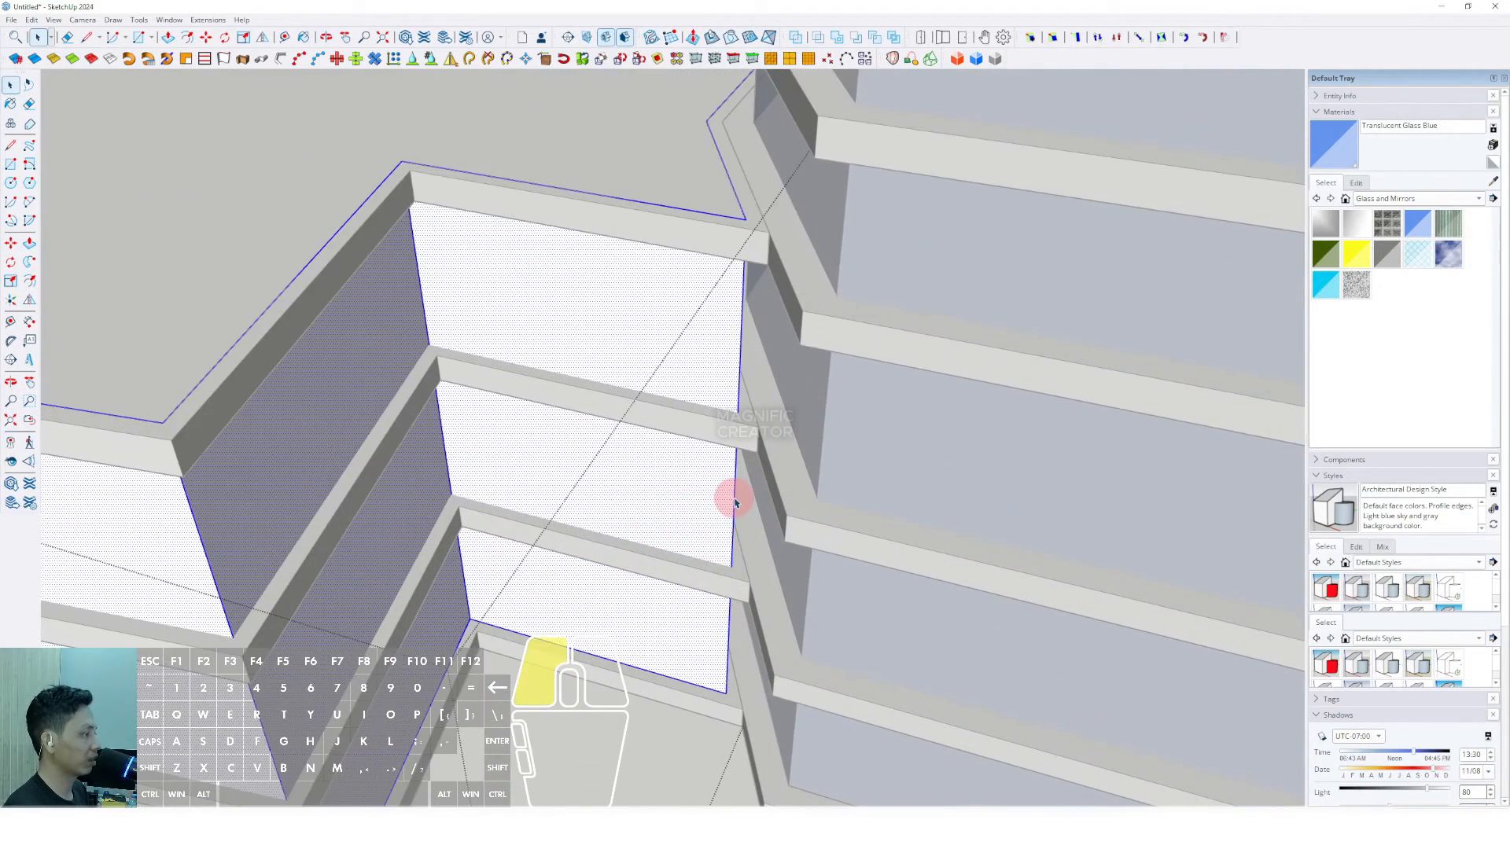
pyautogui.click(734, 502)
pyautogui.scroll(1, 726, 528)
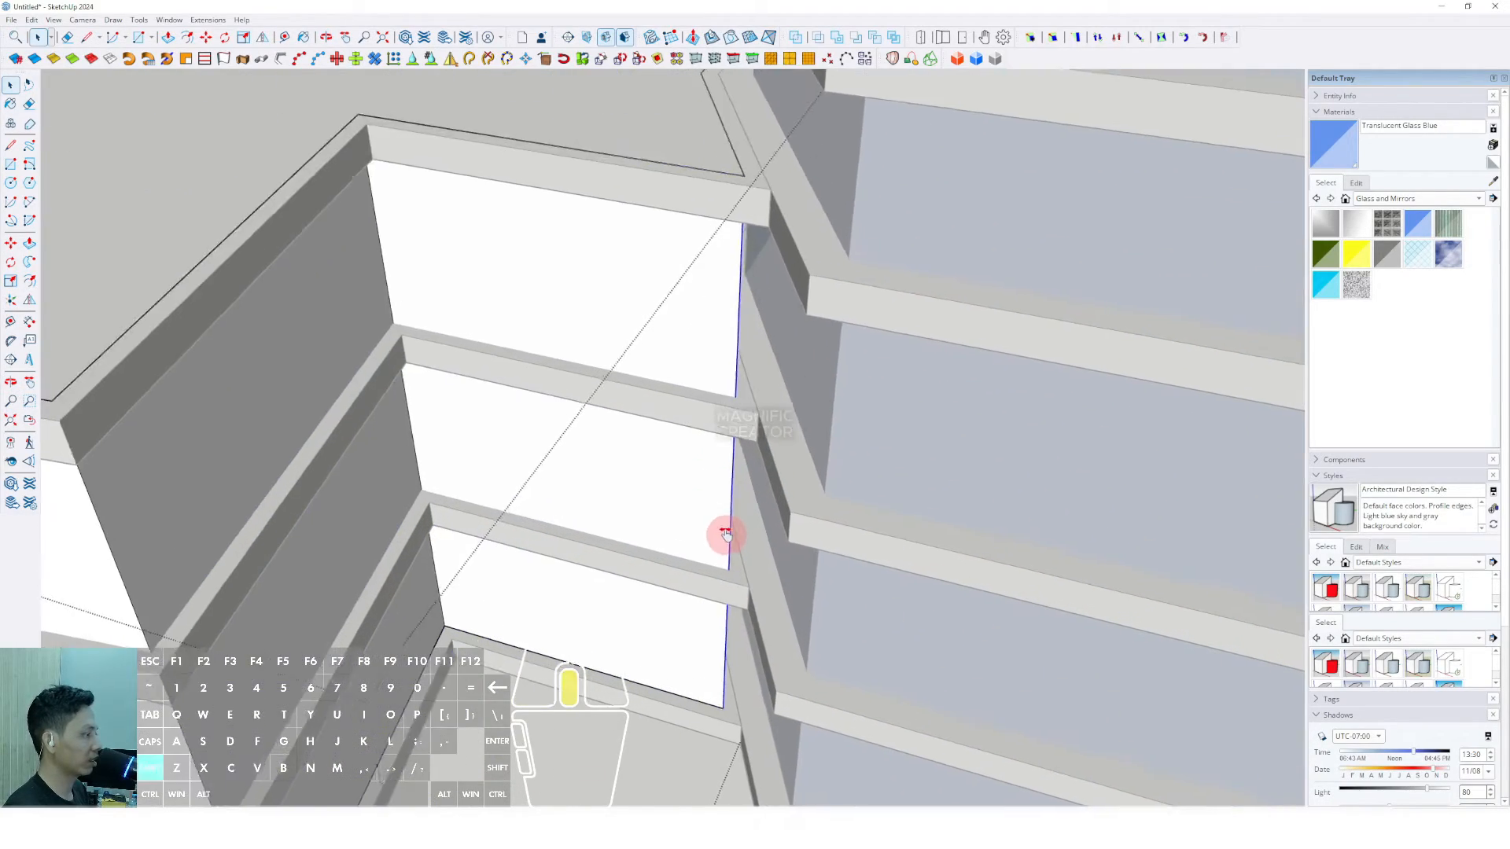
pyautogui.moveTo(724, 533); pyautogui.dragTo(748, 472, button='middle')
pyautogui.scroll(3, 746, 678)
pyautogui.keyDown('shift'); pyautogui.moveTo(746, 678); pyautogui.dragTo(714, 637, button='middle'); pyautogui.keyUp('shift')
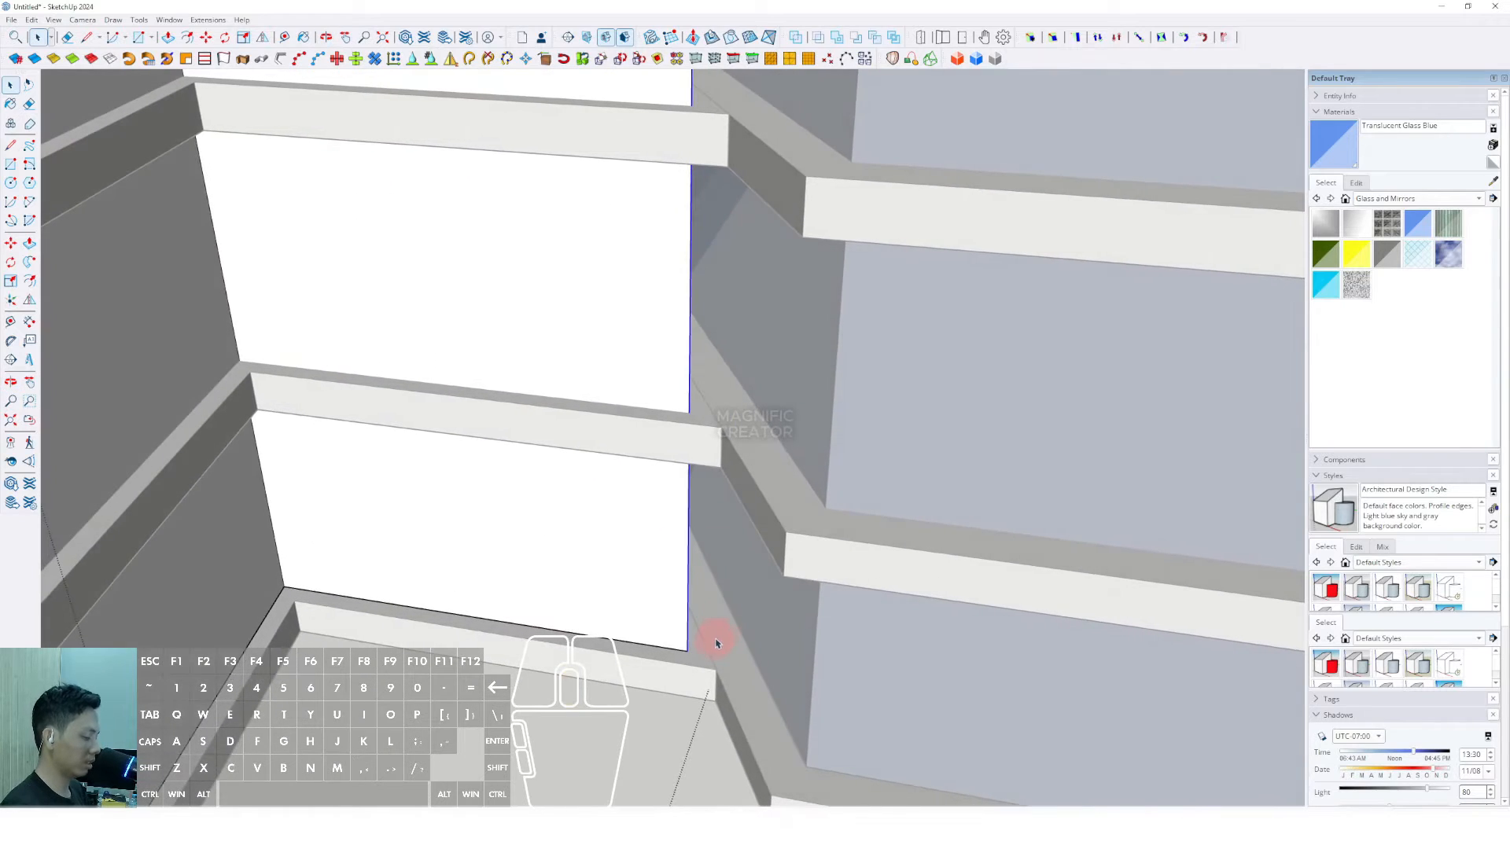
pyautogui.press('m')
pyautogui.scroll(2, 680, 640)
pyautogui.keyDown('shift'); pyautogui.moveTo(637, 645); pyautogui.dragTo(749, 659); pyautogui.keyUp('shift')
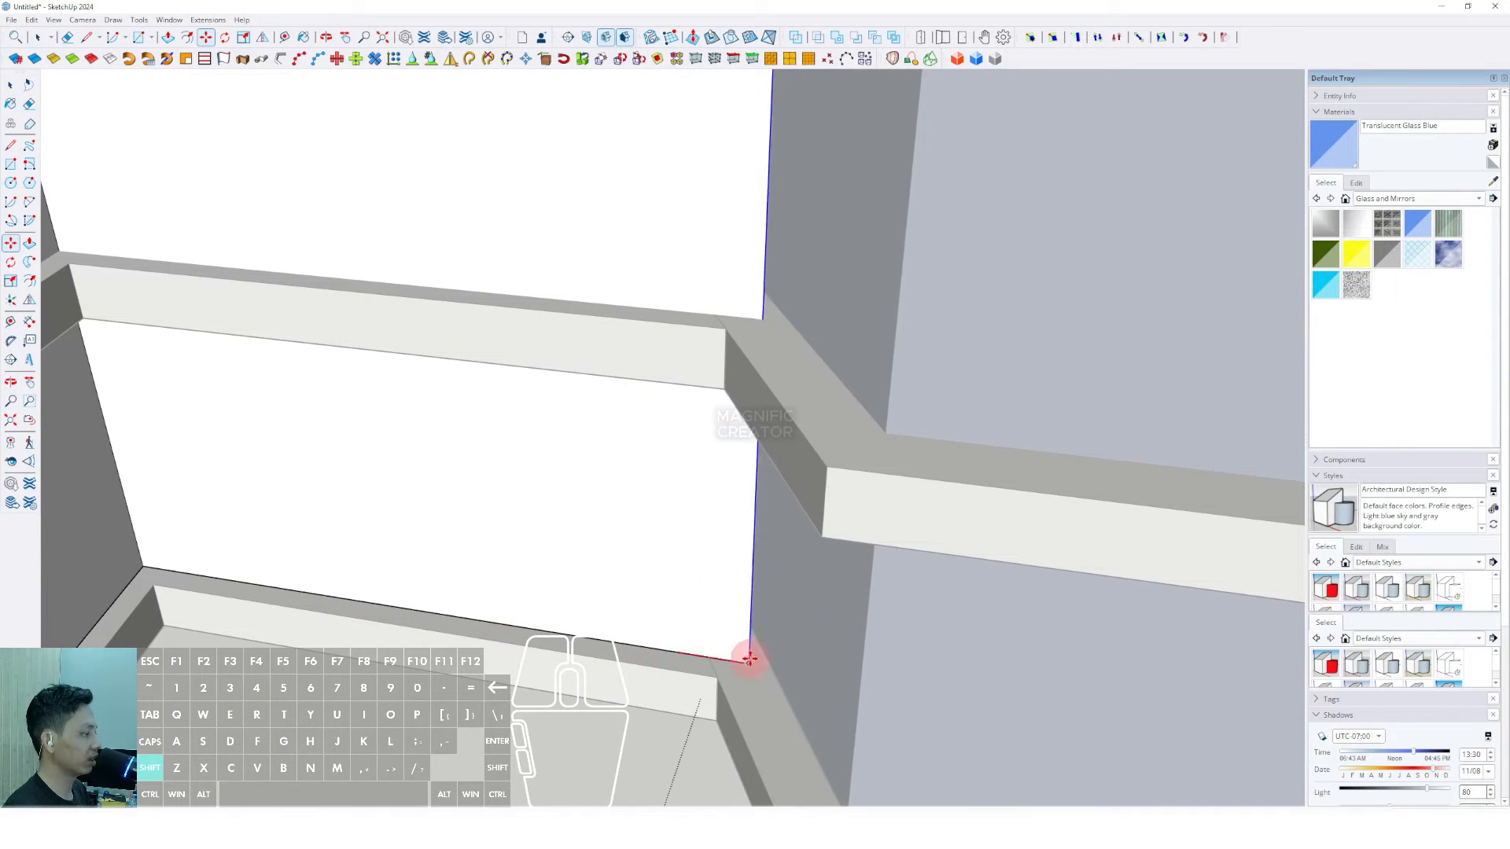
pyautogui.click(776, 664)
pyautogui.scroll(-5, 776, 664)
pyautogui.keyDown('shift'); pyautogui.moveTo(694, 603); pyautogui.dragTo(1203, 485, button='middle'); pyautogui.keyUp('shift')
pyautogui.press('space')
# Move the podium wall's vertical edge beside the left tower to meet that tower's glass and close the group
pyautogui.scroll(4, 435, 479)
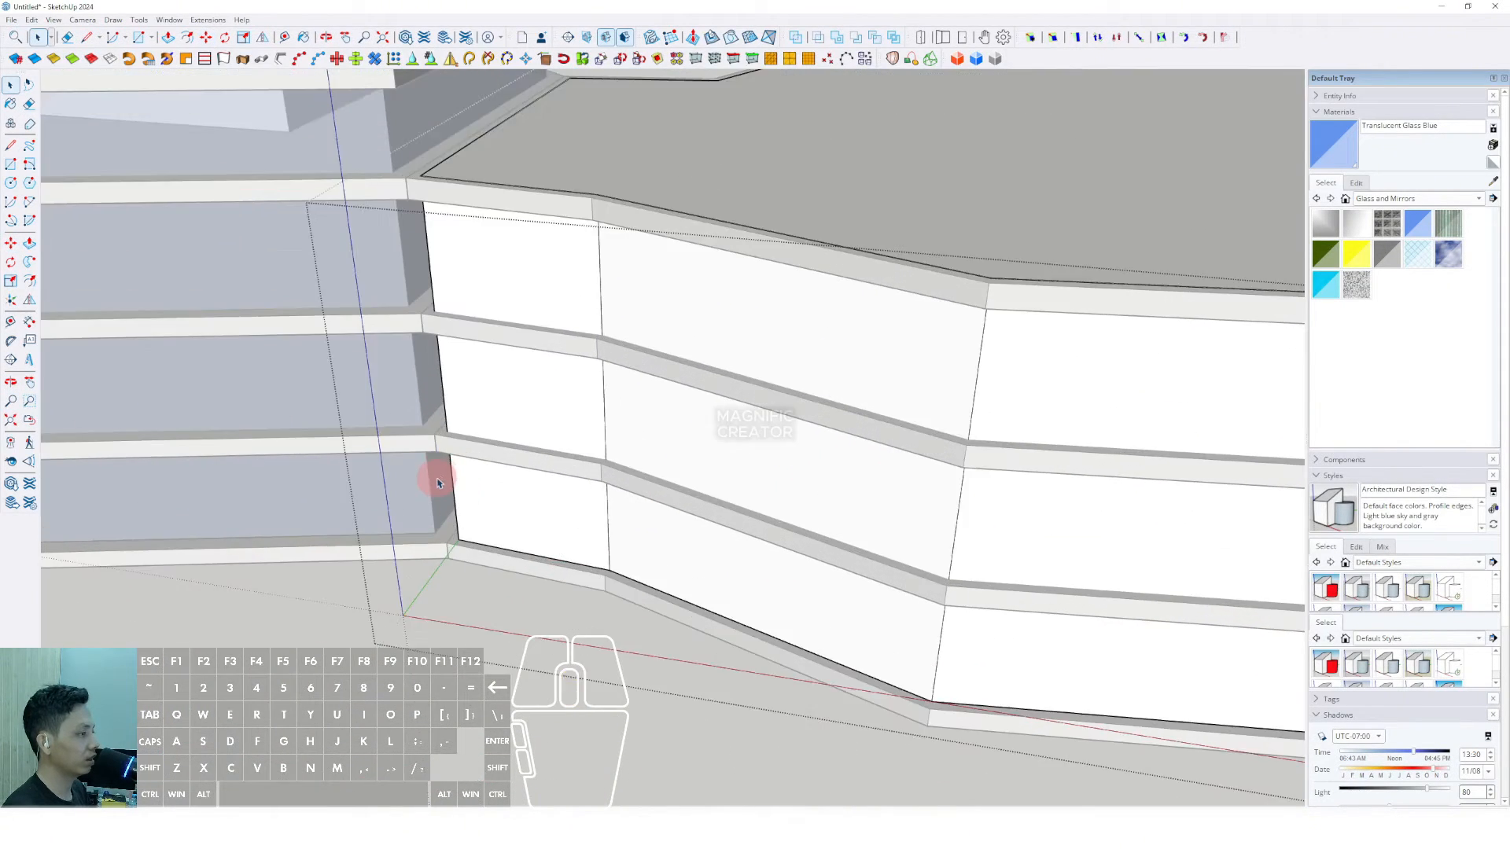
pyautogui.scroll(1, 459, 497)
pyautogui.press('m')
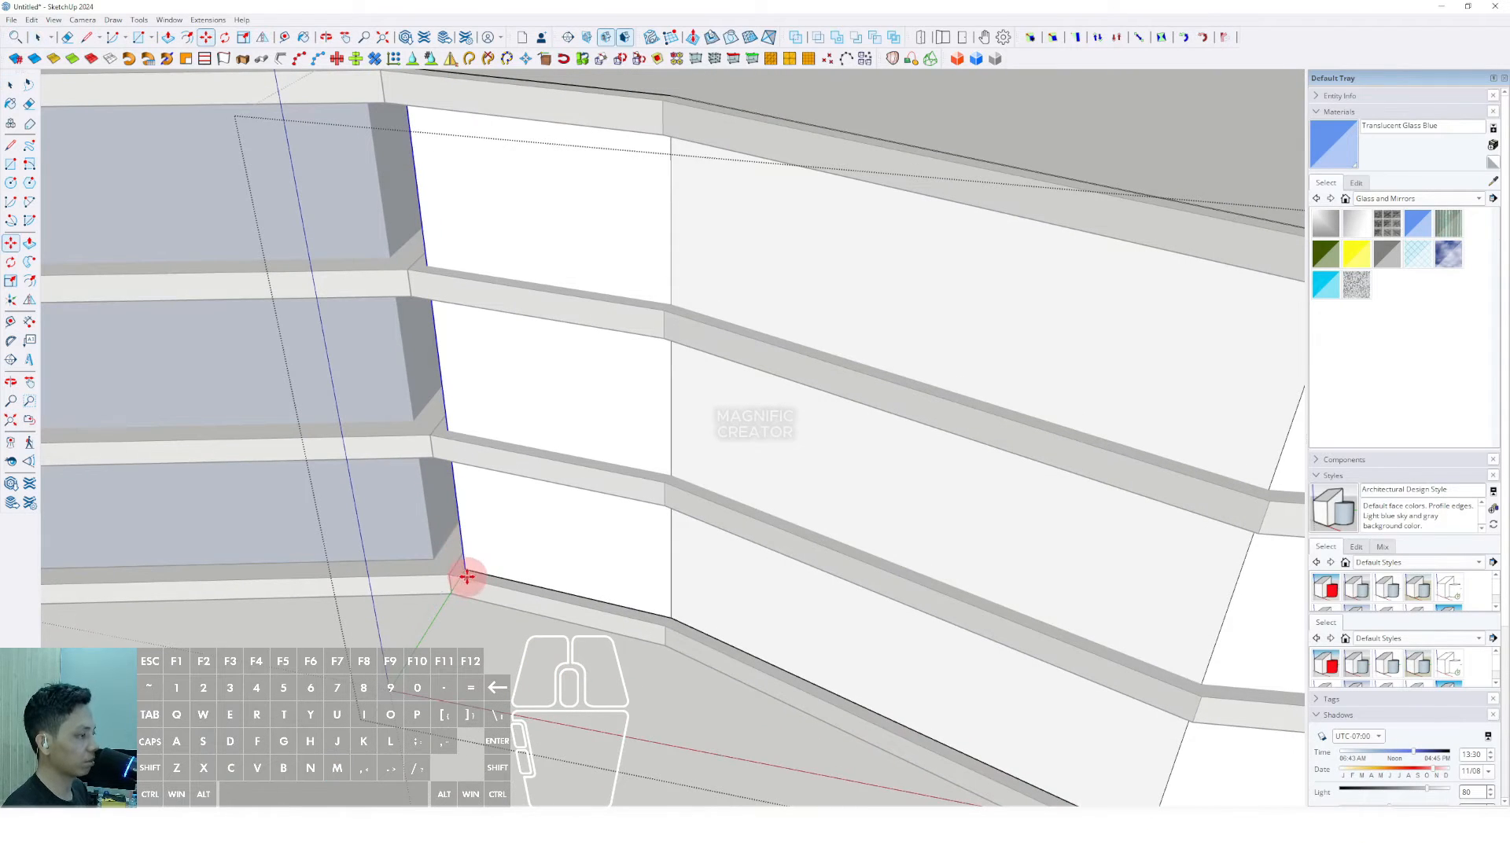
pyautogui.scroll(2, 483, 575)
pyautogui.press('shift')
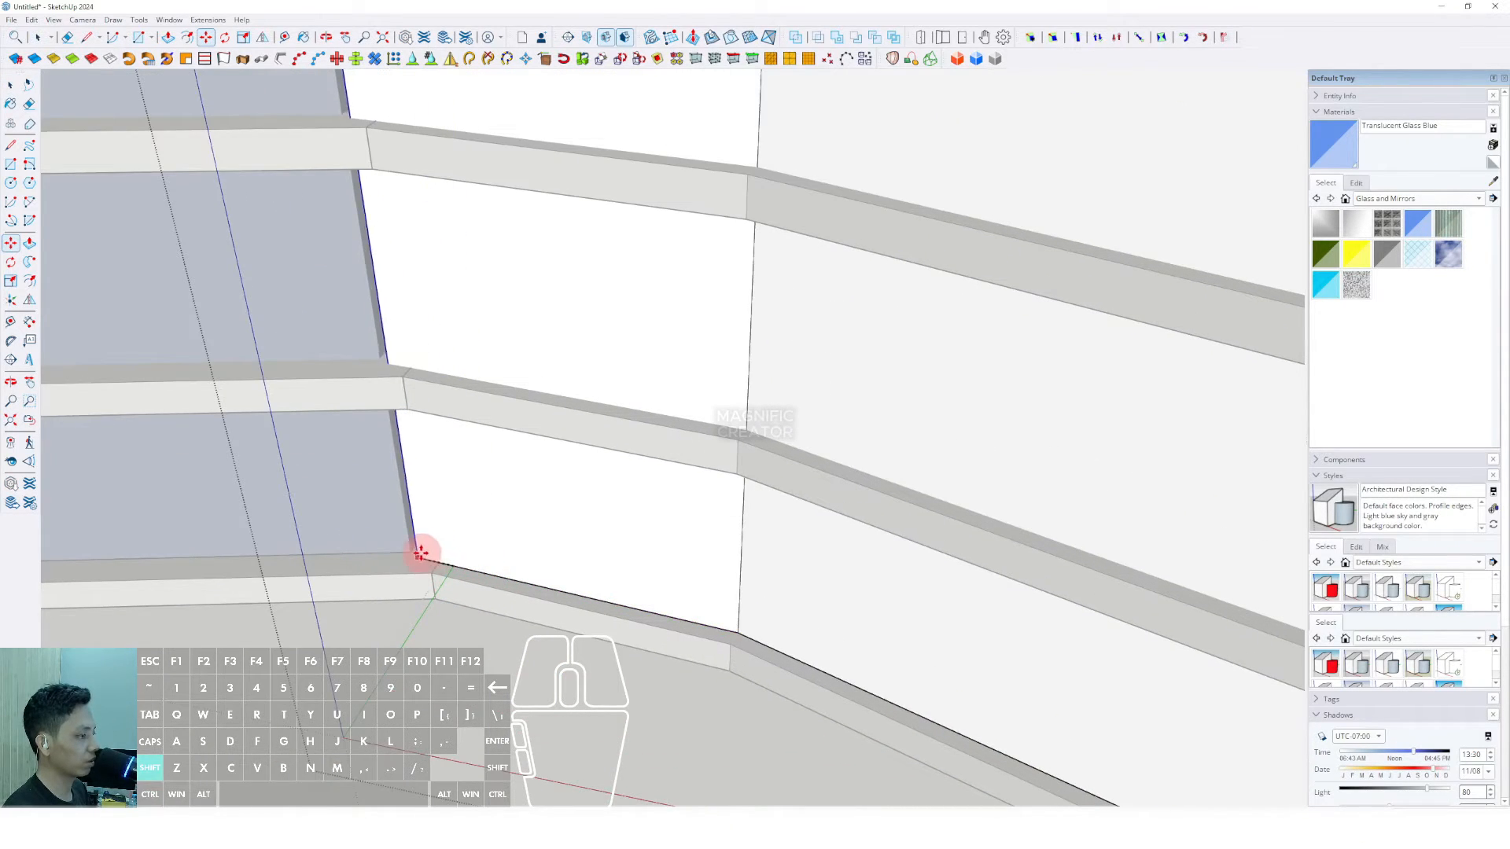
pyautogui.scroll(2, 412, 550)
pyautogui.scroll(-10, 412, 550)
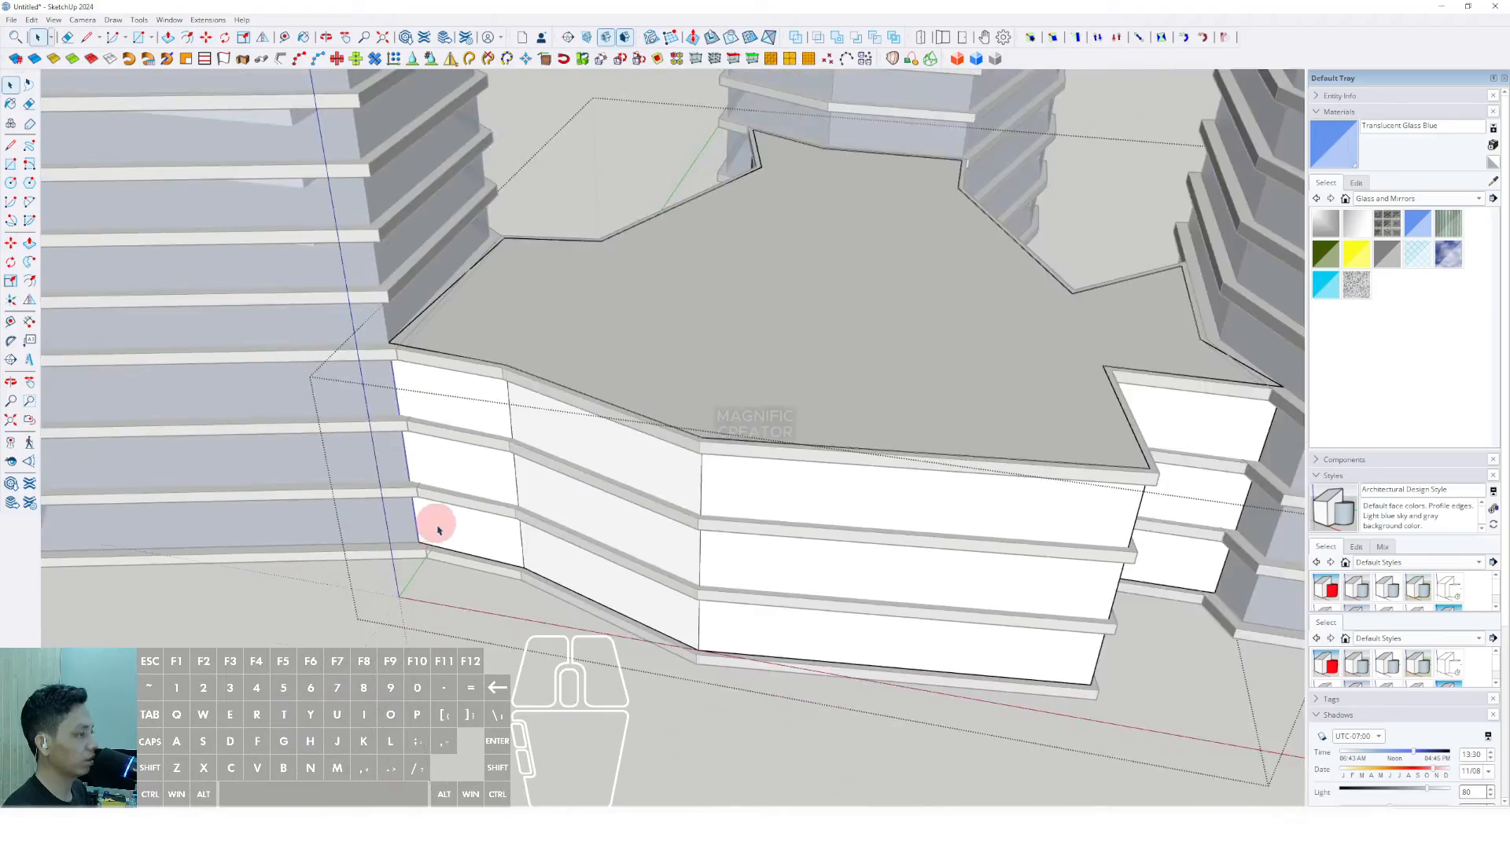
pyautogui.moveTo(438, 523); pyautogui.dragTo(637, 357, button='middle')
pyautogui.click(1094, 395)
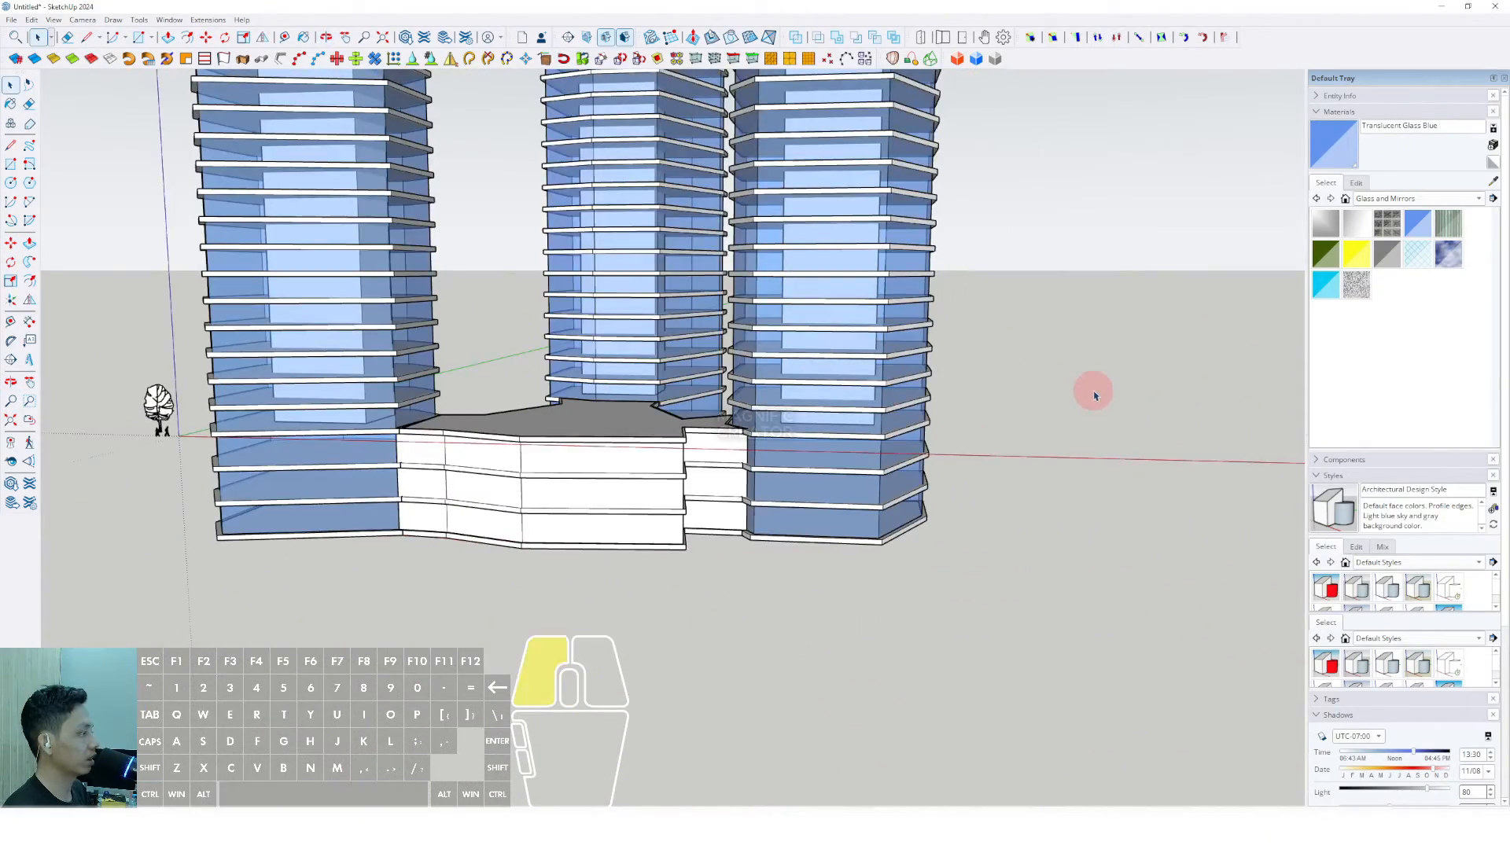
# Paint the podium wall group with Translucent Glass Blue
pyautogui.click(1329, 144)
pyautogui.scroll(3, 593, 475)
pyautogui.click(610, 479)
pyautogui.scroll(-6, 630, 482)
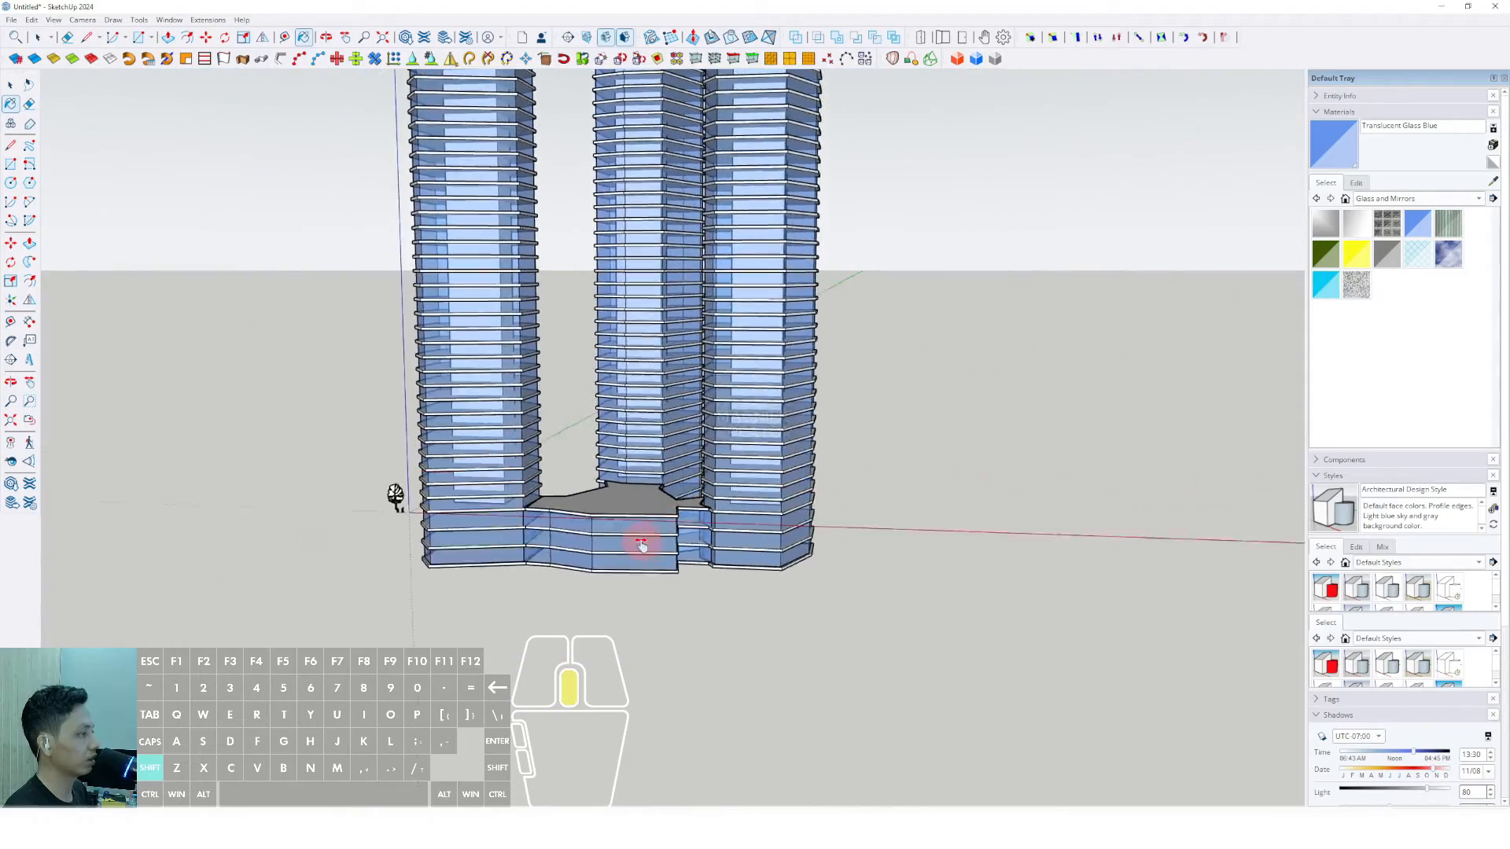
pyautogui.moveTo(641, 544); pyautogui.dragTo(510, 442, button='middle')
pyautogui.scroll(3, 573, 538)
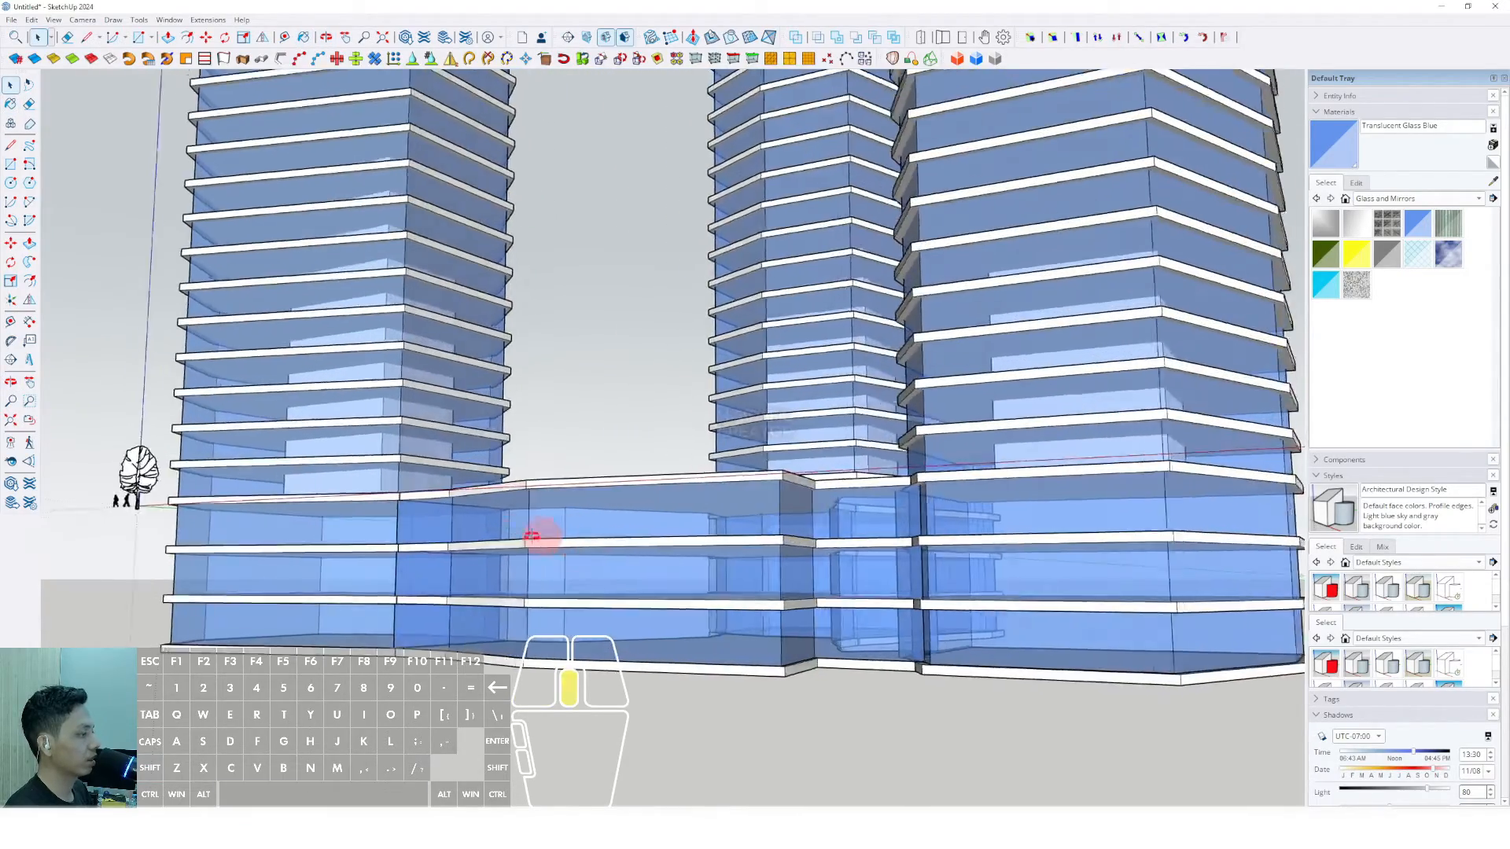
pyautogui.moveTo(540, 535); pyautogui.dragTo(725, 529, button='middle')
# Select the whole building and move it up from its base corner until the bottom slab sits at ground level
pyautogui.scroll(-6, 592, 566)
pyautogui.scroll(-3, 593, 565)
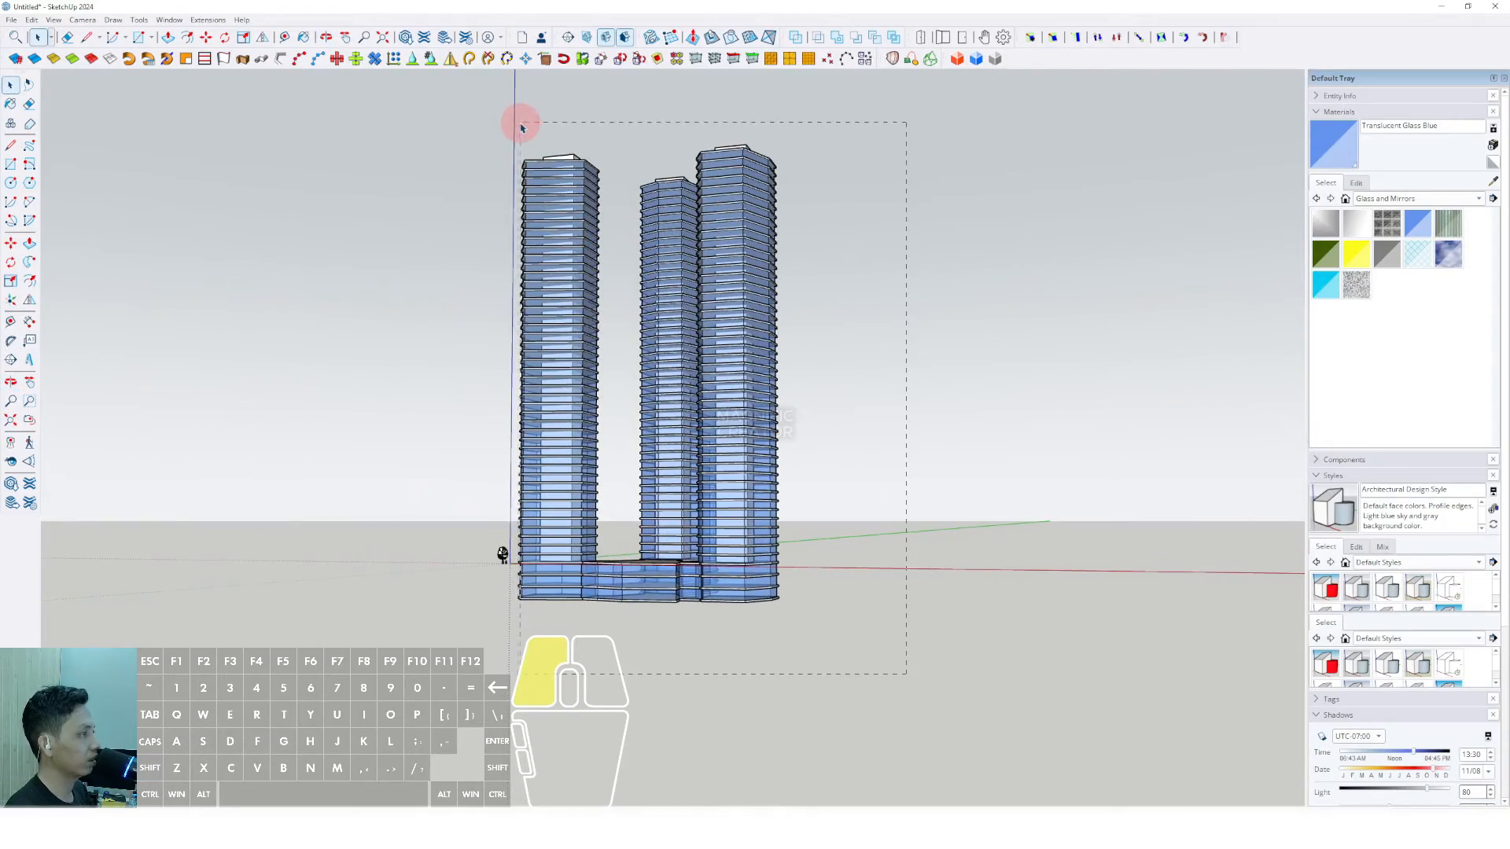
pyautogui.scroll(6, 427, 512)
pyautogui.press('m')
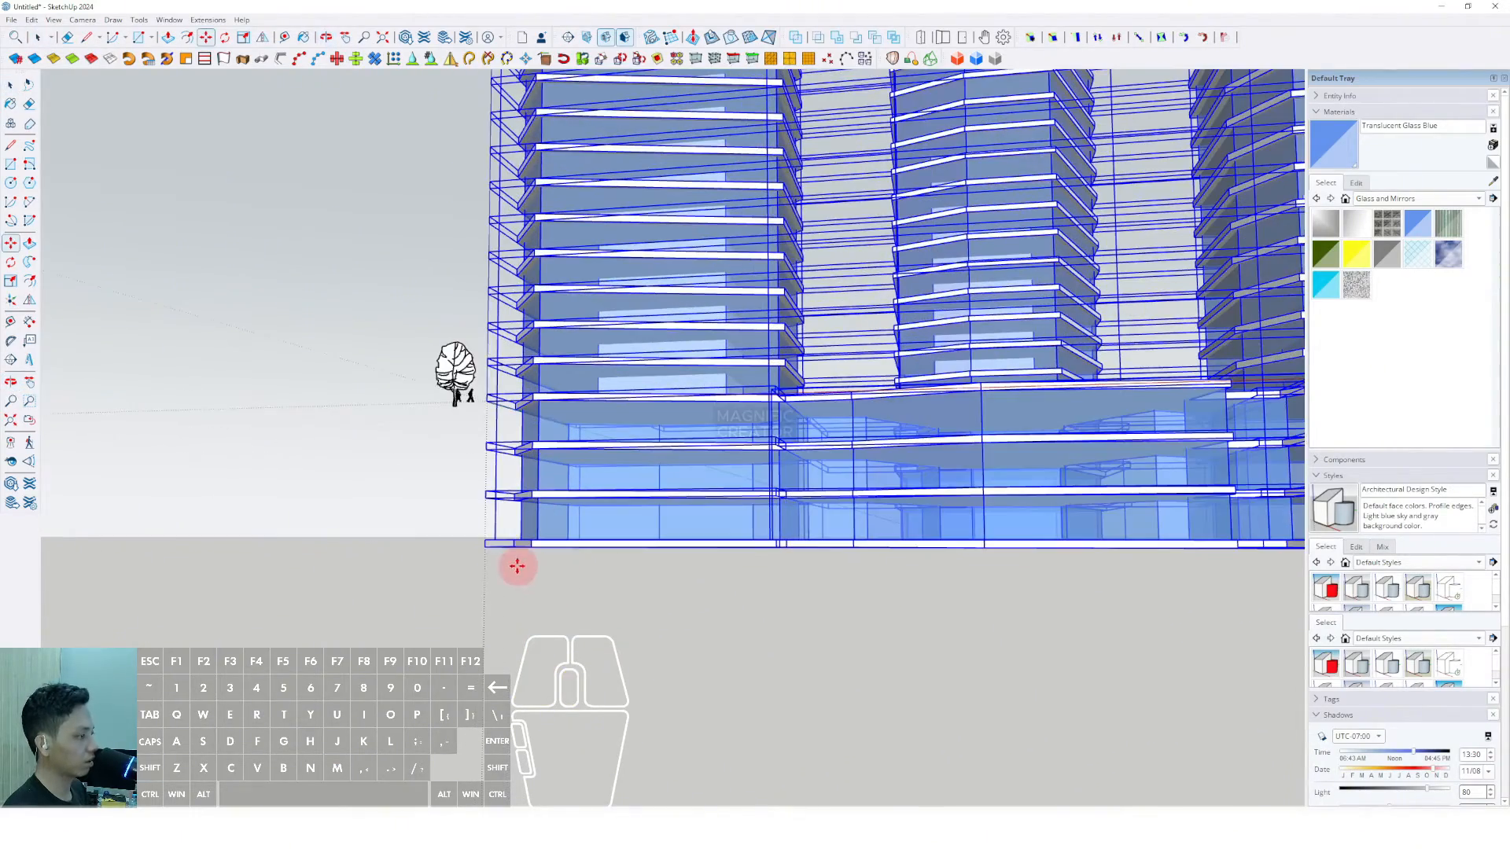
pyautogui.click(527, 549)
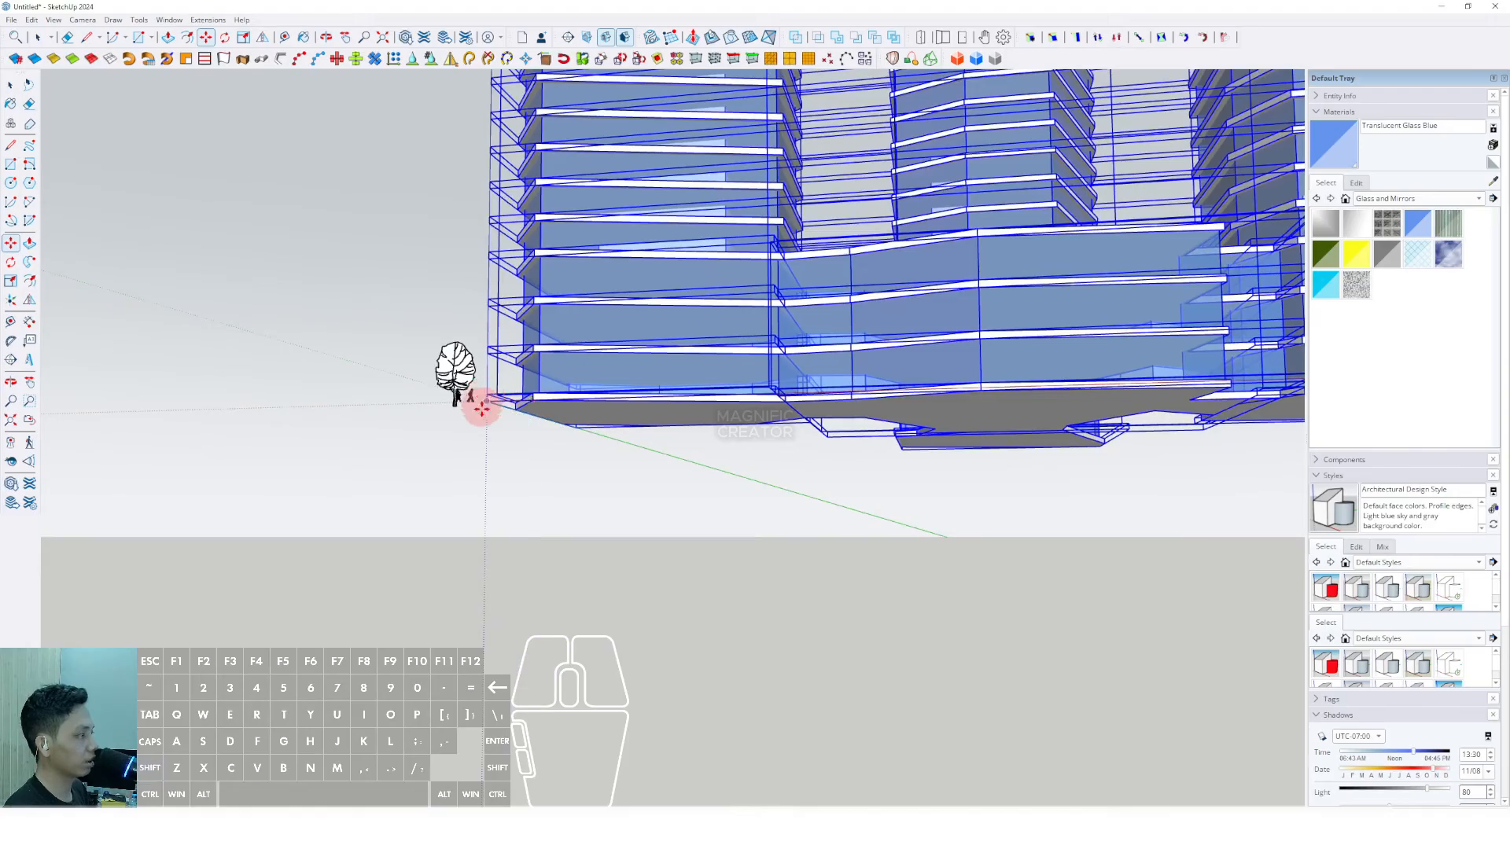
pyautogui.press('space')
pyautogui.scroll(-3, 618, 378)
pyautogui.moveTo(711, 351); pyautogui.dragTo(607, 504, button='middle')
pyautogui.click(1055, 384)
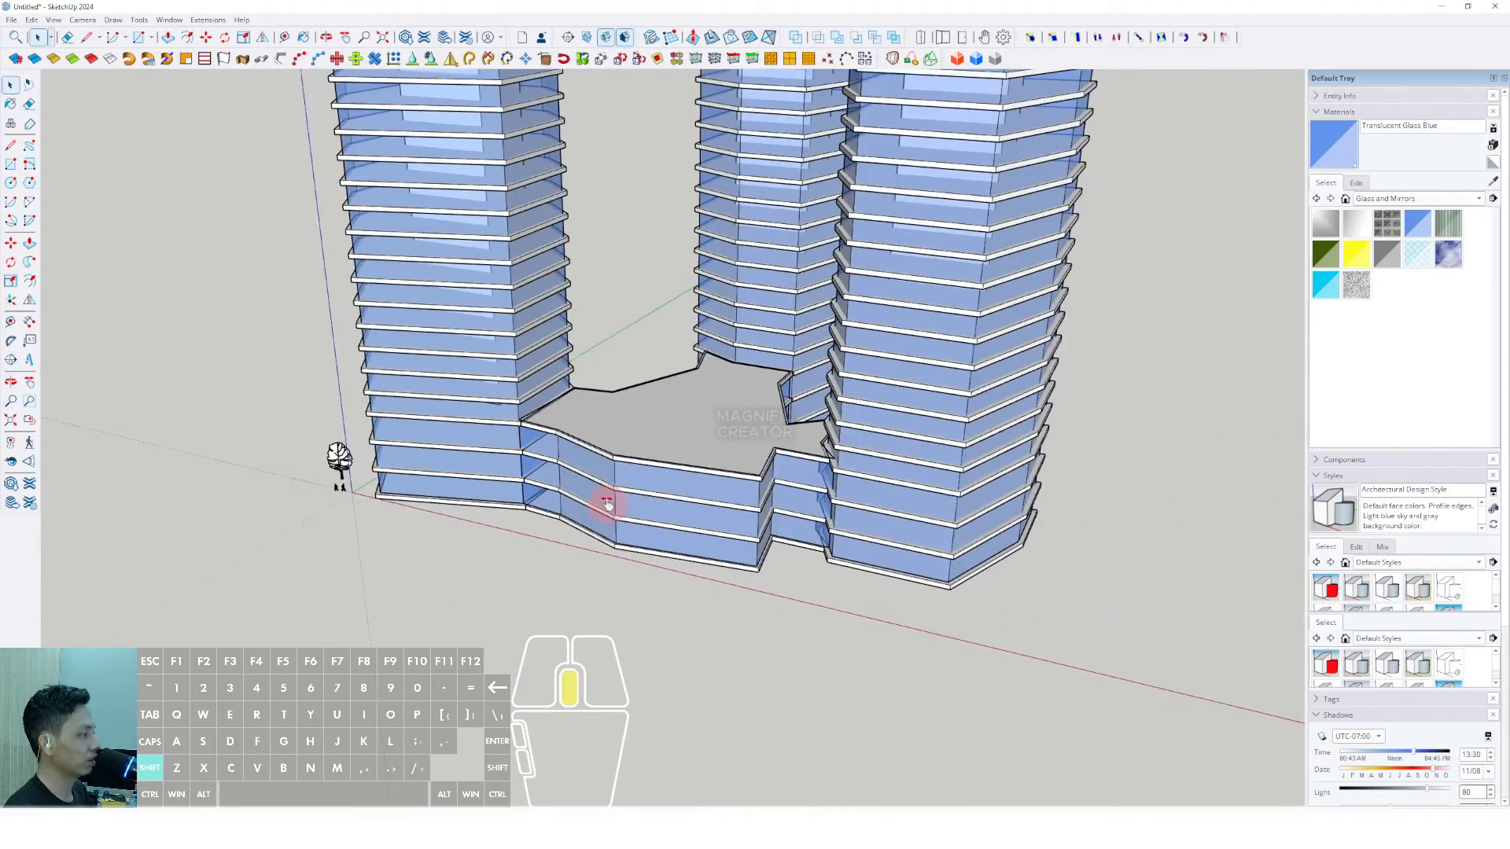
# Trace the front edge of the first slab above ground with lines, from the left tower's outer corner to the podium's front corner
pyautogui.scroll(3, 397, 494)
pyautogui.moveTo(351, 487); pyautogui.dragTo(383, 554, button='middle')
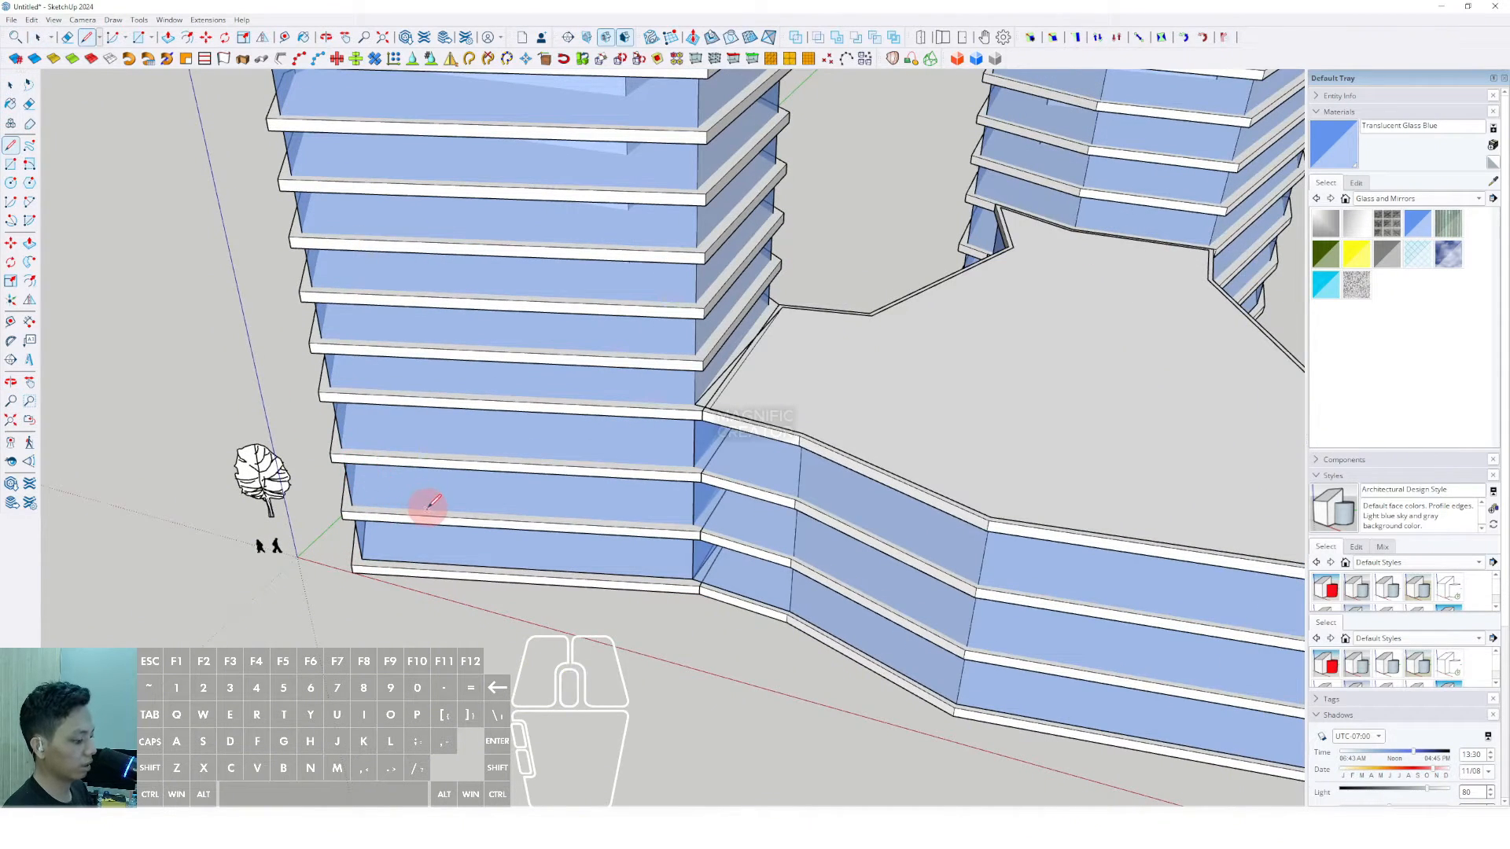
pyautogui.moveTo(432, 507); pyautogui.dragTo(451, 518, button='middle')
pyautogui.click(354, 525)
pyautogui.scroll(1, 711, 533)
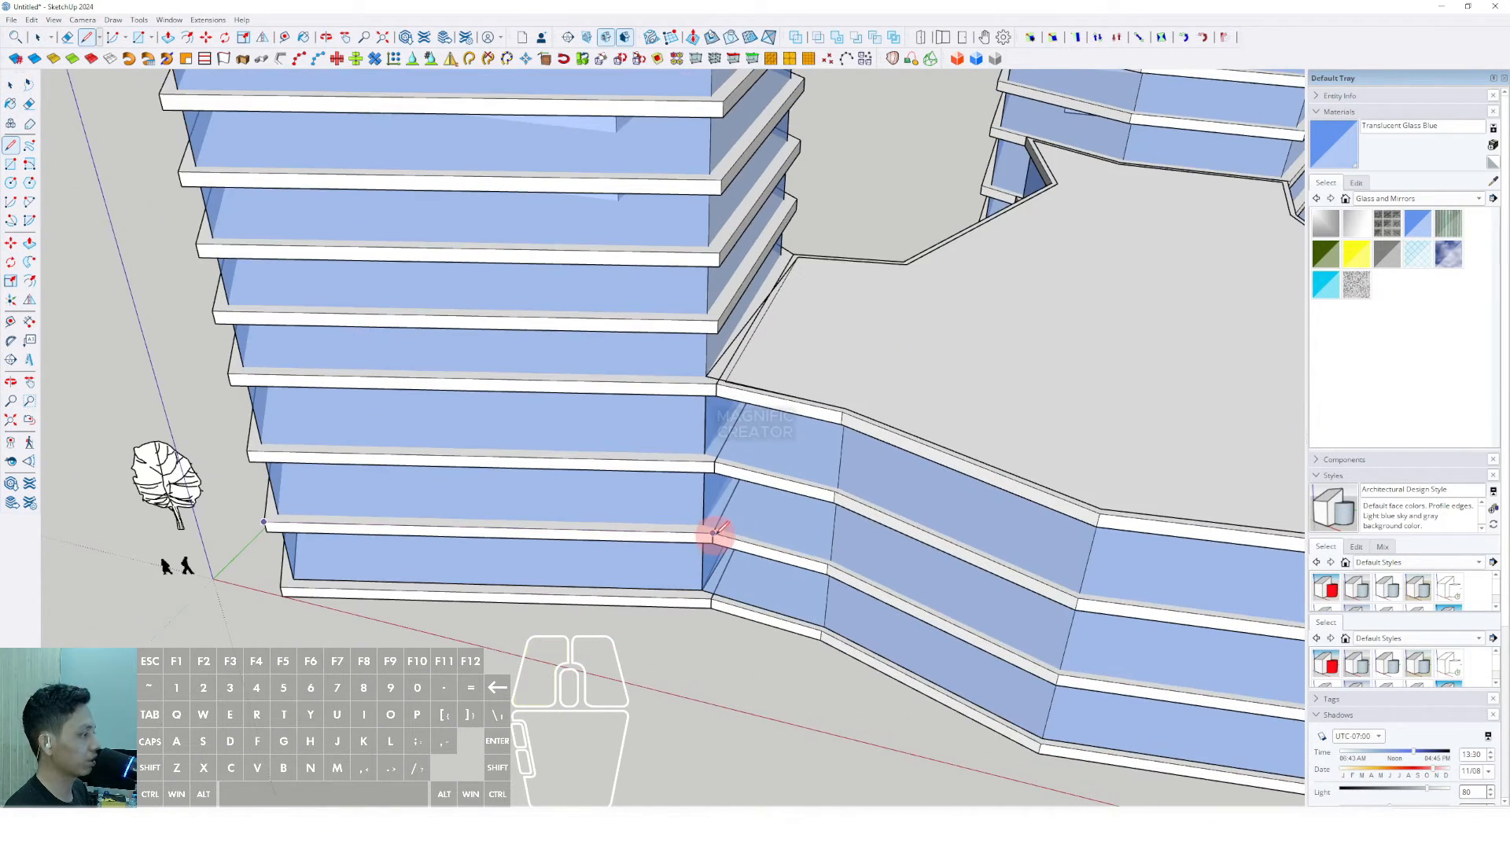
pyautogui.moveTo(829, 563); pyautogui.dragTo(310, 364, button='middle')
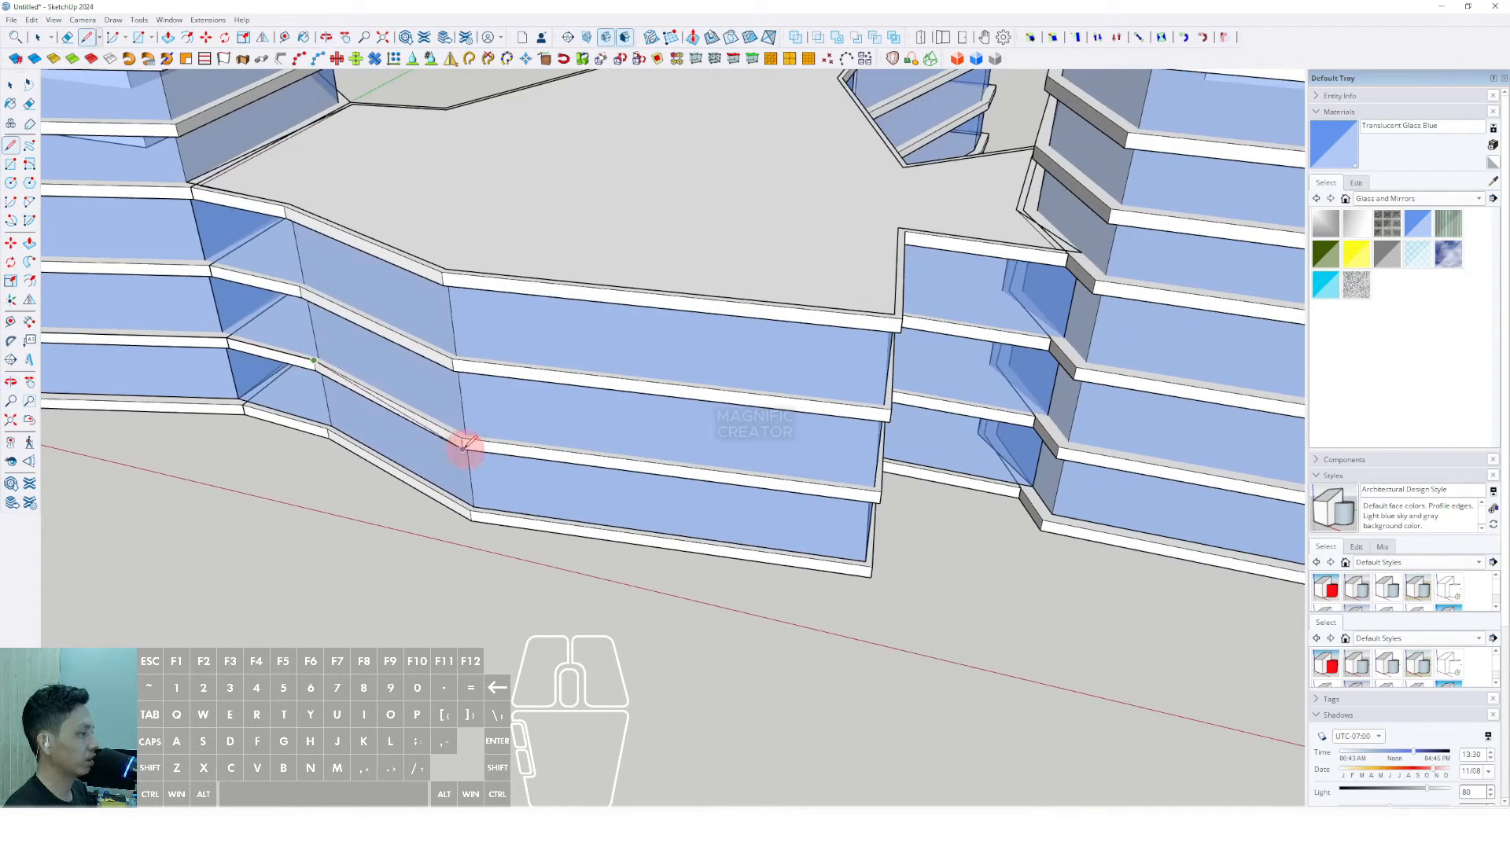
pyautogui.moveTo(464, 437); pyautogui.dragTo(671, 458, button='middle')
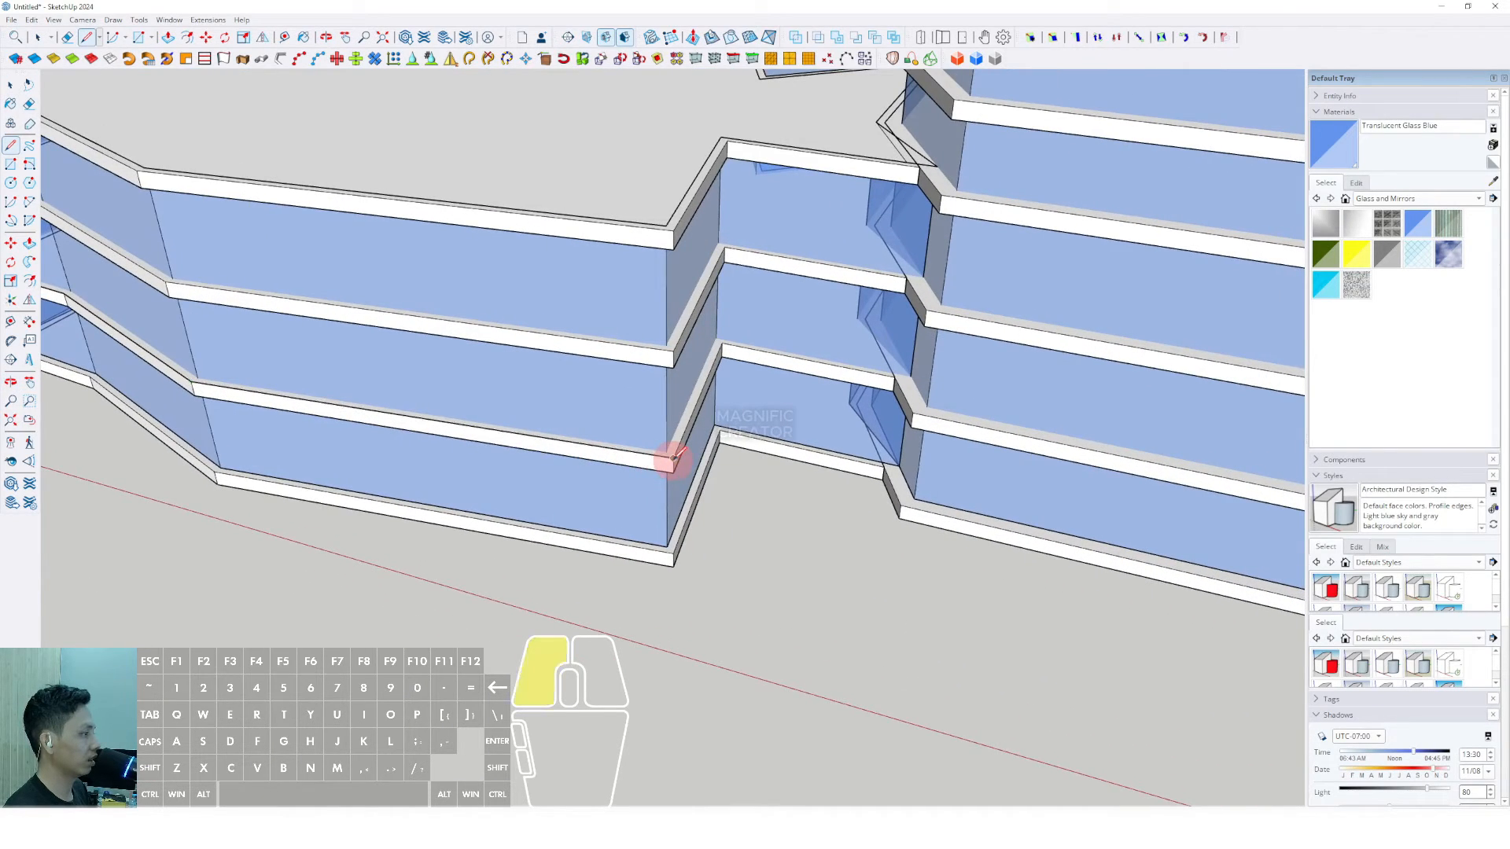
pyautogui.scroll(-2, 673, 458)
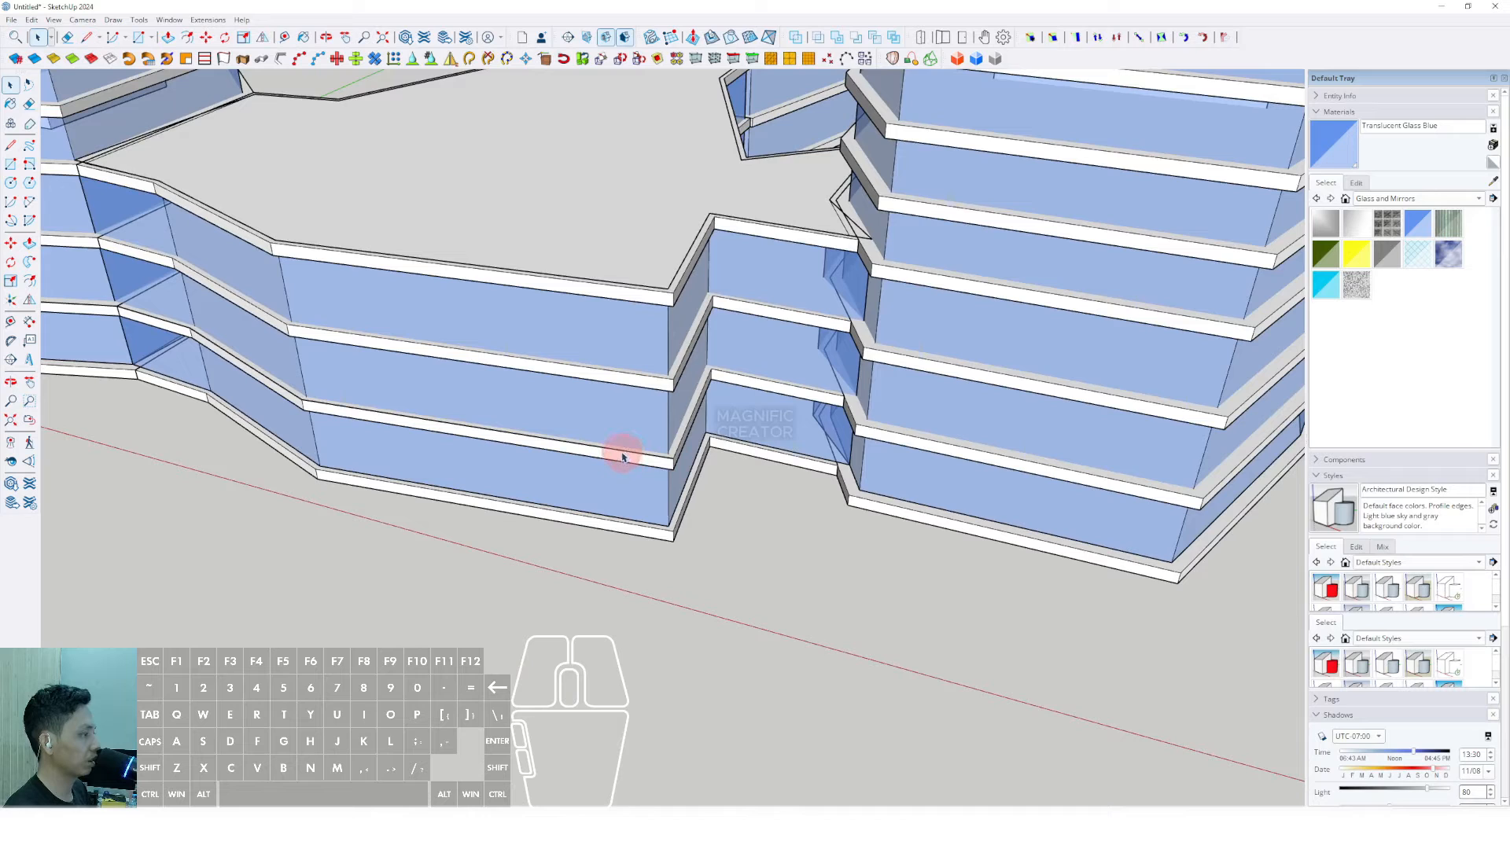
# Offset the traced slab outline outward in front of the podium to set the front edge of a canopy
pyautogui.scroll(2, 580, 438)
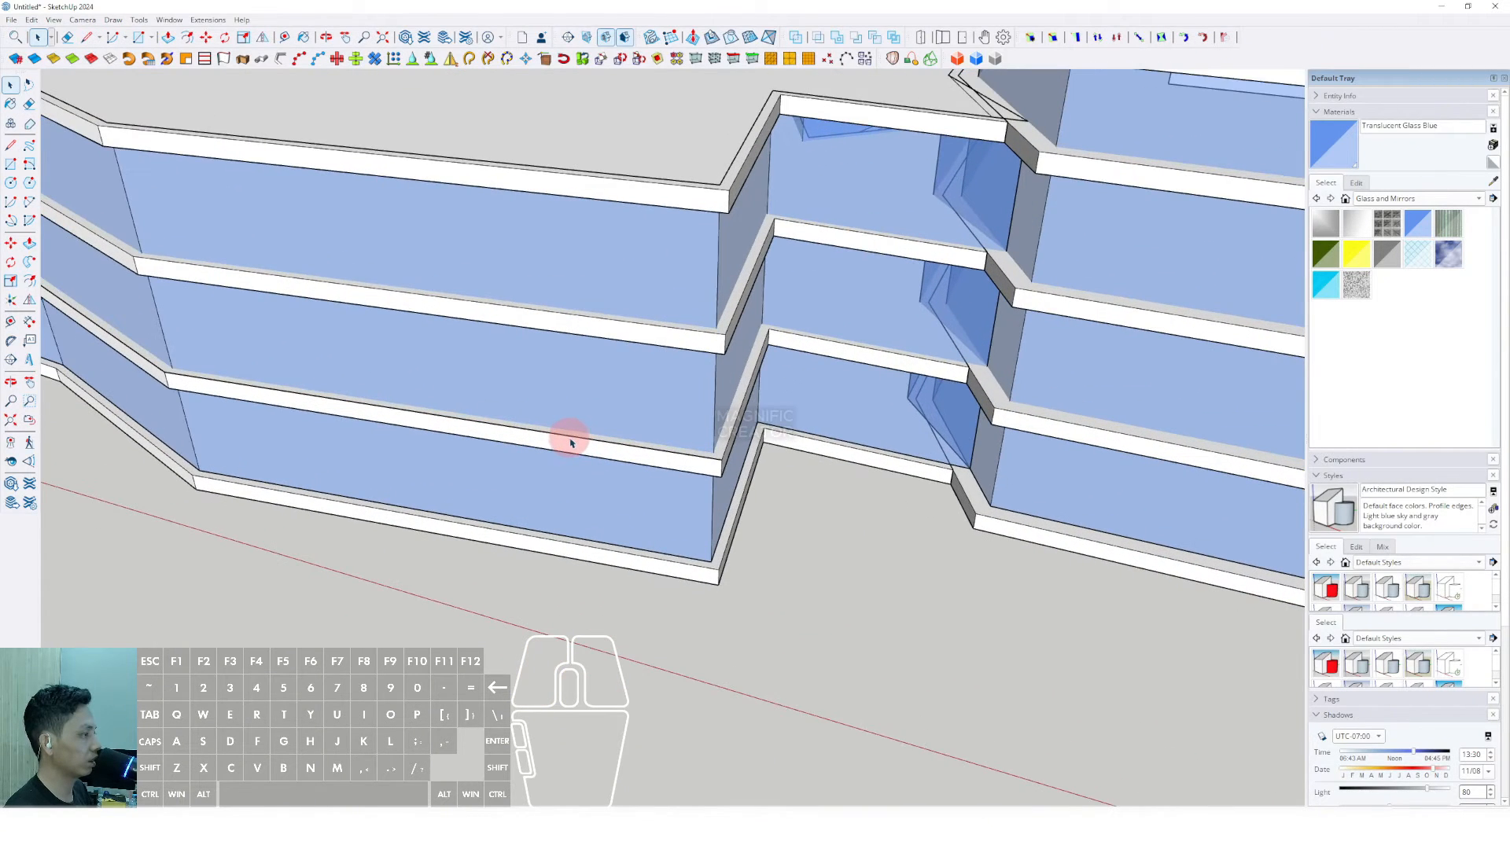
pyautogui.scroll(-3, 566, 438)
pyautogui.scroll(3, 511, 483)
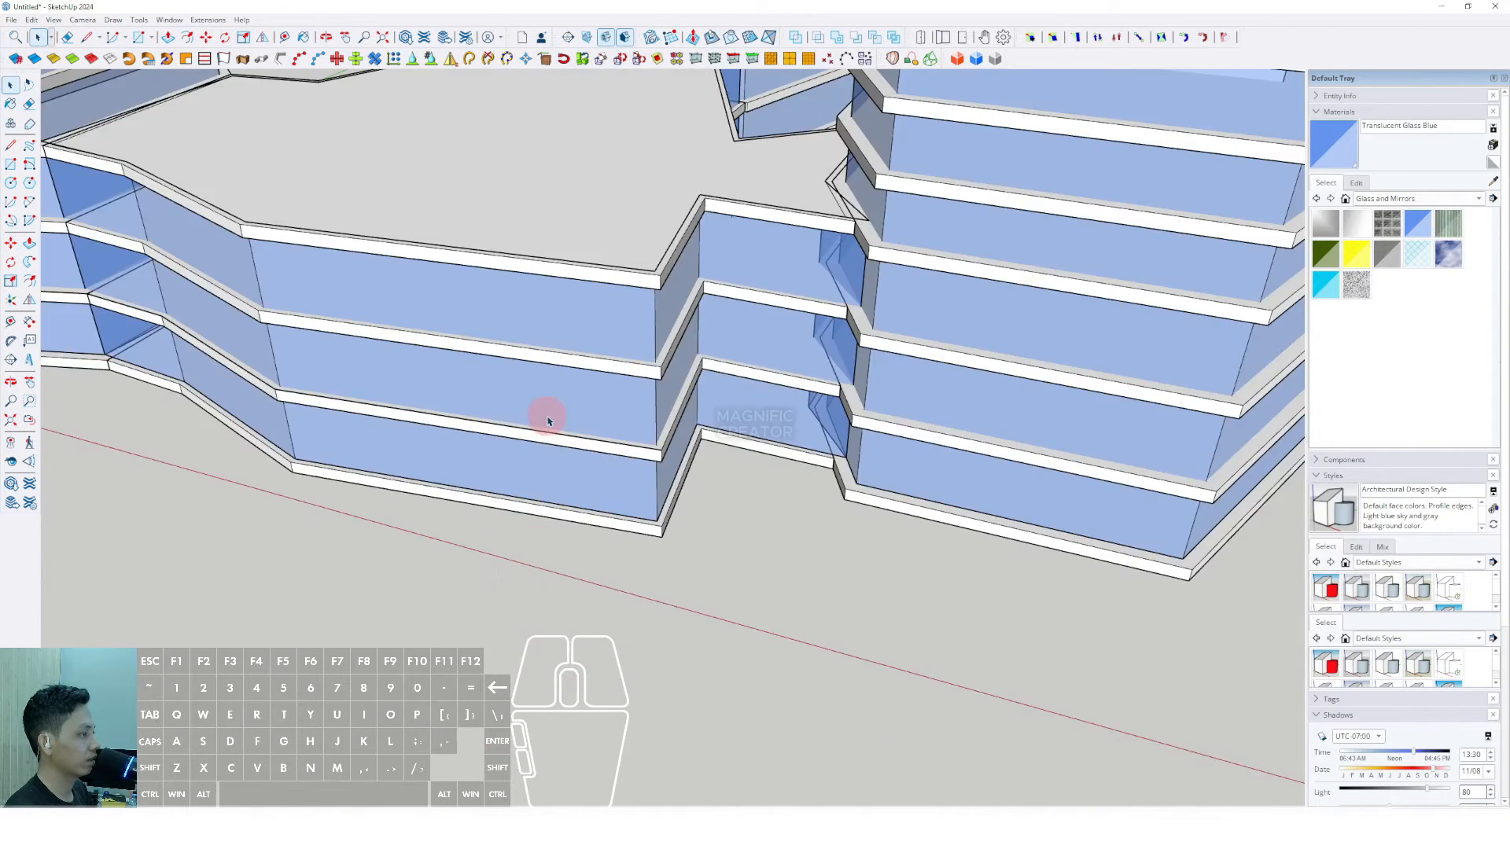
pyautogui.scroll(-3, 535, 435)
pyautogui.scroll(2, 486, 410)
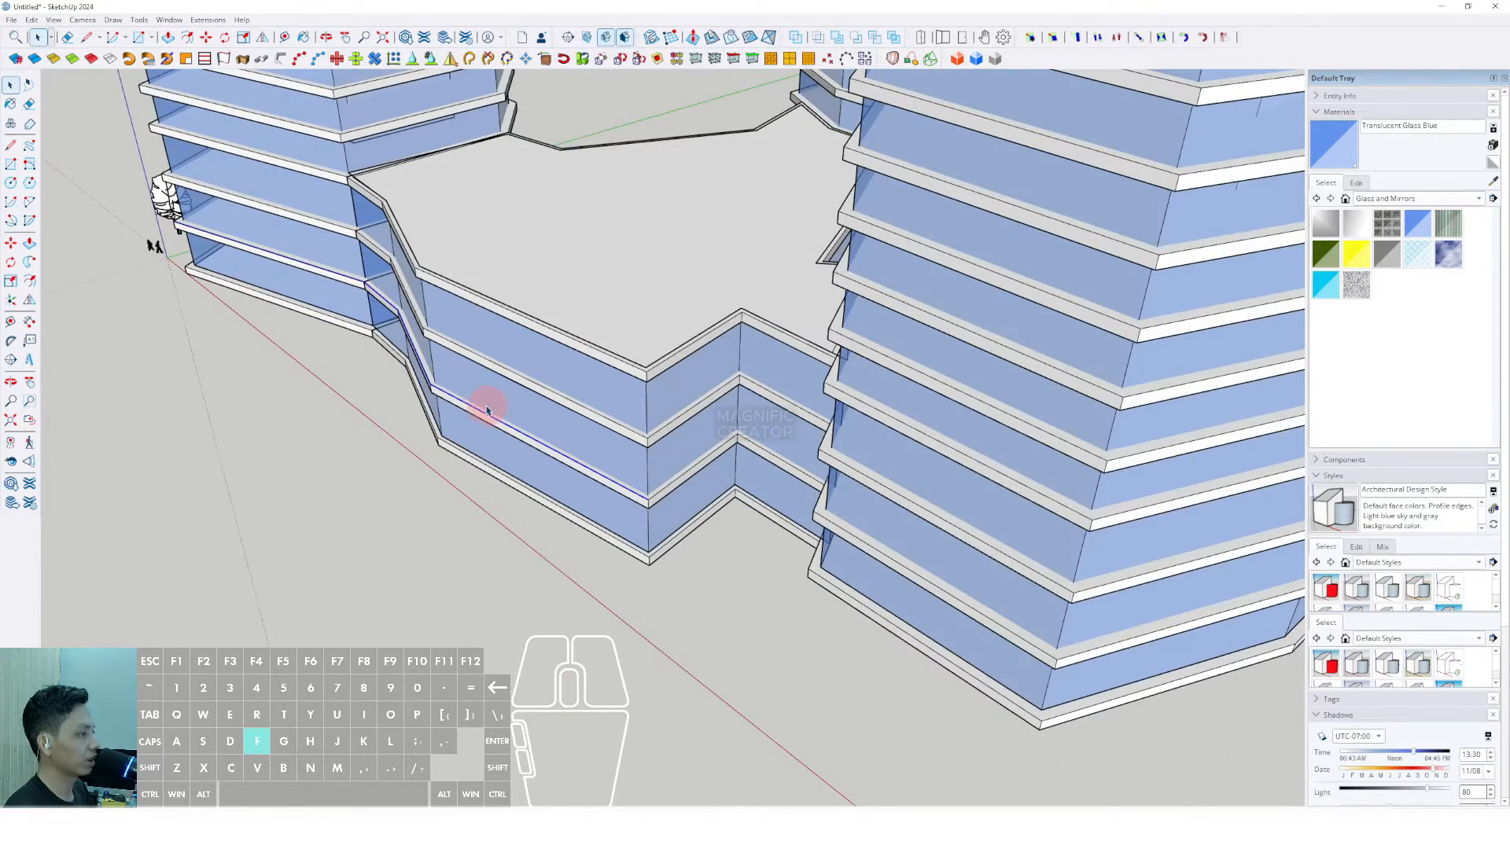
pyautogui.click(469, 407)
pyautogui.scroll(-2, 346, 476)
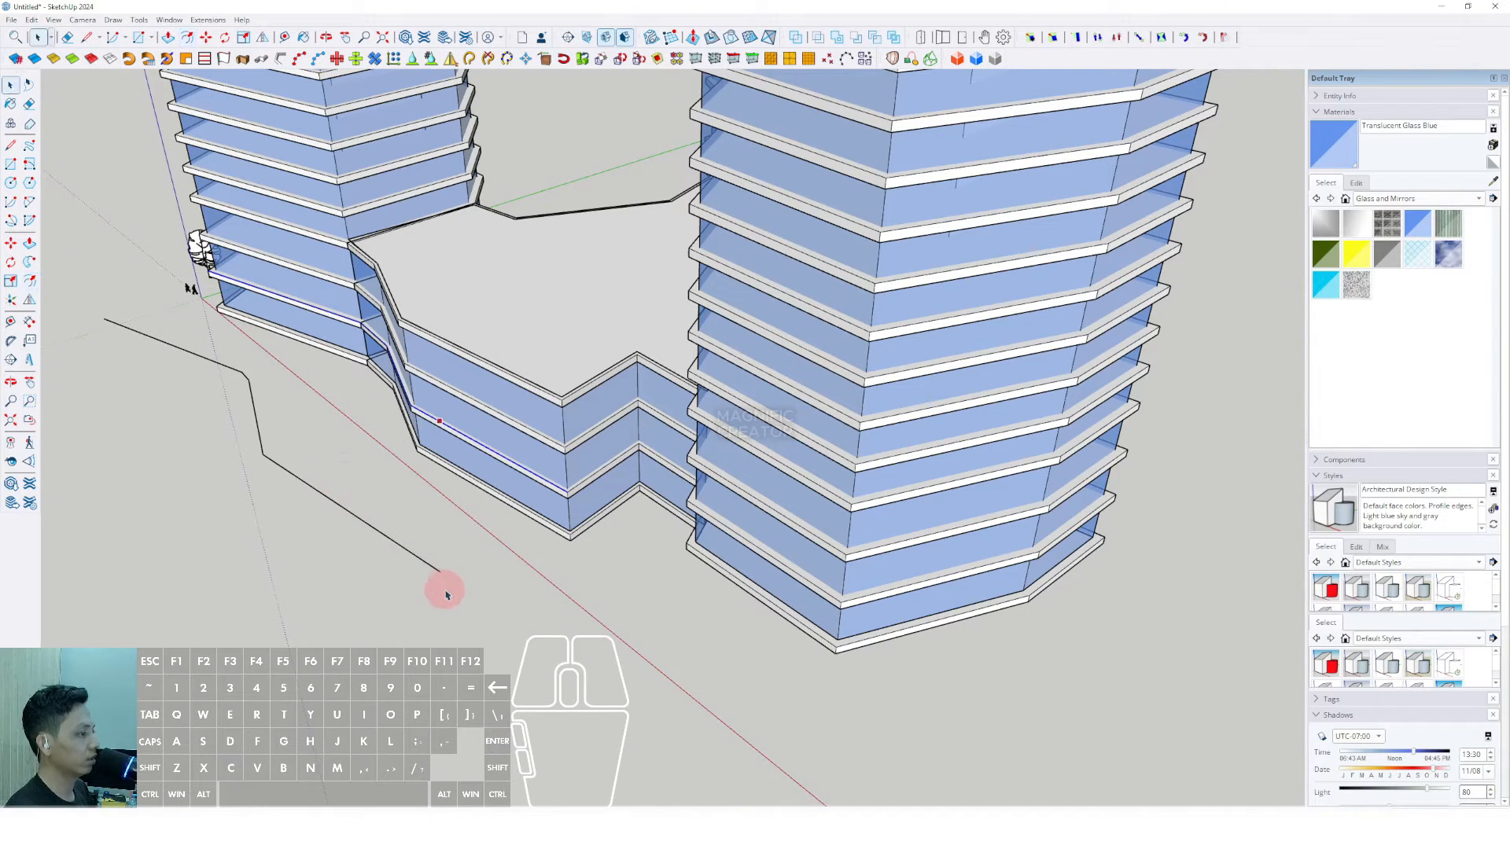
pyautogui.scroll(1, 516, 512)
pyautogui.click(574, 488)
pyautogui.press('space')
# Close the open end between the traced outline and its offset beside the left tower to form the canopy face
pyautogui.keyDown('shift'); pyautogui.moveTo(71, 276); pyautogui.dragTo(621, 404, button='middle'); pyautogui.keyUp('shift')
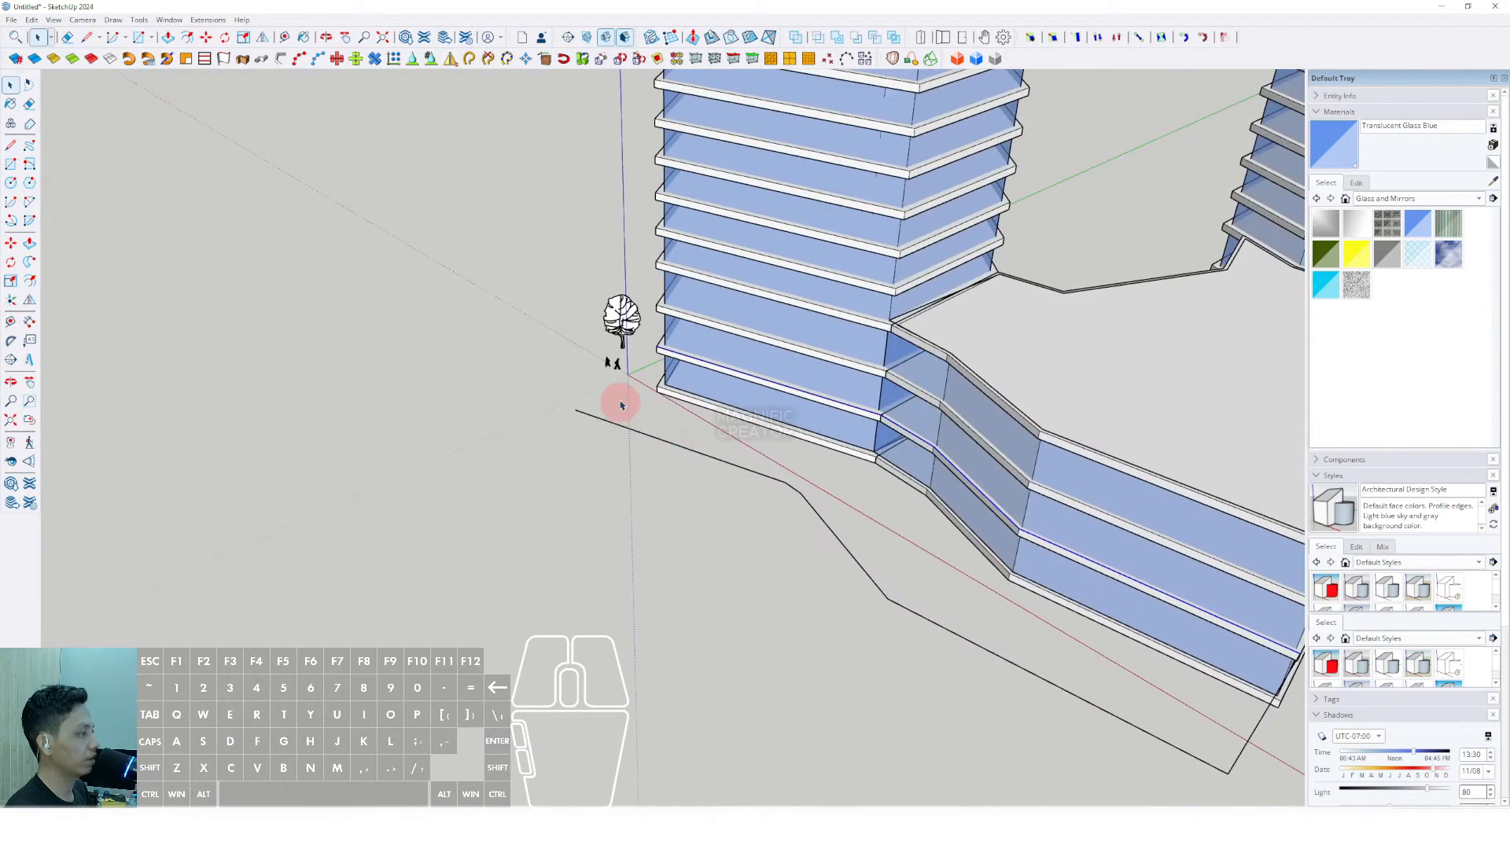
pyautogui.scroll(2, 621, 404)
pyautogui.press('d')
pyautogui.scroll(1, 643, 352)
pyautogui.click(673, 325)
pyautogui.press('space')
pyautogui.scroll(-2, 635, 354)
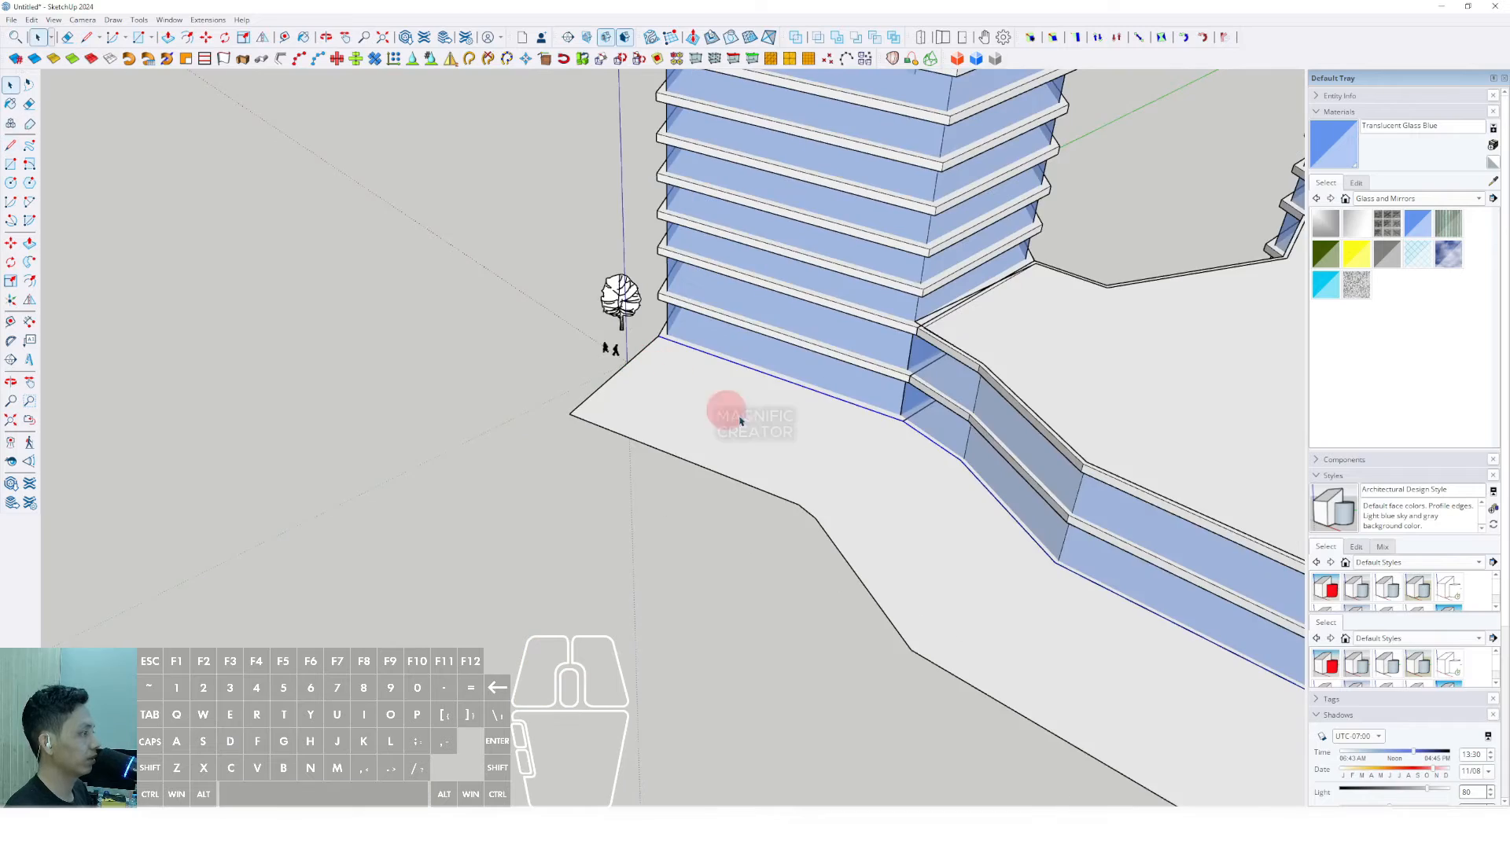
# Extrude the canopy face down to match the adjoining slab's thickness and make the resulting solid a group
pyautogui.moveTo(730, 414); pyautogui.dragTo(911, 281, button='middle')
pyautogui.scroll(3, 883, 236)
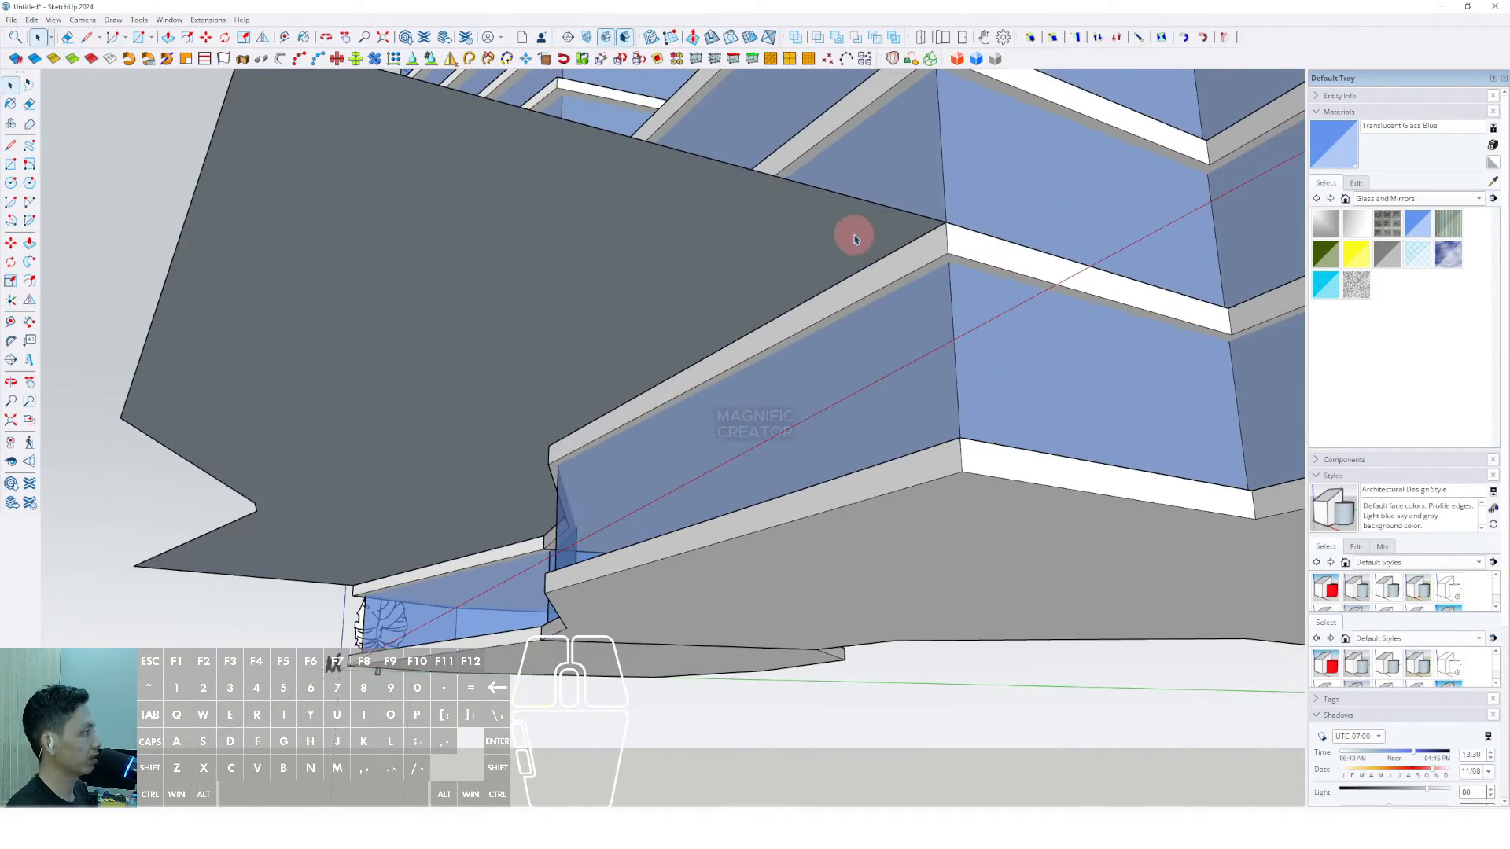
pyautogui.click(912, 227)
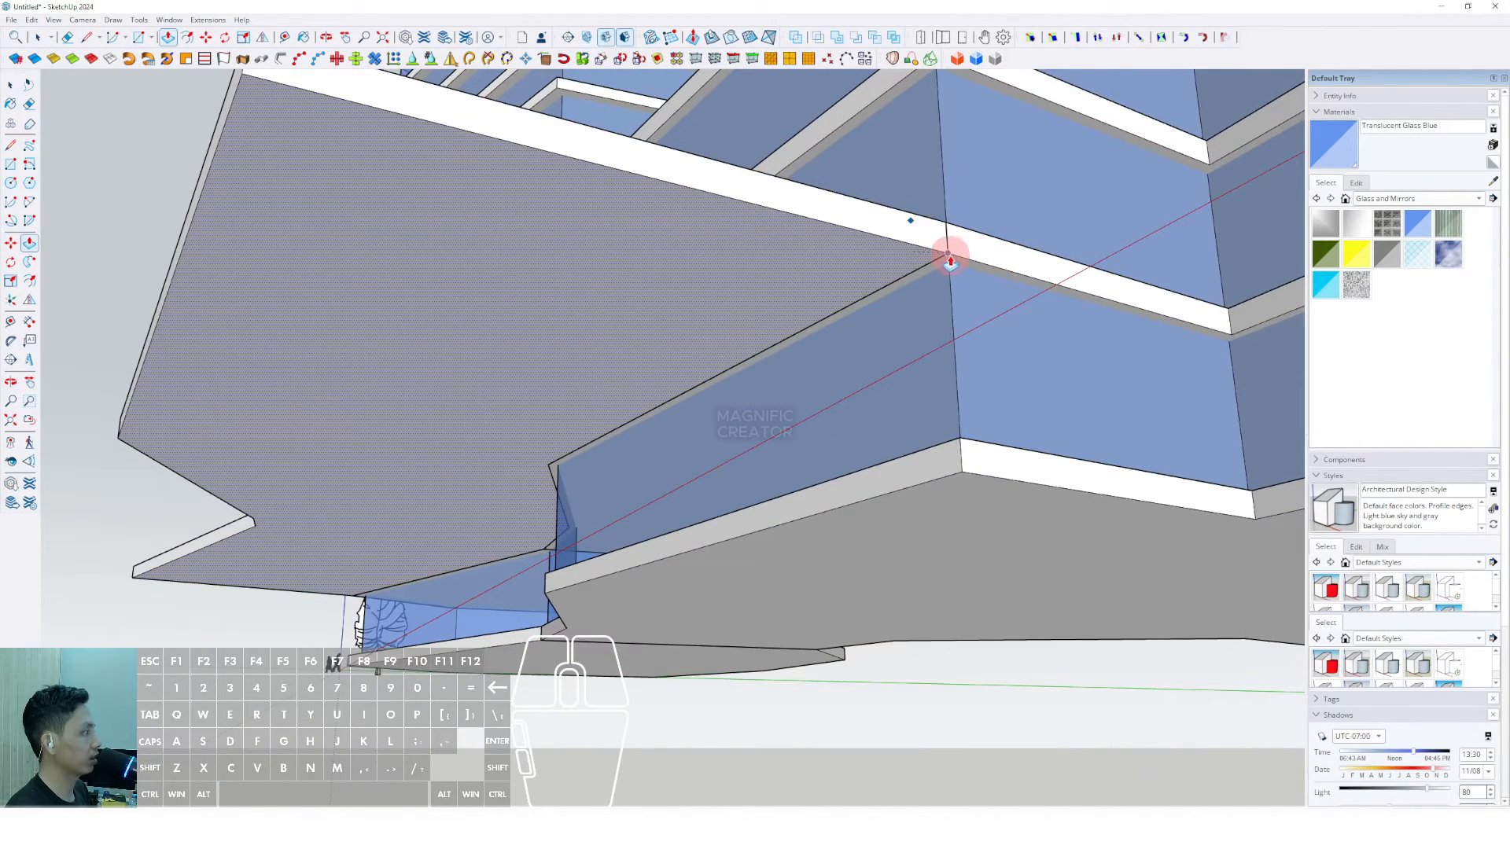
pyautogui.press('space')
pyautogui.tripleClick(854, 232)
pyautogui.rightClick(854, 232)
pyautogui.click(887, 345)
# Copy the canopy group straight down to the level of the ground slab
pyautogui.moveTo(904, 244); pyautogui.dragTo(847, 274, button='middle')
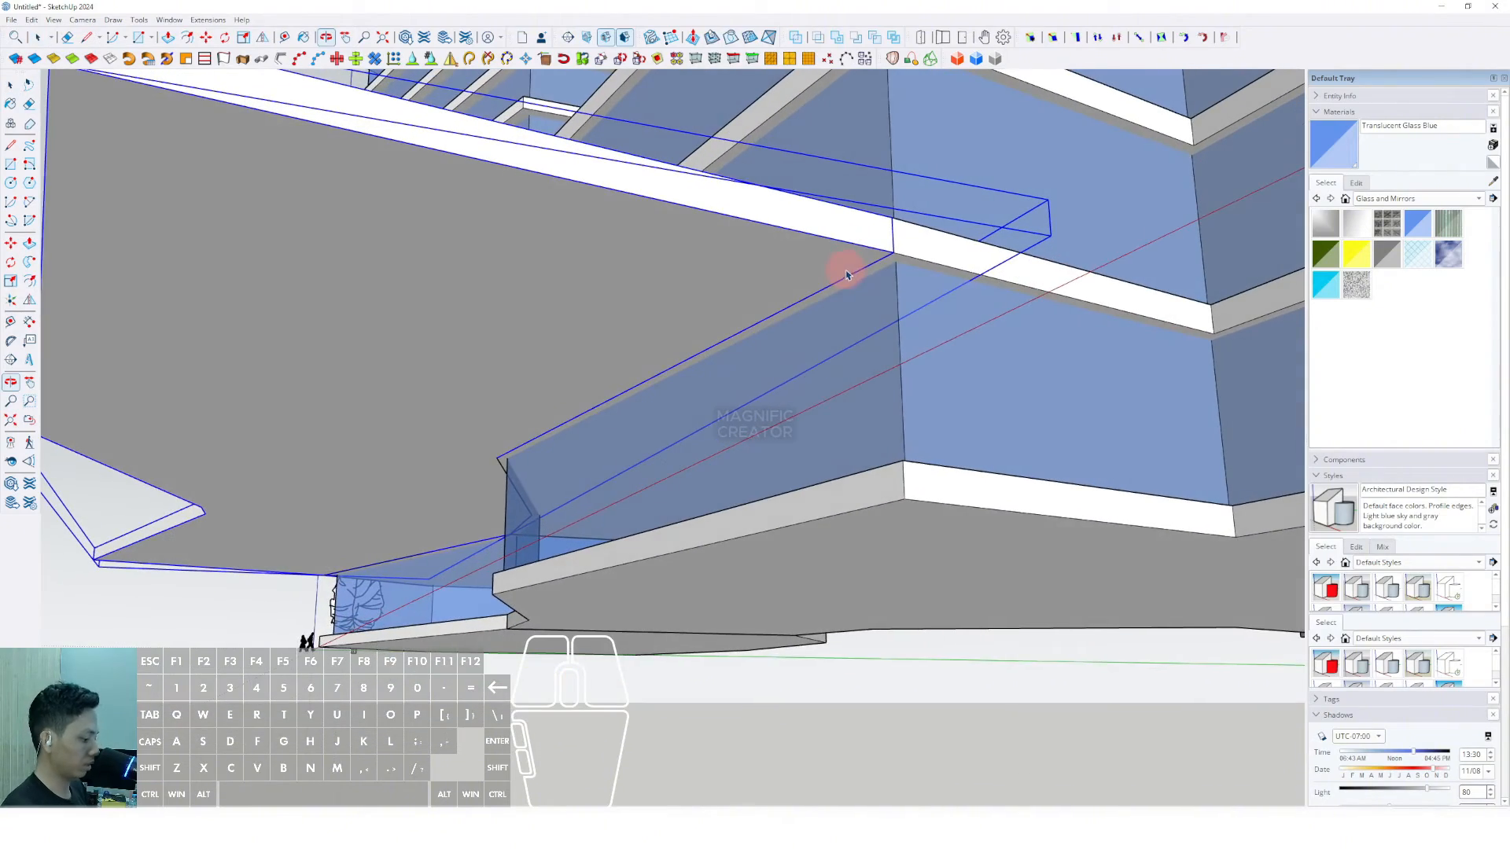
pyautogui.moveTo(894, 251); pyautogui.dragTo(904, 496)
pyautogui.press('space')
pyautogui.scroll(-10, 691, 375)
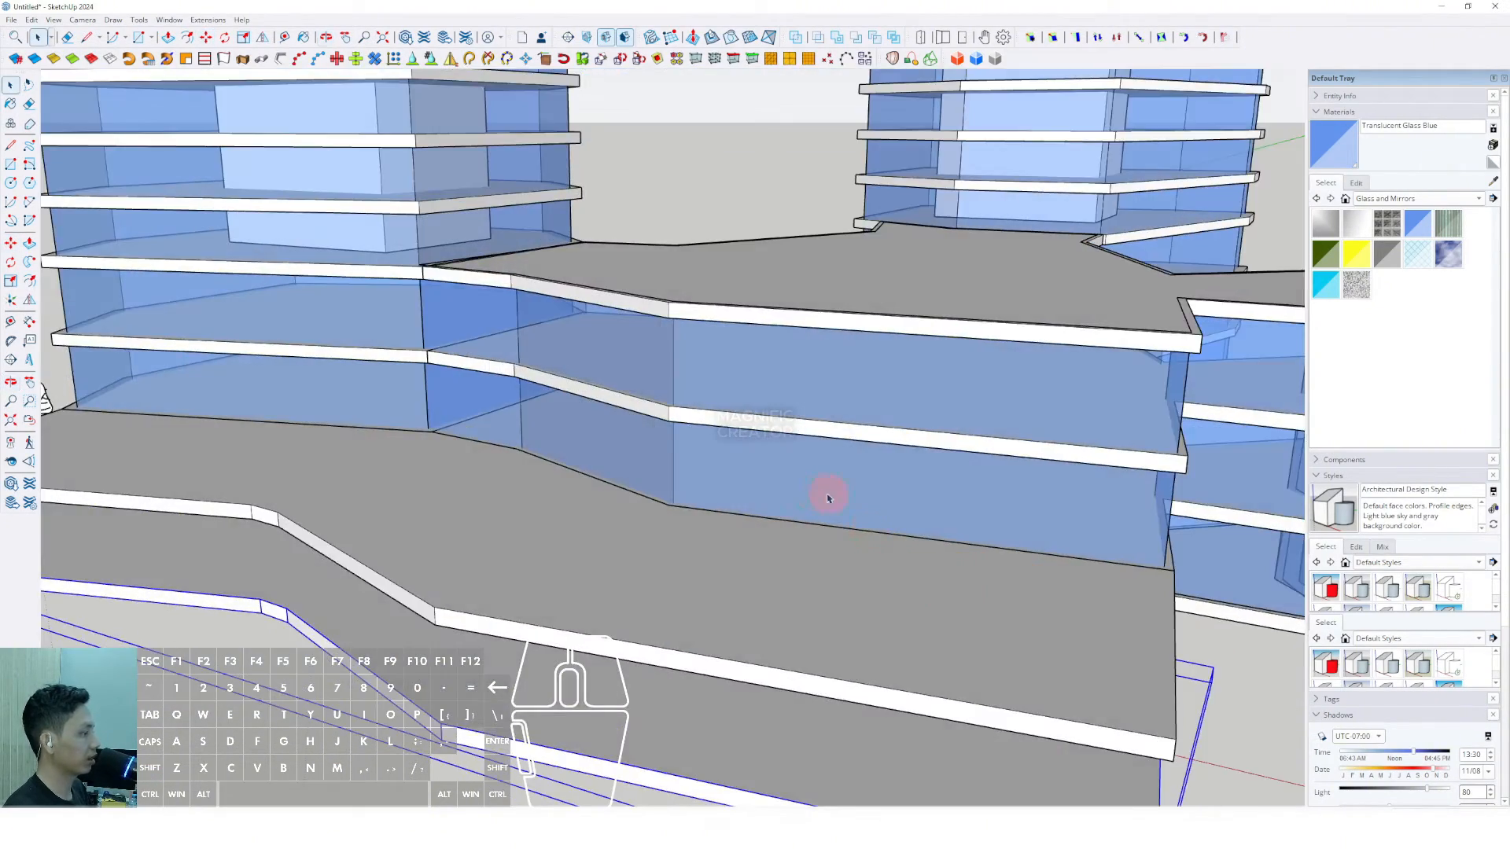
# Open the lower platform's group and move the top edge at its left-tower end inward to slope that end
pyautogui.scroll(-3, 790, 510)
pyautogui.scroll(10, 574, 522)
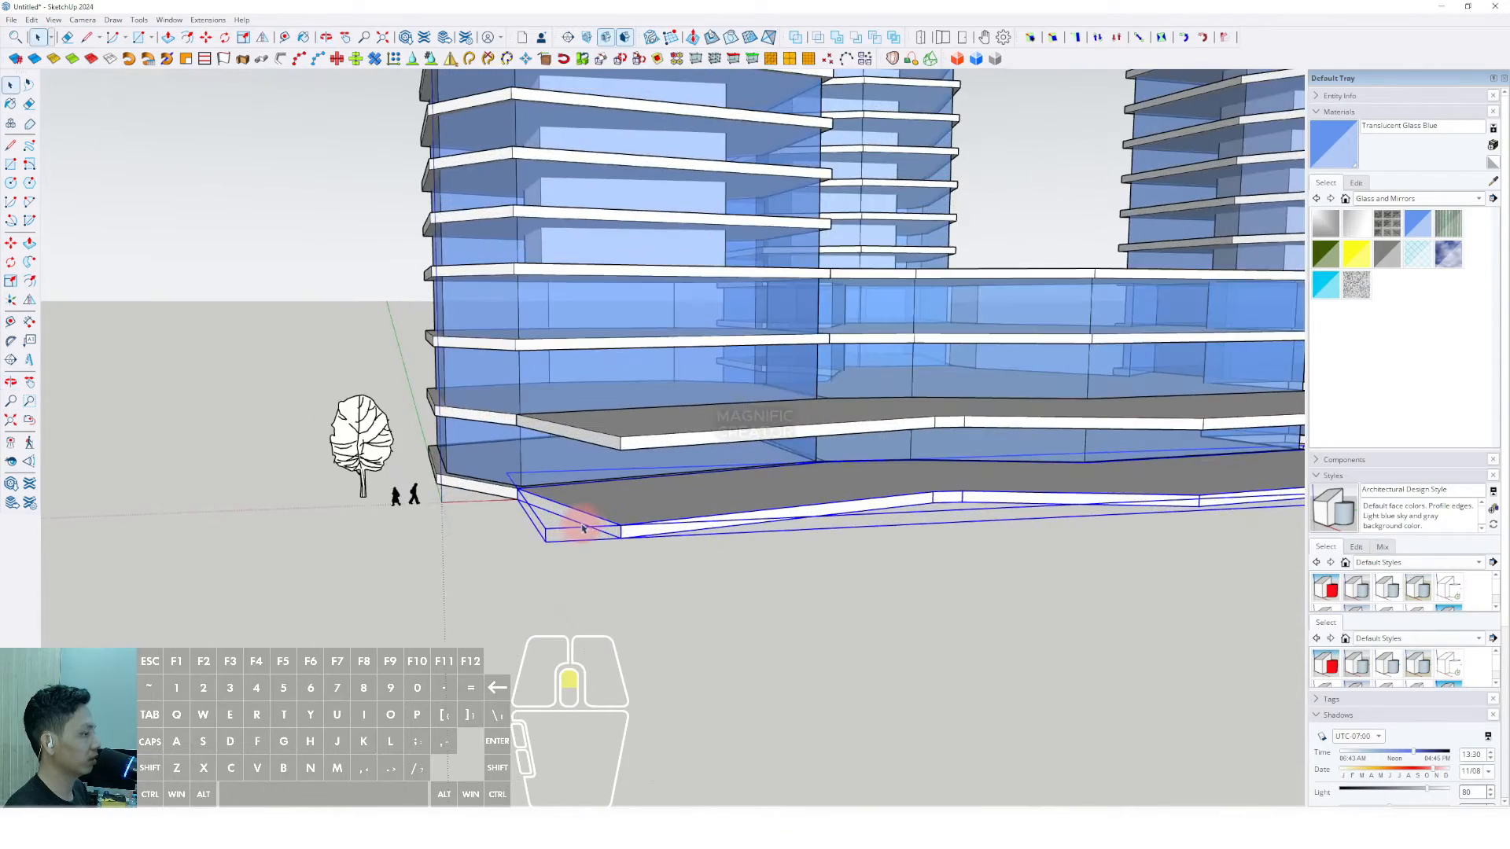
pyautogui.doubleClick(610, 520)
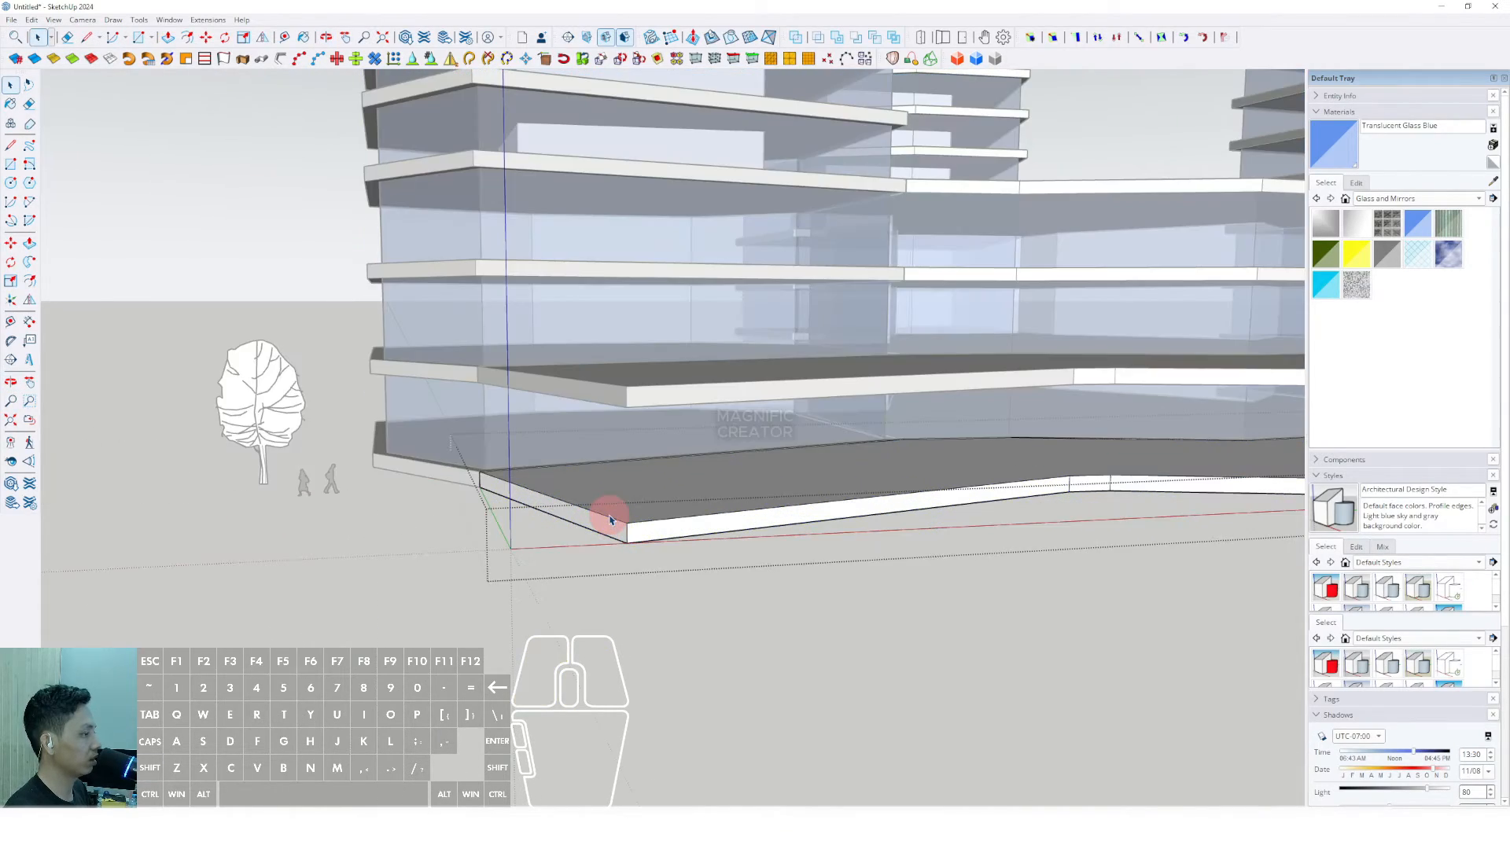
pyautogui.click(610, 518)
pyautogui.scroll(1, 629, 522)
pyautogui.moveTo(630, 522); pyautogui.dragTo(596, 546, button='middle')
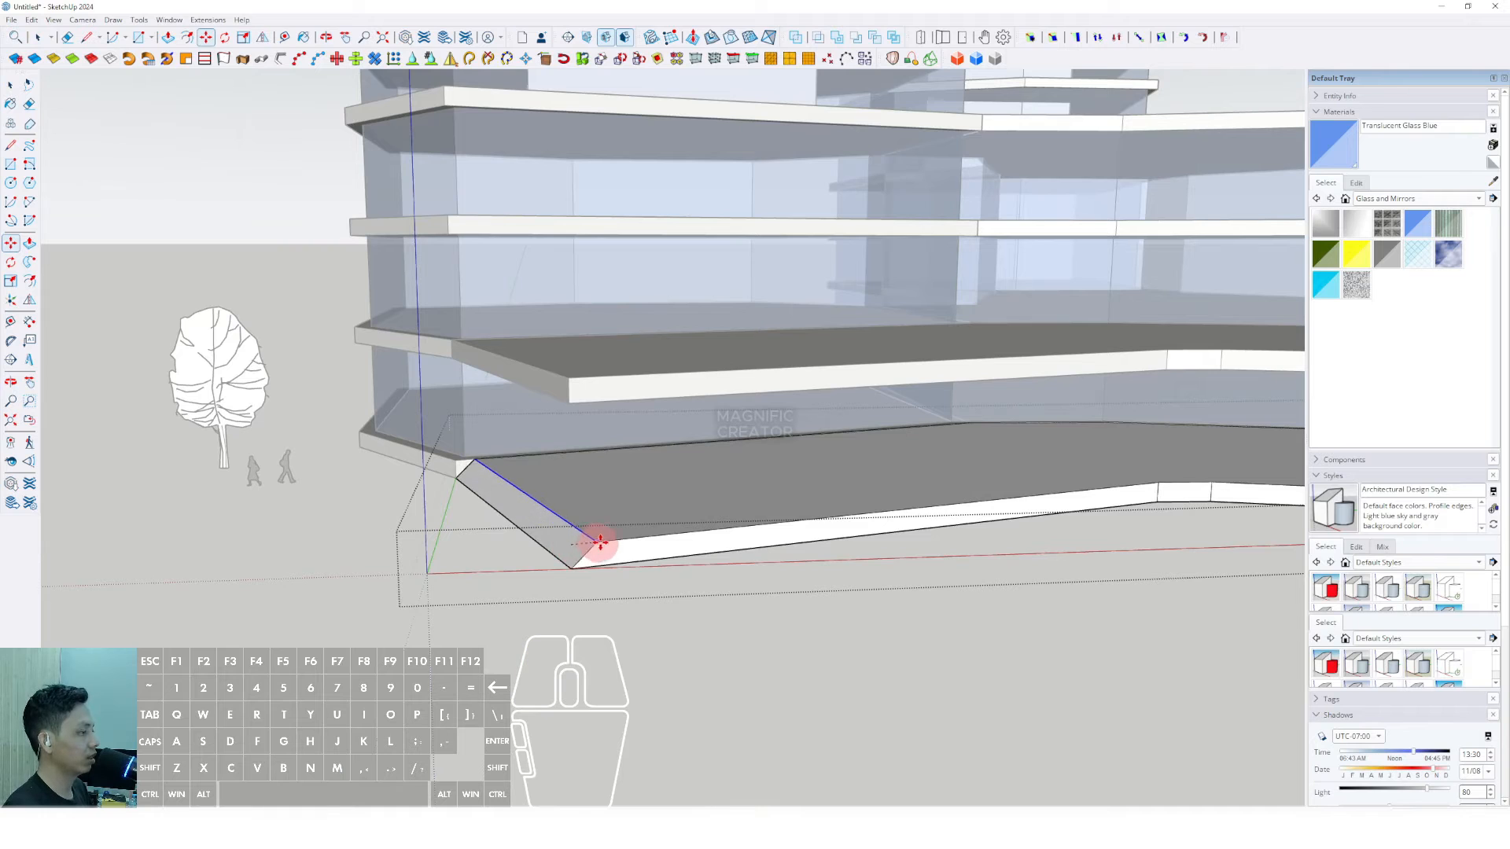
pyautogui.press('space')
# Move the top edge at the lower platform's opposite end inward to form a matching slope and close the group
pyautogui.moveTo(748, 533); pyautogui.dragTo(714, 583, button='middle')
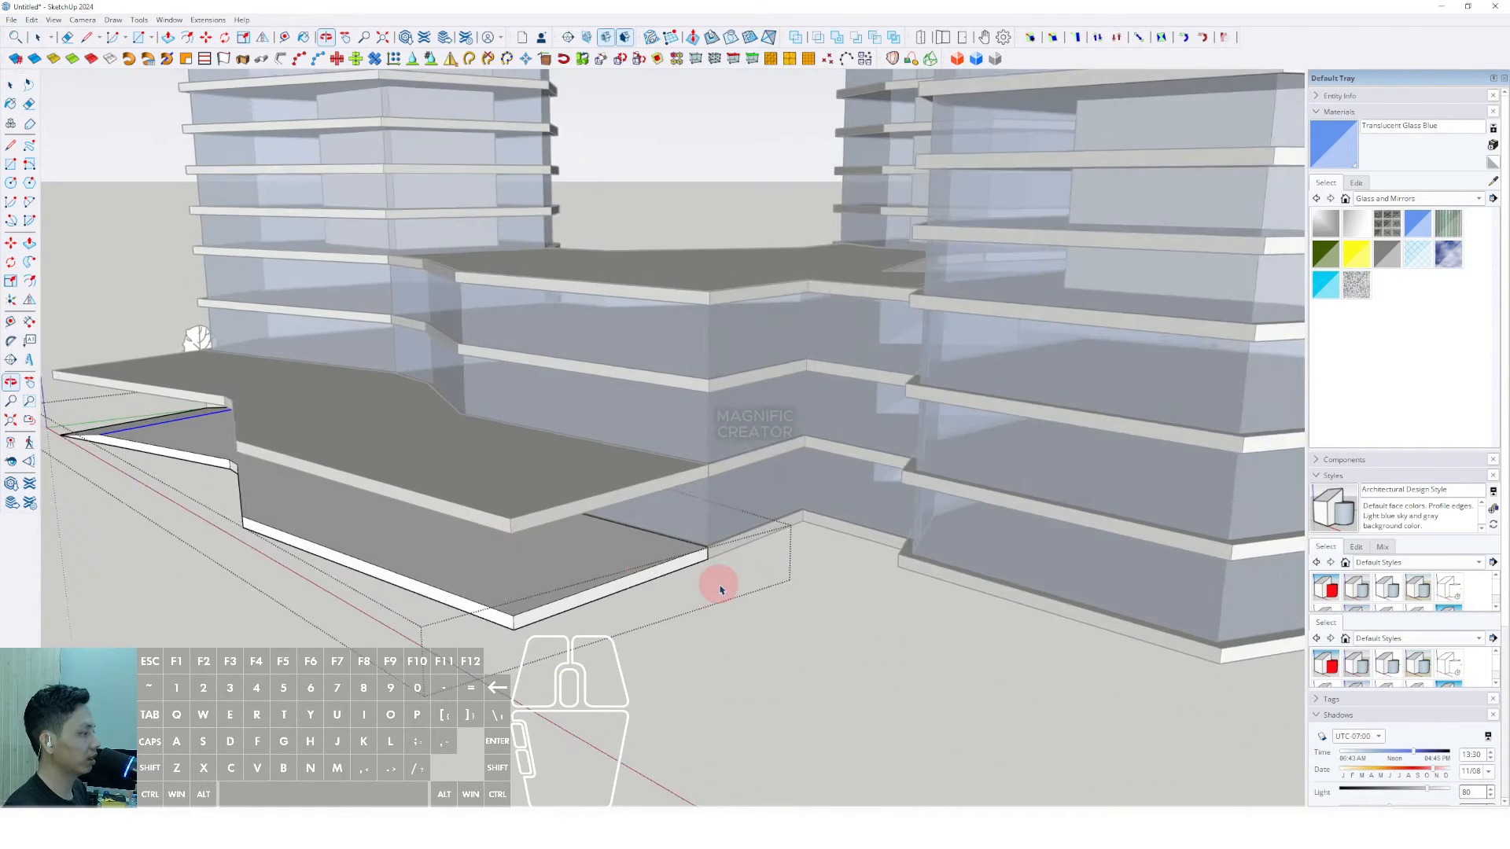
pyautogui.scroll(3, 559, 603)
pyautogui.click(563, 596)
pyautogui.moveTo(563, 596)
pyautogui.mouseDown(button='middle')
pyautogui.moveTo(610, 579)
pyautogui.moveTo(569, 616)
pyautogui.mouseUp(button='middle')
pyautogui.press('m')
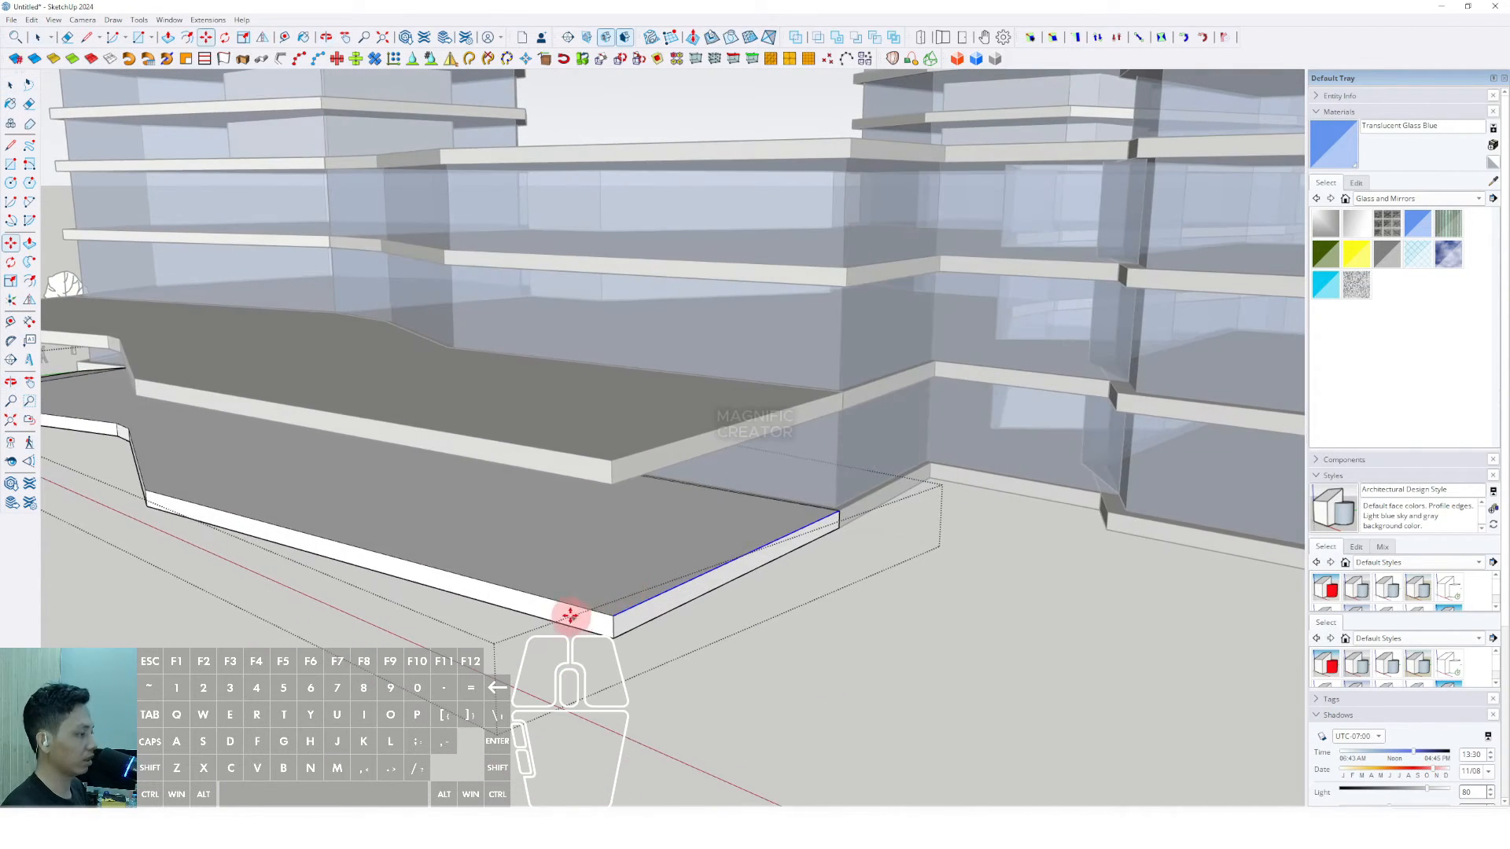
pyautogui.scroll(-5, 434, 566)
pyautogui.moveTo(433, 566); pyautogui.dragTo(593, 611, button='middle')
pyautogui.scroll(3, 600, 603)
pyautogui.scroll(-5, 615, 610)
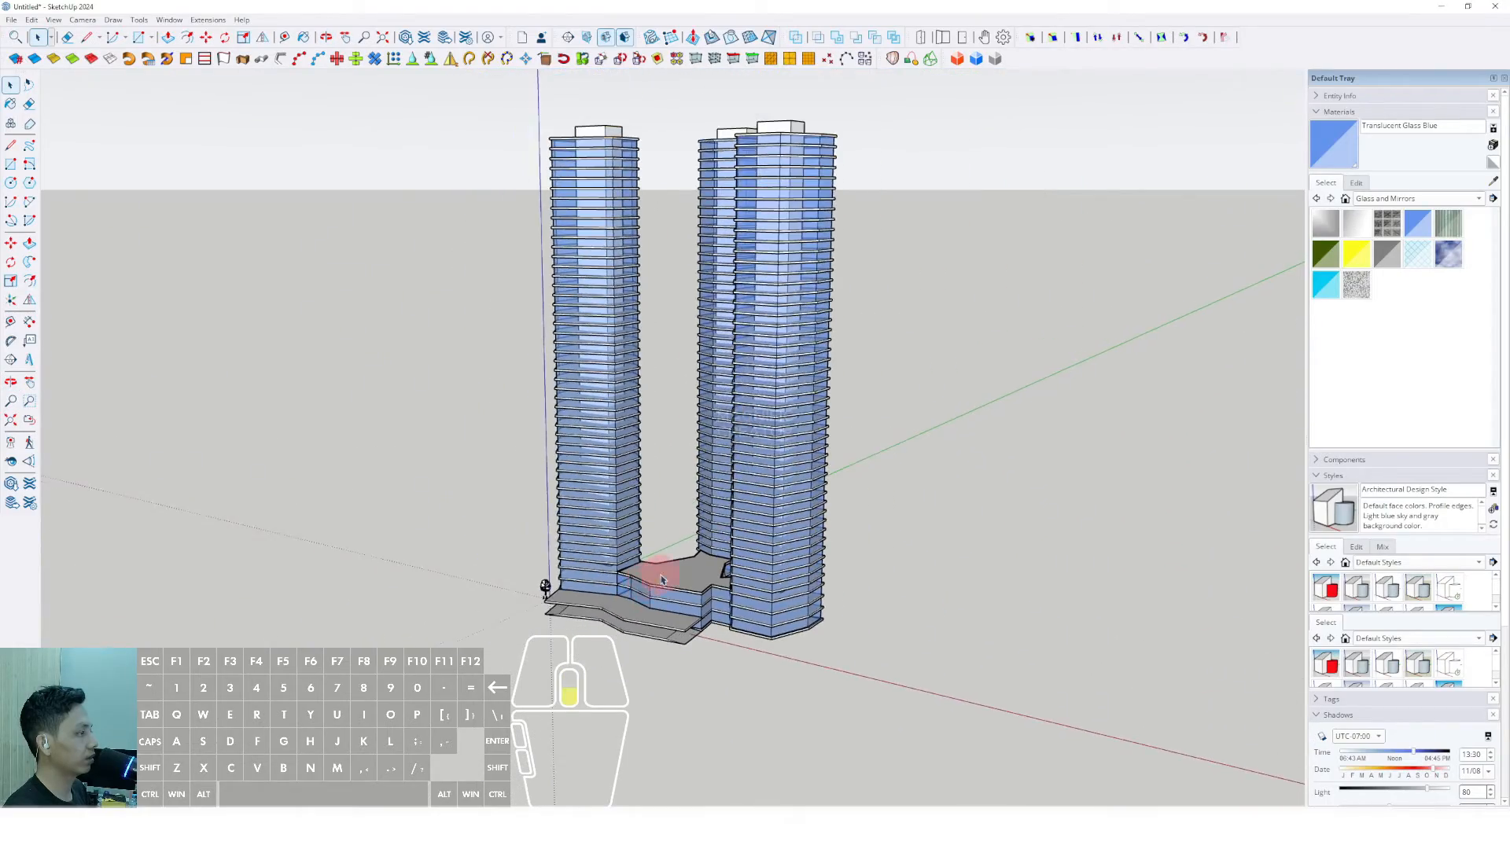
pyautogui.moveTo(626, 559); pyautogui.dragTo(724, 502, button='middle')
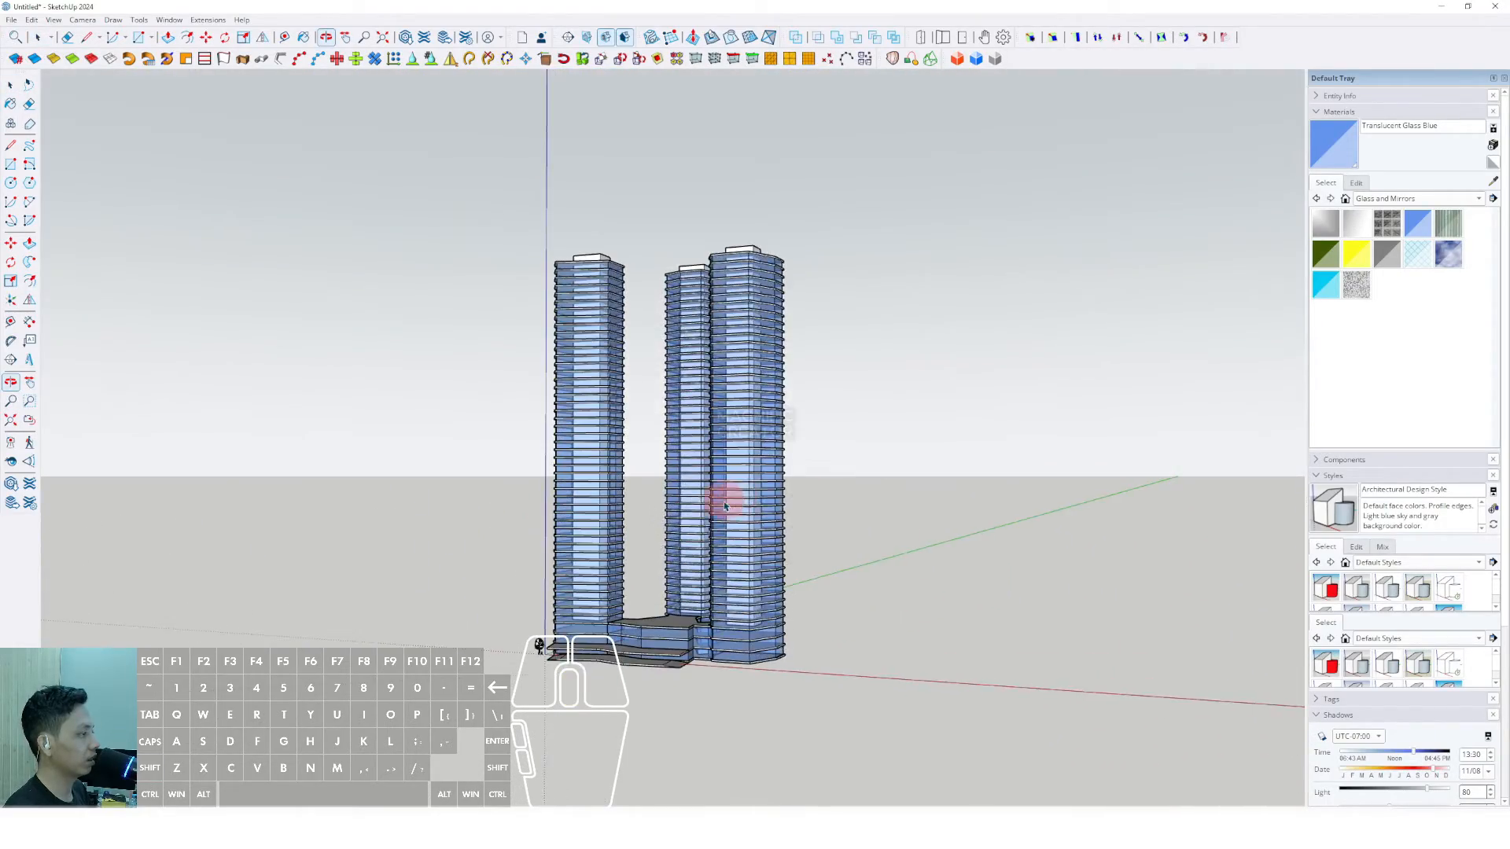
pyautogui.scroll(3, 685, 617)
pyautogui.scroll(-2, 692, 612)
pyautogui.moveTo(715, 590); pyautogui.dragTo(646, 588, button='middle')
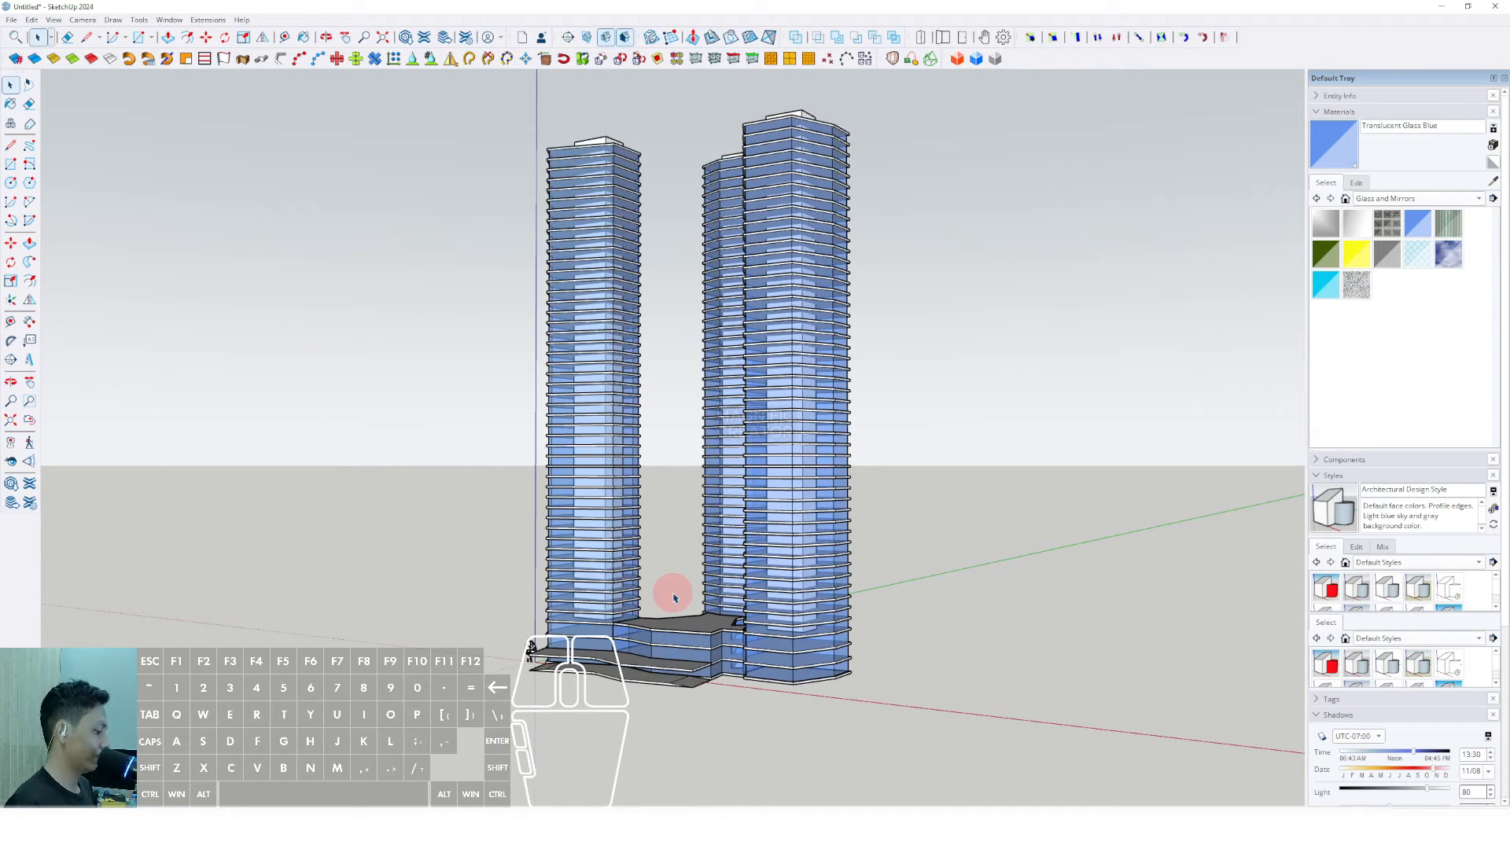
pyautogui.moveTo(695, 602); pyautogui.dragTo(674, 674, button='middle')
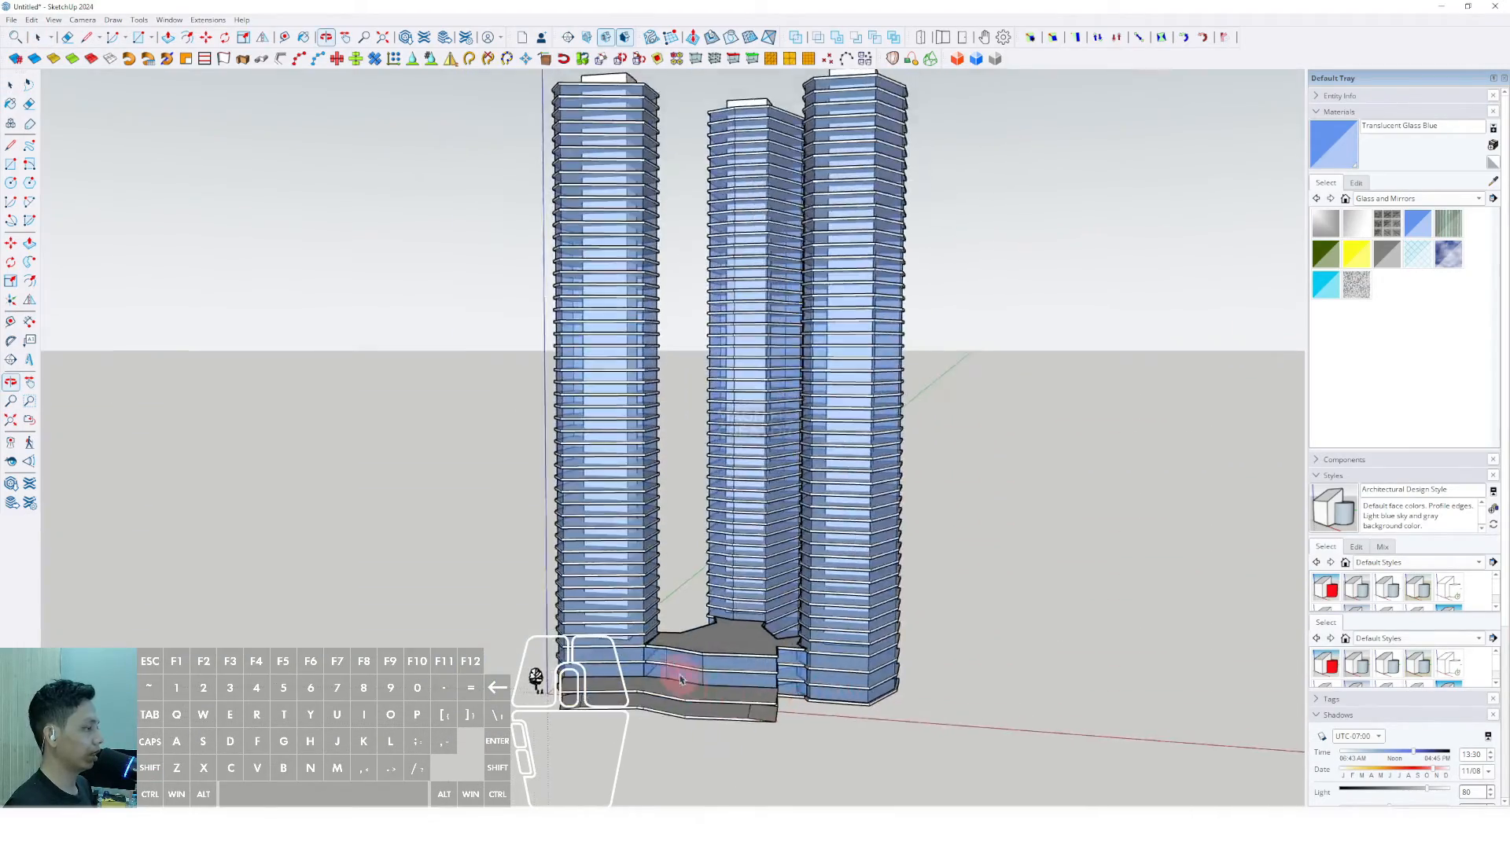
# Paint the tree beside the left tower with Translucent Glass Dark Green
pyautogui.scroll(6, 674, 627)
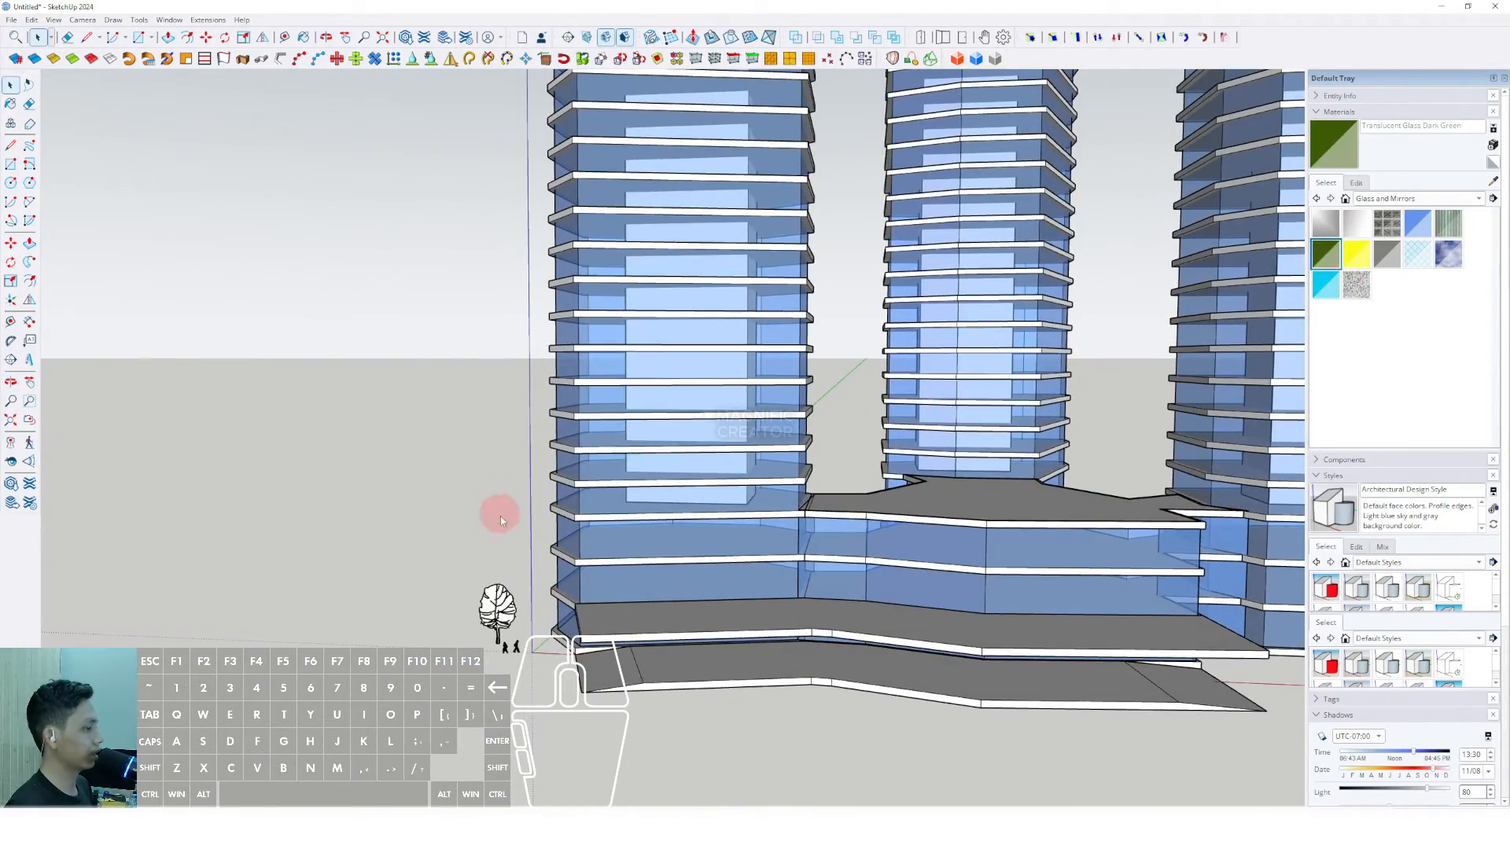
pyautogui.scroll(3, 500, 520)
pyautogui.press('b')
pyautogui.click(496, 627)
pyautogui.moveTo(496, 627)
pyautogui.mouseDown(button='middle')
pyautogui.moveTo(492, 579)
pyautogui.moveTo(556, 586)
pyautogui.moveTo(559, 617)
pyautogui.mouseUp(button='middle')
pyautogui.scroll(2, 531, 598)
# Move the green tree from the ground onto the podium roof beside the left tower
pyautogui.click(559, 619)
pyautogui.click(560, 681)
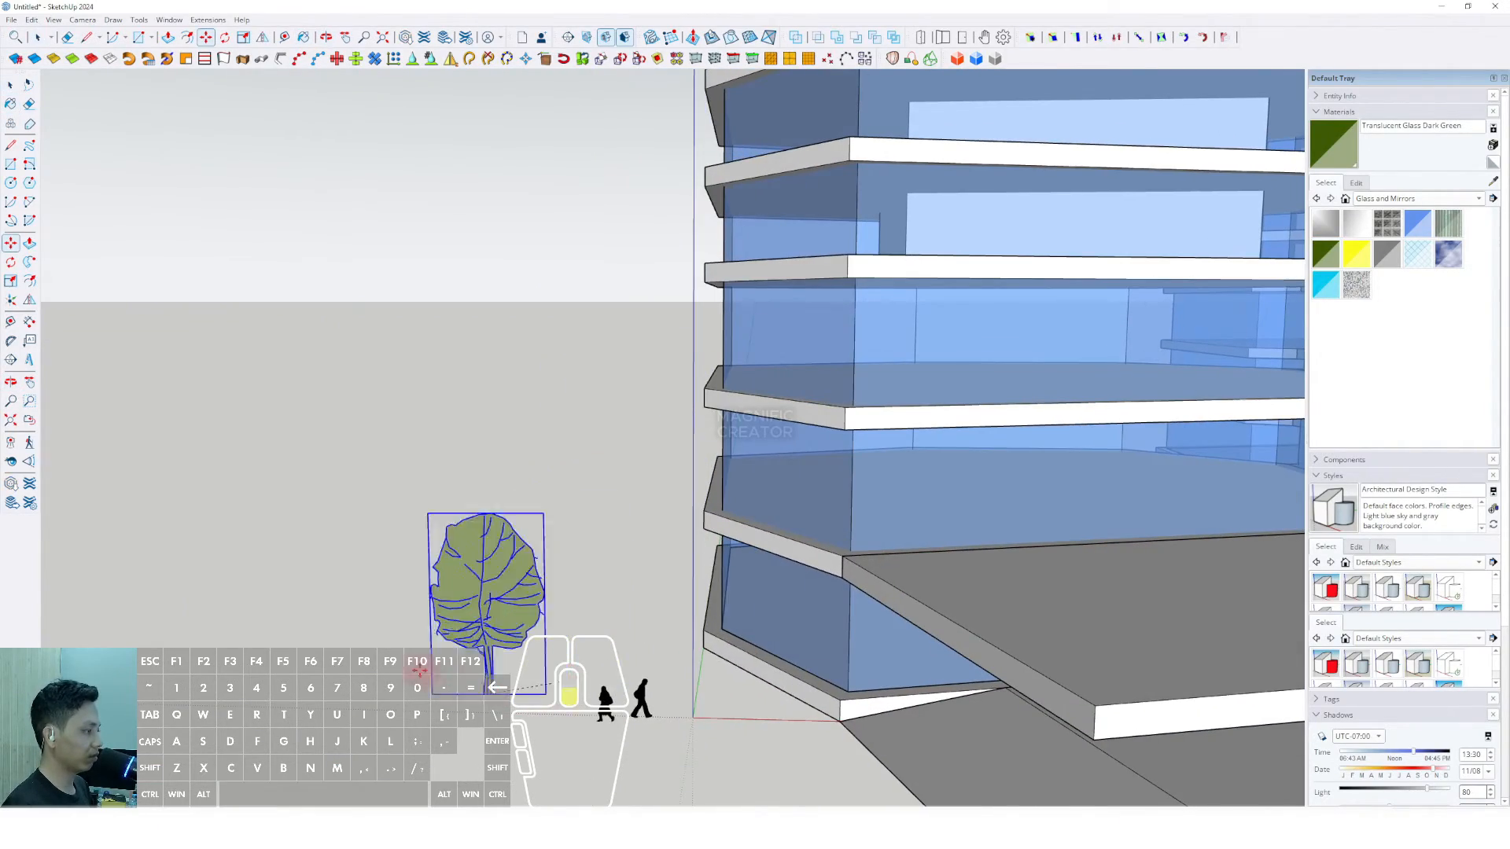
pyautogui.scroll(-5, 427, 674)
pyautogui.moveTo(755, 580); pyautogui.dragTo(671, 549, button='middle')
pyautogui.scroll(3, 671, 550)
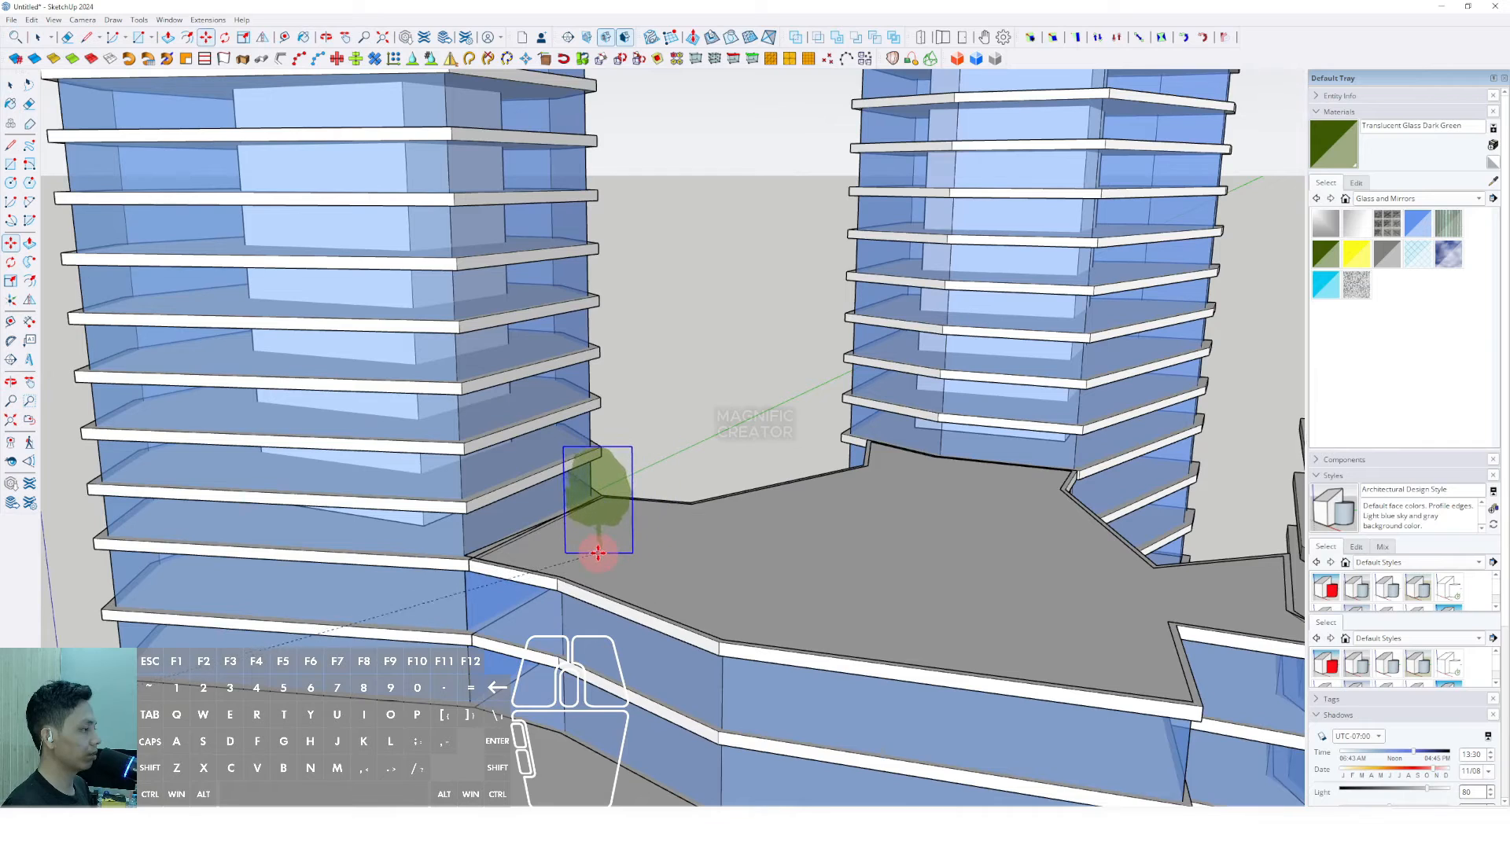
pyautogui.scroll(-2, 826, 609)
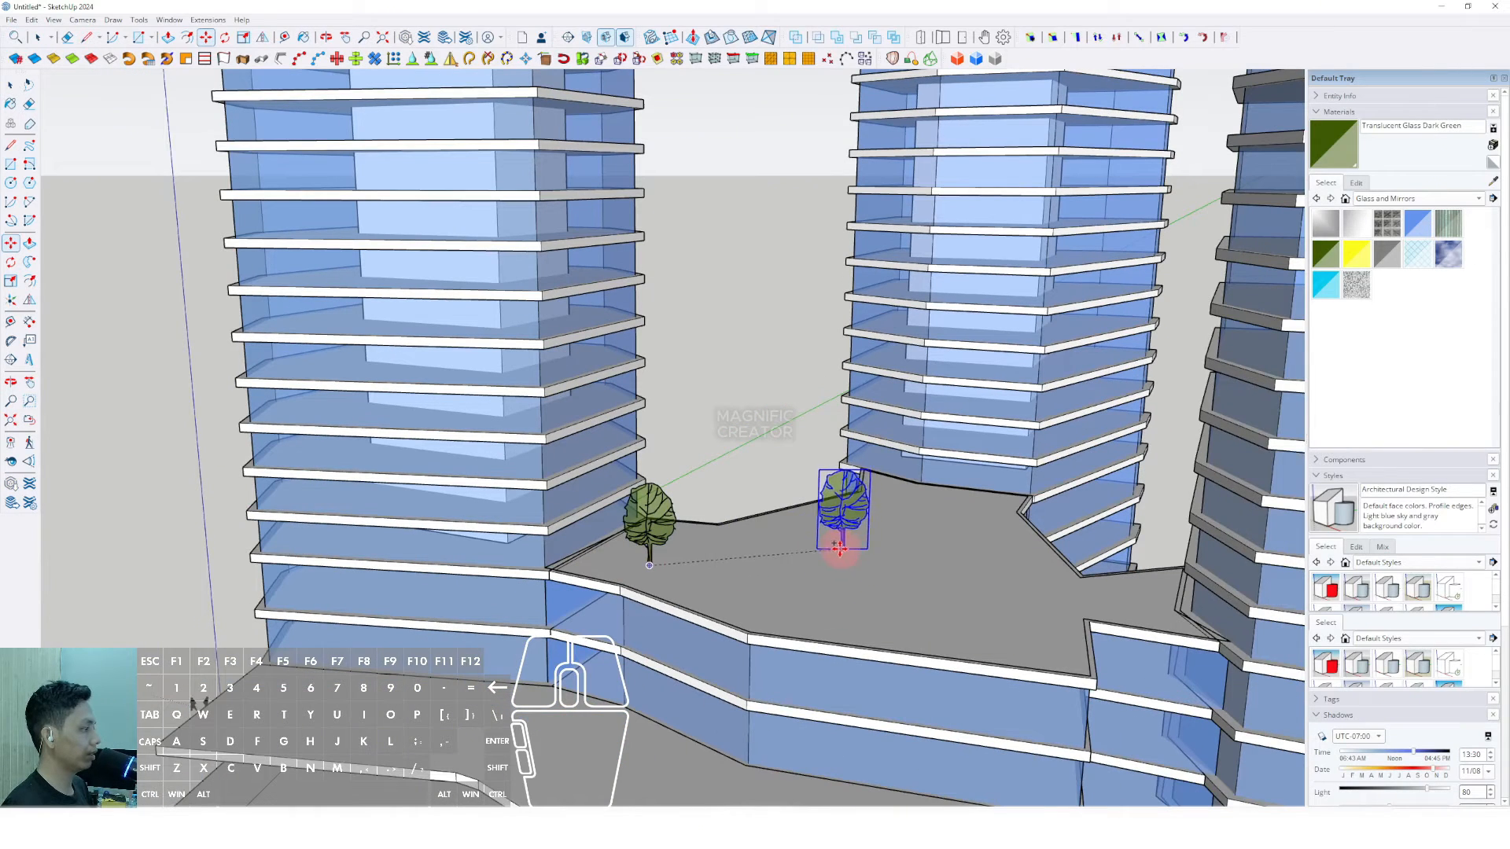
# Copy the tree to four more spots across the podium roof so that five trees stand between the towers
pyautogui.press('ctrl')
pyautogui.click(897, 635)
pyautogui.scroll(-1, 1030, 605)
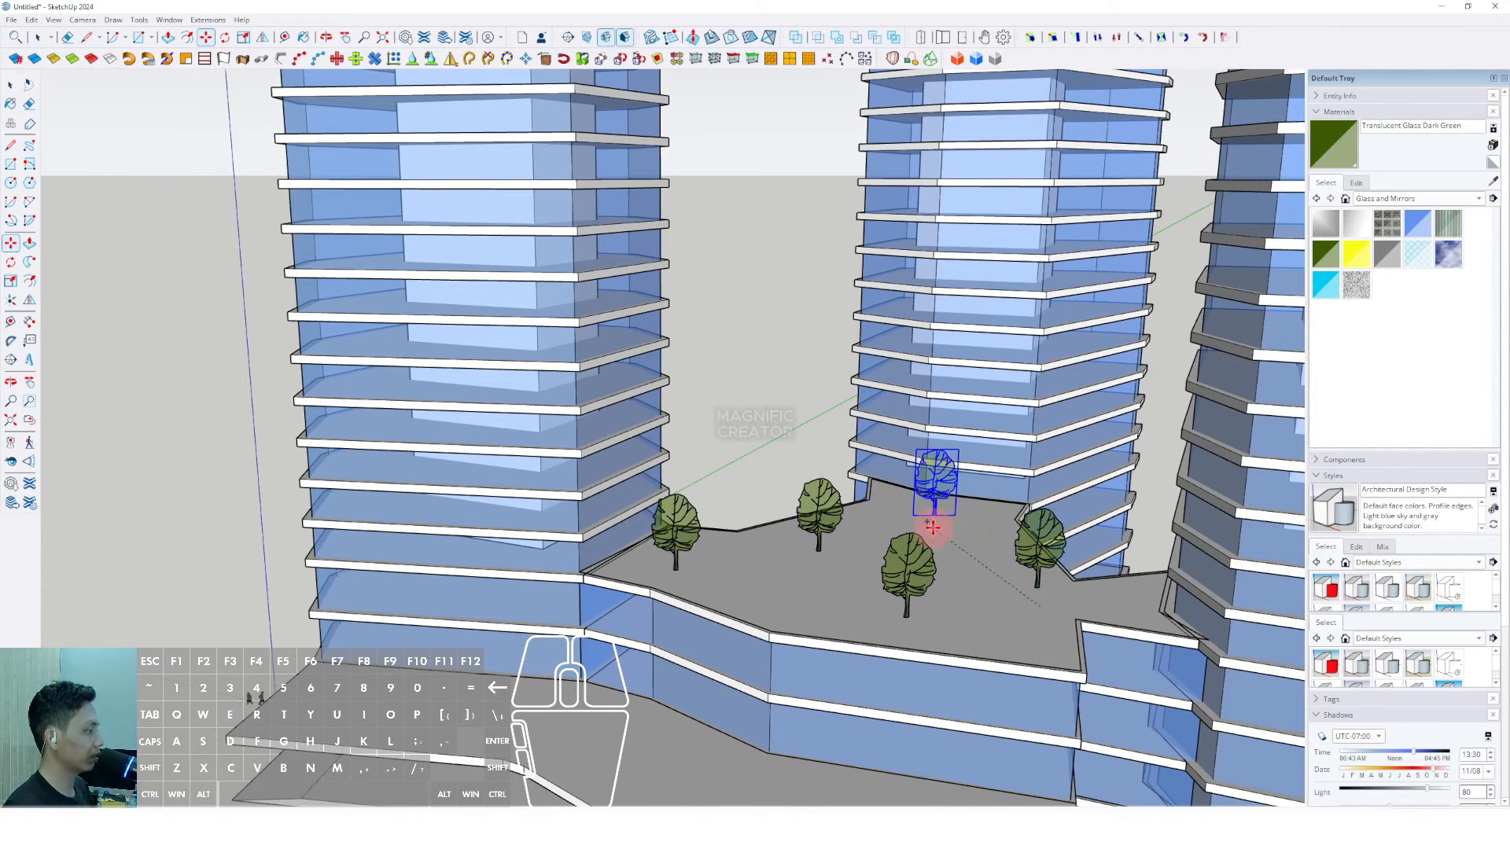
pyautogui.scroll(-1, 932, 527)
pyautogui.moveTo(957, 532); pyautogui.dragTo(745, 428, button='middle')
pyautogui.scroll(-1, 745, 428)
pyautogui.scroll(4, 749, 432)
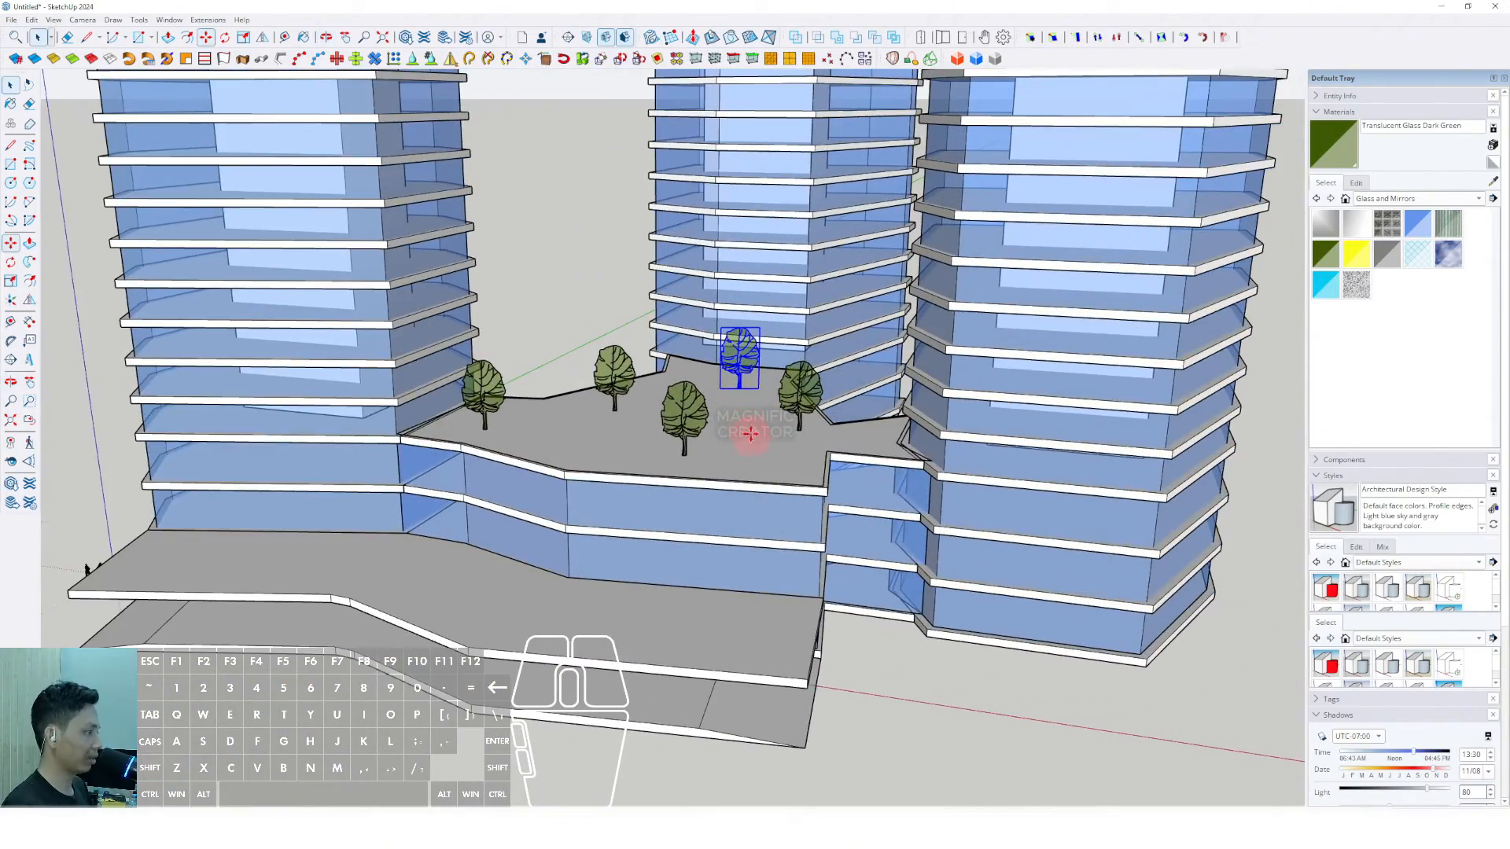
# Place another copy of the tree on the ground beyond the right tower
pyautogui.scroll(-4, 756, 427)
pyautogui.moveTo(907, 613); pyautogui.dragTo(958, 528, button='middle')
pyautogui.click(1093, 549)
pyautogui.press('space')
pyautogui.scroll(-2, 574, 461)
pyautogui.scroll(-2, 574, 461)
pyautogui.moveTo(574, 461); pyautogui.dragTo(687, 640, button='middle')
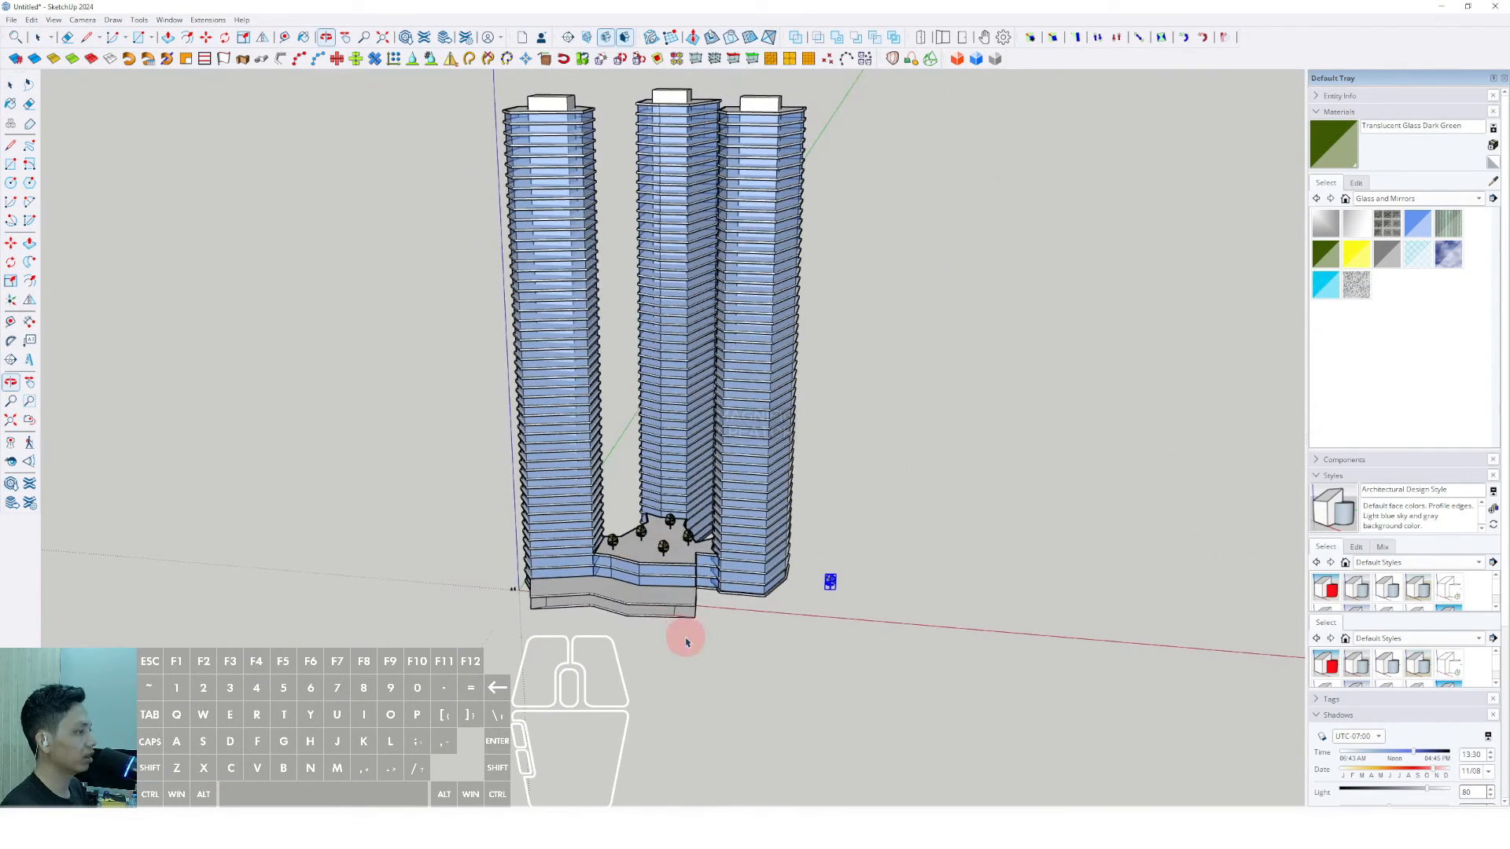
# Draw a large ground rectangle extending well beyond the three towers and the podium on all sides
pyautogui.scroll(-1, 604, 590)
pyautogui.press('r')
pyautogui.click(427, 441)
pyautogui.keyDown('shift'); pyautogui.moveTo(931, 739); pyautogui.dragTo(869, 624, button='middle'); pyautogui.keyUp('shift')
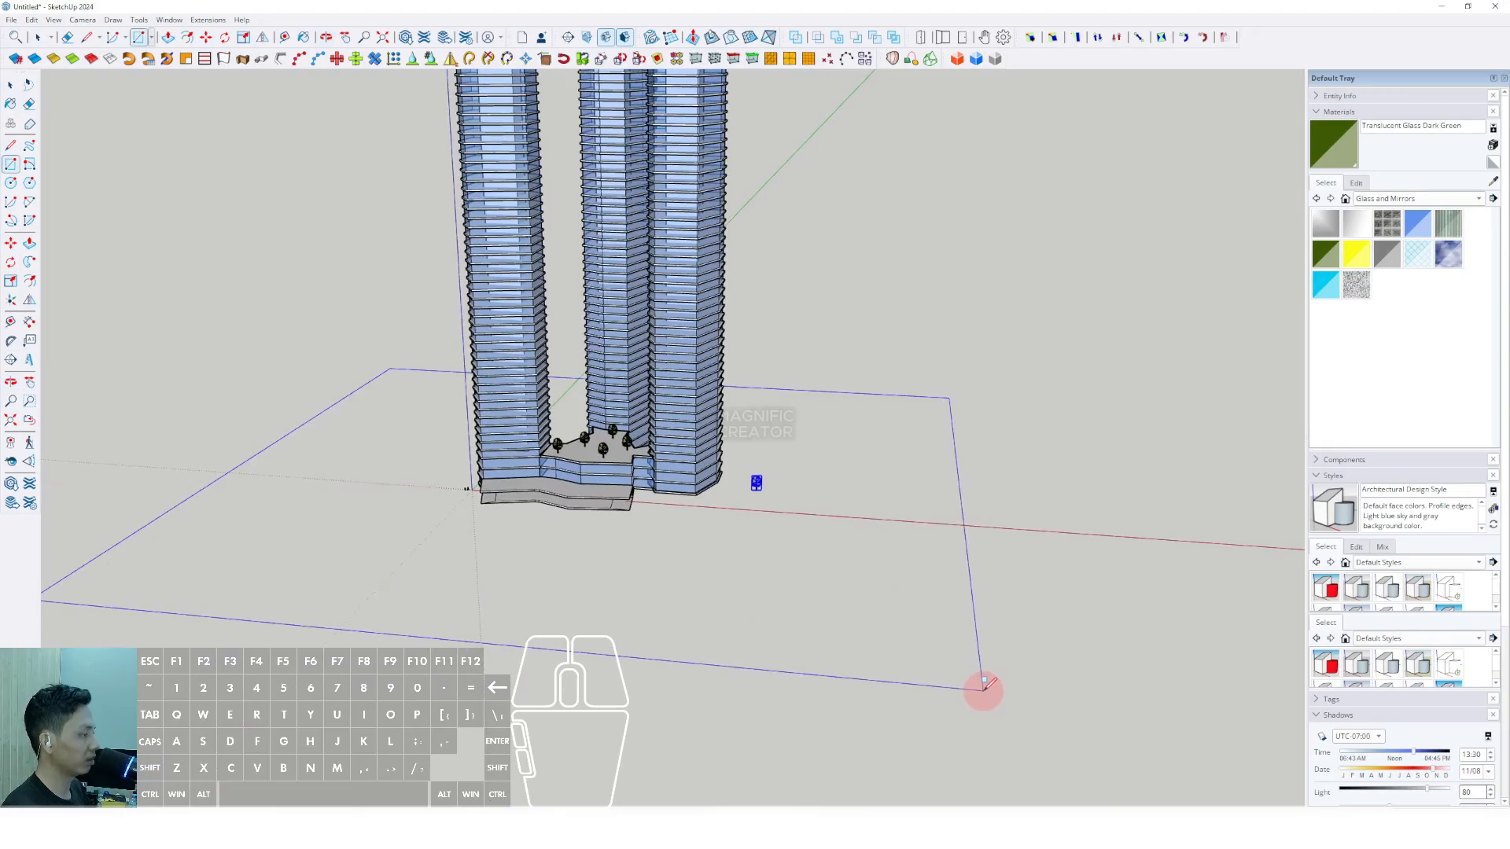
pyautogui.click(981, 688)
pyautogui.moveTo(981, 687); pyautogui.dragTo(634, 615, button='middle')
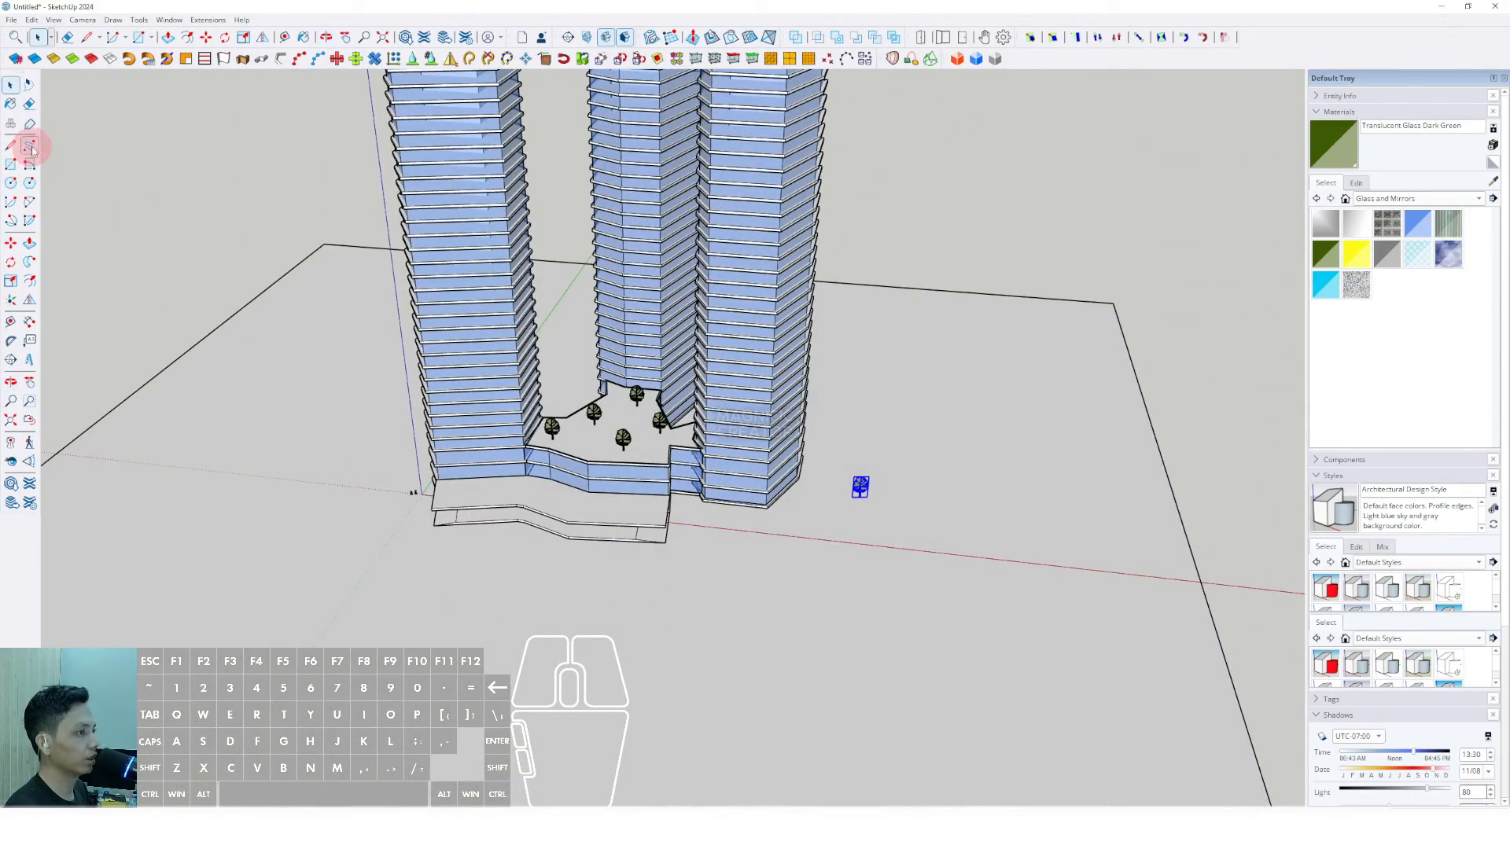
# Sketch four closed freehand planting-bed outlines on the ground, two in front of the entrance platform and one beyond each side
pyautogui.scroll(1, 643, 609)
pyautogui.moveTo(452, 574)
pyautogui.mouseDown()
pyautogui.moveTo(422, 563)
pyautogui.moveTo(454, 572)
pyautogui.mouseUp()
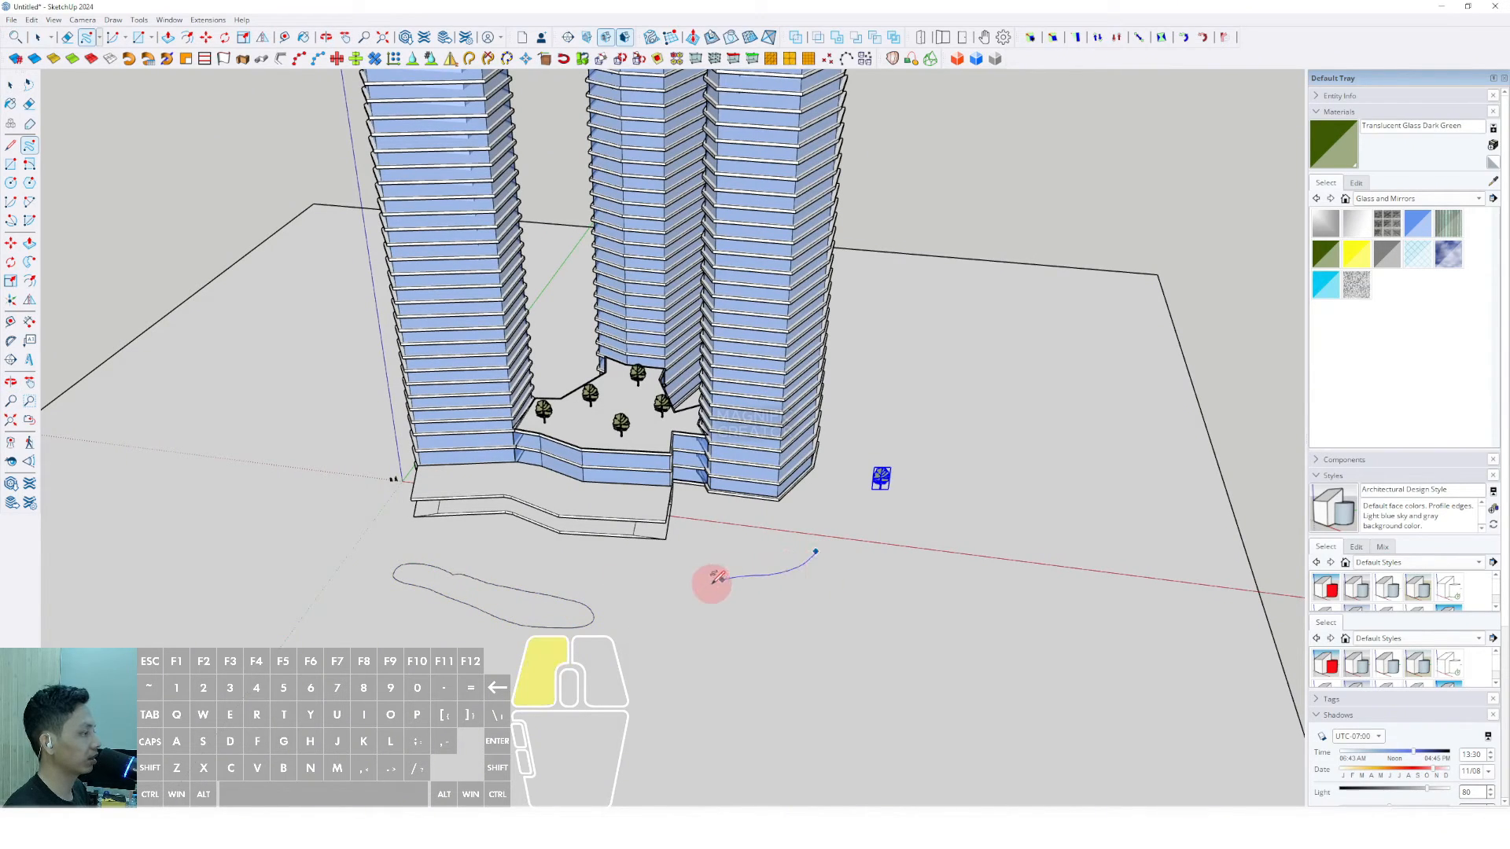
pyautogui.moveTo(820, 551); pyautogui.dragTo(815, 549)
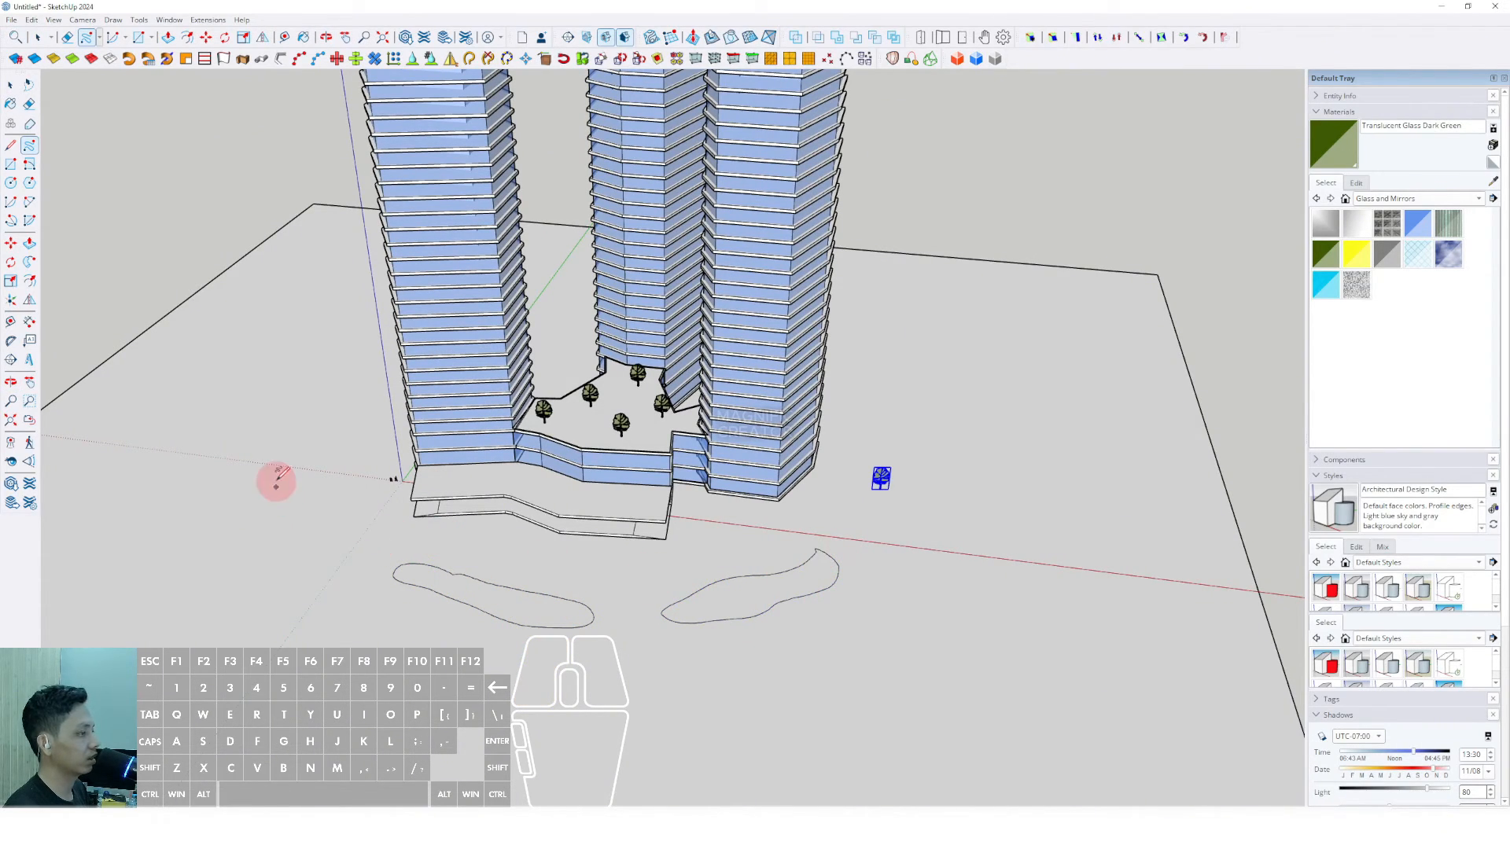
pyautogui.moveTo(290, 433); pyautogui.dragTo(285, 435)
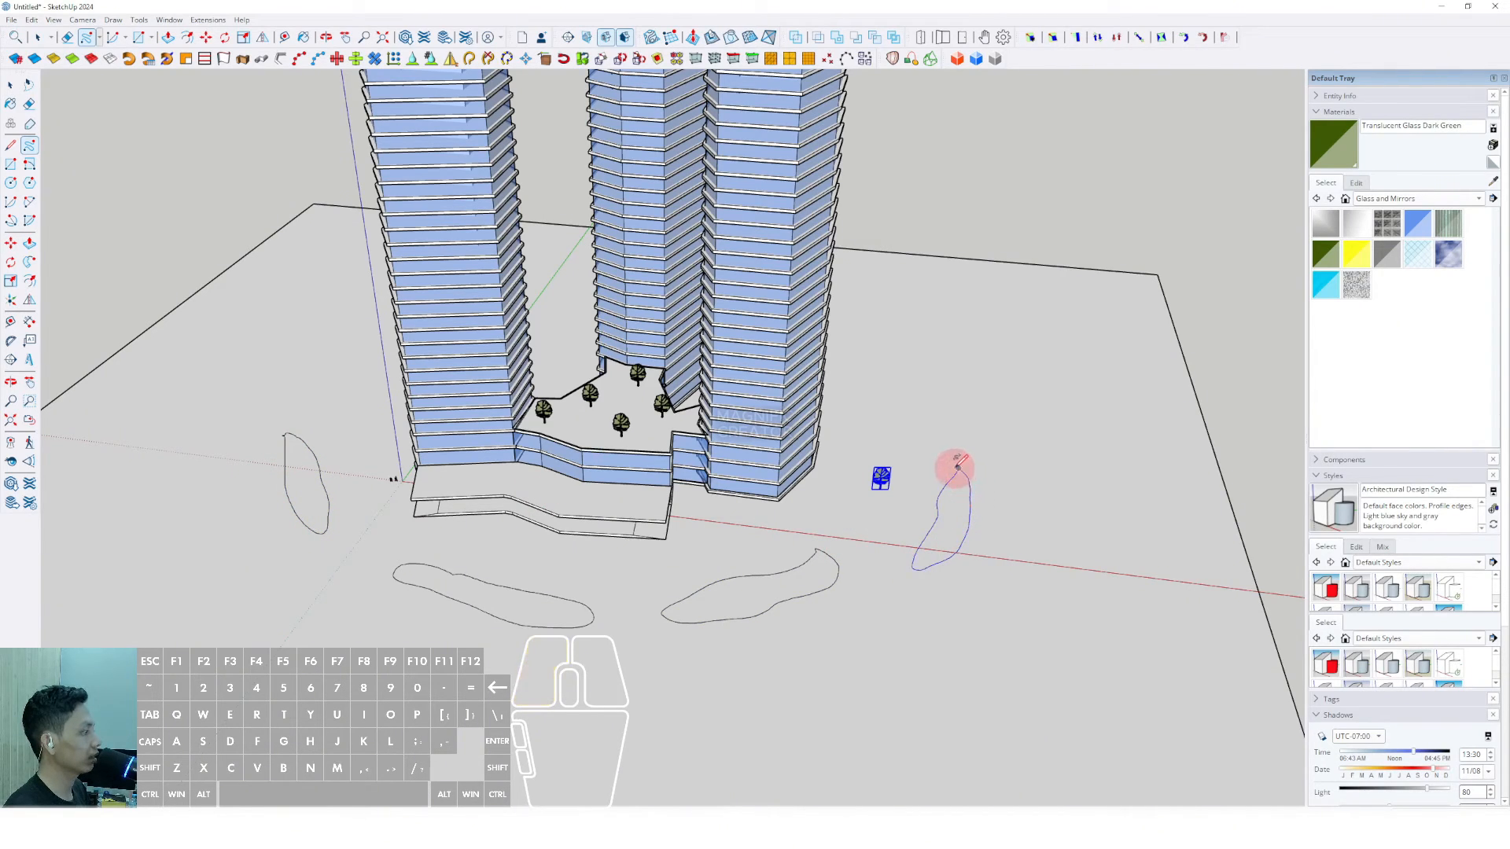
# Paint the four planting beds with Grass Light Green from the landscaping materials
pyautogui.click(1477, 199)
pyautogui.click(1354, 210)
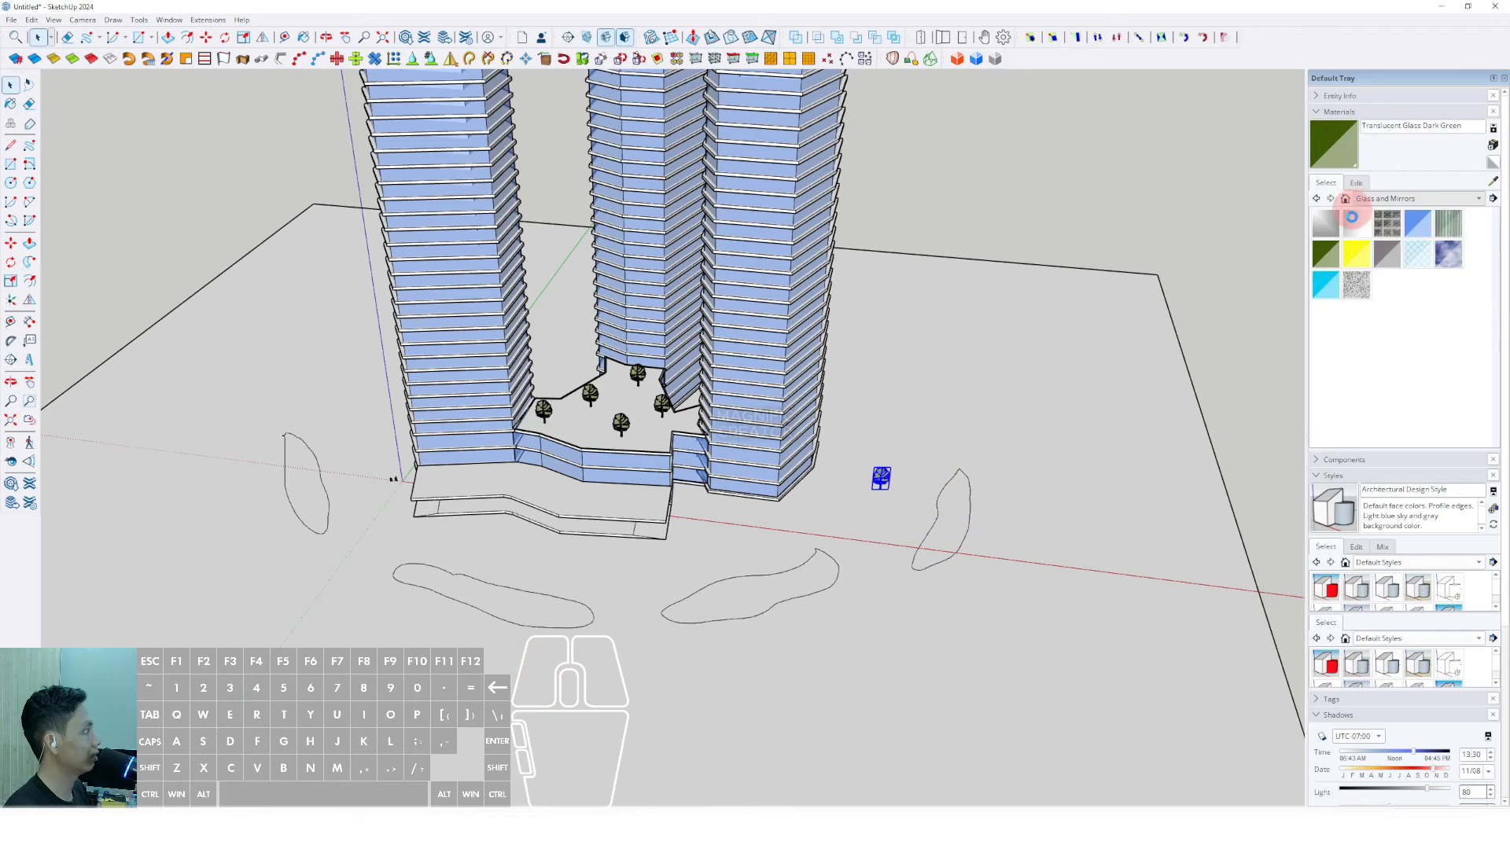
pyautogui.click(1385, 297)
pyautogui.scroll(2, 954, 545)
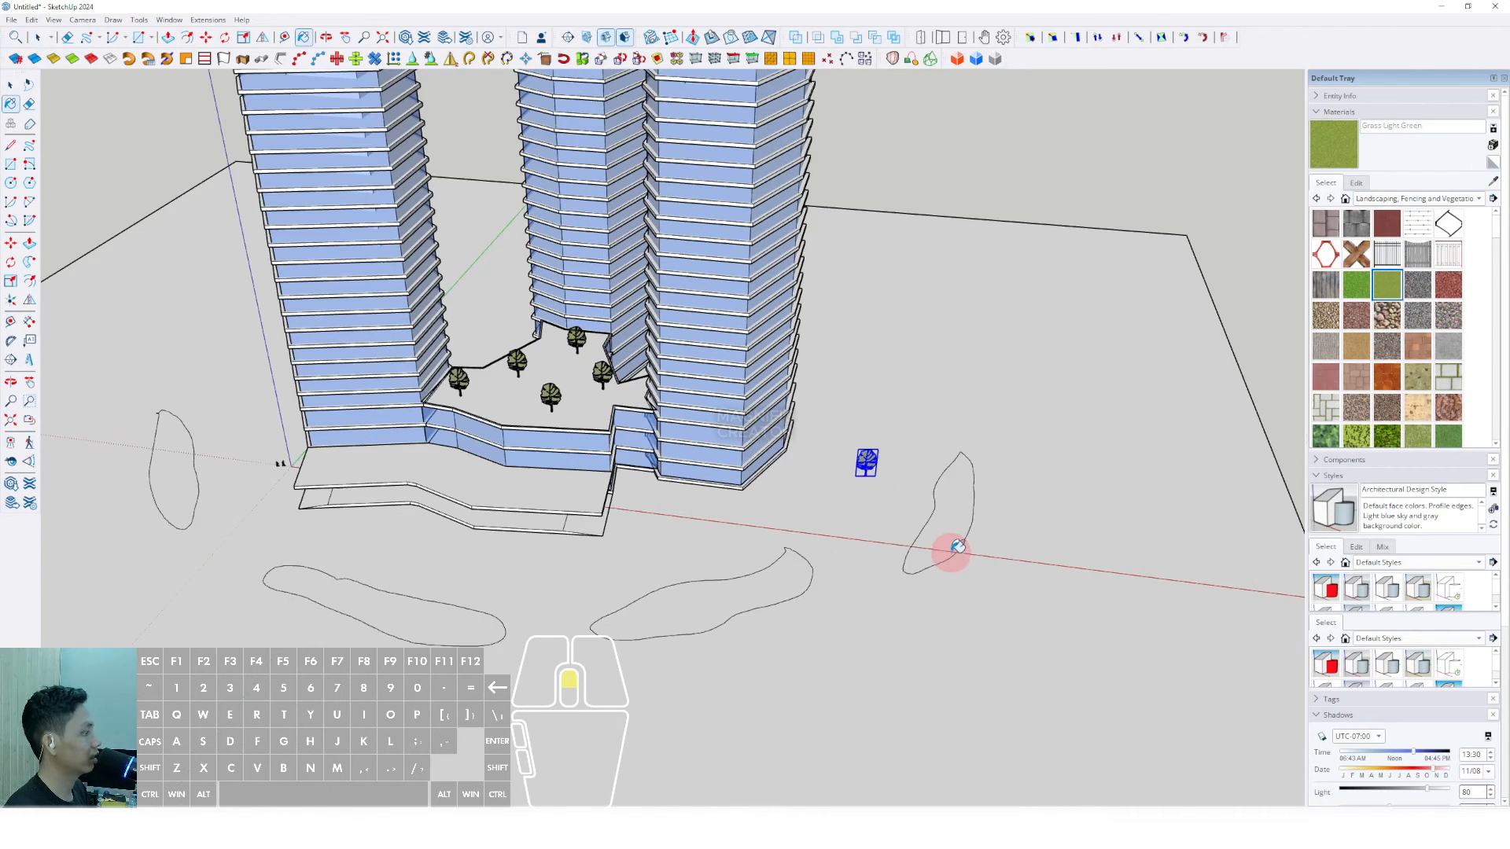
pyautogui.click(940, 541)
pyautogui.click(755, 594)
pyautogui.click(421, 615)
pyautogui.click(184, 464)
pyautogui.press('space')
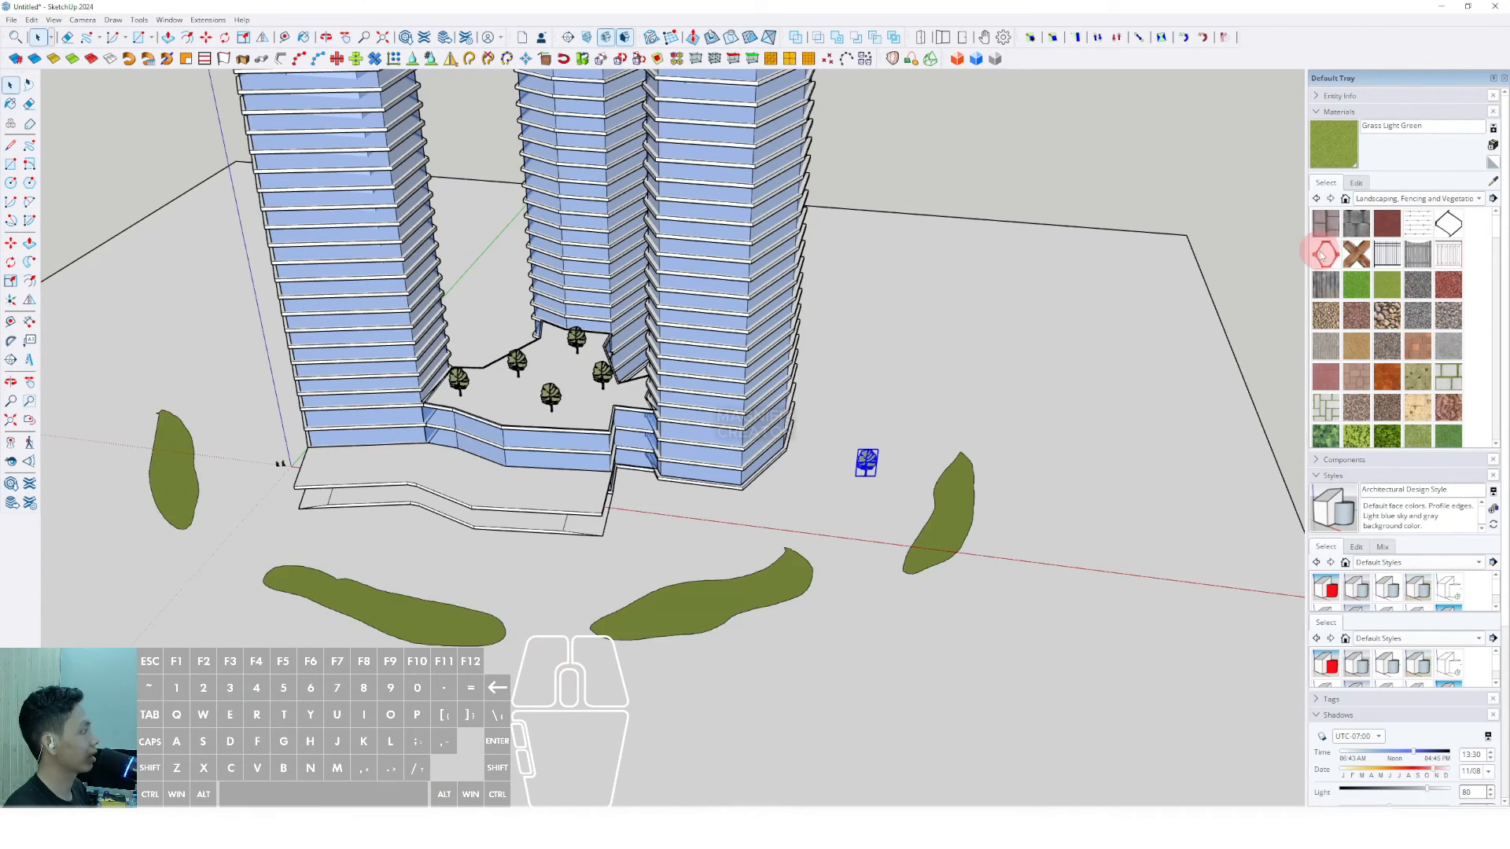
# Paint the ground plane with Blacktop New and lighten the material to a lightness of 49
pyautogui.click(1482, 200)
pyautogui.click(1365, 136)
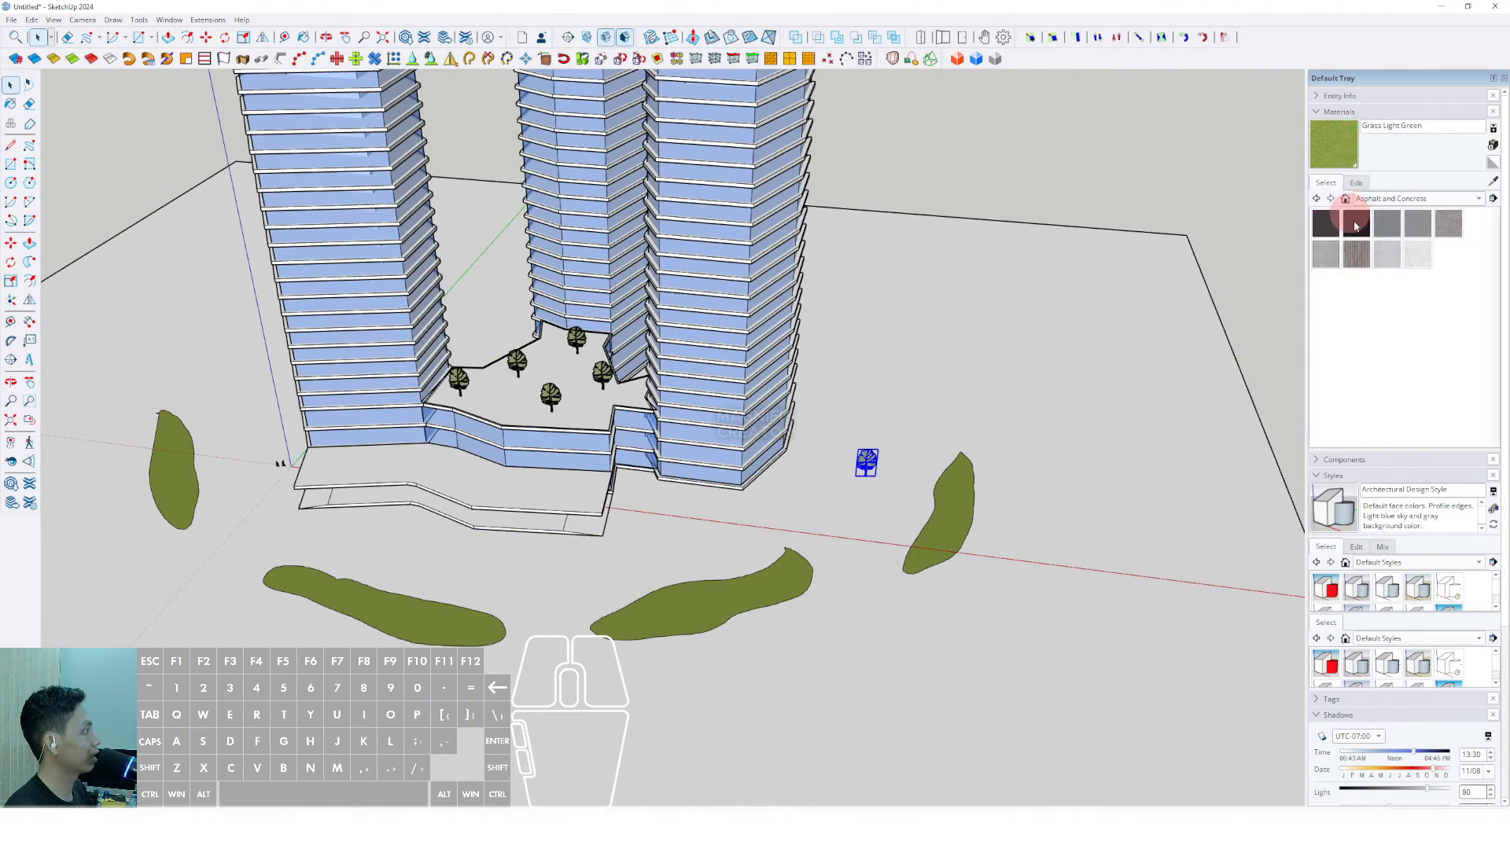
pyautogui.click(1339, 228)
pyautogui.click(1112, 505)
pyautogui.click(1357, 183)
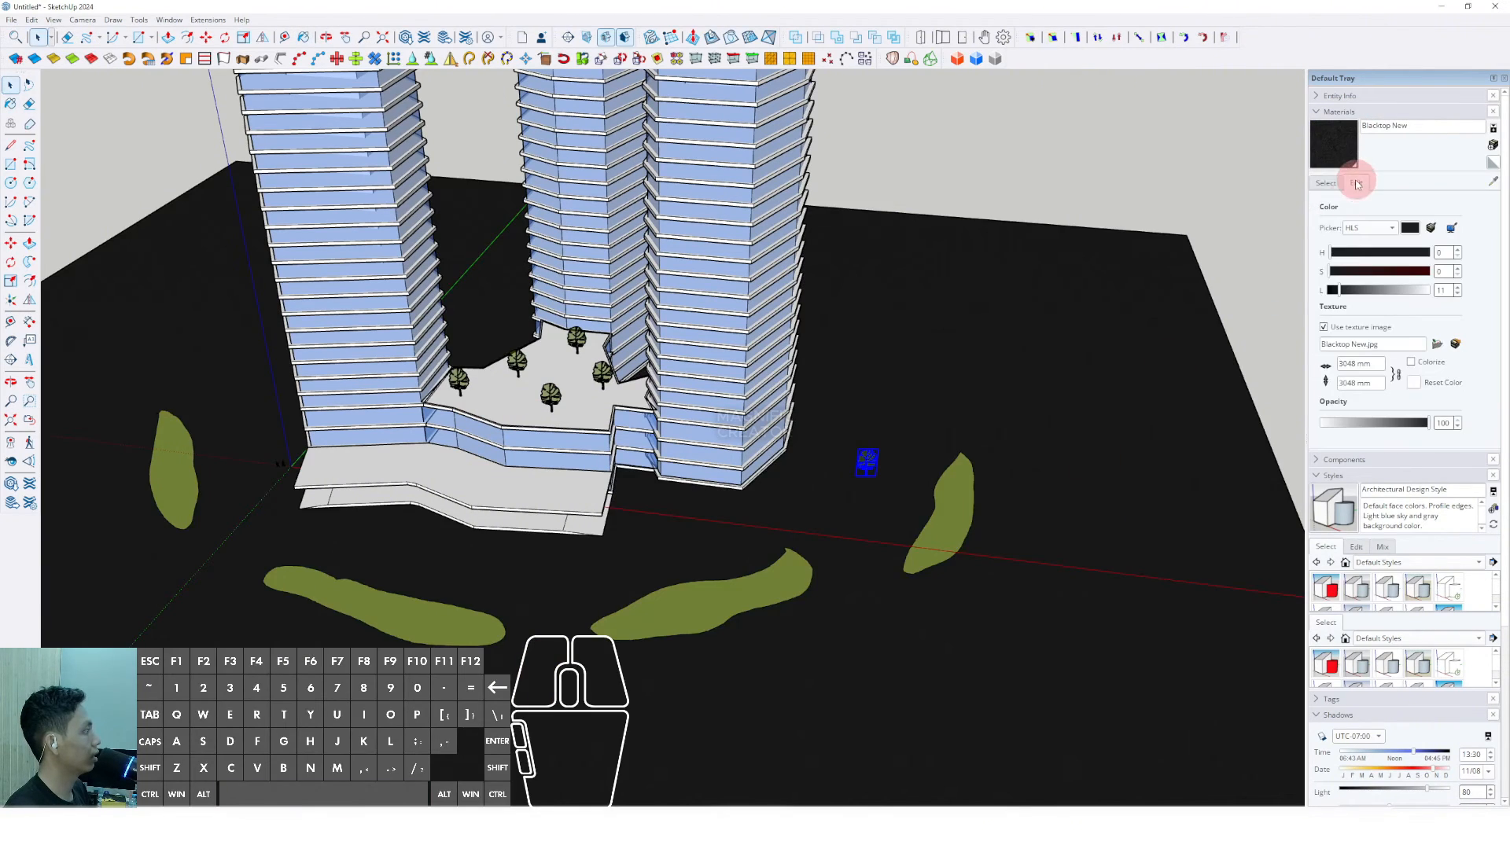
pyautogui.click(1377, 292)
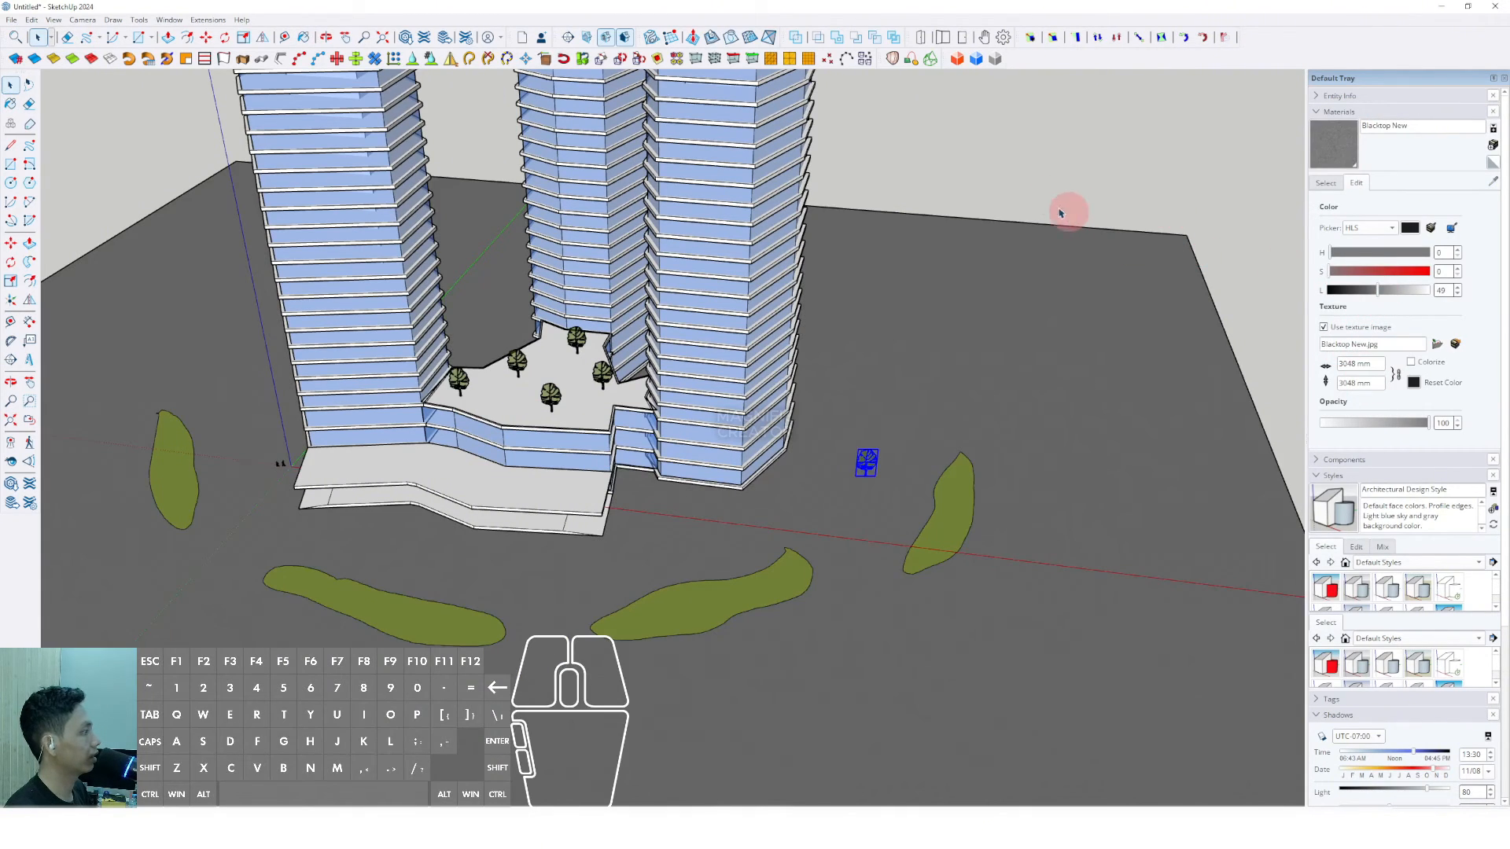
# Move the ground tree onto the grass bed beyond the right tower and copy it to two more spots there
pyautogui.scroll(4, 890, 433)
pyautogui.moveTo(843, 510); pyautogui.dragTo(863, 549, button='middle')
pyautogui.press('m')
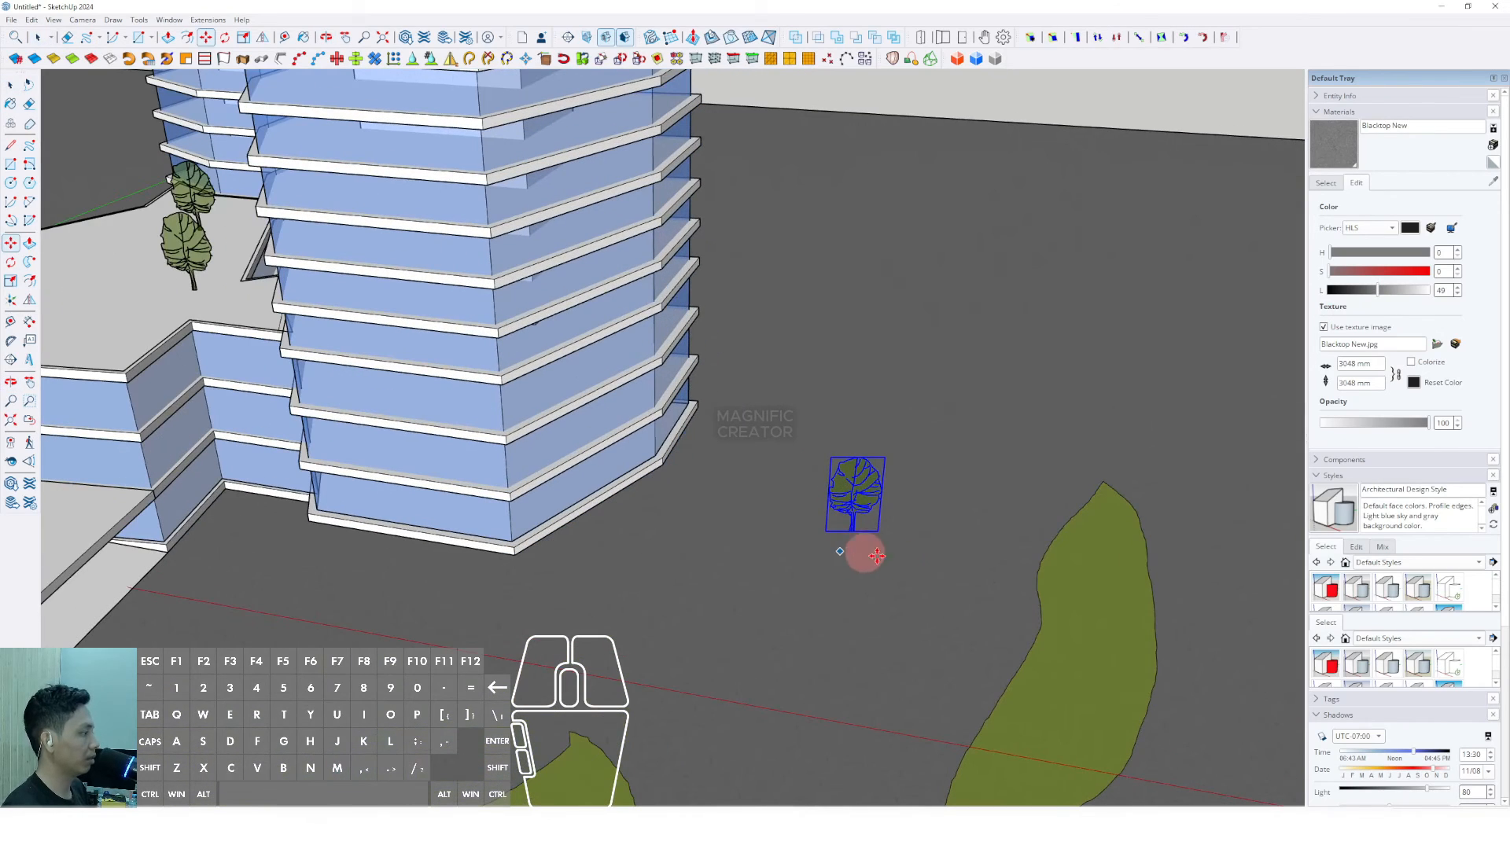
pyautogui.click(845, 558)
pyautogui.click(1055, 718)
pyautogui.click(1016, 752)
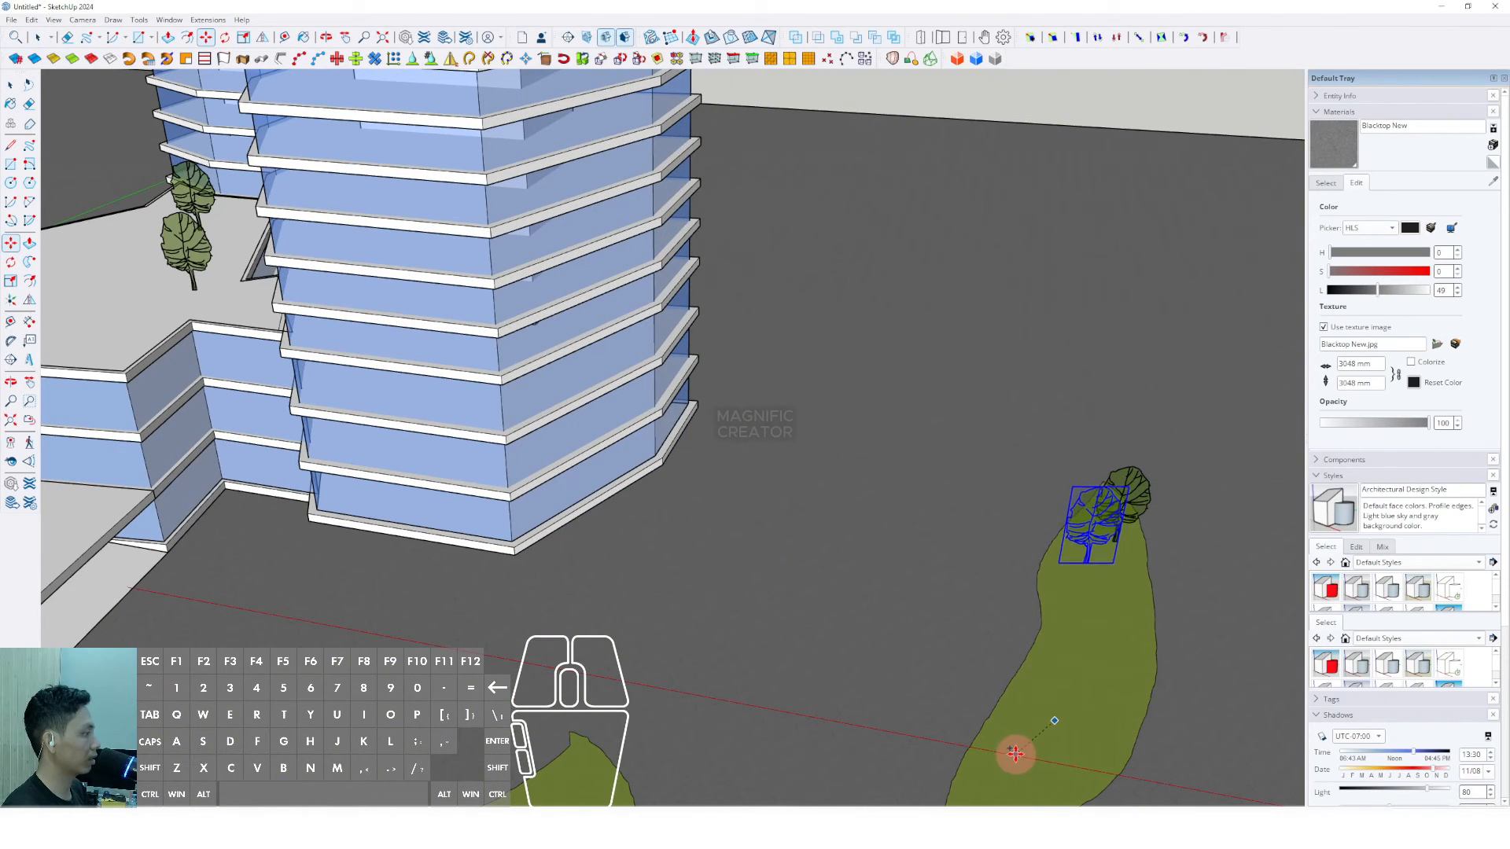
pyautogui.click(1087, 589)
pyautogui.click(1097, 674)
pyautogui.click(1088, 695)
pyautogui.press('ctrl')
pyautogui.moveTo(1036, 729); pyautogui.dragTo(1038, 617, button='middle')
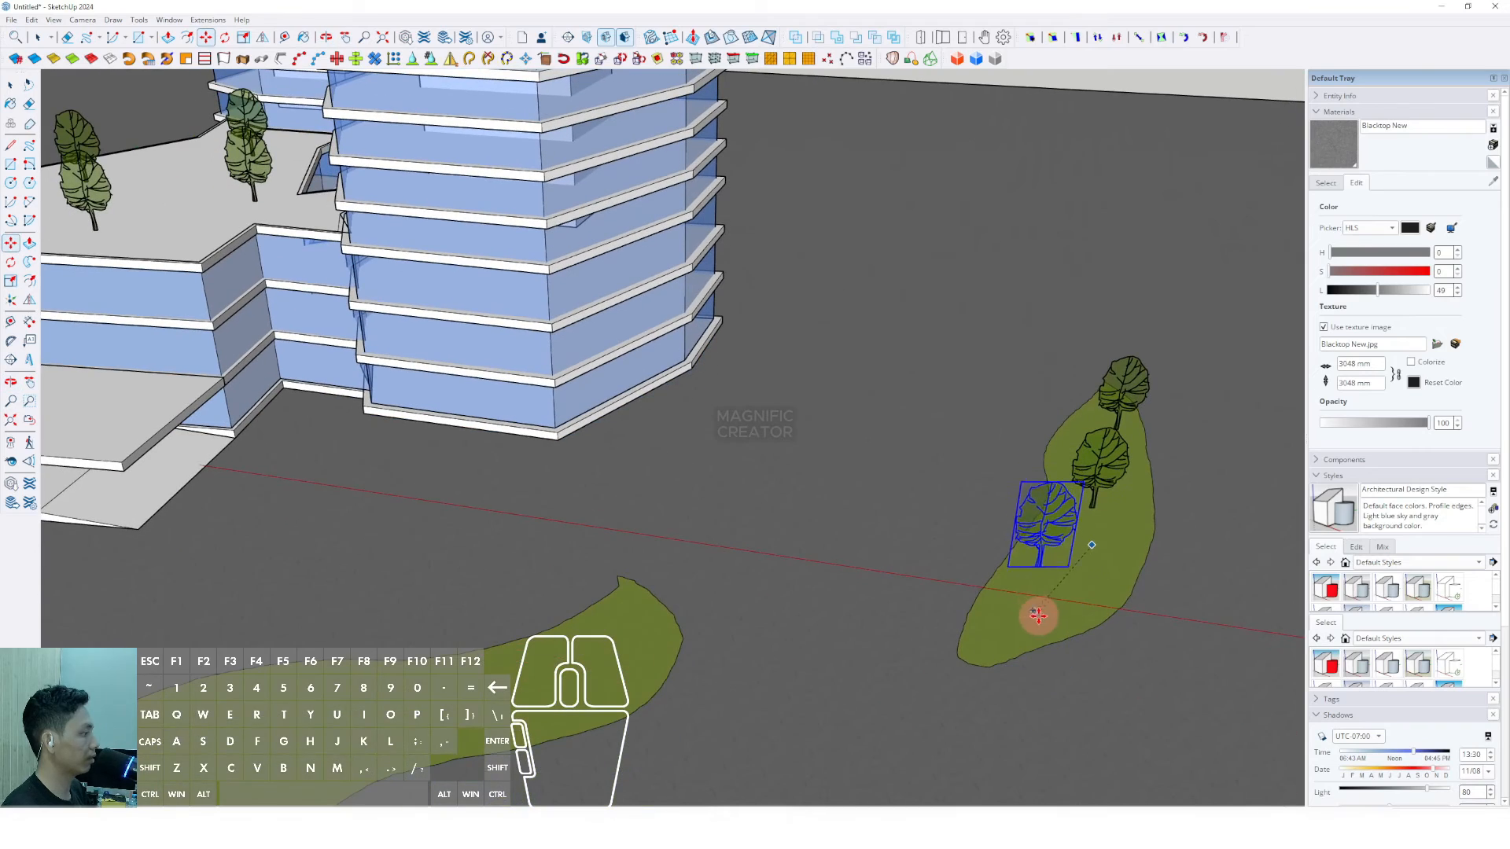
pyautogui.click(1038, 615)
# Copy the tree to three spots along the grass bed in front of the right tower
pyautogui.click(1031, 600)
pyautogui.press('ctrl')
pyautogui.click(604, 681)
pyautogui.scroll(-2, 601, 665)
pyautogui.keyDown('shift'); pyautogui.moveTo(601, 666); pyautogui.dragTo(846, 541, button='middle'); pyautogui.keyUp('shift')
pyautogui.click(705, 600)
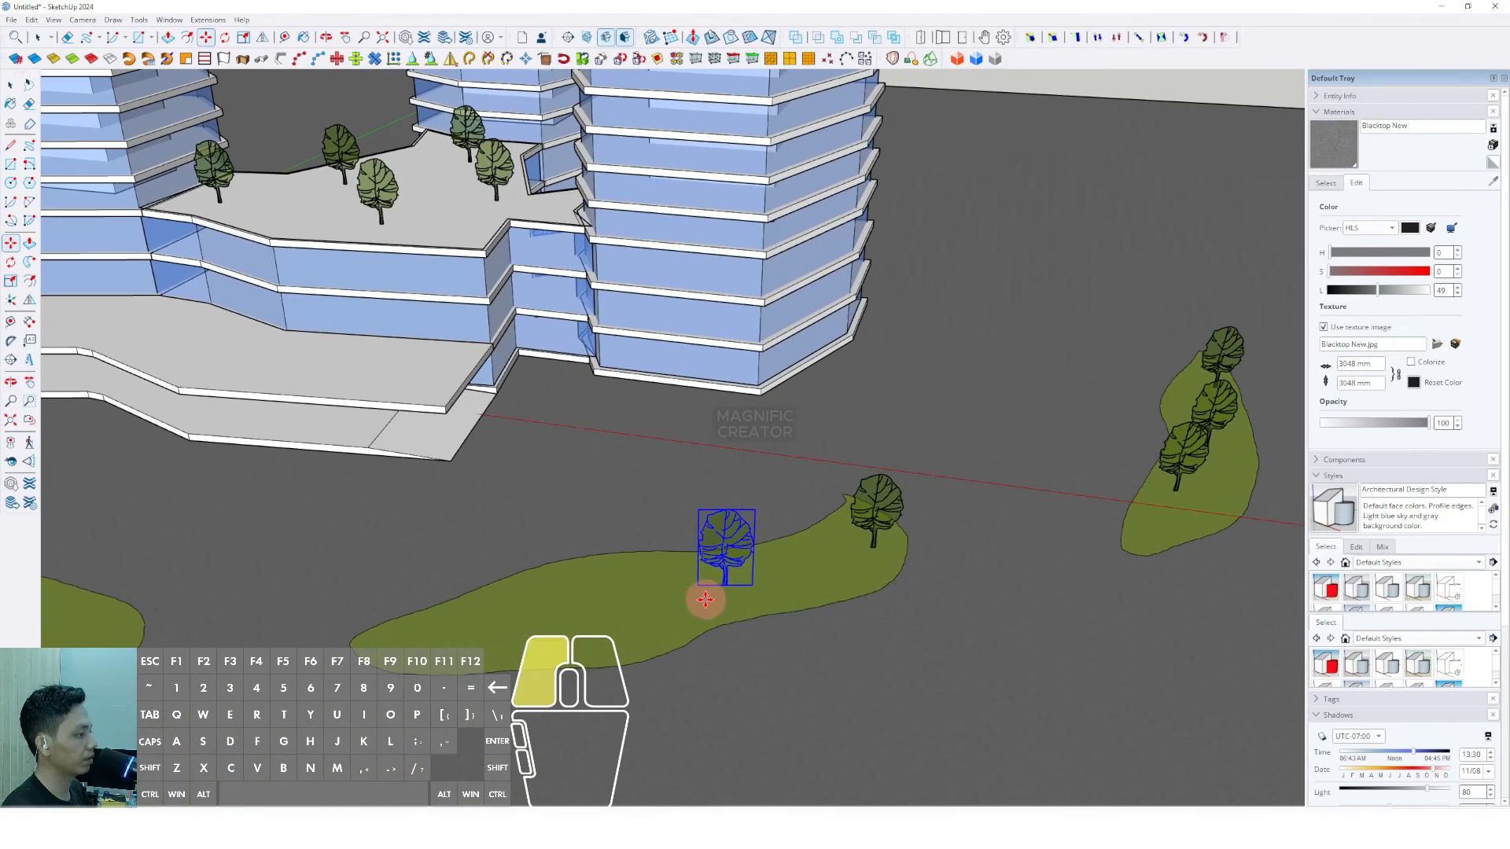
pyautogui.click(499, 643)
# Copy the tree to three spots along the grass bed in front of the left part of the entrance platform
pyautogui.scroll(-2, 429, 645)
pyautogui.keyDown('shift'); pyautogui.moveTo(429, 645); pyautogui.dragTo(1017, 593, button='middle'); pyautogui.keyUp('shift')
pyautogui.scroll(1, 522, 515)
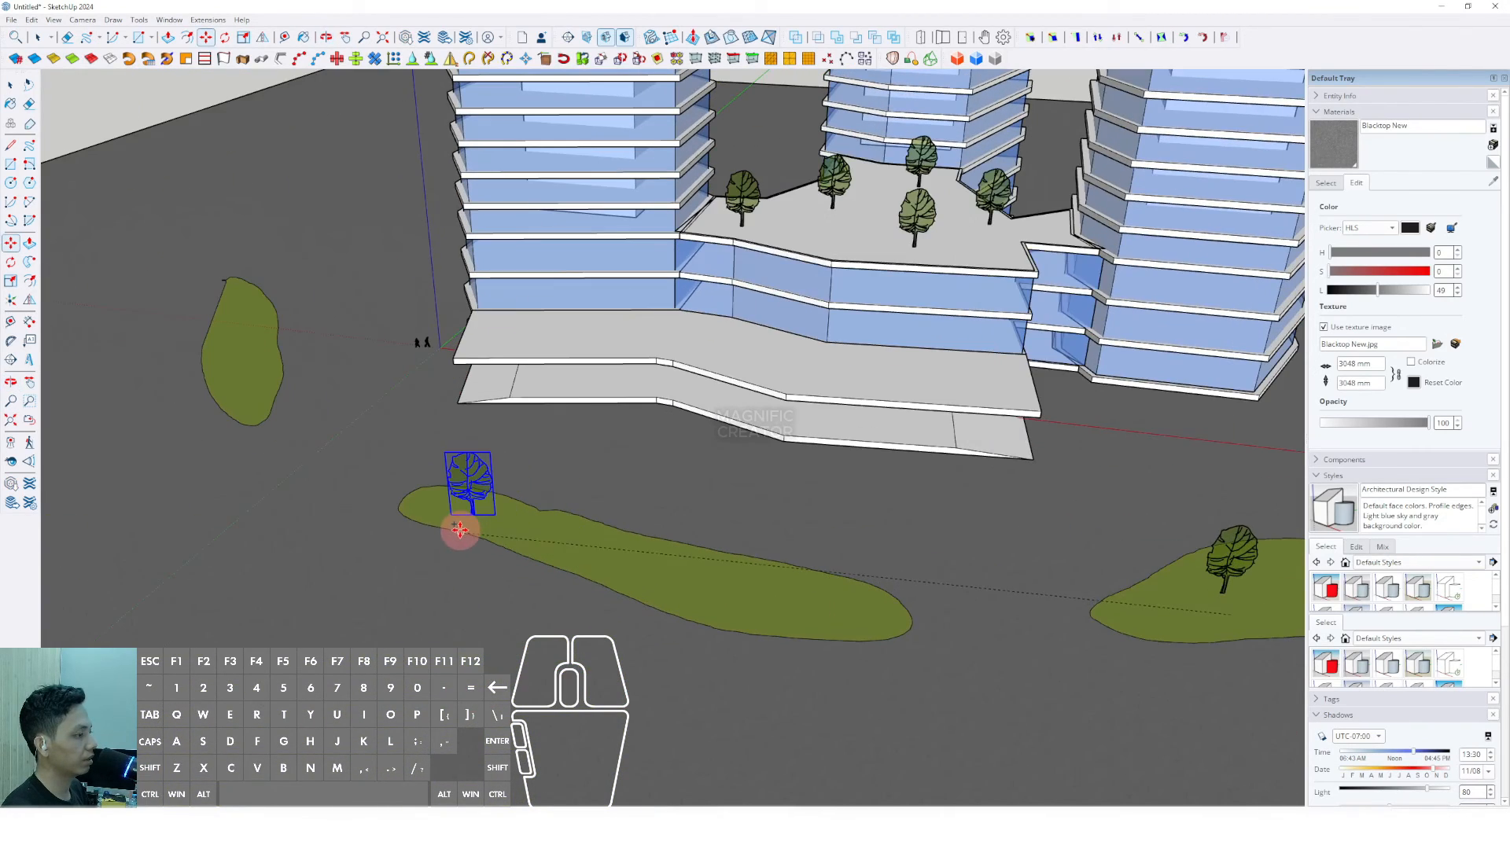
pyautogui.click(458, 532)
pyautogui.click(507, 539)
pyautogui.press('ctrl')
pyautogui.click(834, 615)
# Copy the tree to two spots on the grass bed beyond the left tower
pyautogui.press('ctrl')
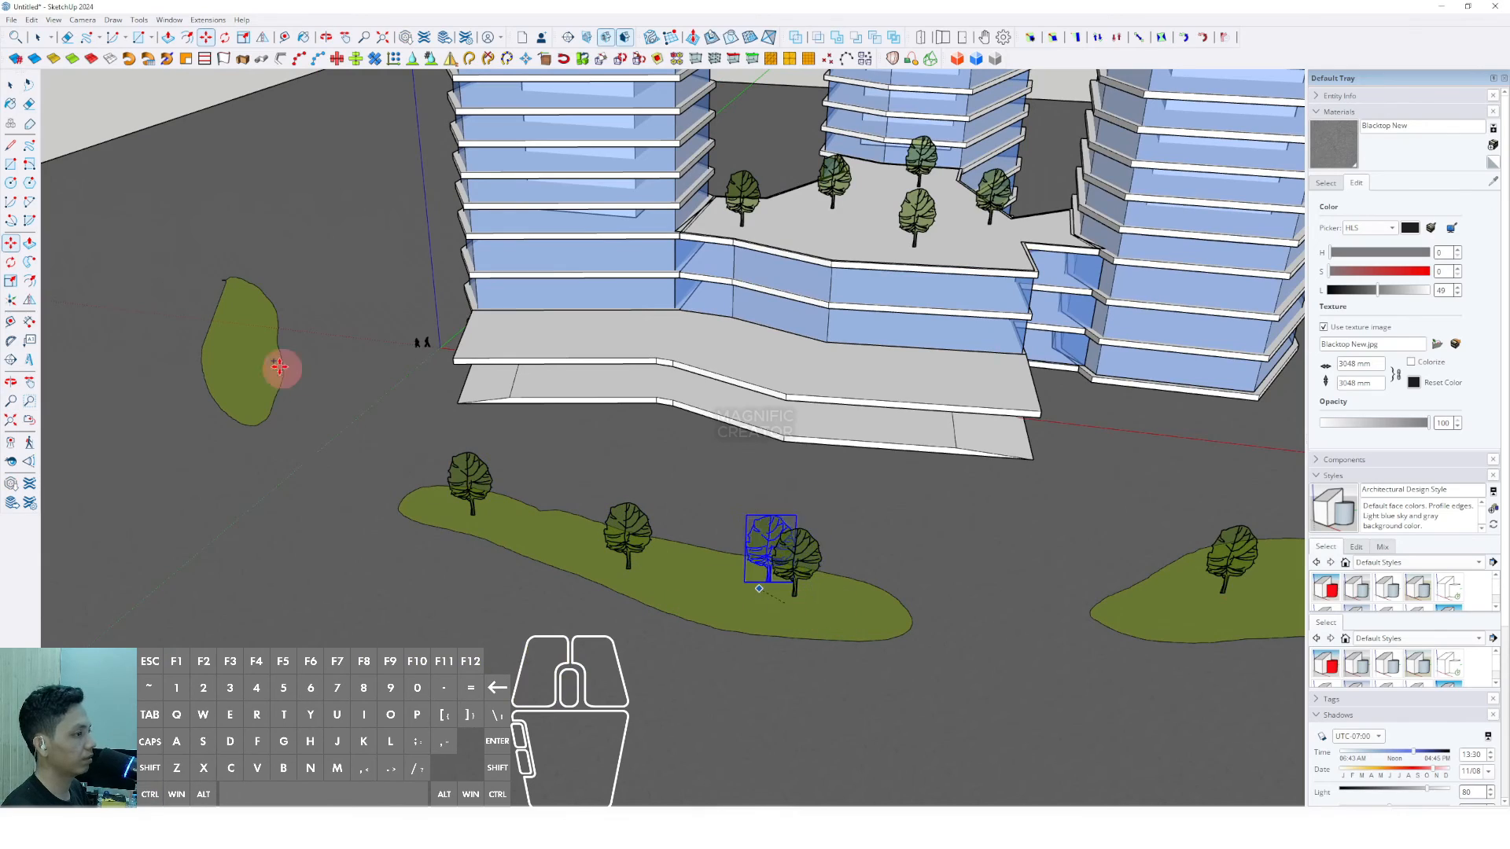
pyautogui.click(248, 329)
pyautogui.press('ctrl')
pyautogui.click(238, 417)
pyautogui.press('space')
pyautogui.scroll(-2, 873, 589)
pyautogui.keyDown('shift'); pyautogui.moveTo(873, 590); pyautogui.dragTo(712, 398, button='middle'); pyautogui.keyUp('shift')
pyautogui.scroll(2, 630, 599)
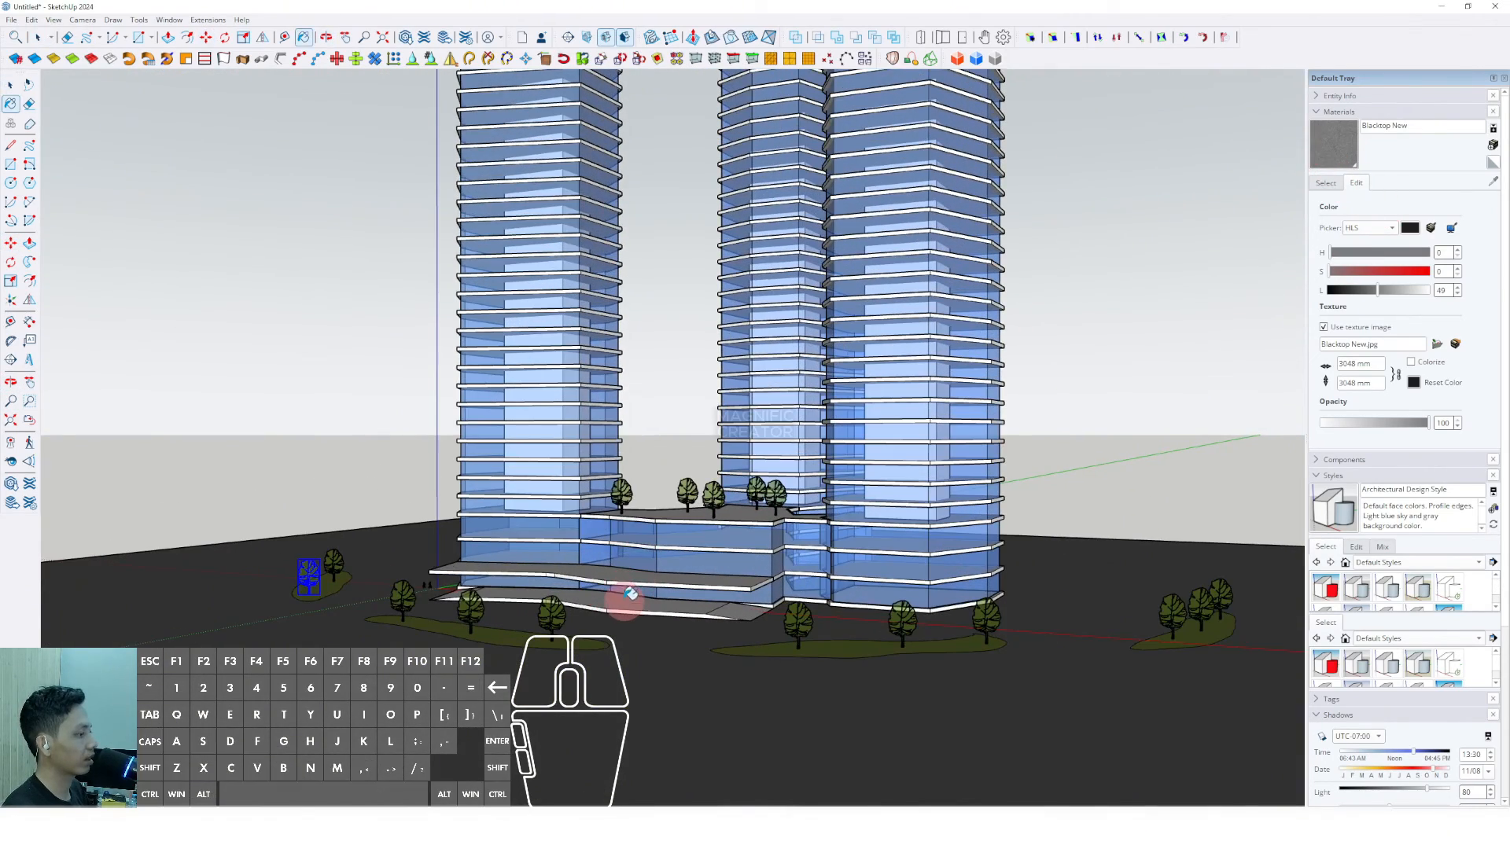
# Turn off the display of guides and apply the Construction Documentation Style to the model
pyautogui.moveTo(630, 598); pyautogui.dragTo(832, 580, button='middle')
pyautogui.click(10, 85)
pyautogui.click(55, 22)
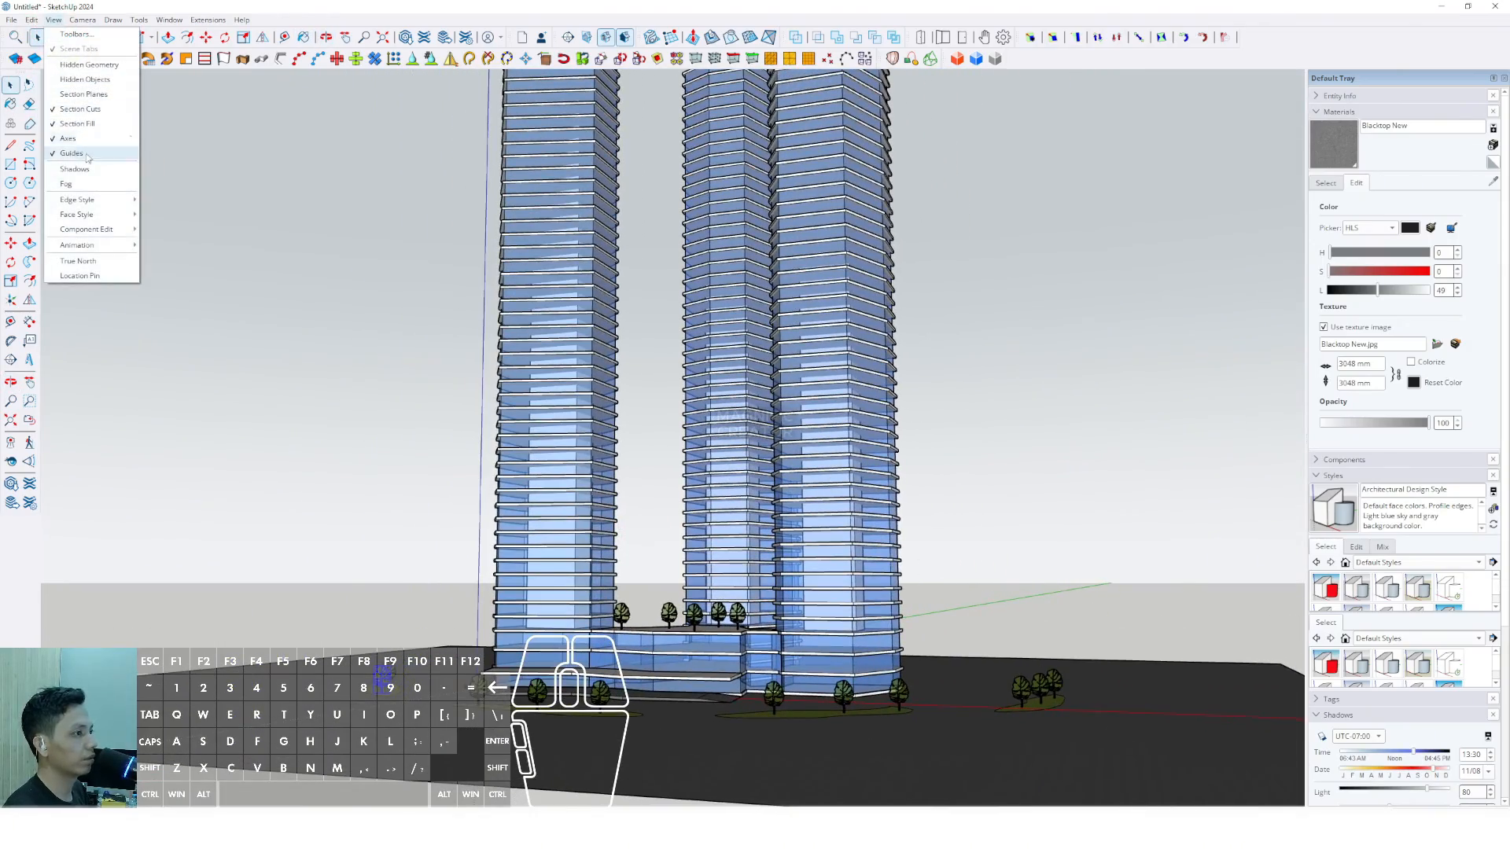
pyautogui.click(72, 154)
pyautogui.scroll(-2, 738, 470)
pyautogui.keyDown('shift'); pyautogui.moveTo(745, 480); pyautogui.dragTo(794, 489, button='middle'); pyautogui.keyUp('shift')
pyautogui.click(1387, 589)
# Turn on shadows, with the time at 13:45 and the dark value at 28
pyautogui.scroll(-2, 812, 515)
pyautogui.scroll(-3, 1478, 734)
pyautogui.moveTo(1368, 645); pyautogui.dragTo(1418, 647)
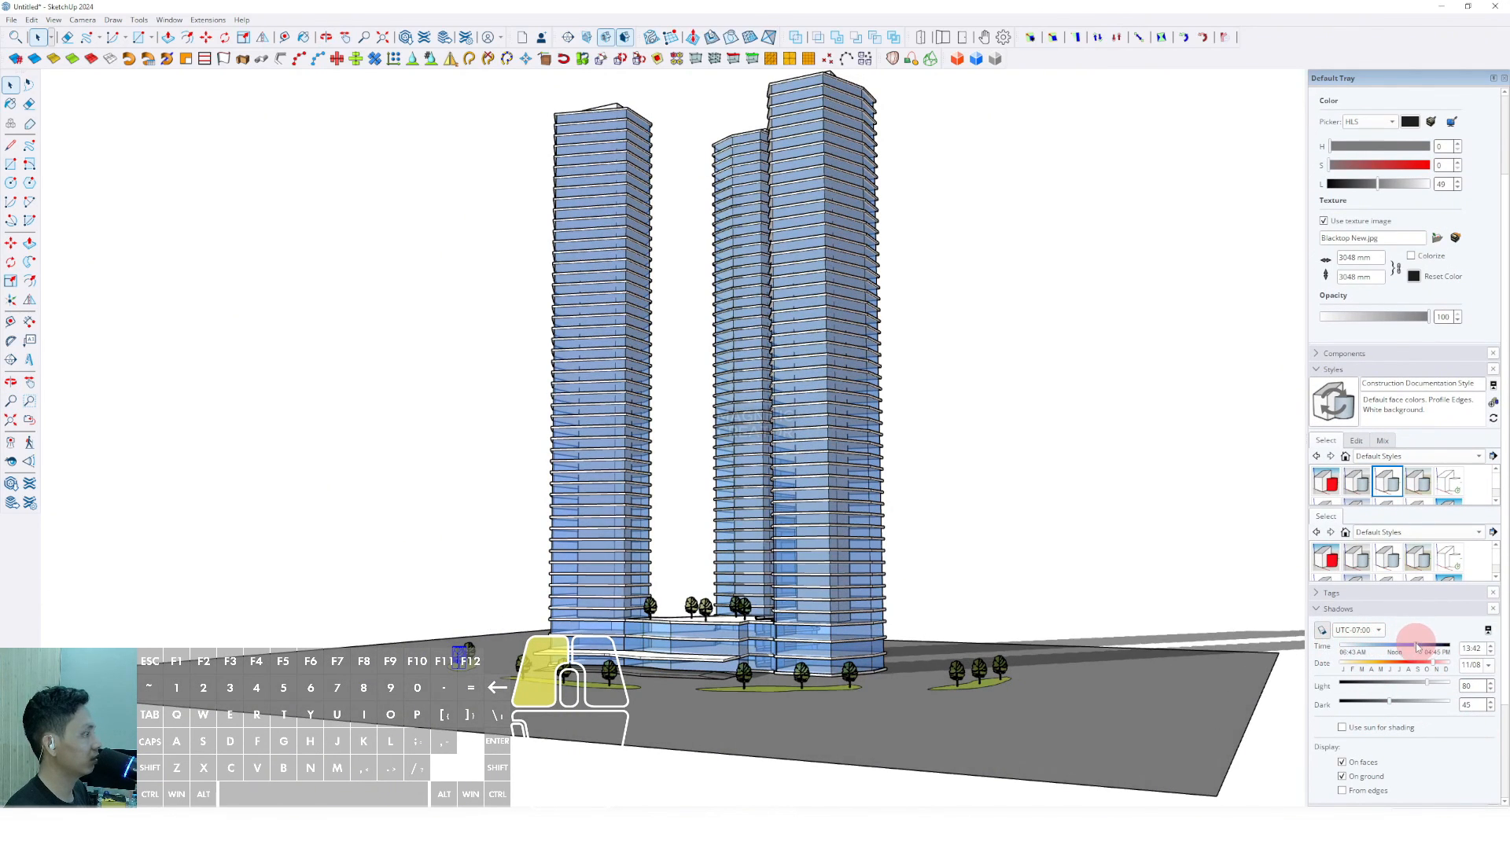
pyautogui.moveTo(1387, 702); pyautogui.dragTo(1370, 702)
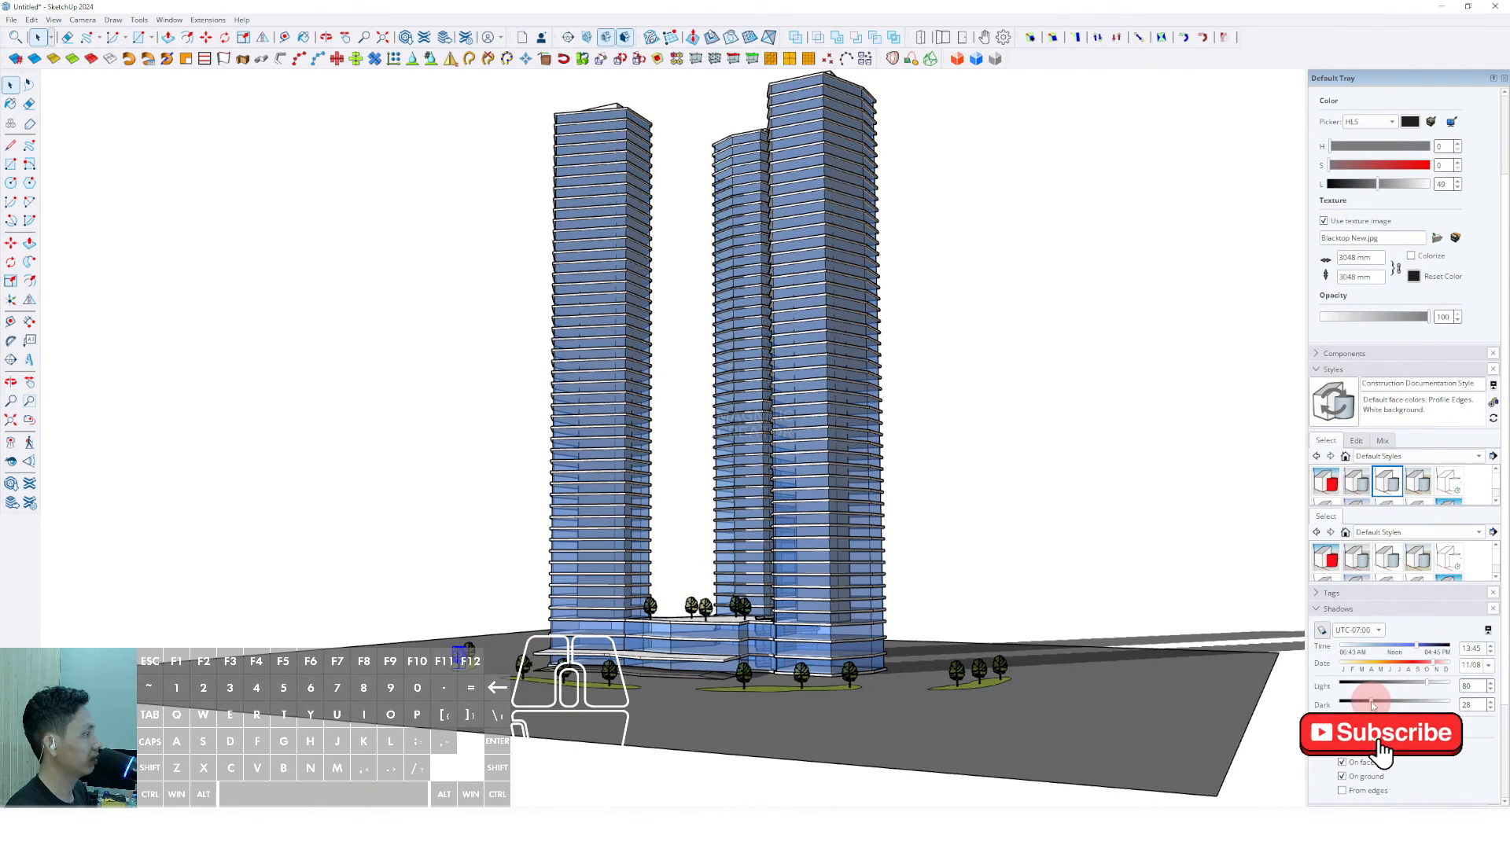
pyautogui.scroll(2, 761, 499)
pyautogui.scroll(-2, 809, 476)
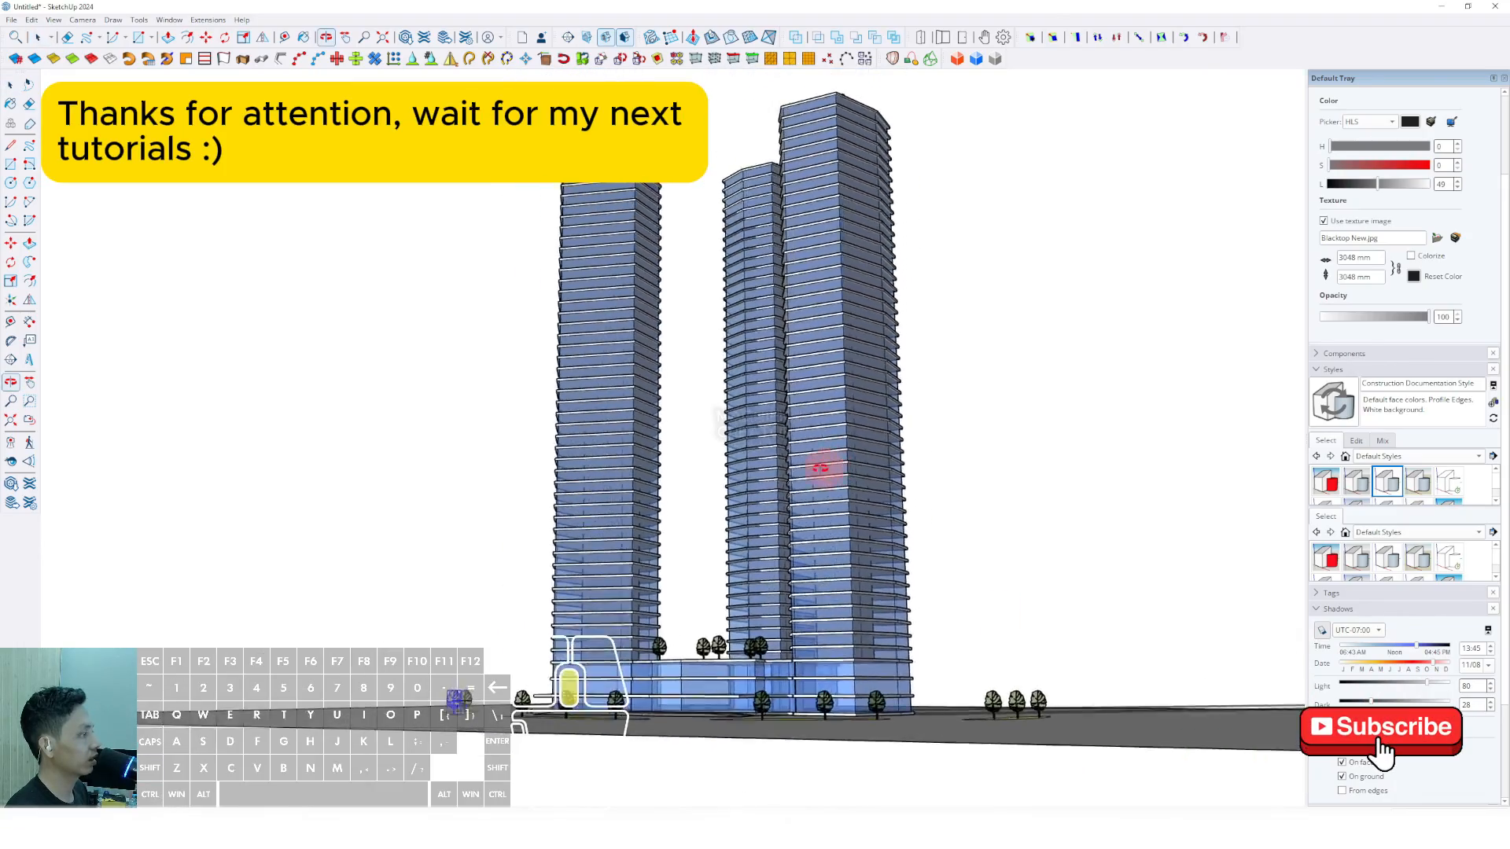